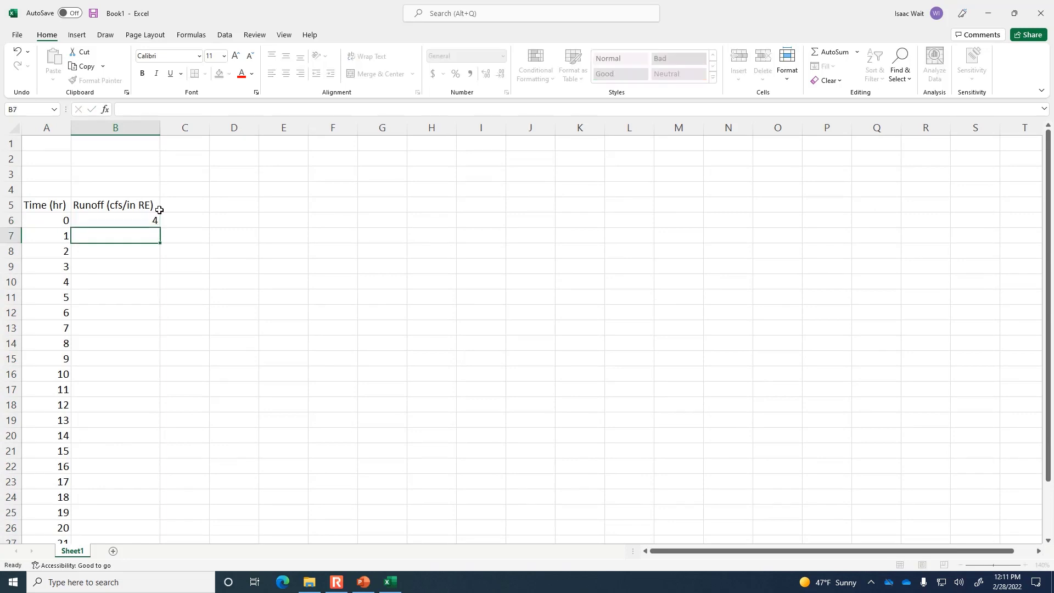
Enter runoff values 10, 20, 32 and 49 in cells B7 to B10, for times 1 to 4 hr.
{"action": "type", "text": "10"}
{"action": "key", "text": "Return"}
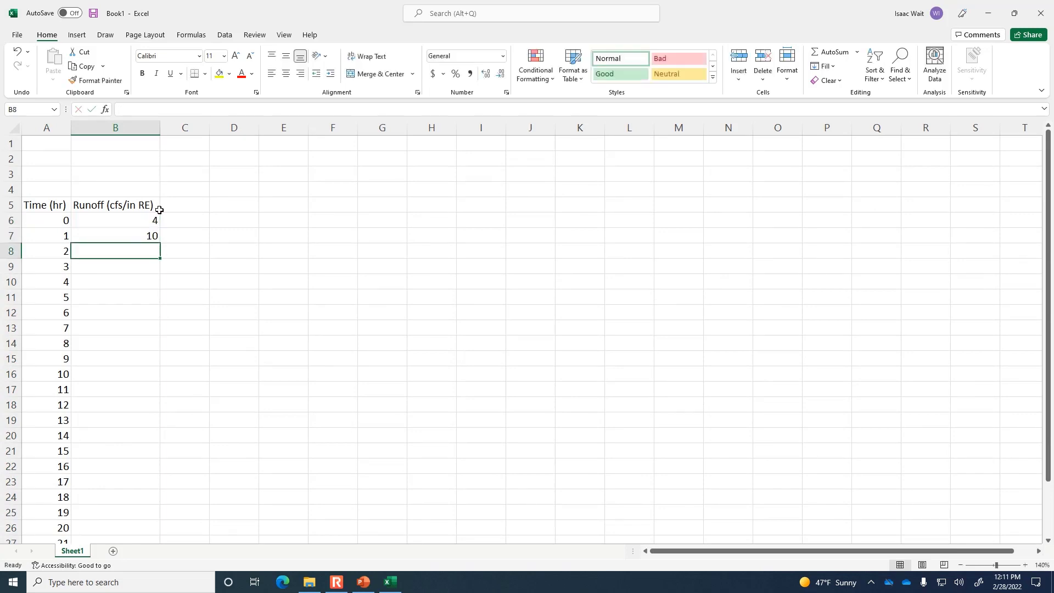
{"action": "type", "text": "20"}
{"action": "key", "text": "Return"}
{"action": "type", "text": "32"}
{"action": "key", "text": "Return"}
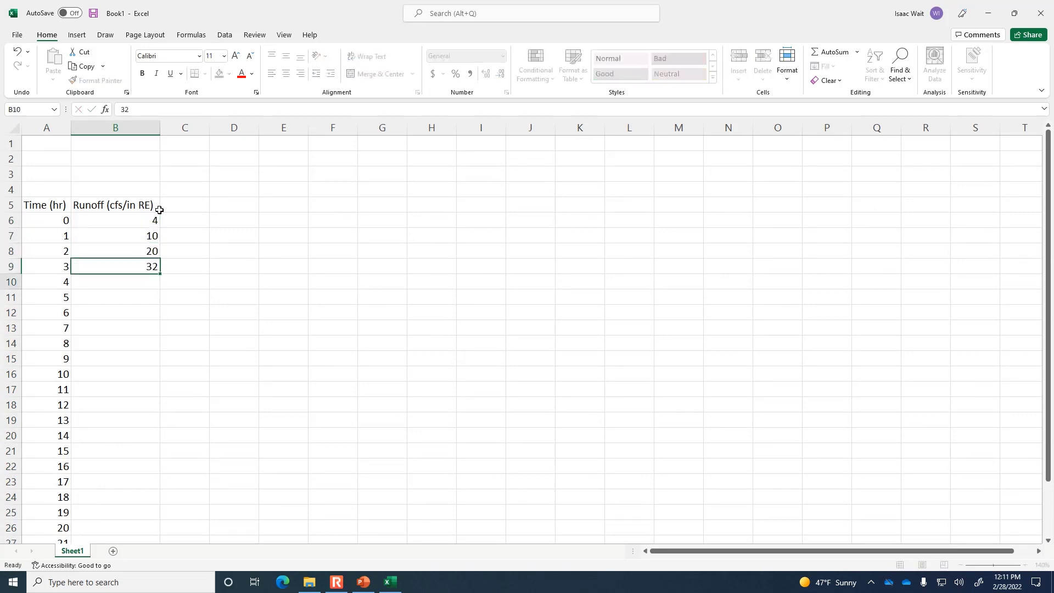
{"action": "type", "text": "49"}
{"action": "key", "text": "Return"}
Continue the runoff column with 37, 27, 22 and 18 in cells B11 to B14.
{"action": "type", "text": "37"}
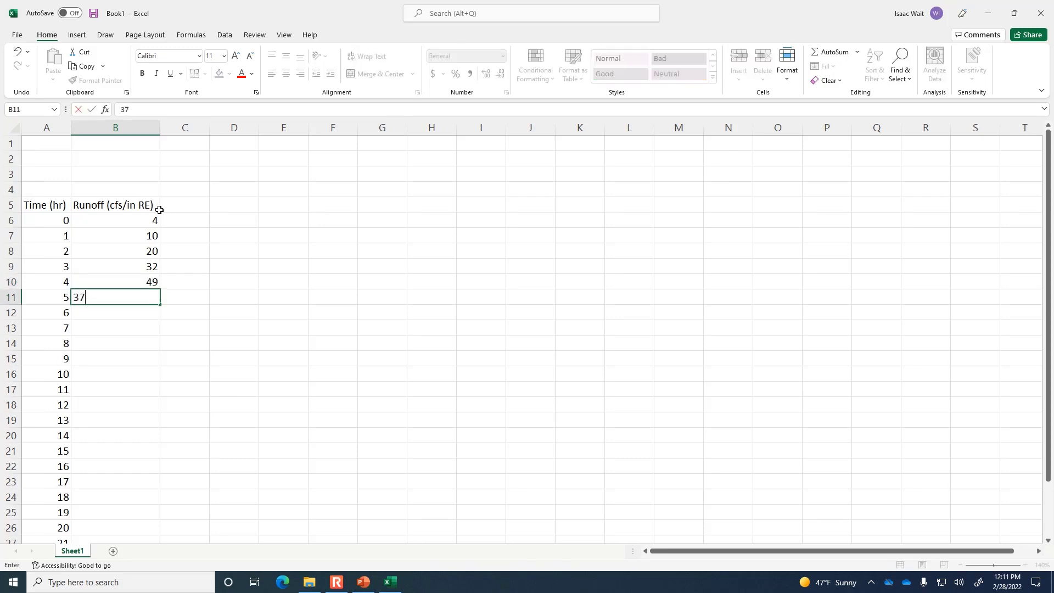
{"action": "key", "text": "Return"}
{"action": "type", "text": "27"}
{"action": "key", "text": "Return"}
{"action": "type", "text": "22"}
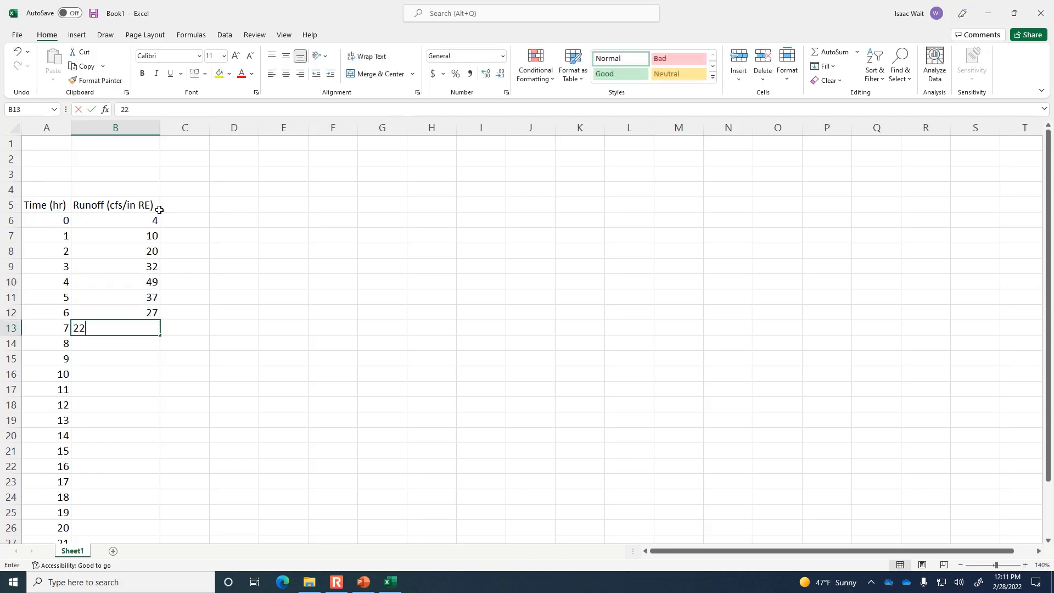
{"action": "key", "text": "Return"}
{"action": "type", "text": "18"}
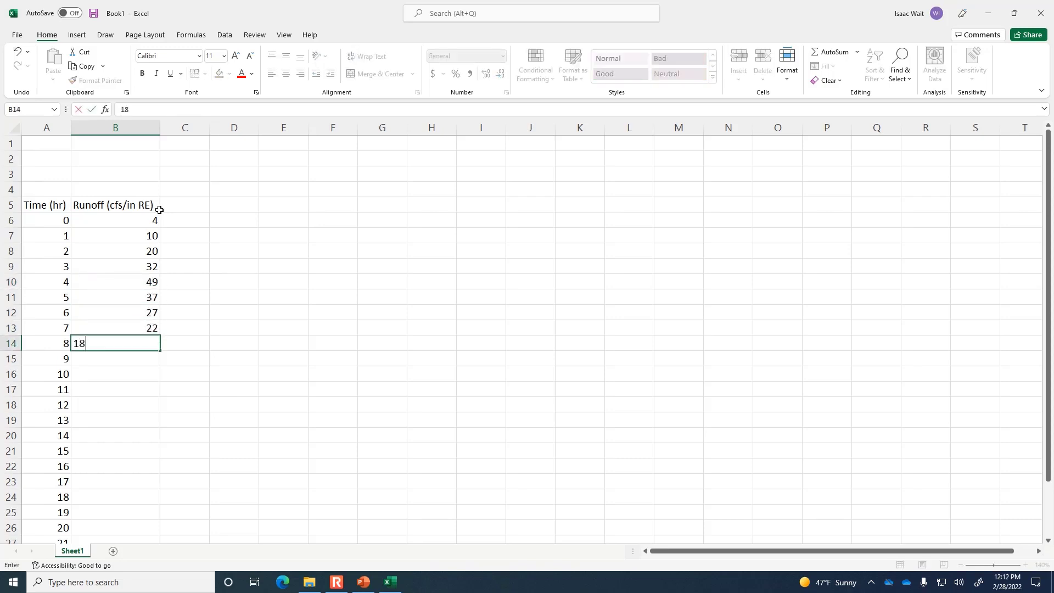
{"action": "key", "text": "Return"}
Add runoff values 14, 12, 10 and 8 in cells B15 to B18.
{"action": "type", "text": "14"}
{"action": "key", "text": "Return"}
{"action": "type", "text": "12"}
{"action": "key", "text": "Return"}
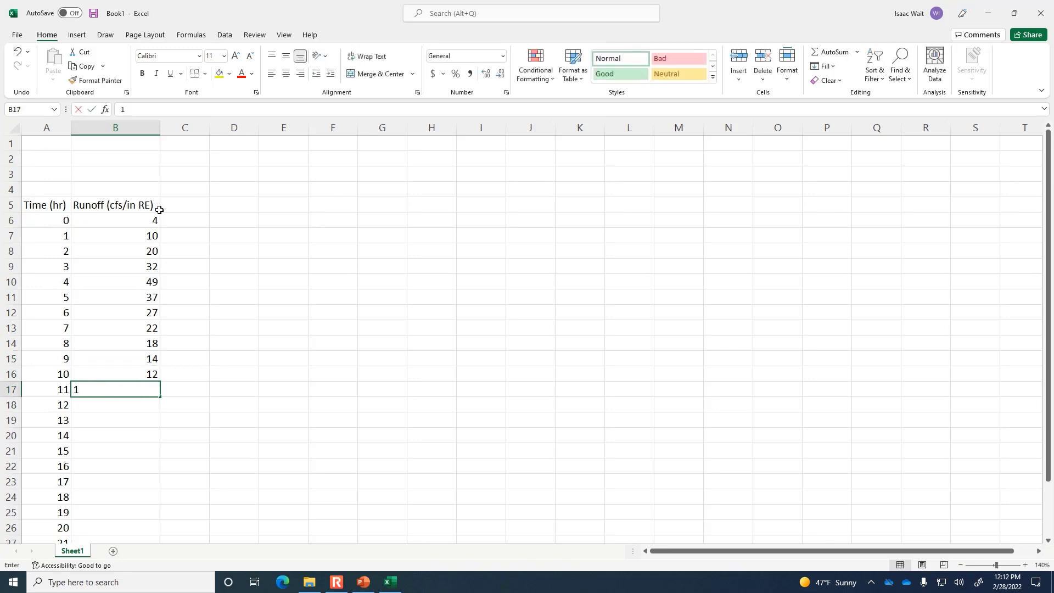
{"action": "type", "text": "10"}
{"action": "key", "text": "Return"}
{"action": "type", "text": "8"}
{"action": "key", "text": "Return"}
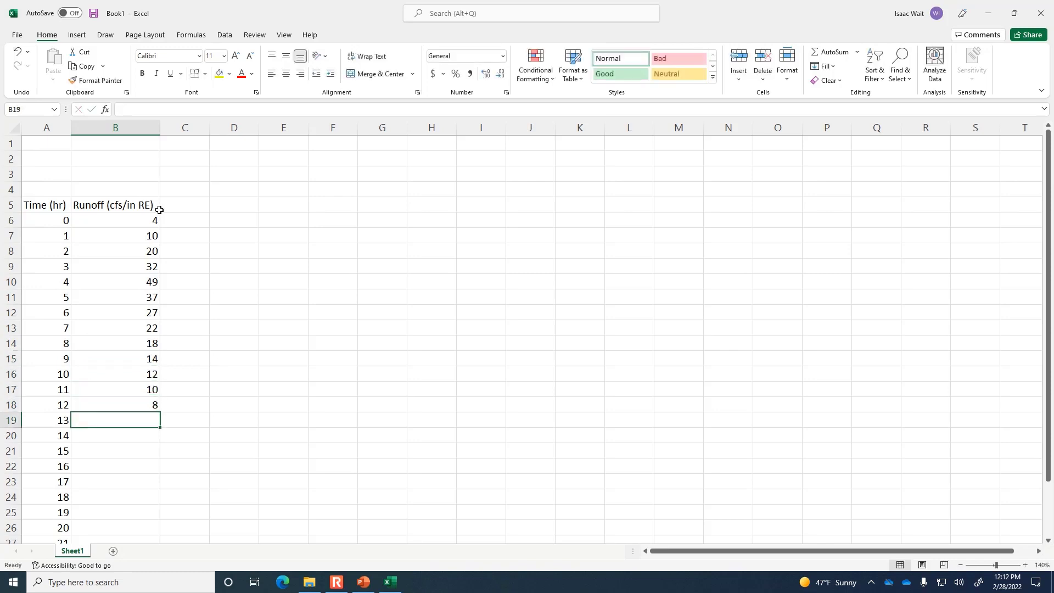
Fill cells B19 to B23 of the runoff column with 6.5, 5, 4, 3.5 and 2.
{"action": "type", "text": "6.5"}
{"action": "key", "text": "Return"}
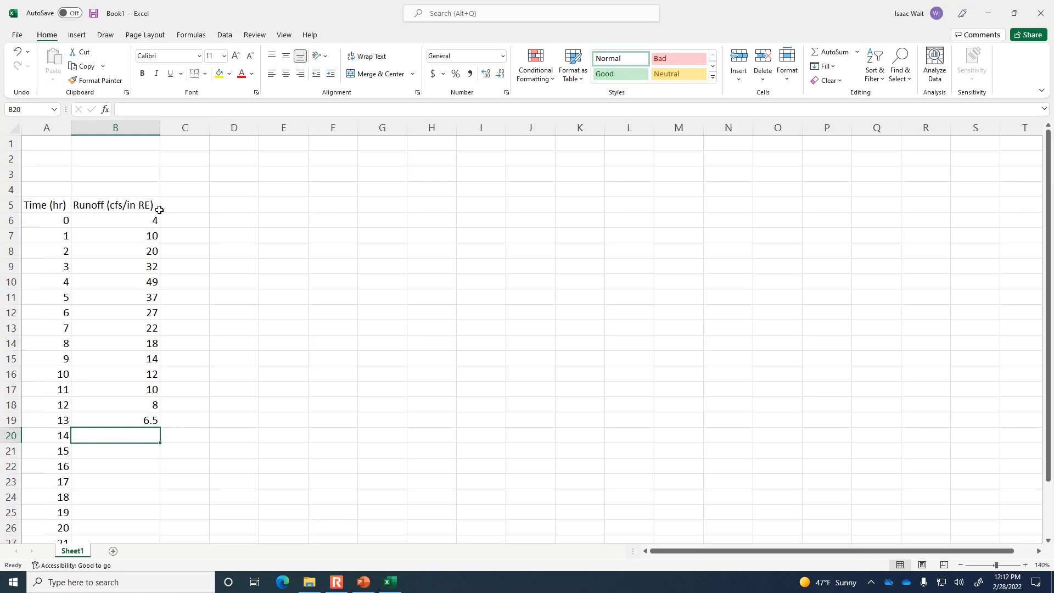
{"action": "type", "text": "5"}
{"action": "key", "text": "Return"}
{"action": "type", "text": "4"}
{"action": "key", "text": "Return"}
{"action": "type", "text": "3."}
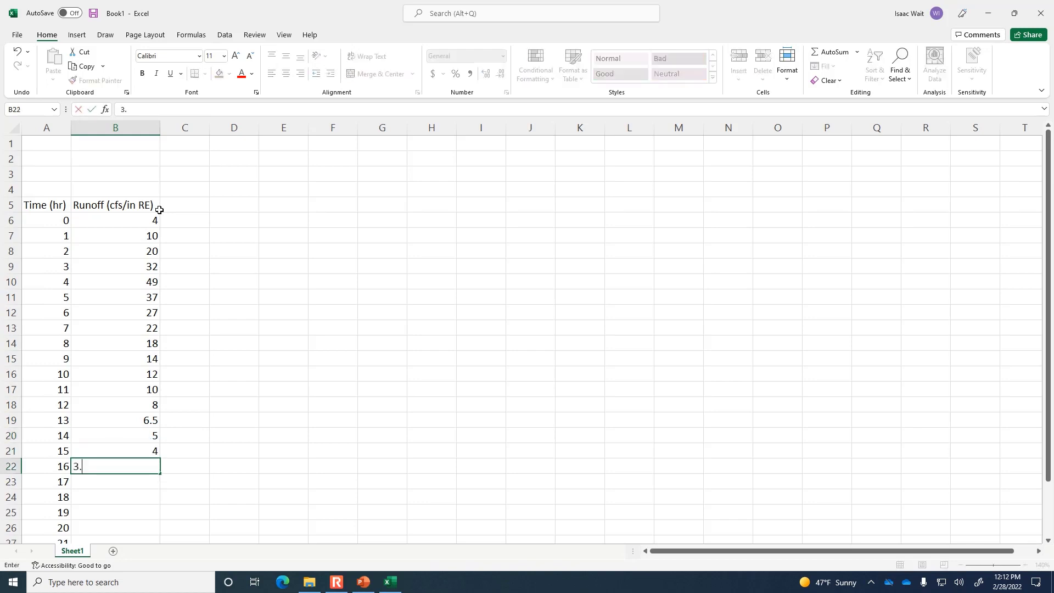
{"action": "type", "text": "5"}
{"action": "key", "text": "Return"}
{"action": "type", "text": "2."}
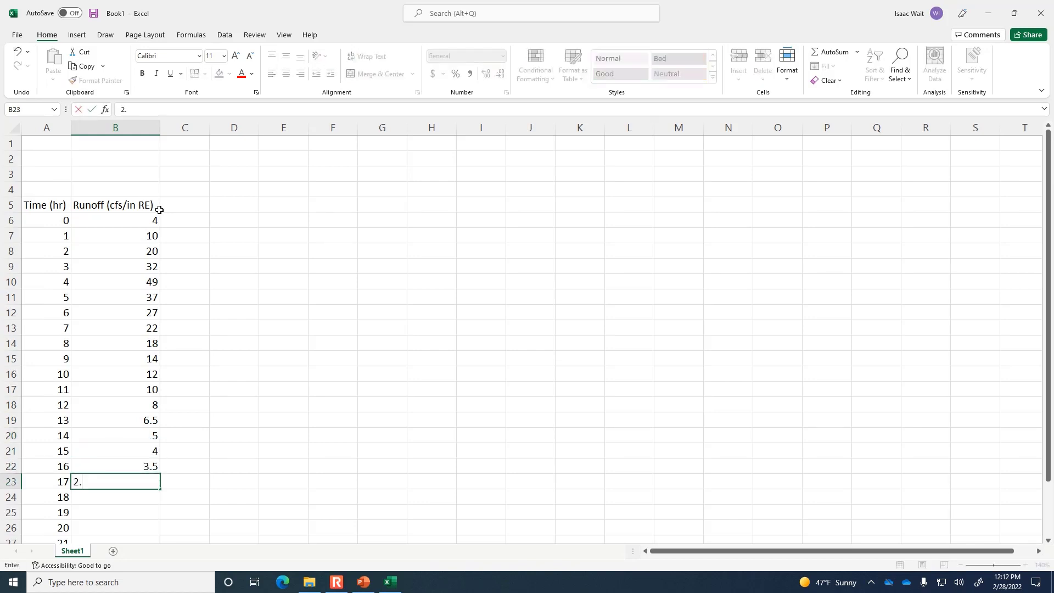
{"action": "key", "text": "Return"}
{"action": "key", "text": "Up"}
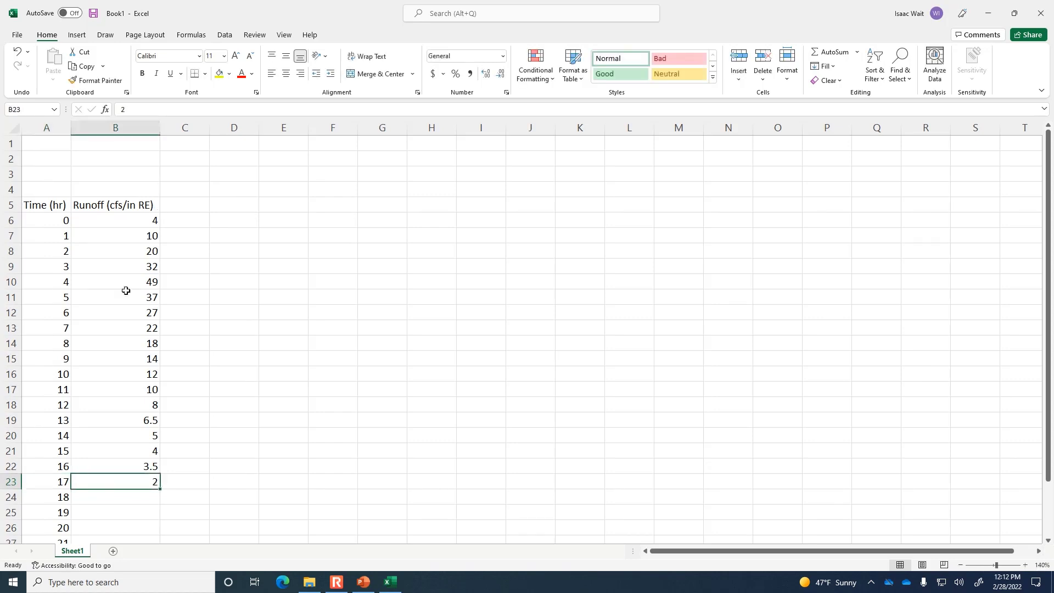
Shift the whole block of runoff values down one row and enter 0 in B6 as the runoff at time 0.
{"action": "left_click", "coordinate": [159, 222]}
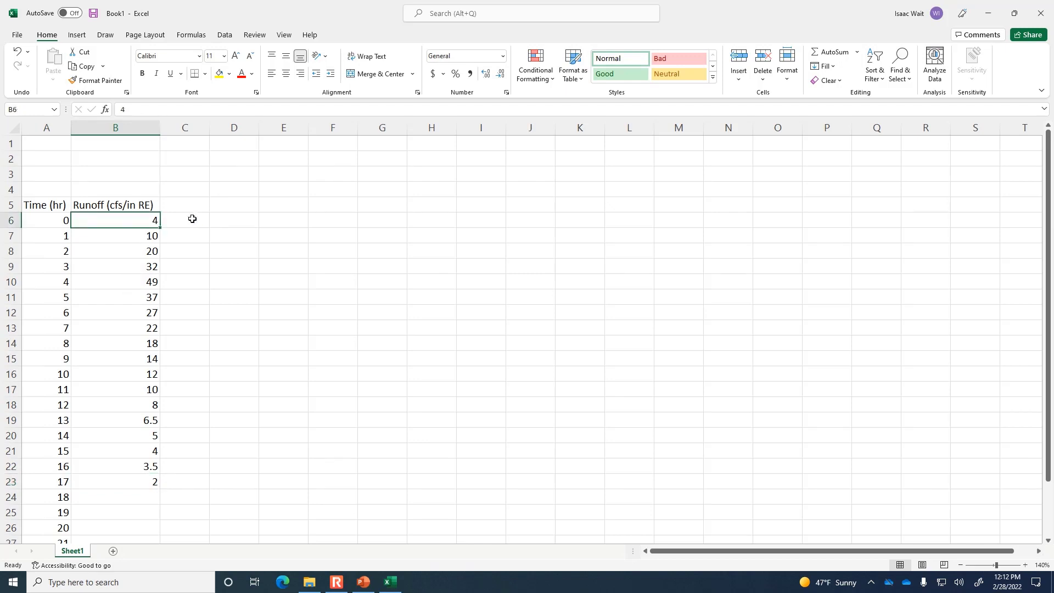
{"action": "left_click_drag", "start_coordinate": [156, 220], "coordinate": [141, 504]}
{"action": "left_click", "coordinate": [156, 220]}
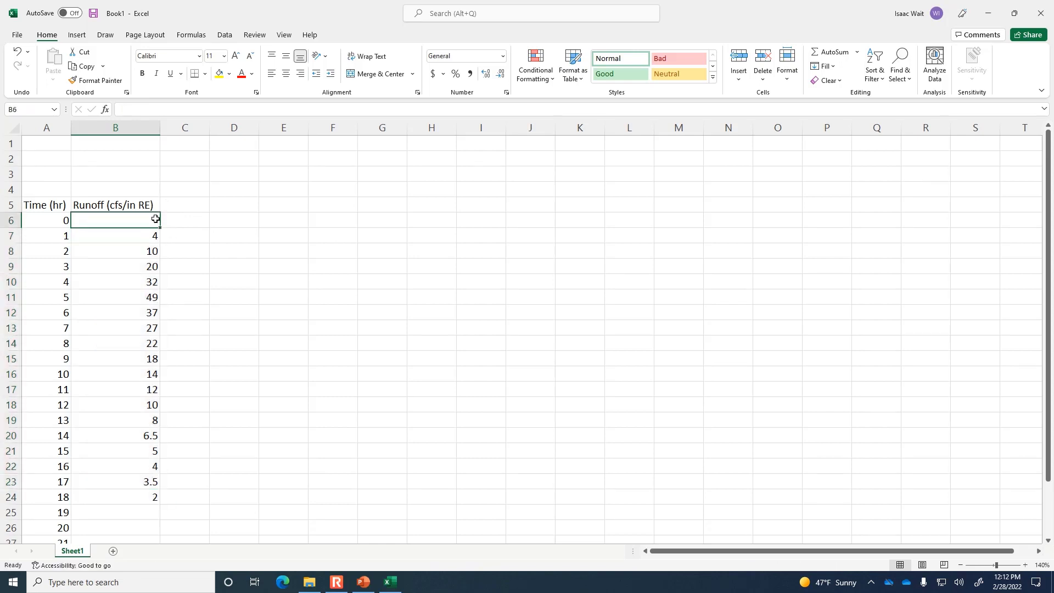
{"action": "type", "text": "0"}
{"action": "key", "text": "Return"}
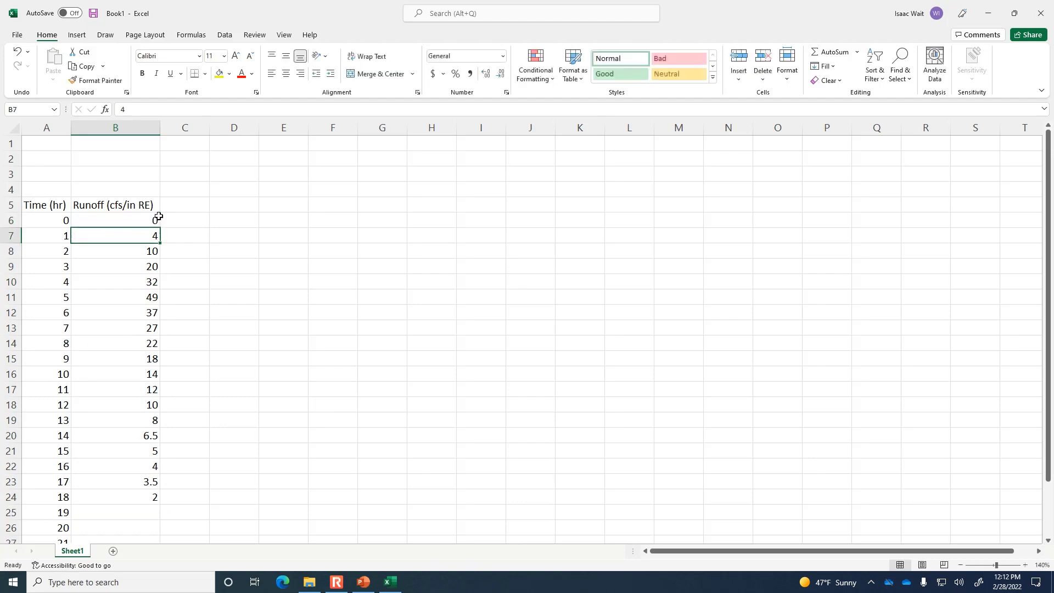
Check the runoff values in column B one by one against their times, from time 0 to 17 hr.
{"action": "left_click", "coordinate": [137, 499]}
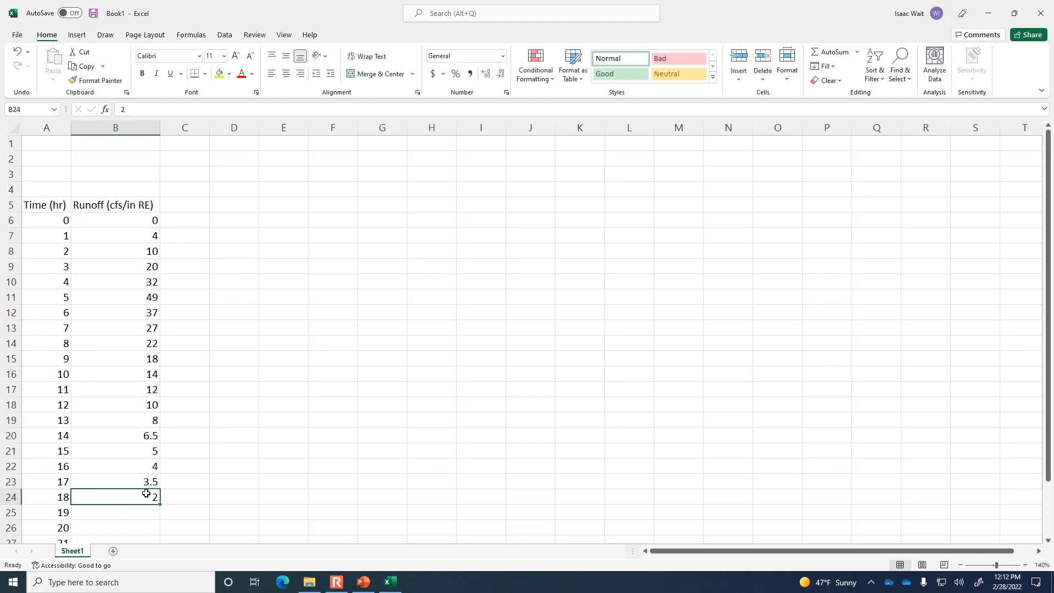
{"action": "key", "text": "Up"}
{"action": "key", "text": "Up"}
{"action": "key", "text": "Up"}
{"action": "key", "text": "Up"}
{"action": "key", "text": "Up"}
{"action": "key", "text": "Up"}
{"action": "key", "text": "Up"}
{"action": "key", "text": "Up"}
{"action": "key", "text": "Up"}
{"action": "key", "text": "Up"}
{"action": "key", "text": "Up"}
{"action": "key", "text": "Up"}
{"action": "key", "text": "Up"}
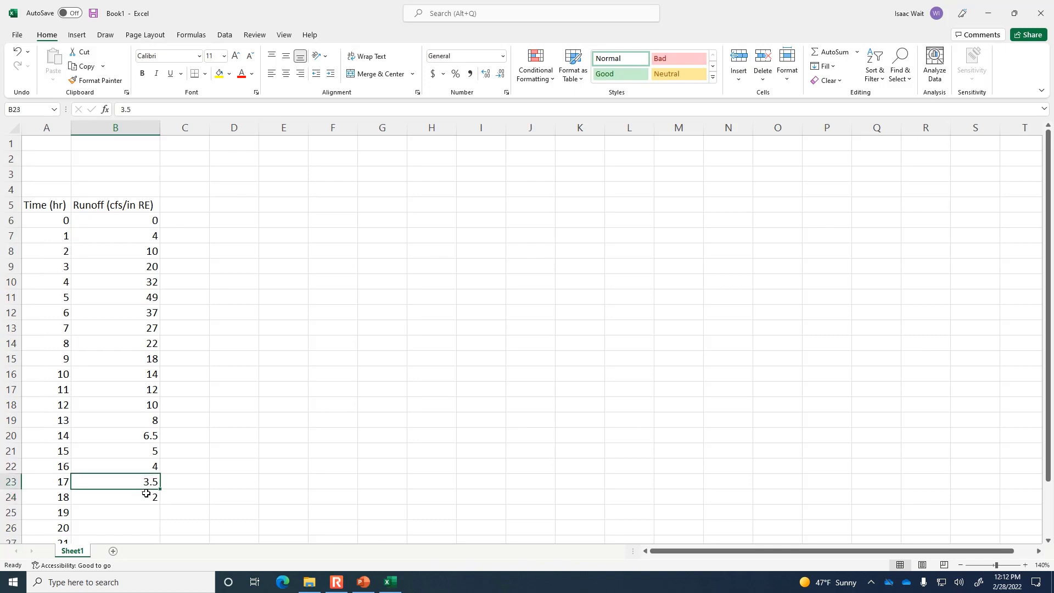
{"action": "key", "text": "Up"}
{"action": "key", "text": "Up"}
{"action": "key", "text": "Up"}
{"action": "key", "text": "Up"}
{"action": "key", "text": "Up"}
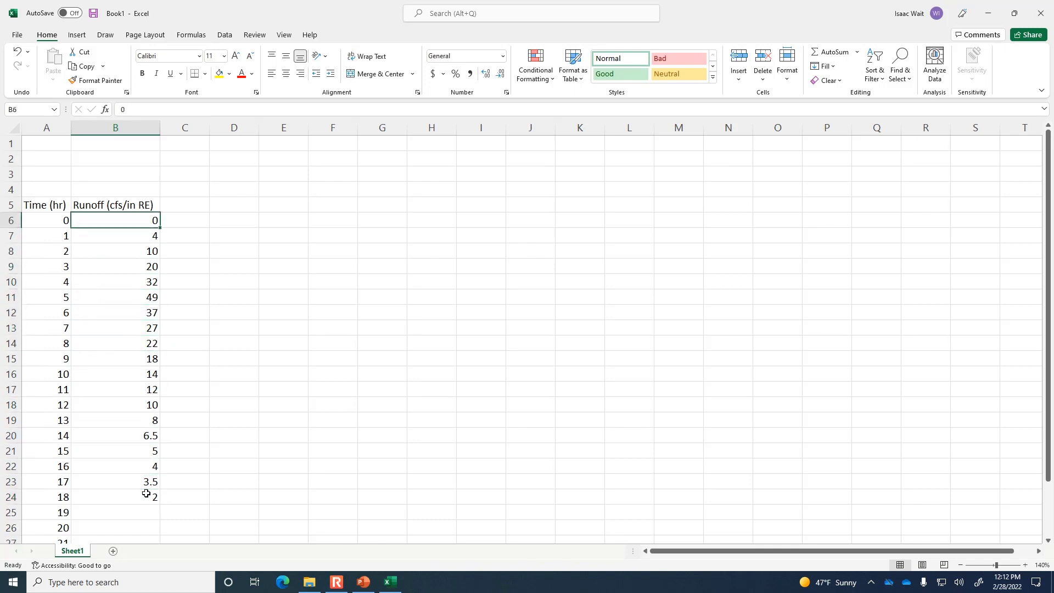
{"action": "key", "text": "Down"}
{"action": "key", "text": "Down"}
{"action": "key", "text": "Down"}
{"action": "key", "text": "Down"}
{"action": "key", "text": "Down"}
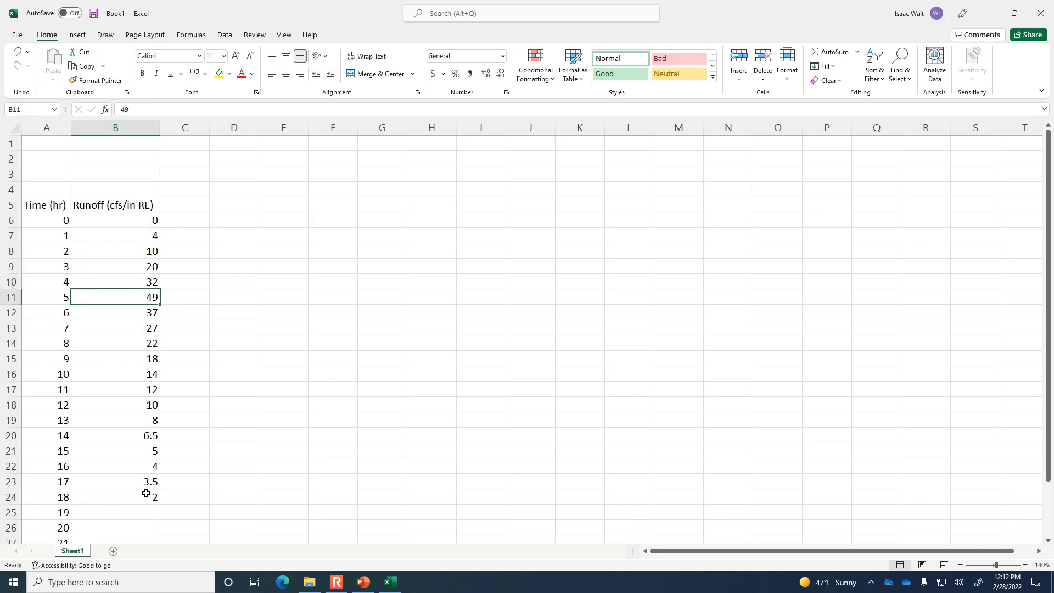
{"action": "key", "text": "Down"}
{"action": "key", "text": "Down"}
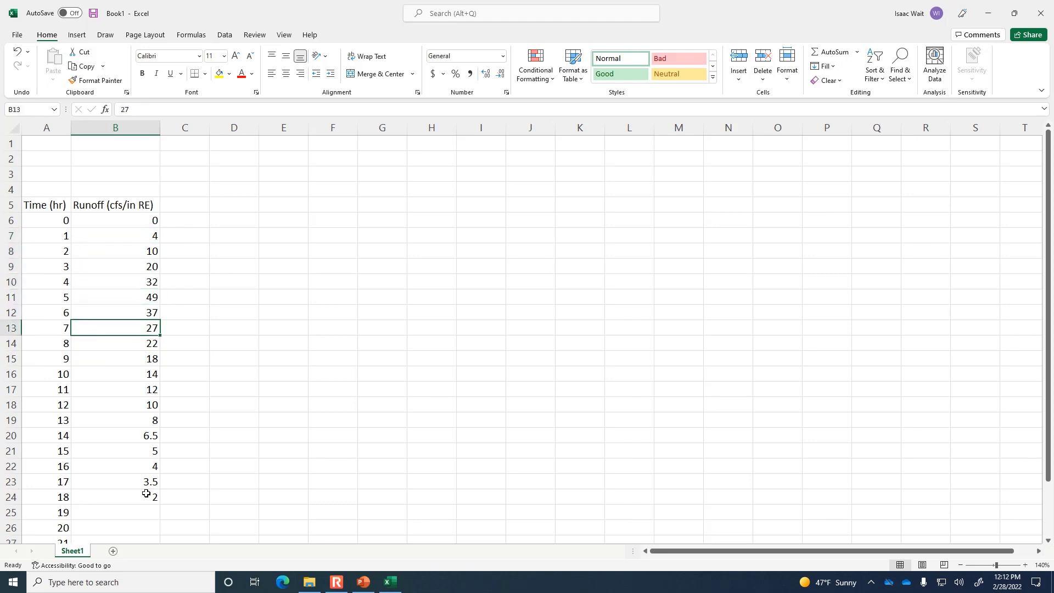
{"action": "key", "text": "Down"}
{"action": "key", "text": "Down"}
{"action": "key", "text": "Down"}
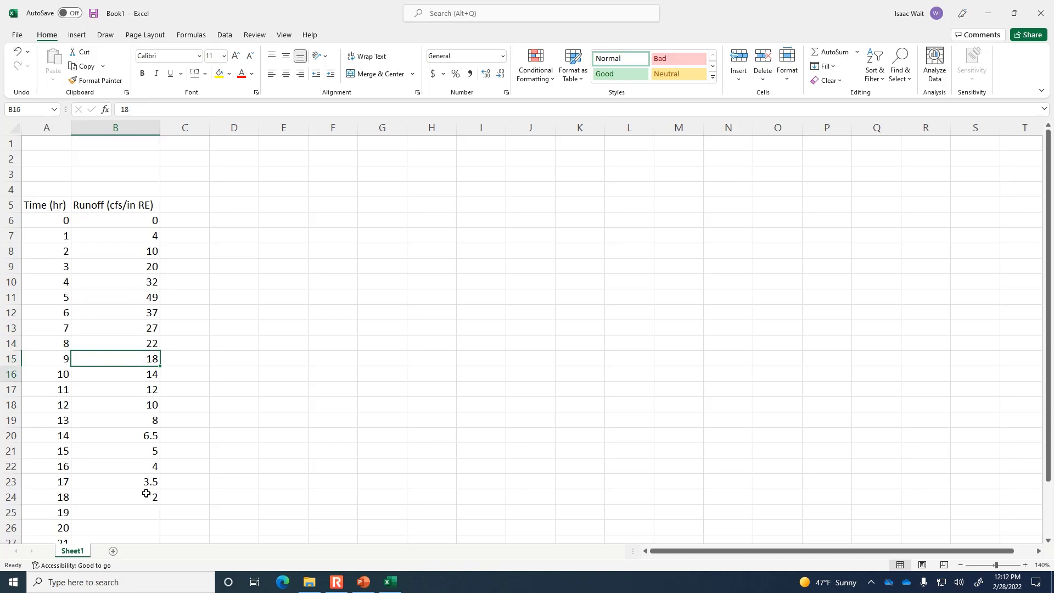
{"action": "key", "text": "Down"}
{"action": "key", "text": "Down"}
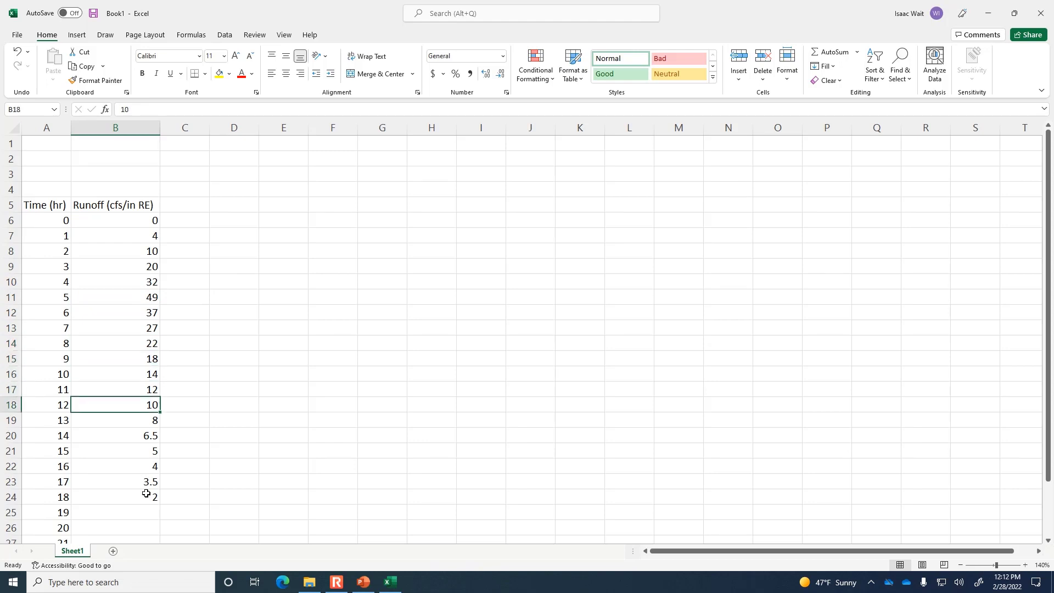
{"action": "key", "text": "Down"}
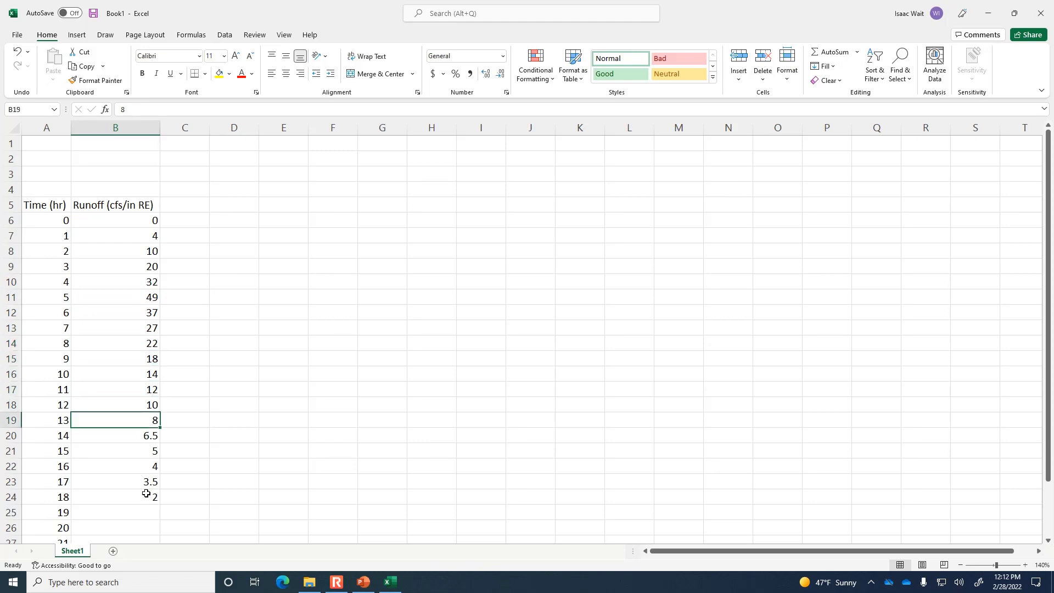
{"action": "key", "text": "Down"}
{"action": "key", "text": "Down"}
{"action": "key", "text": "Down"}
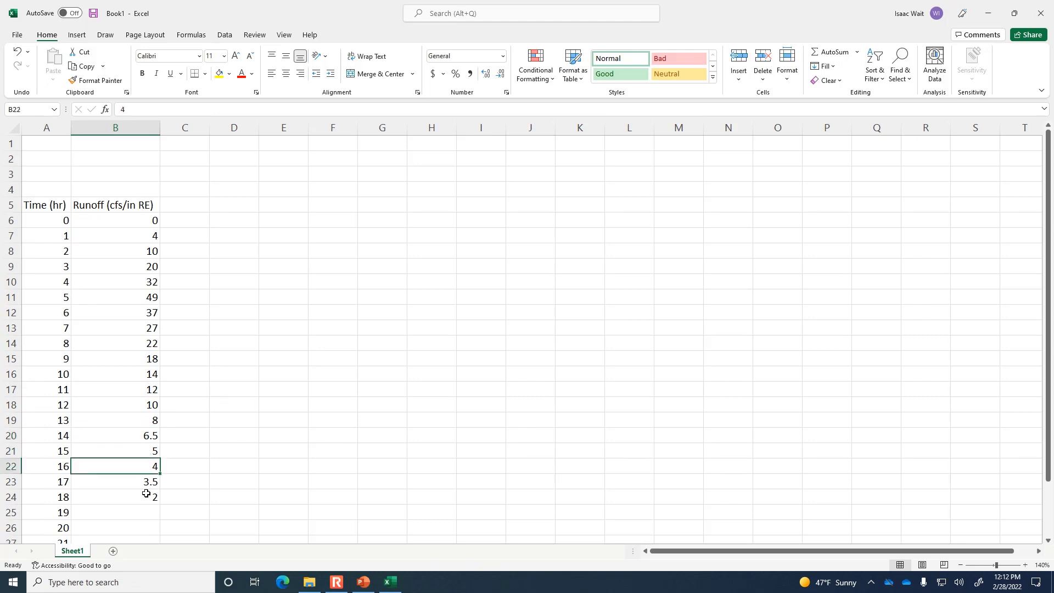
{"action": "key", "text": "Down"}
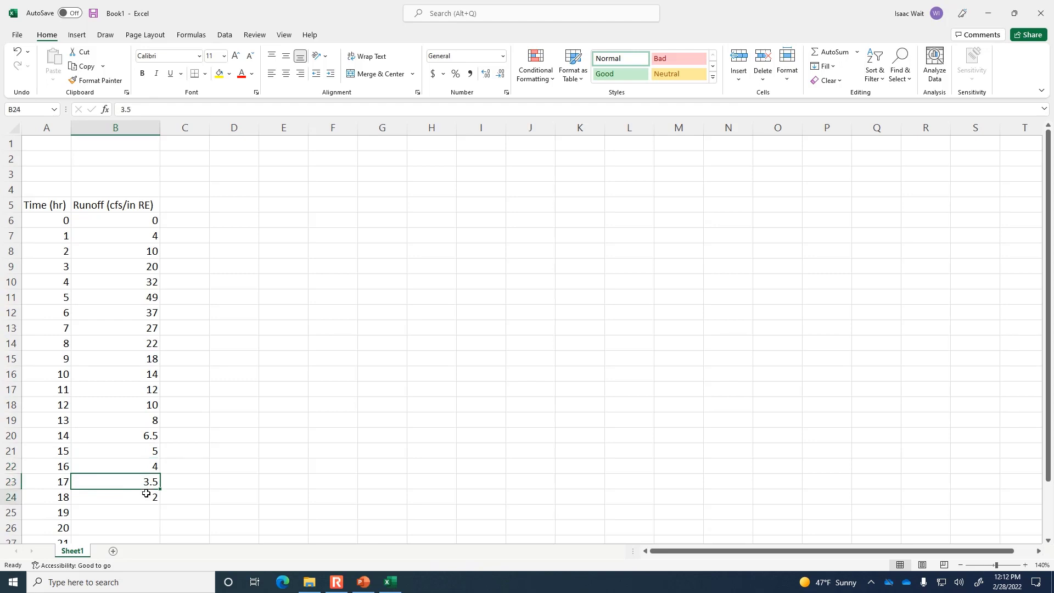
Set the runoff at 18 hr to 3 and enter 2.75, 2.5 and 2.25 for 19 to 21 hr, in B24 to B27.
{"action": "key", "text": "Down"}
{"action": "type", "text": "3"}
{"action": "key", "text": "Return"}
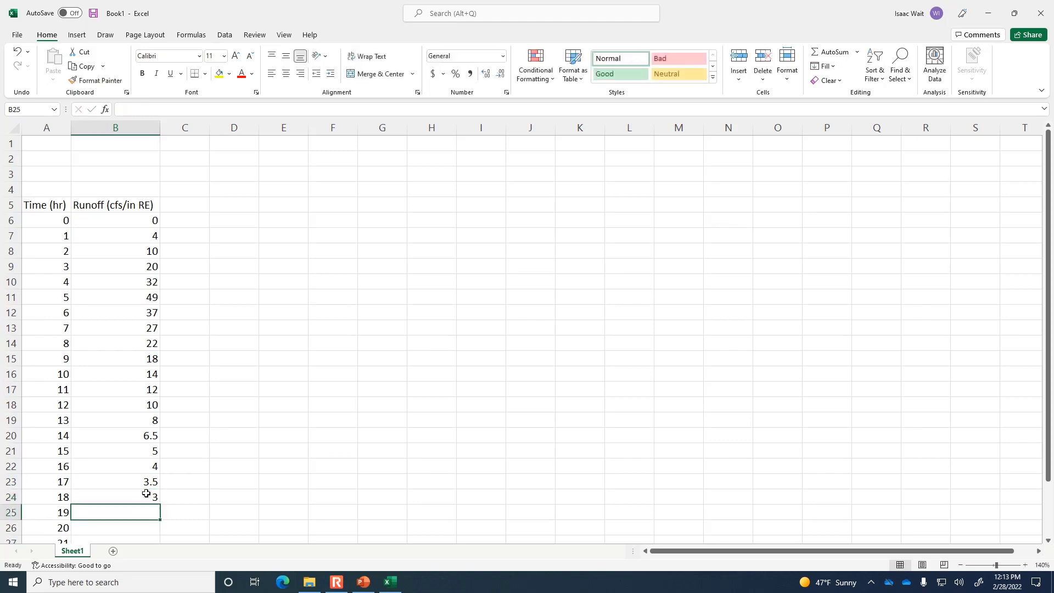
{"action": "type", "text": "2.75"}
{"action": "key", "text": "Return"}
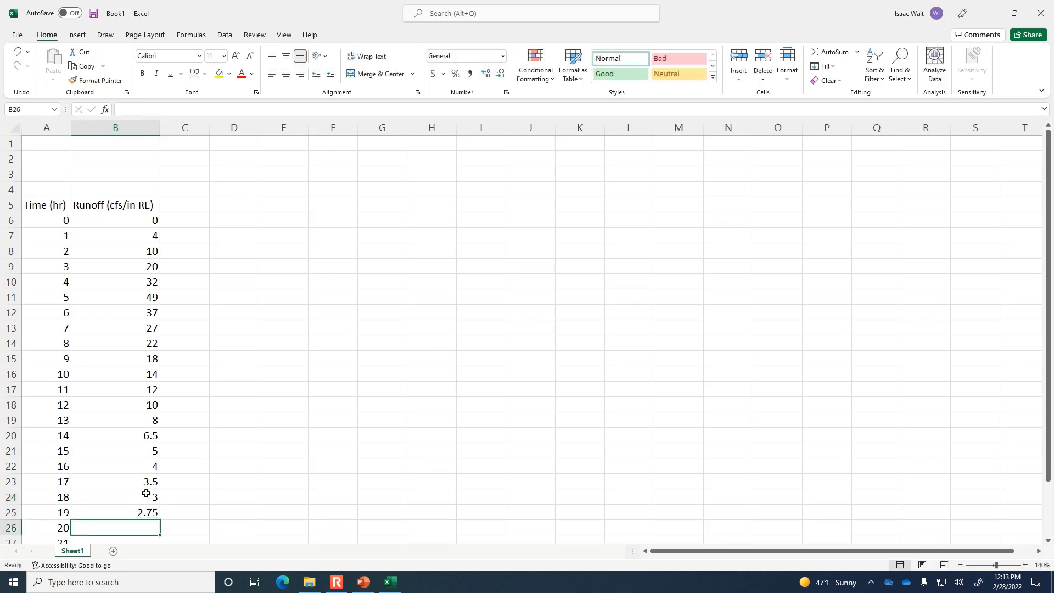
{"action": "type", "text": "2.5"}
{"action": "key", "text": "Return"}
{"action": "type", "text": "2.2"}
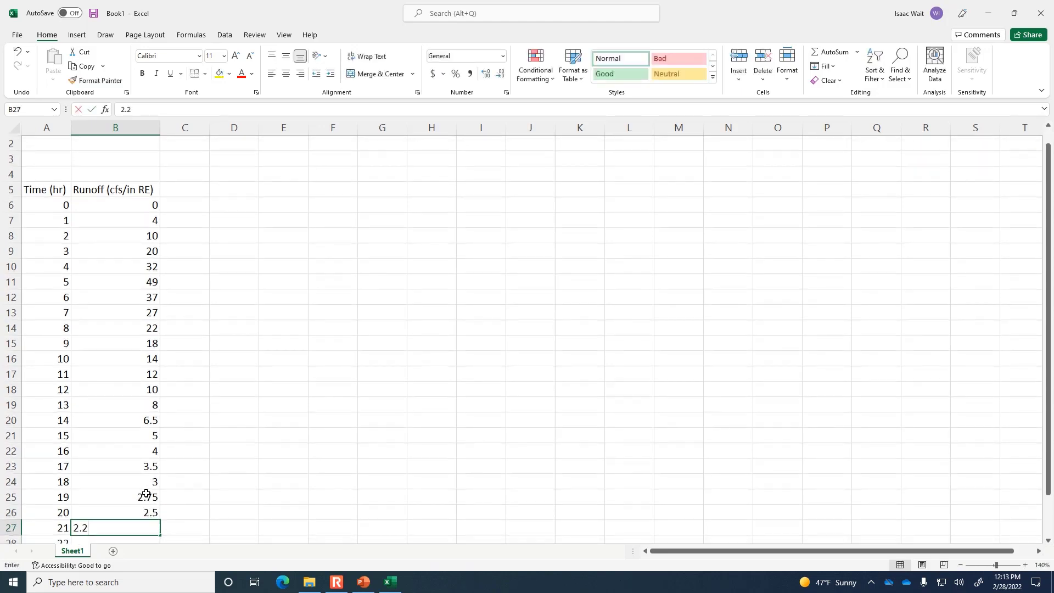
{"action": "type", "text": "5"}
{"action": "key", "text": "Return"}
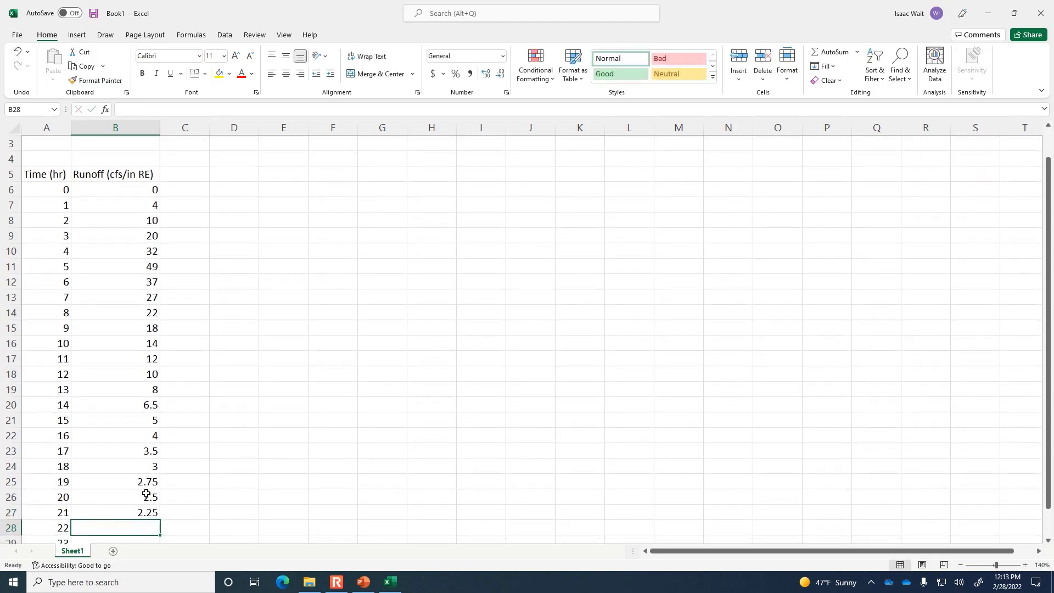
Complete the runoff column with 2, 1.5 and 0 for 22, 23 and 24 hr, in B28 to B30.
{"action": "type", "text": "2"}
{"action": "key", "text": "Return"}
{"action": "type", "text": "1."}
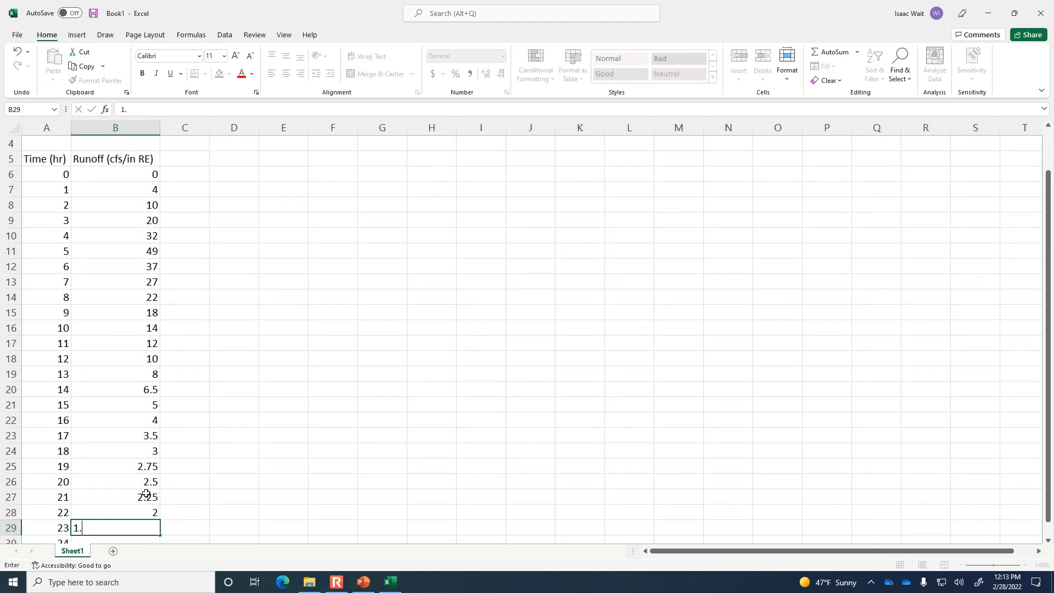
{"action": "type", "text": "5"}
{"action": "key", "text": "Return"}
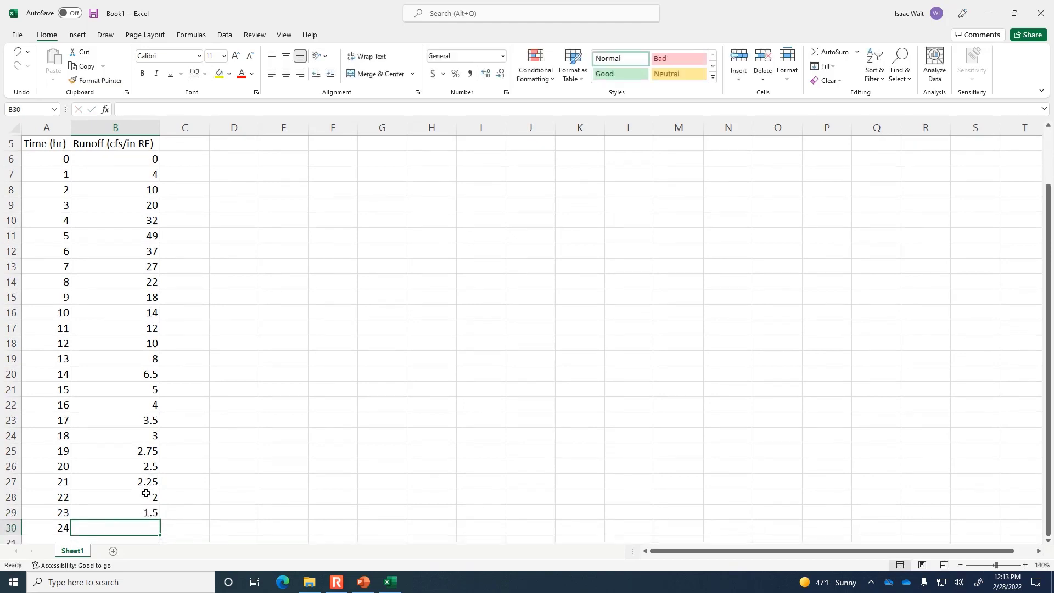
{"action": "type", "text": "0"}
{"action": "key", "text": "Return"}
{"action": "scroll", "coordinate": [146, 494], "scroll_direction": "up", "scroll_amount": 2}
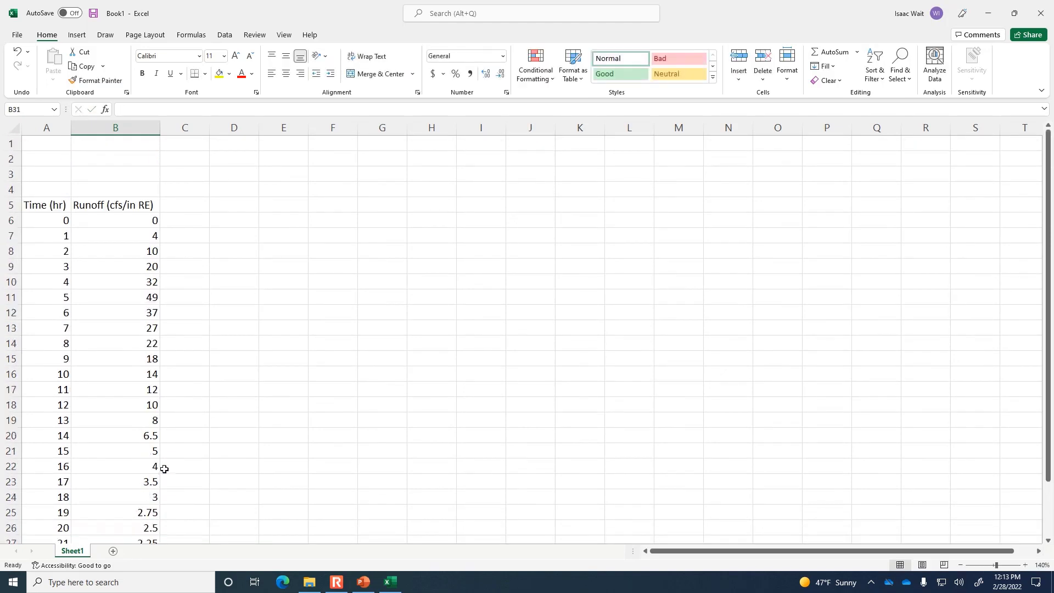
Number the column headings 1 to 6 across cells D5 to I5, in the same row as the table headers.
{"action": "left_click", "coordinate": [254, 183]}
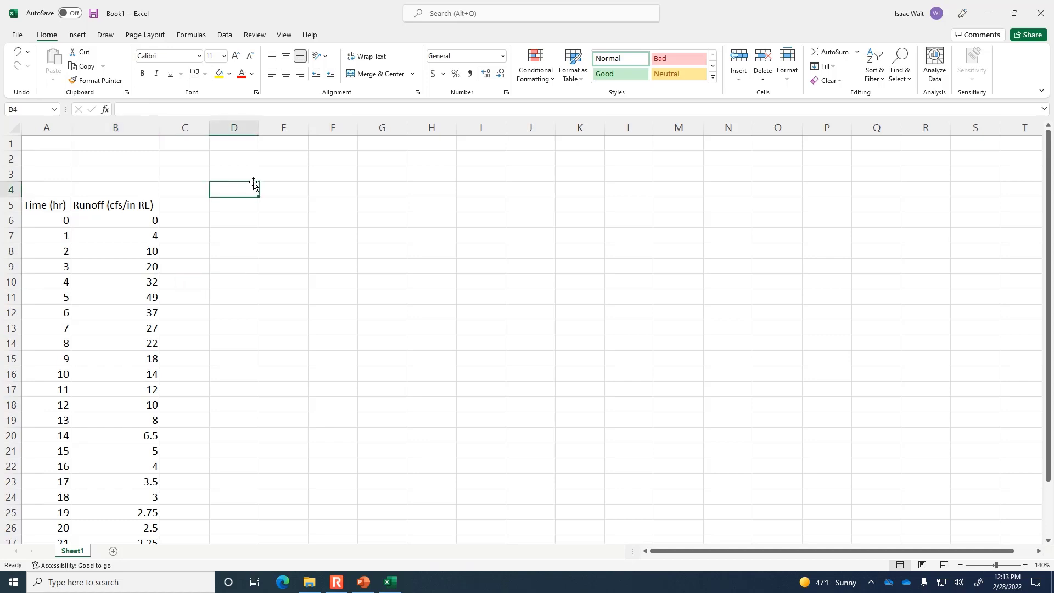
{"action": "key", "text": "Down"}
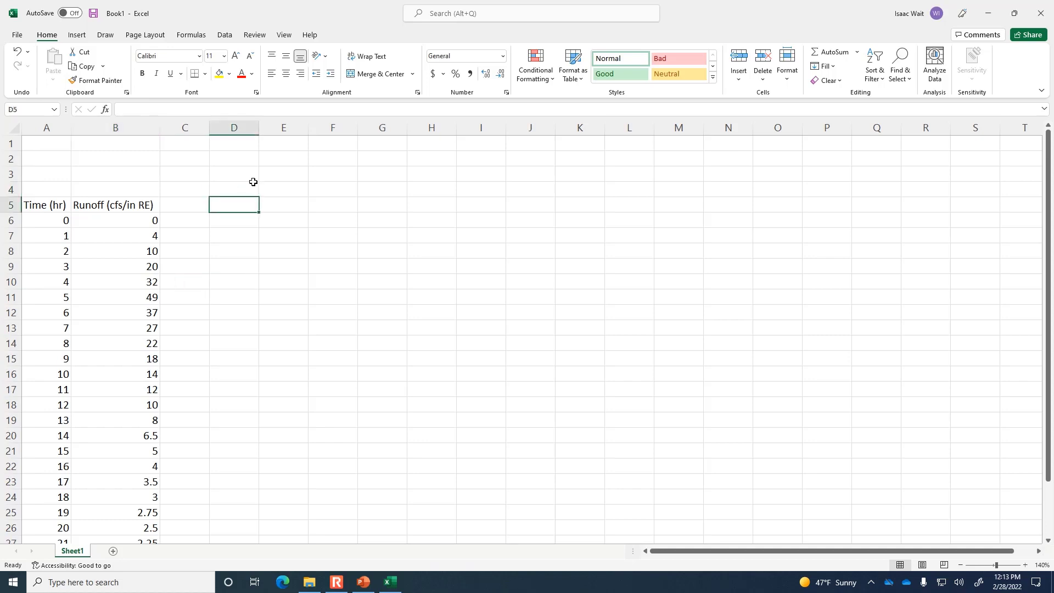
{"action": "type", "text": "1"}
{"action": "key", "text": "Tab"}
{"action": "type", "text": "2"}
{"action": "key", "text": "Tab"}
{"action": "type", "text": "3"}
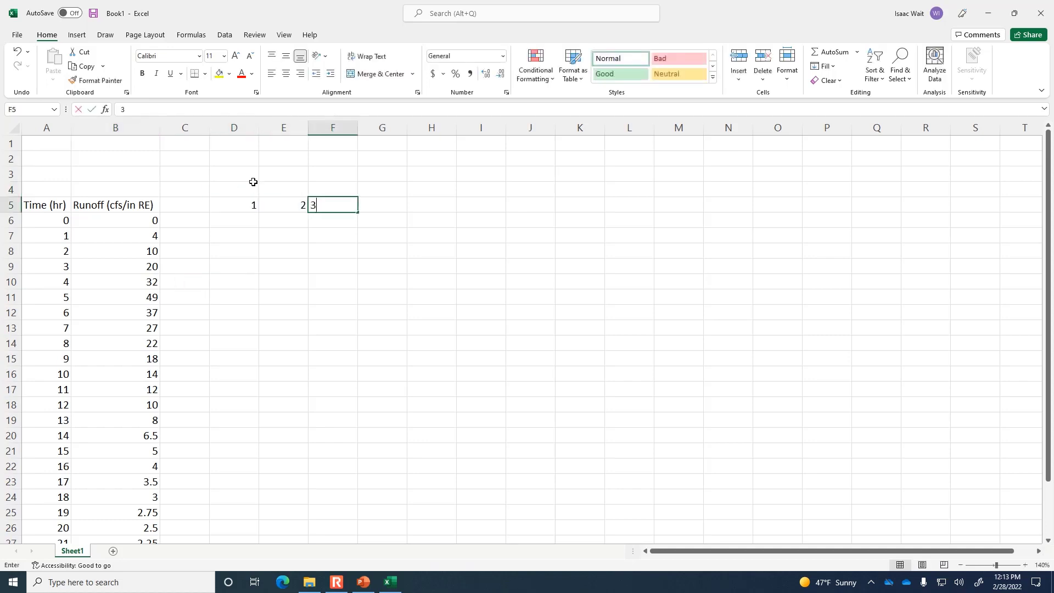
{"action": "key", "text": "Tab"}
{"action": "type", "text": "4"}
{"action": "key", "text": "Tab"}
{"action": "type", "text": "5"}
{"action": "key", "text": "Tab"}
{"action": "type", "text": "6"}
{"action": "key", "text": "Tab"}
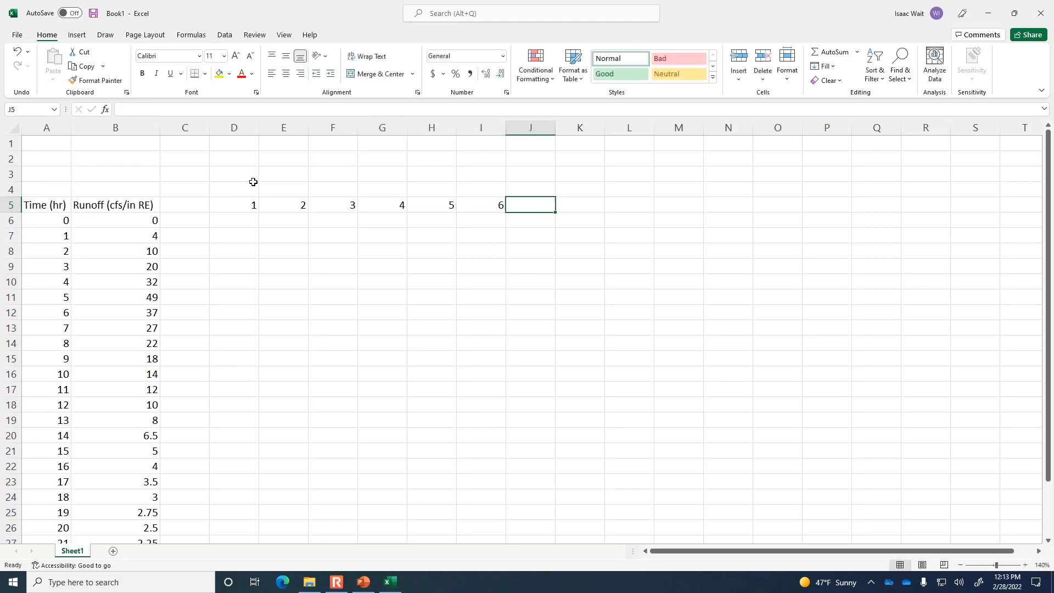
Enter the heading Hour in D4, above the first numbered column heading.
{"action": "key", "text": "Up"}
{"action": "key", "text": "Left"}
{"action": "key", "text": "Left"}
{"action": "key", "text": "Left"}
{"action": "key", "text": "Left"}
{"action": "key", "text": "Left"}
{"action": "key", "text": "Left"}
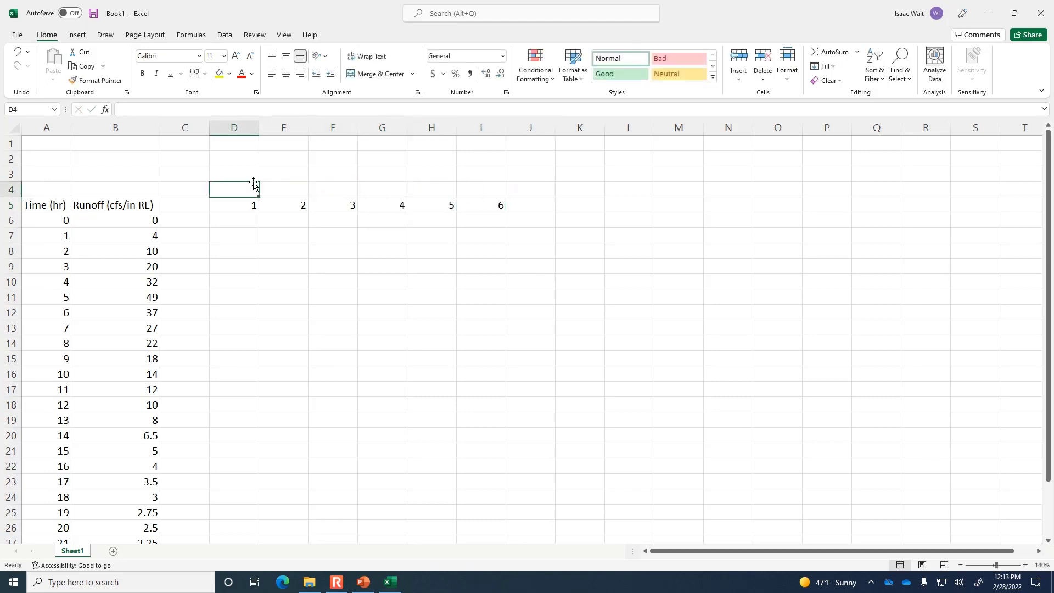
{"action": "type", "text": "Hour"}
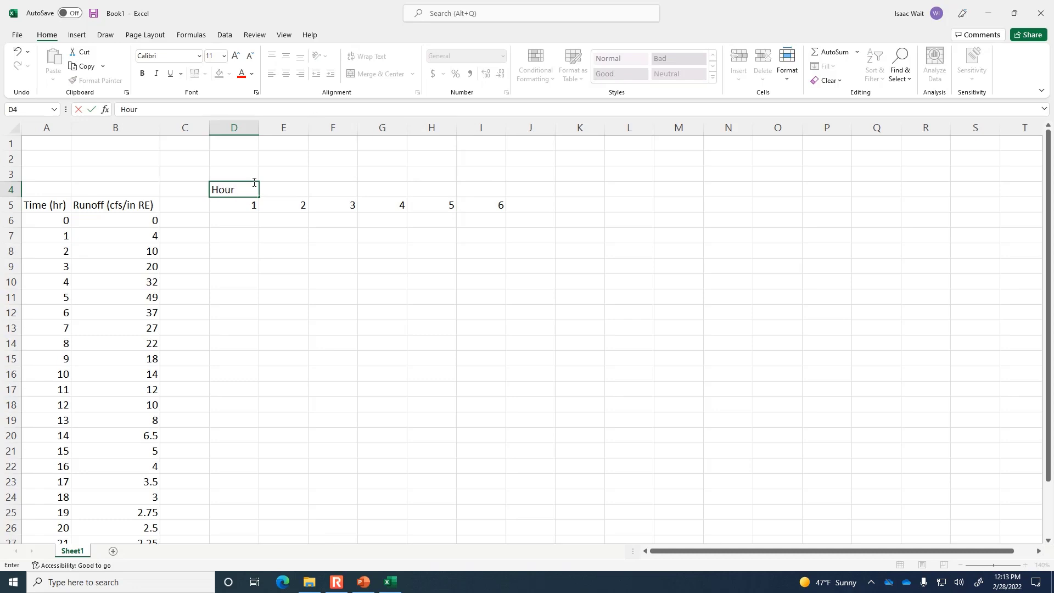
{"action": "key", "text": "Return"}
Merge and center the Hour heading across D4 to I4, above the headings 1 to 6.
{"action": "left_click", "coordinate": [254, 183]}
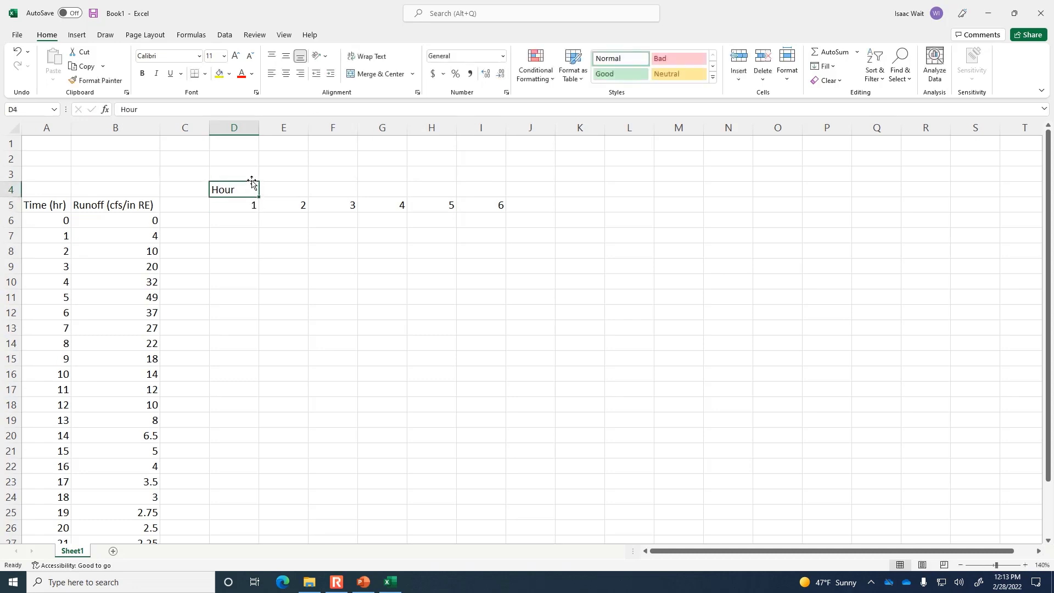
{"action": "left_click_drag", "start_coordinate": [240, 192], "coordinate": [489, 189]}
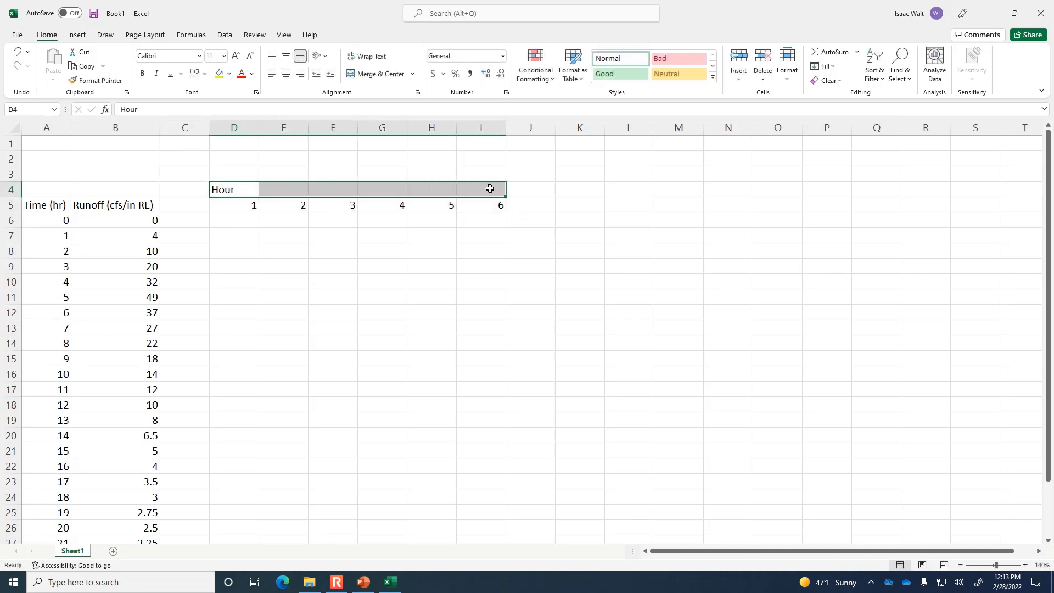
{"action": "left_click", "coordinate": [374, 74]}
{"action": "left_click", "coordinate": [416, 269]}
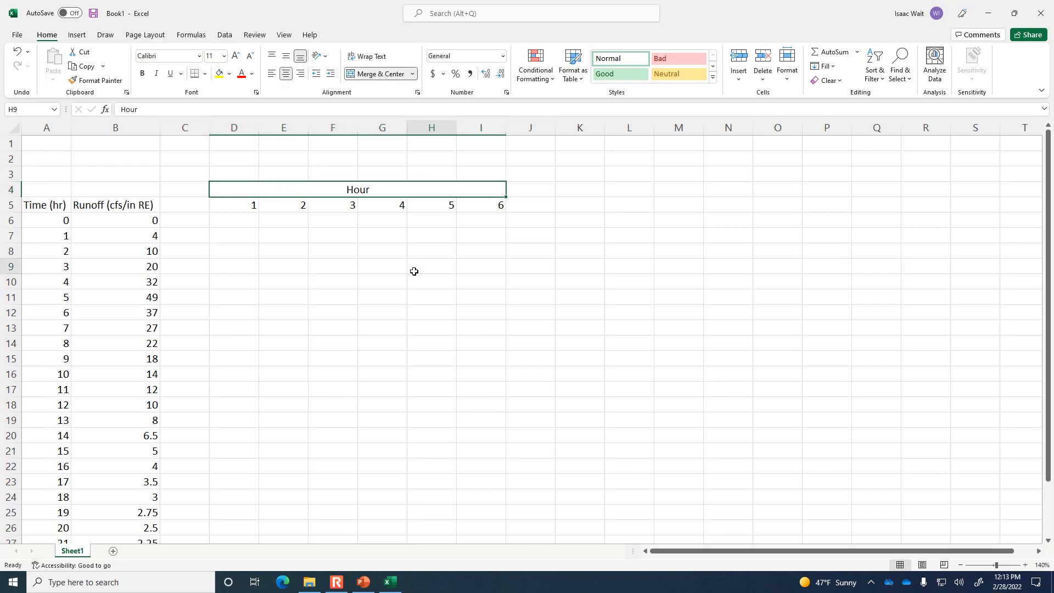
Center the contents of columns D to I and of the runoff column B horizontally.
{"action": "left_click", "coordinate": [234, 127]}
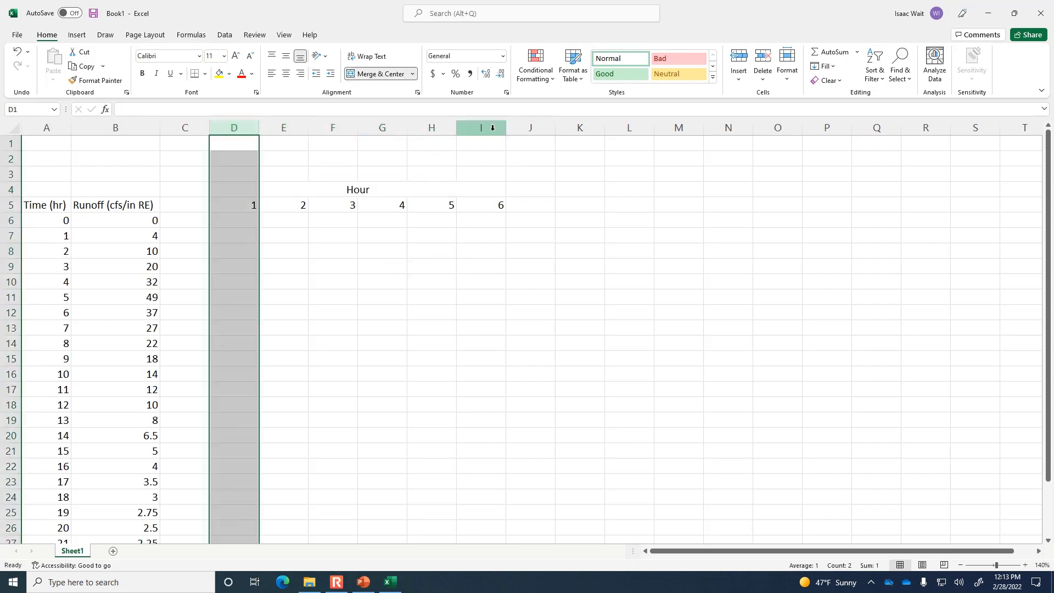
{"action": "left_click", "coordinate": [487, 127], "text": "shift"}
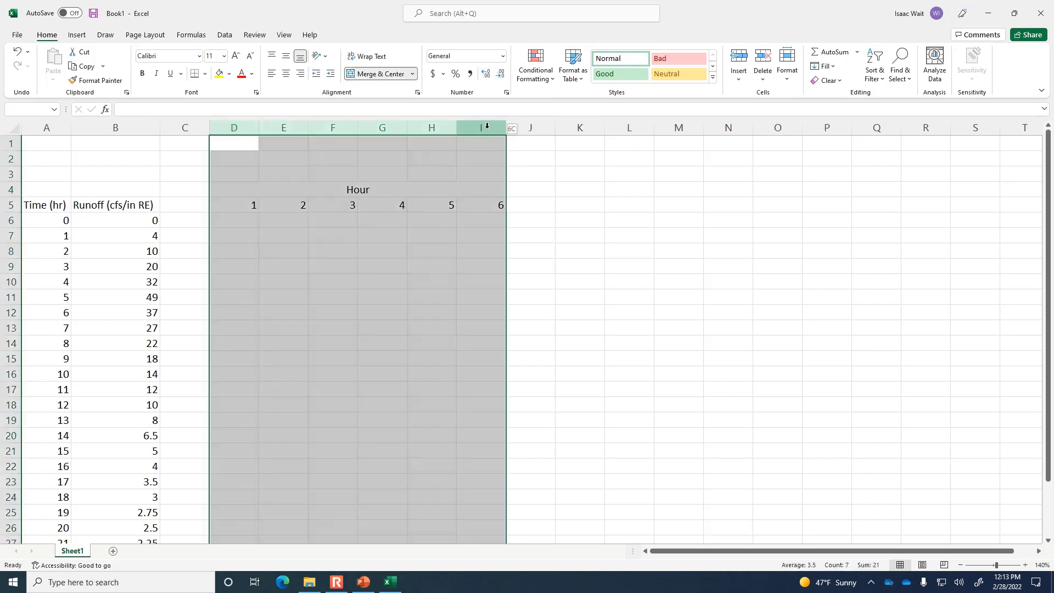
{"action": "left_click", "coordinate": [285, 73]}
{"action": "left_click", "coordinate": [115, 127]}
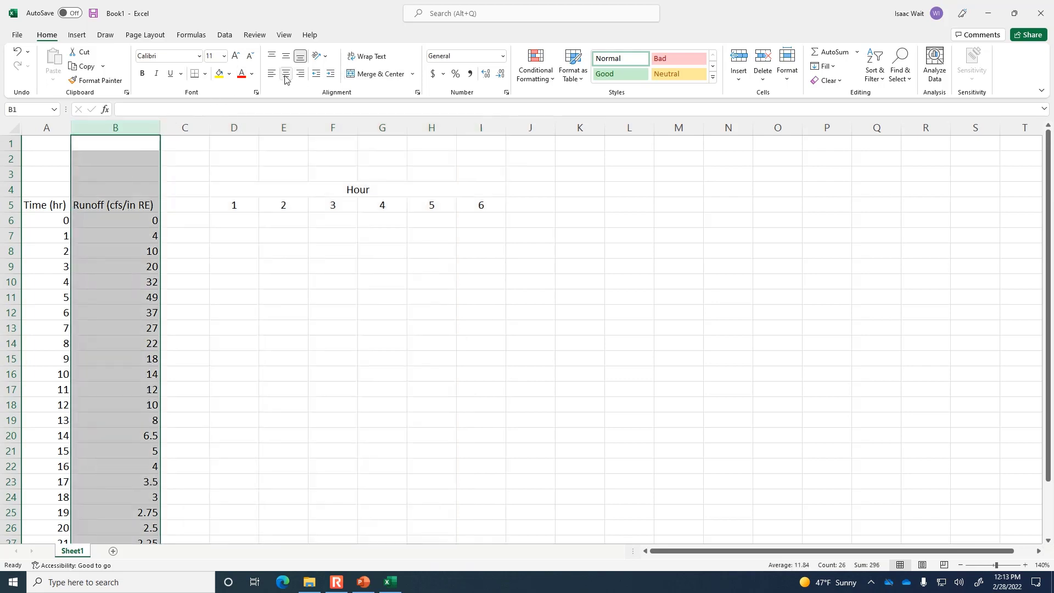
{"action": "left_click", "coordinate": [285, 73]}
{"action": "left_click", "coordinate": [241, 237]}
Narrow columns D to I slightly to one equal width, and shrink column J to a thin spacer.
{"action": "left_click", "coordinate": [234, 128]}
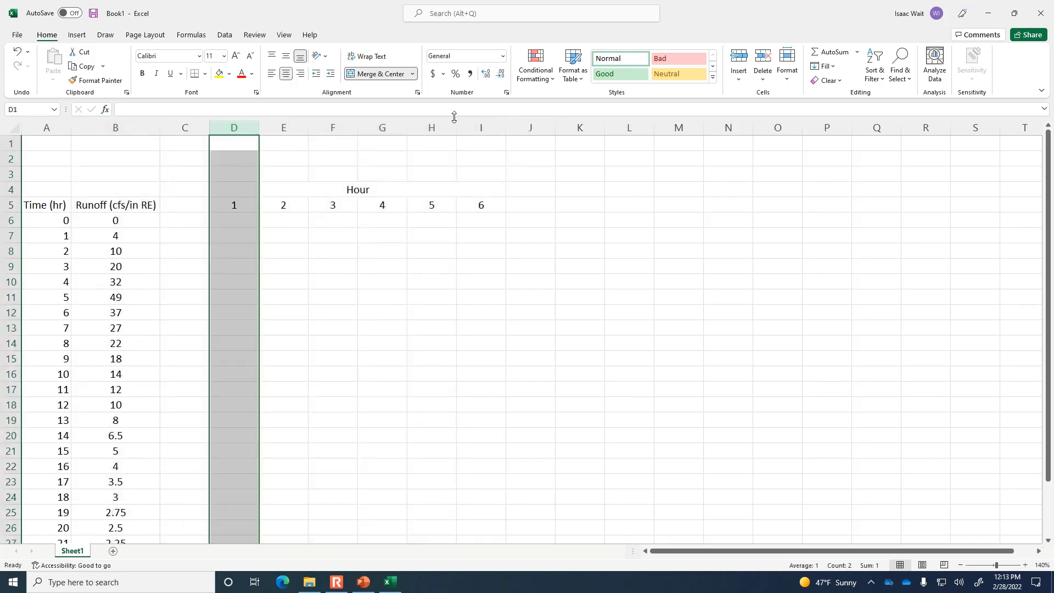
{"action": "left_click", "coordinate": [471, 126], "text": "shift"}
{"action": "left_click_drag", "start_coordinate": [258, 127], "coordinate": [251, 128]}
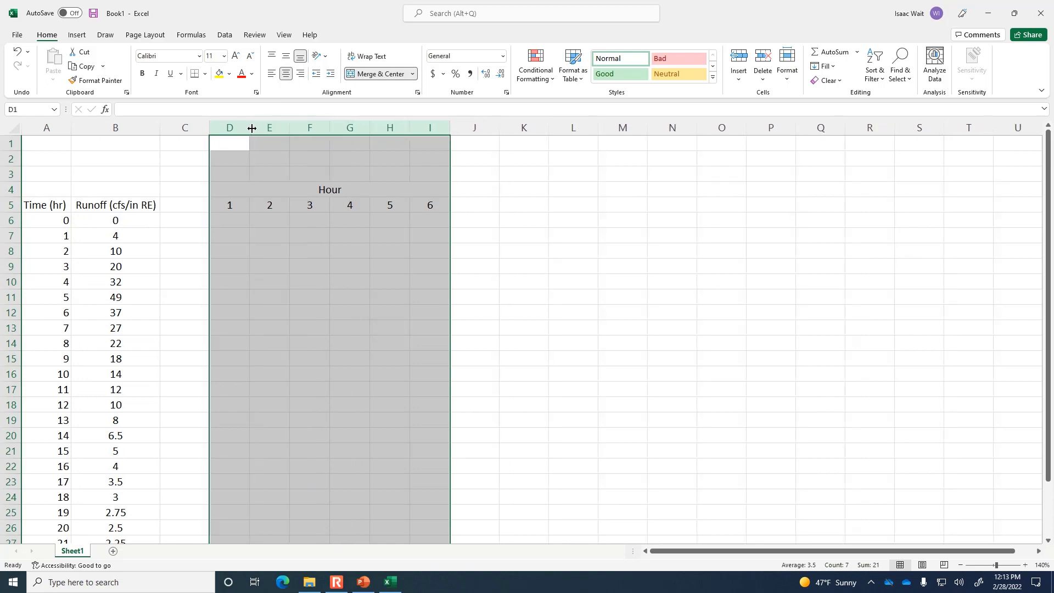
{"action": "left_click", "coordinate": [526, 277]}
{"action": "left_click_drag", "start_coordinate": [500, 127], "coordinate": [472, 127]}
Enter the heading SUM in K5, in the same row as the other table headers.
{"action": "left_click", "coordinate": [489, 202]}
{"action": "type", "text": "SUM"}
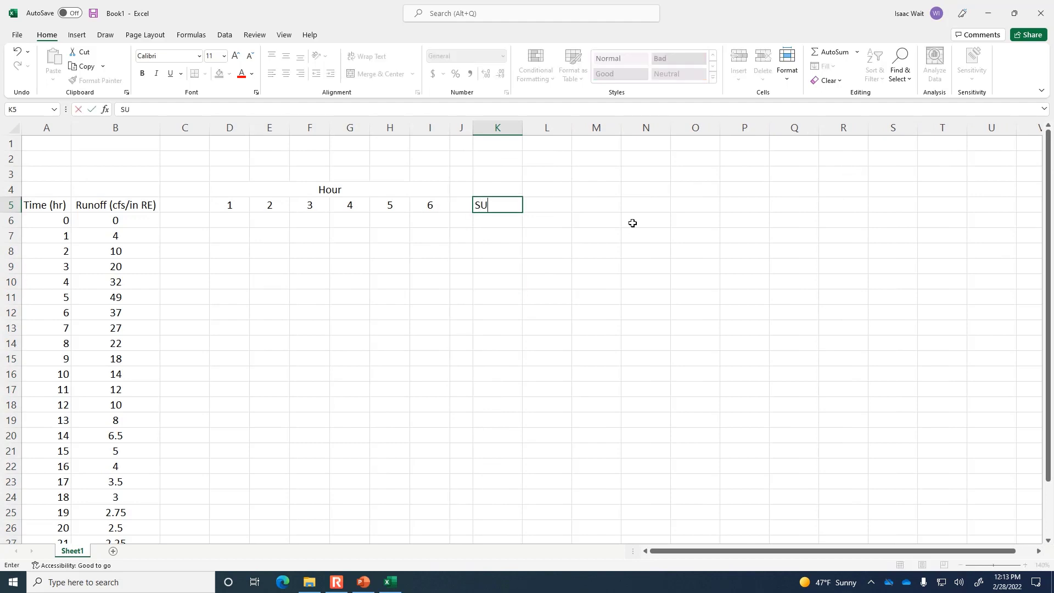
{"action": "key", "text": "Return"}
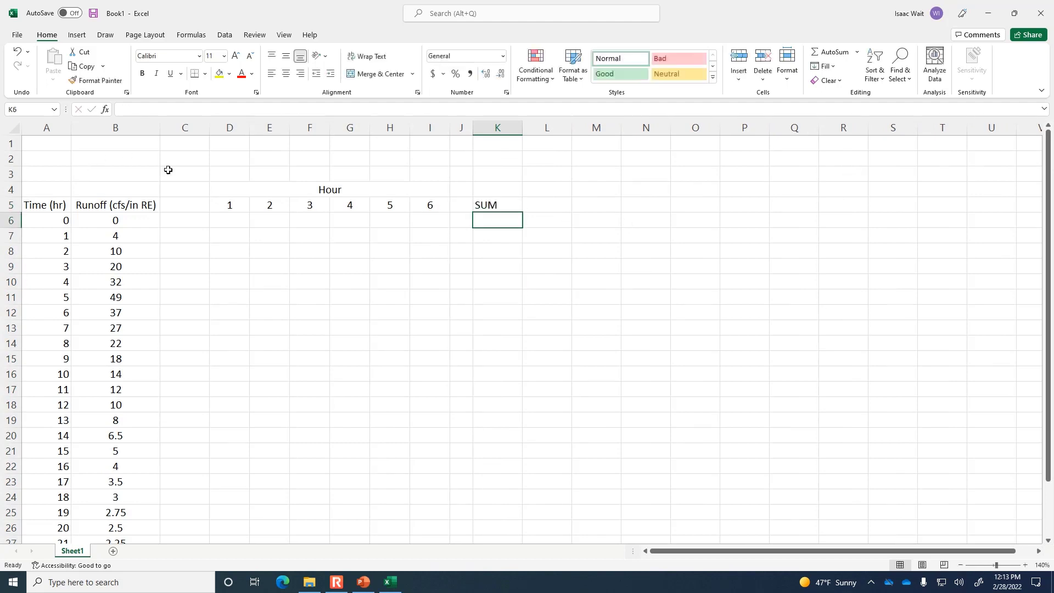
Enter the row labels Time (hr) in C1 and R.E. (in/hr) in C2, and fit column C's width to them.
{"action": "left_click", "coordinate": [199, 144]}
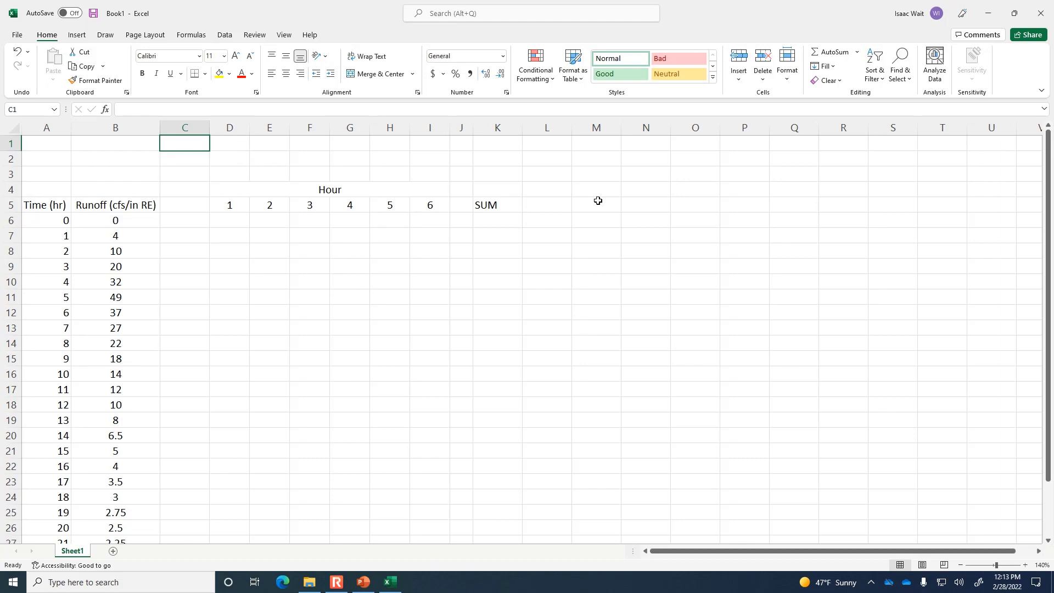
{"action": "type", "text": "Time (hr"}
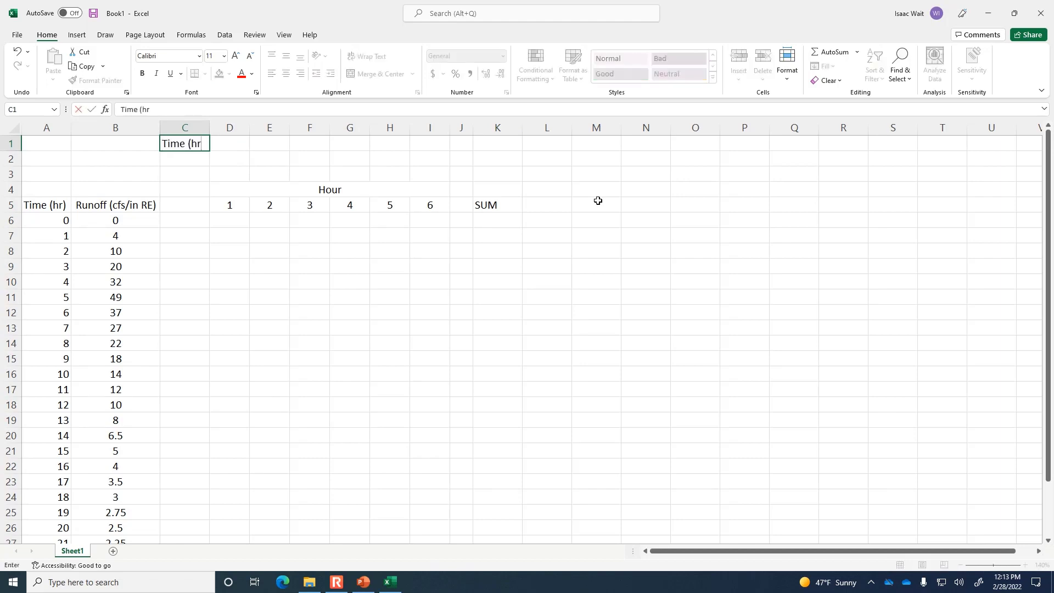
{"action": "key", "text": "Return"}
{"action": "type", "text": "R.E."}
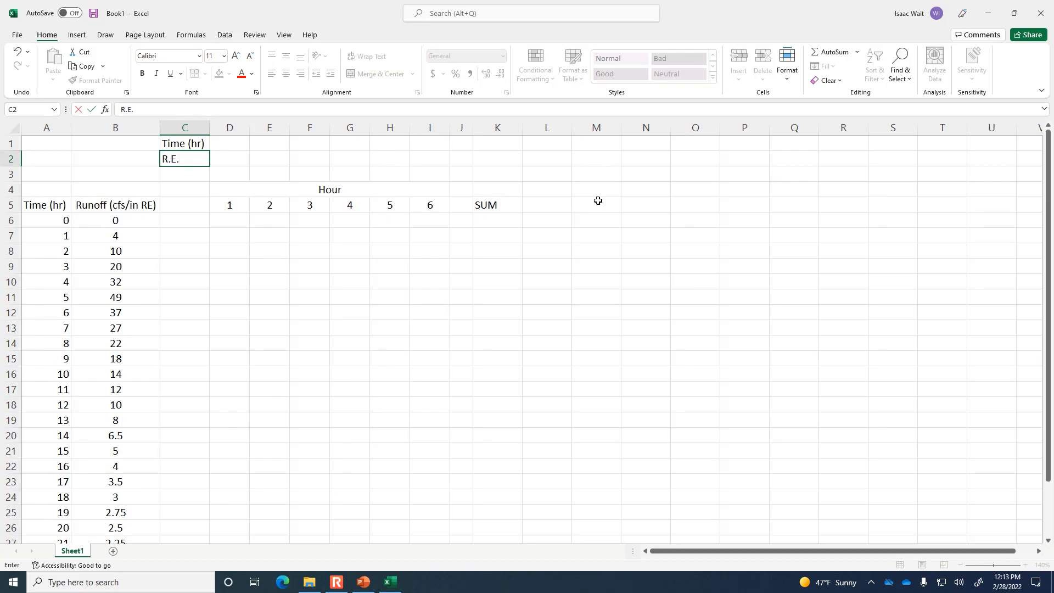
{"action": "type", "text": " (in/hr)"}
{"action": "key", "text": "Return"}
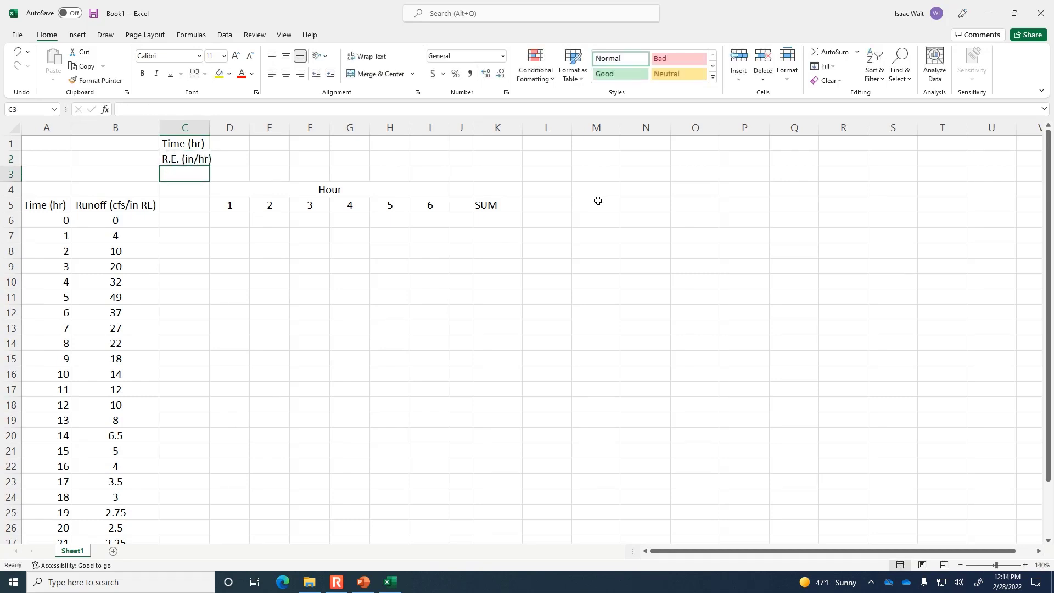
{"action": "double_click", "coordinate": [209, 128]}
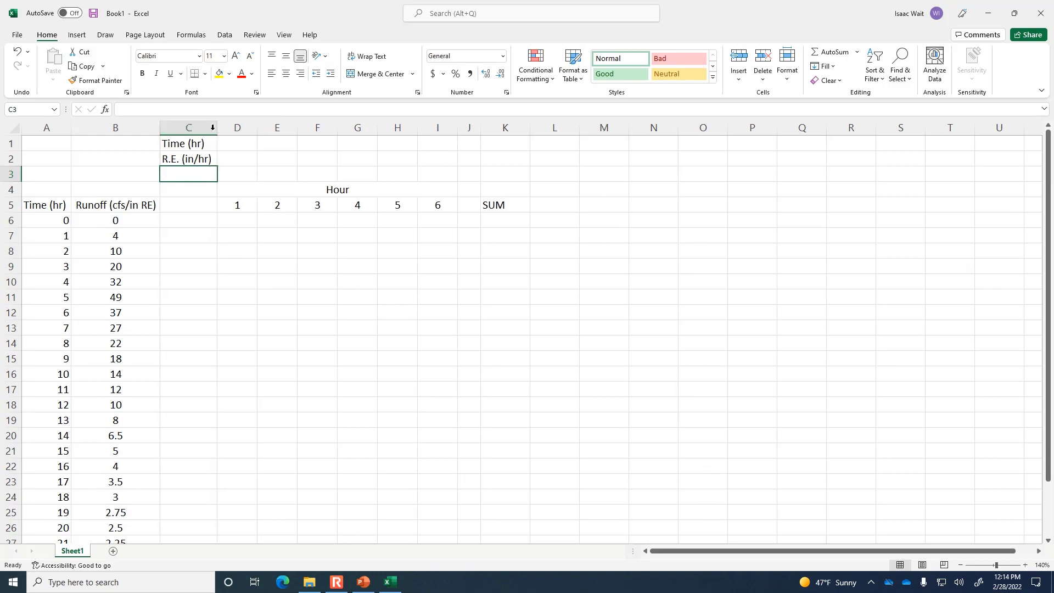
Fill the upper Time (hr) row with the hours 1 to 6 in D1 to I1.
{"action": "left_click", "coordinate": [227, 140]}
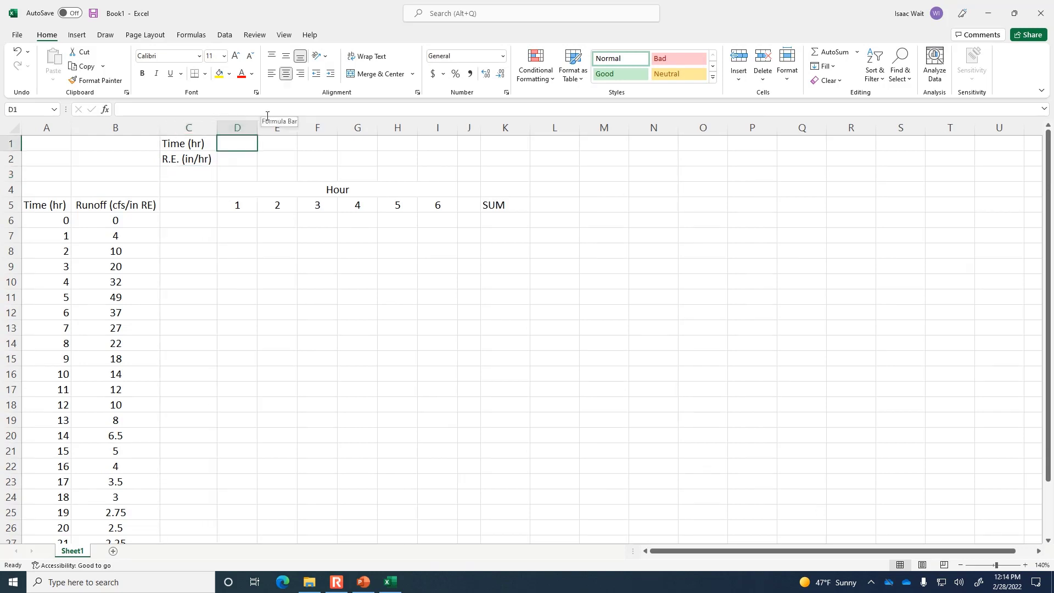
{"action": "type", "text": "1"}
{"action": "key", "text": "Tab"}
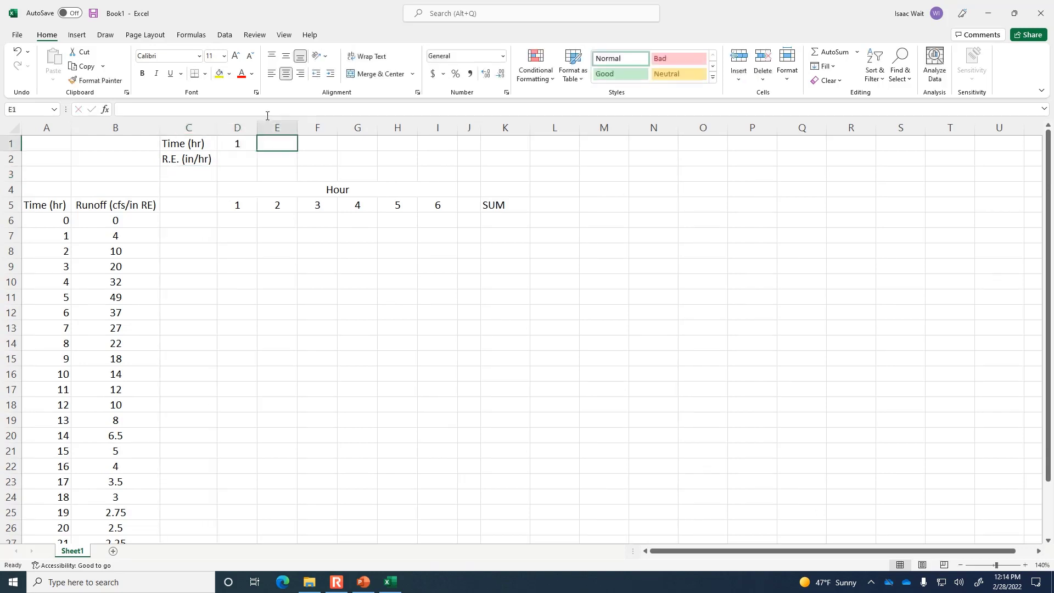
{"action": "type", "text": "2"}
{"action": "key", "text": "Tab"}
{"action": "type", "text": "3"}
{"action": "key", "text": "Tab"}
{"action": "type", "text": "4"}
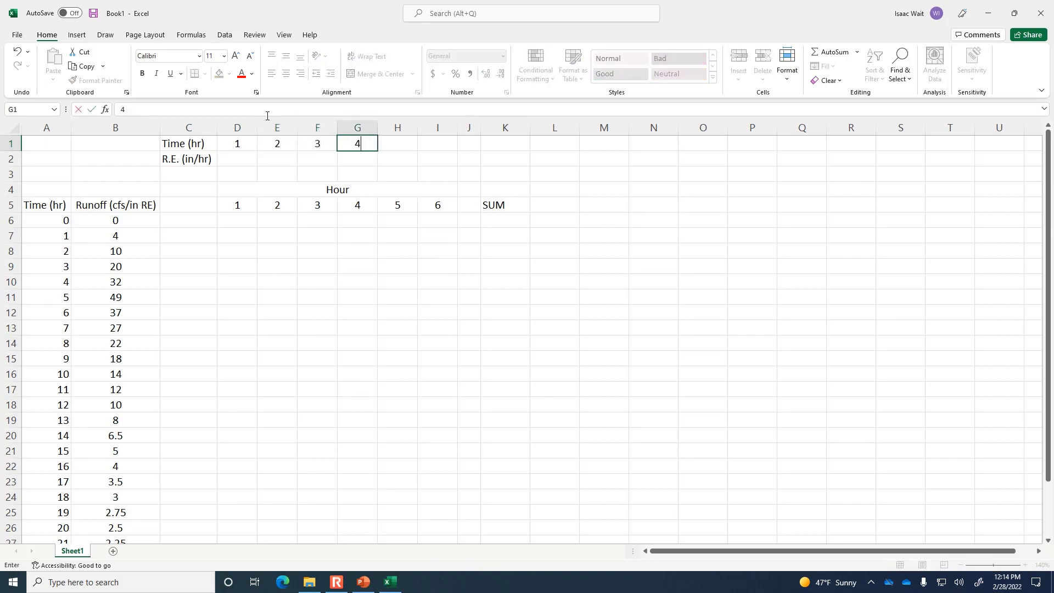
{"action": "key", "text": "Tab"}
{"action": "type", "text": "5"}
{"action": "key", "text": "Tab"}
{"action": "type", "text": "6"}
{"action": "key", "text": "Return"}
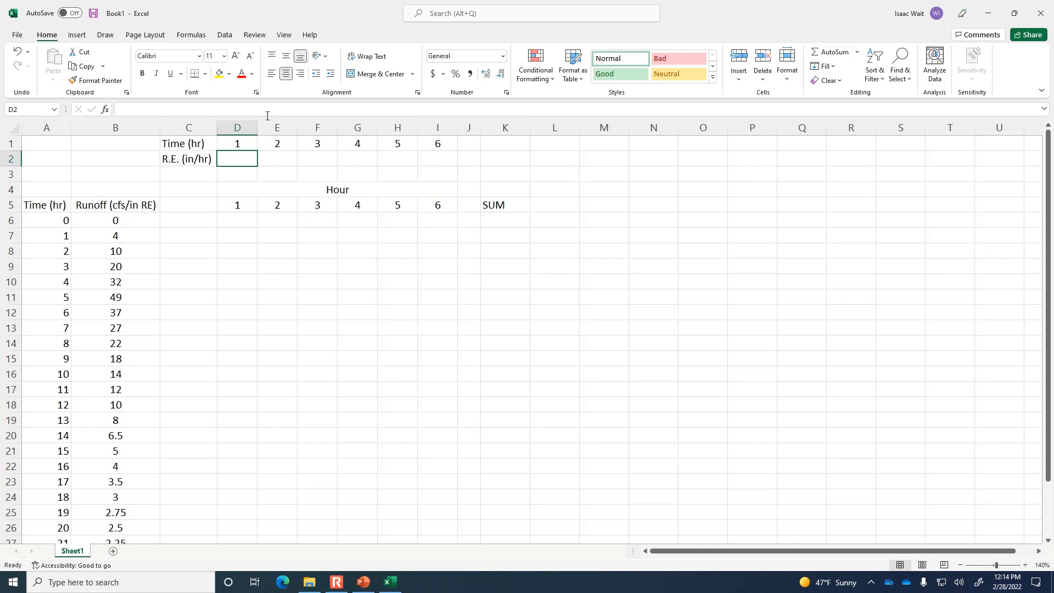
Enter the R.E. (in/hr) values 0.9, 0.9, 1.5, 1.5, 0.7 and 0.7 in D2 to I2.
{"action": "type", "text": ".9"}
{"action": "key", "text": "Tab"}
{"action": "type", "text": "."}
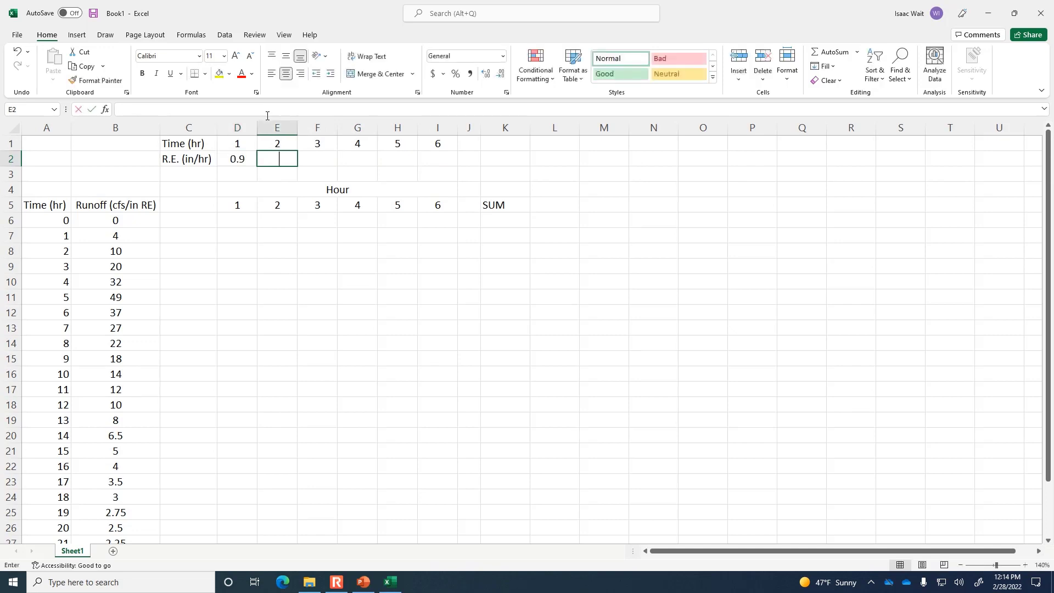
{"action": "type", "text": "9"}
{"action": "key", "text": "Tab"}
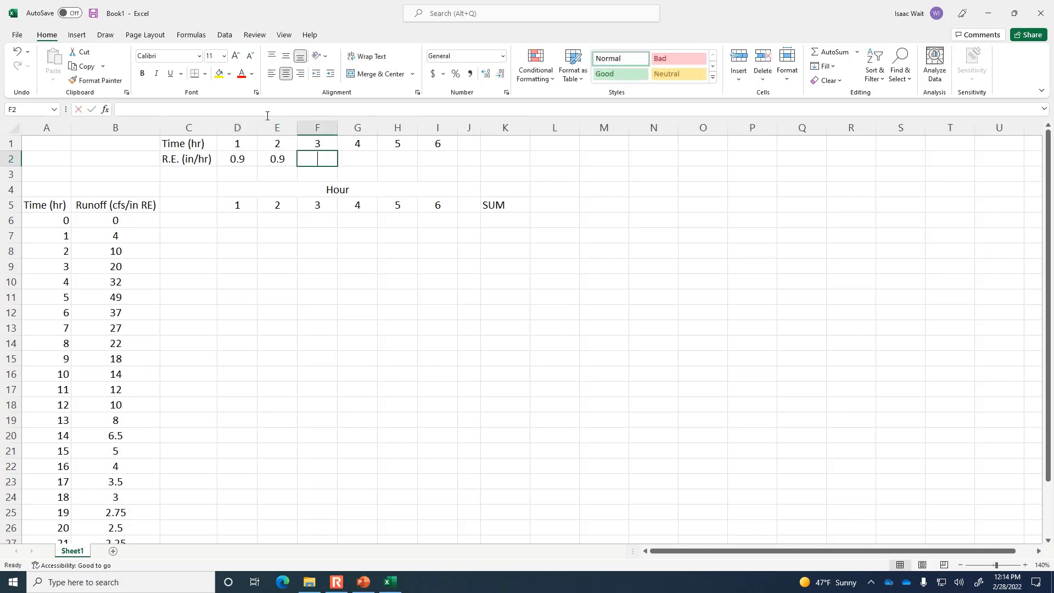
{"action": "type", "text": "1.5"}
{"action": "key", "text": "Tab"}
{"action": "type", "text": "1.5"}
{"action": "key", "text": "Tab"}
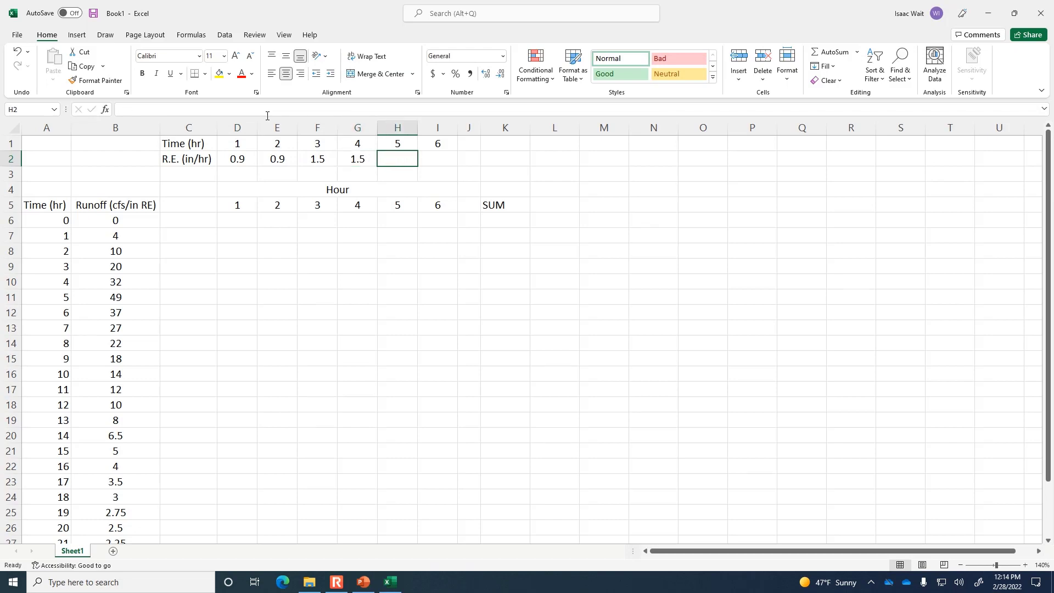
{"action": "type", "text": ".7"}
{"action": "key", "text": "Tab"}
{"action": "type", "text": ".7"}
{"action": "key", "text": "Return"}
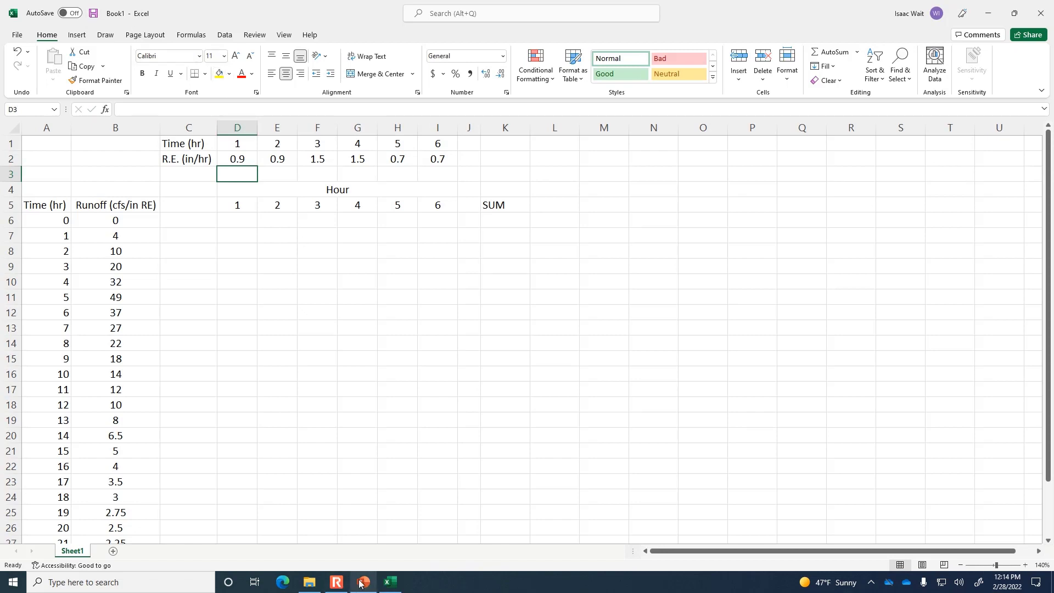
{"action": "left_click", "coordinate": [336, 582]}
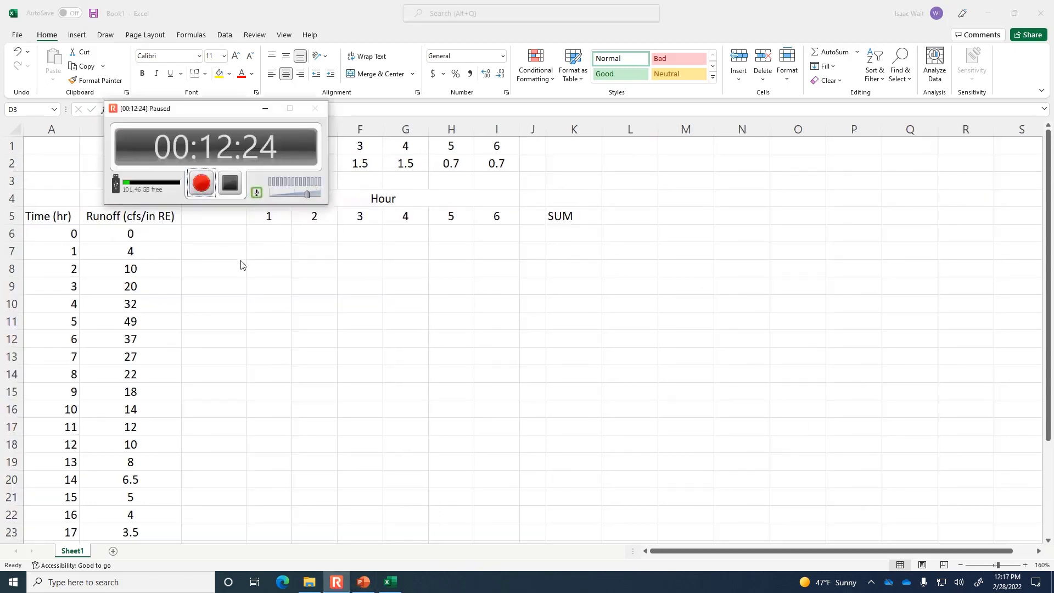
{"action": "left_click", "coordinate": [256, 282]}
Begin a formula in D6 that references the hour 1 R.E. value in D2.
{"action": "left_click", "coordinate": [278, 234]}
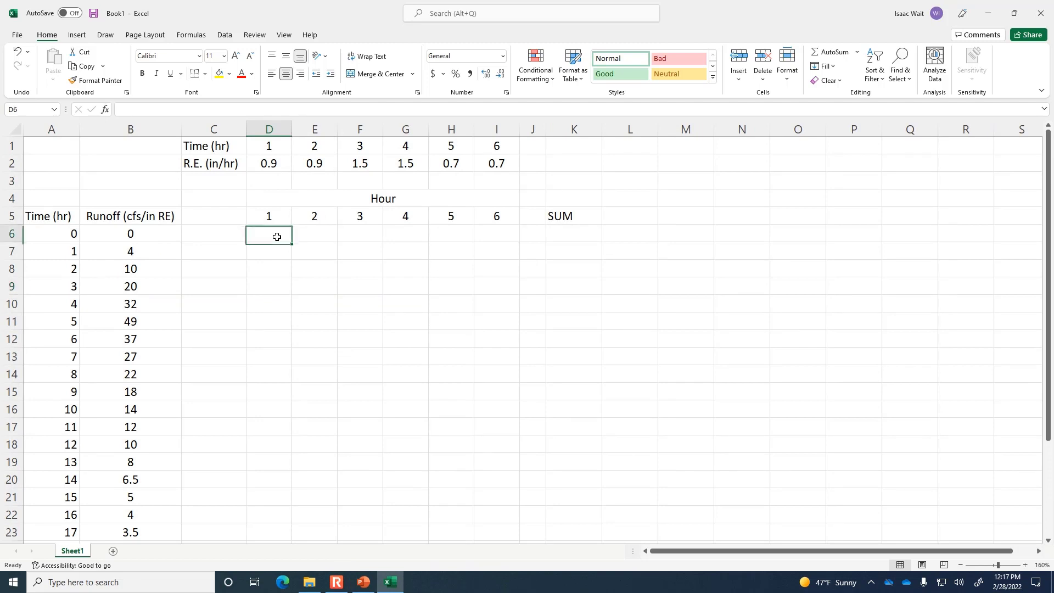
{"action": "type", "text": "="}
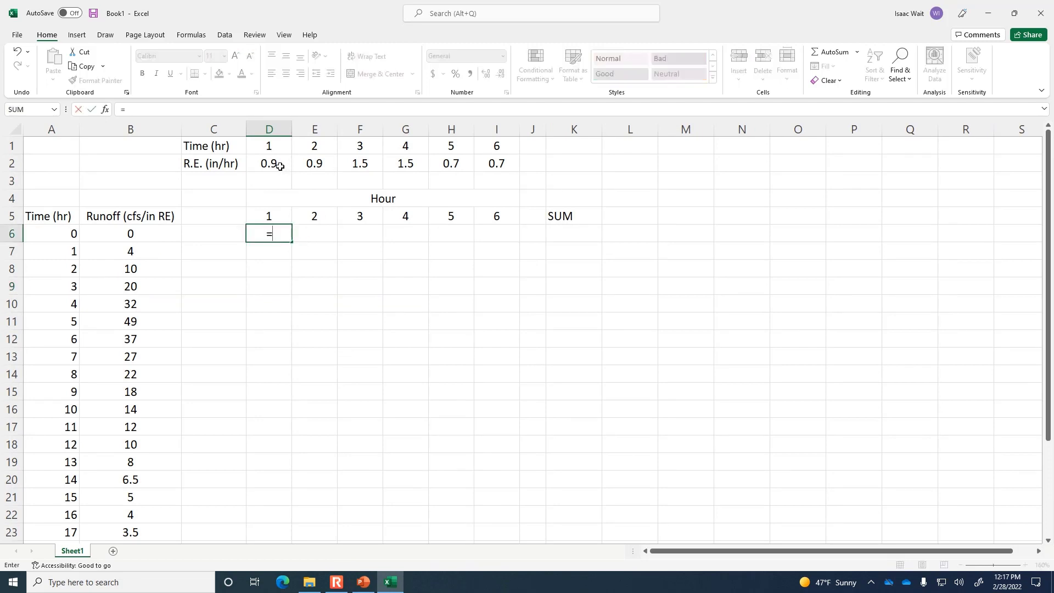
{"action": "left_click", "coordinate": [280, 163]}
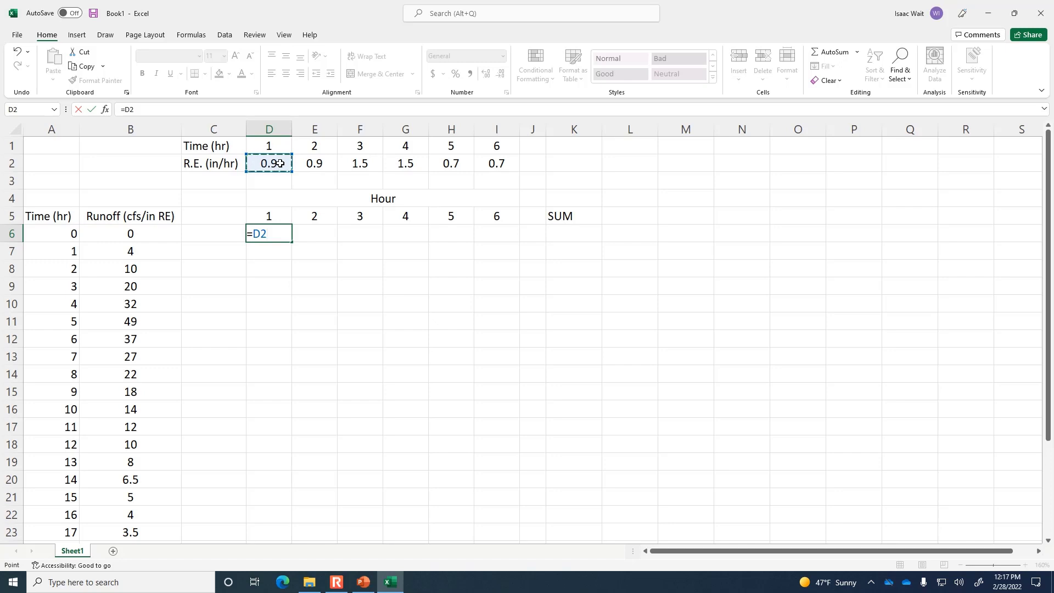
{"action": "key", "text": "Right"}
{"action": "key", "text": "Right"}
{"action": "key", "text": "Right"}
{"action": "key", "text": "Right"}
{"action": "key", "text": "Right"}
{"action": "key", "text": "Right"}
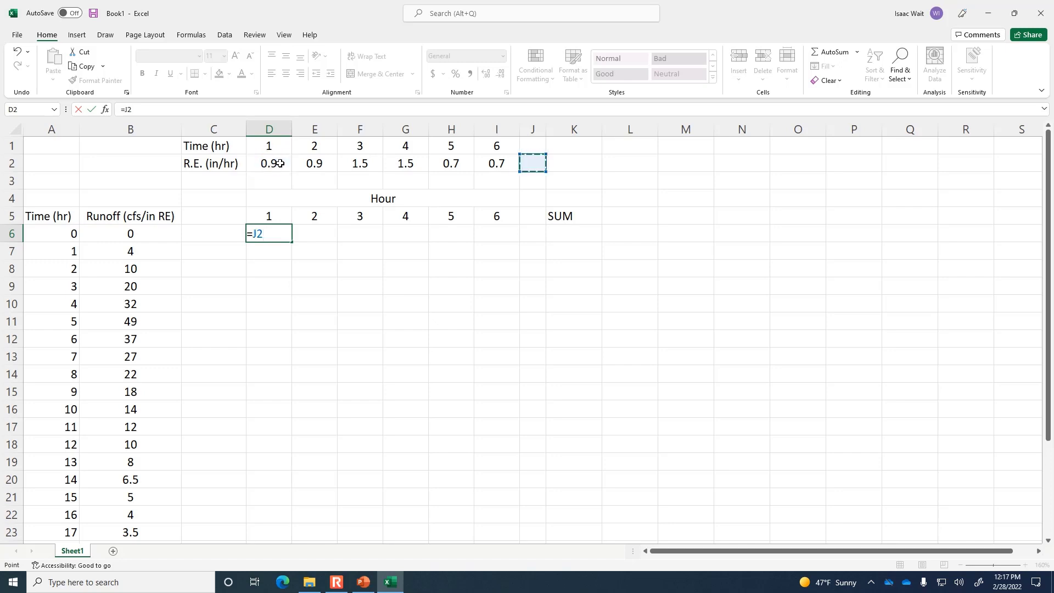
{"action": "left_click", "coordinate": [269, 167]}
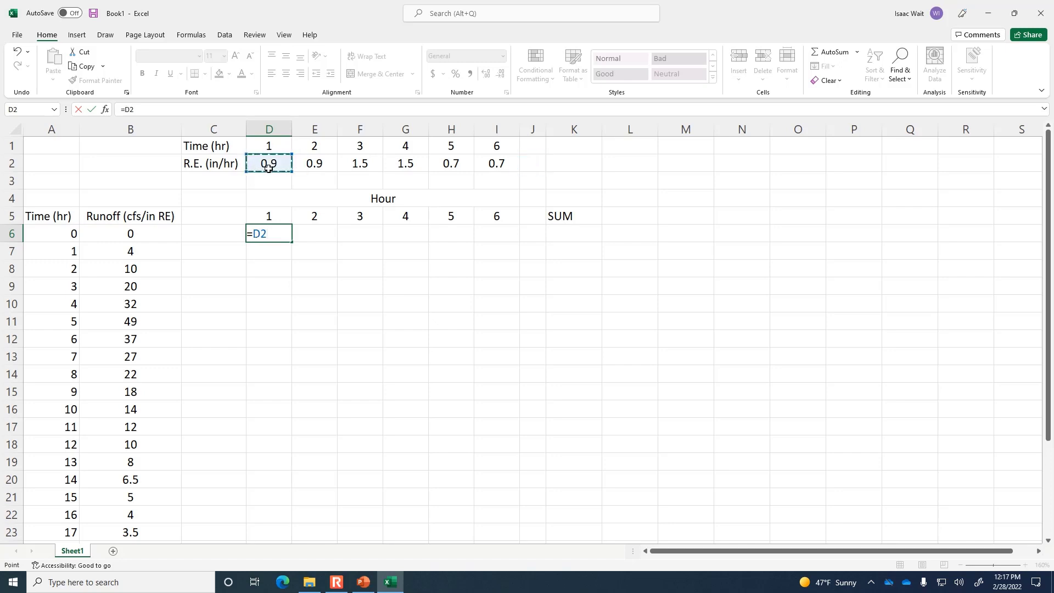
Make the D2 reference absolute and multiply it by the time 0 runoff, completing =$D$2*B6 in D6.
{"action": "key", "text": "F4"}
{"action": "type", "text": "*"}
{"action": "left_click", "coordinate": [137, 234]}
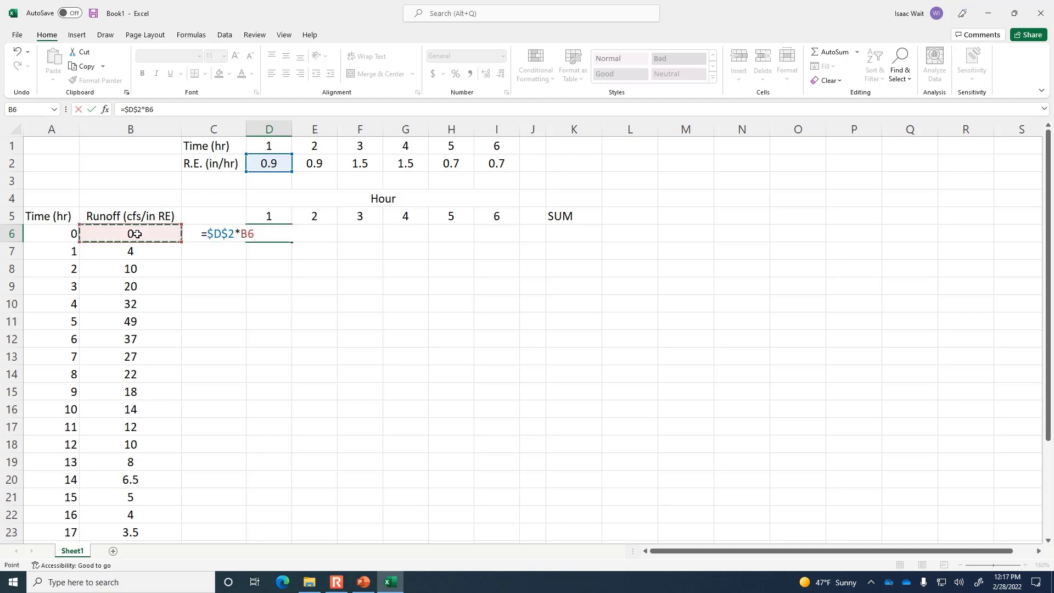
{"action": "key", "text": "Return"}
Fill the D6 formula down column D to the 24 hr row, D30.
{"action": "left_click", "coordinate": [274, 233]}
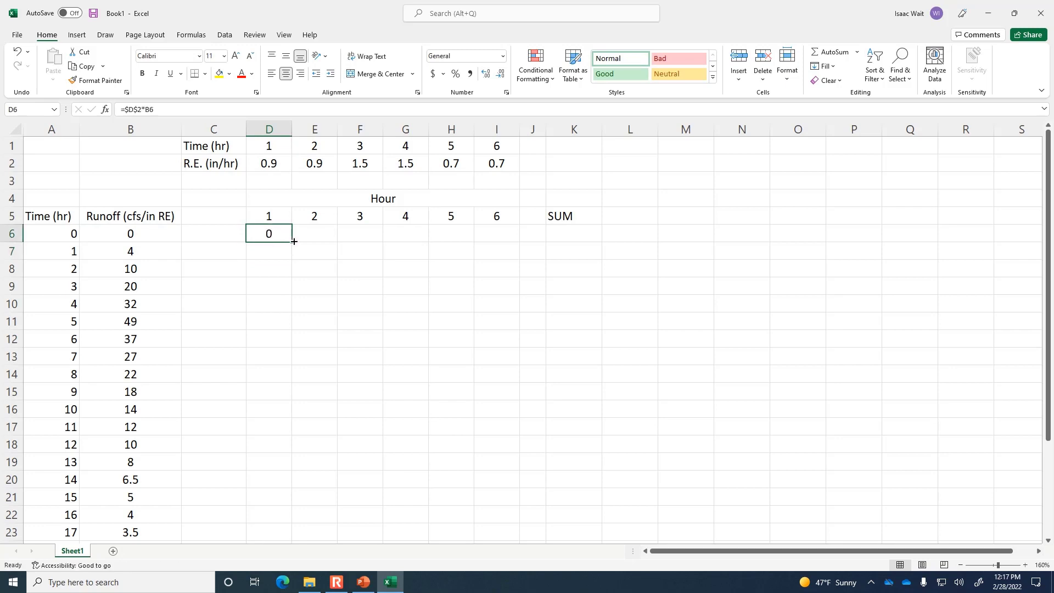
{"action": "left_click_drag", "start_coordinate": [294, 243], "coordinate": [298, 517]}
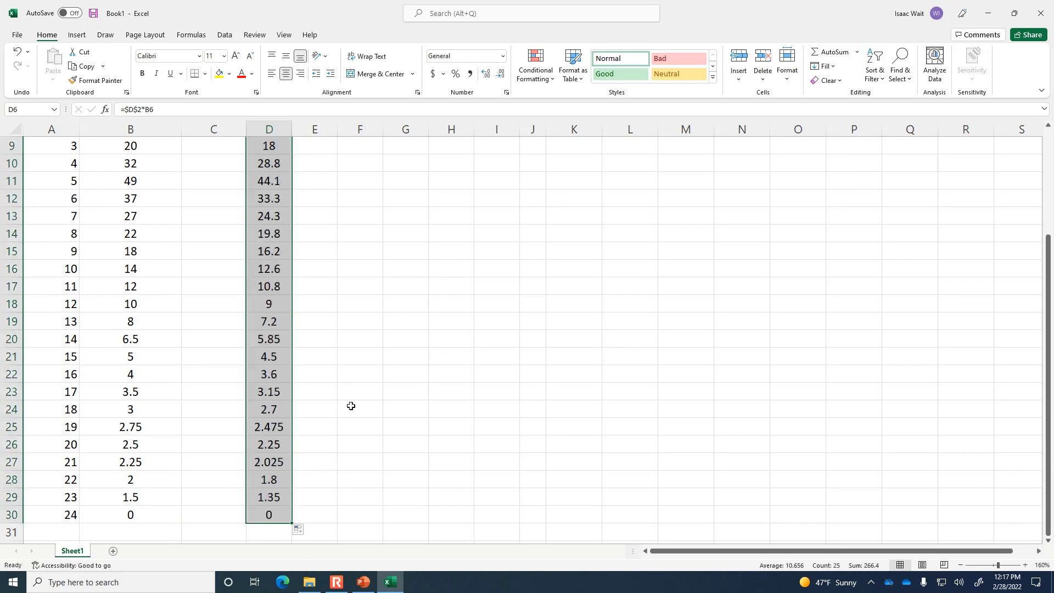
{"action": "scroll", "coordinate": [350, 405], "scroll_direction": "up", "scroll_amount": 3}
{"action": "left_click", "coordinate": [335, 240]}
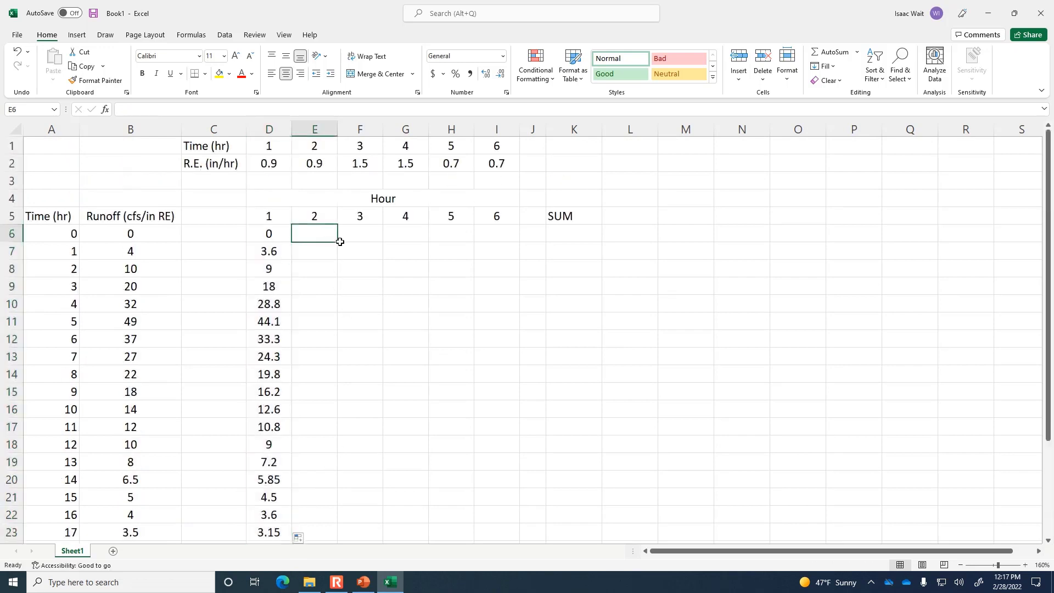
Enter 0 in E6 and the hour 2 formula =$E$2*B6 in E7.
{"action": "type", "text": "0"}
{"action": "key", "text": "Return"}
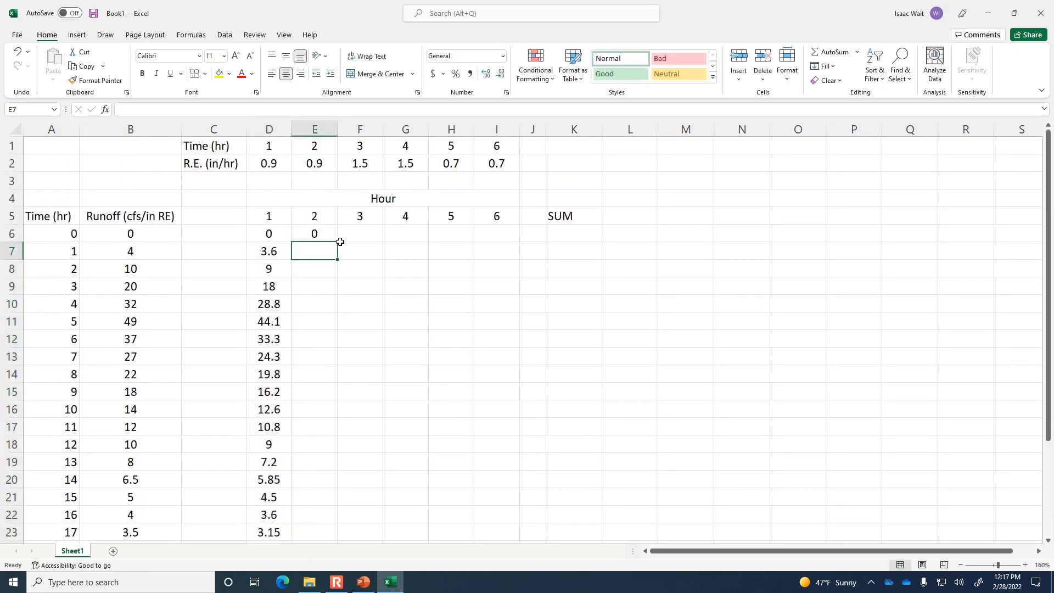
{"action": "type", "text": "="}
{"action": "left_click", "coordinate": [319, 165]}
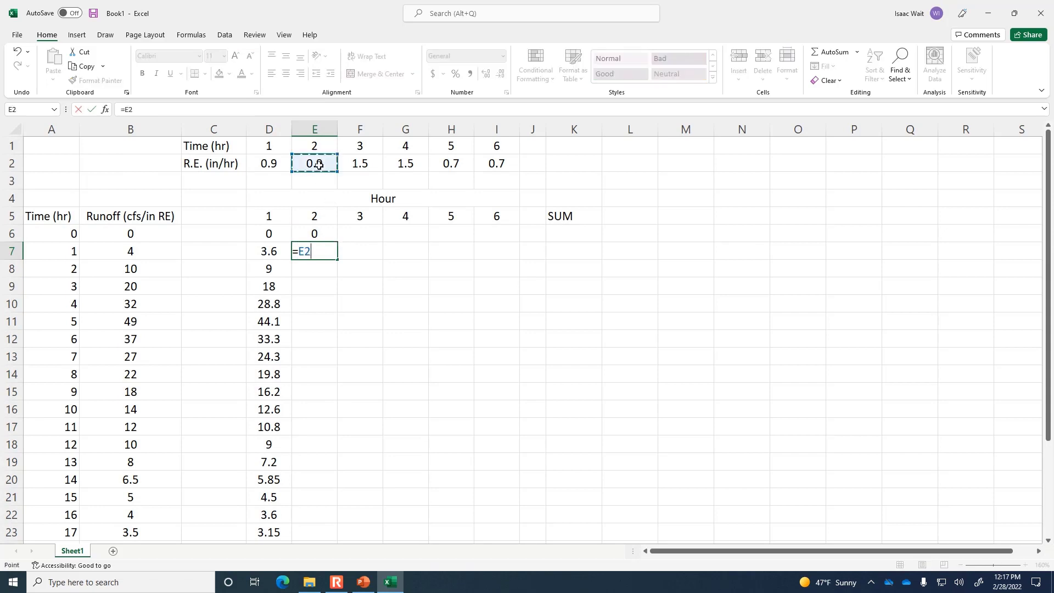
{"action": "key", "text": "F4"}
{"action": "type", "text": "*"}
{"action": "left_click", "coordinate": [164, 236]}
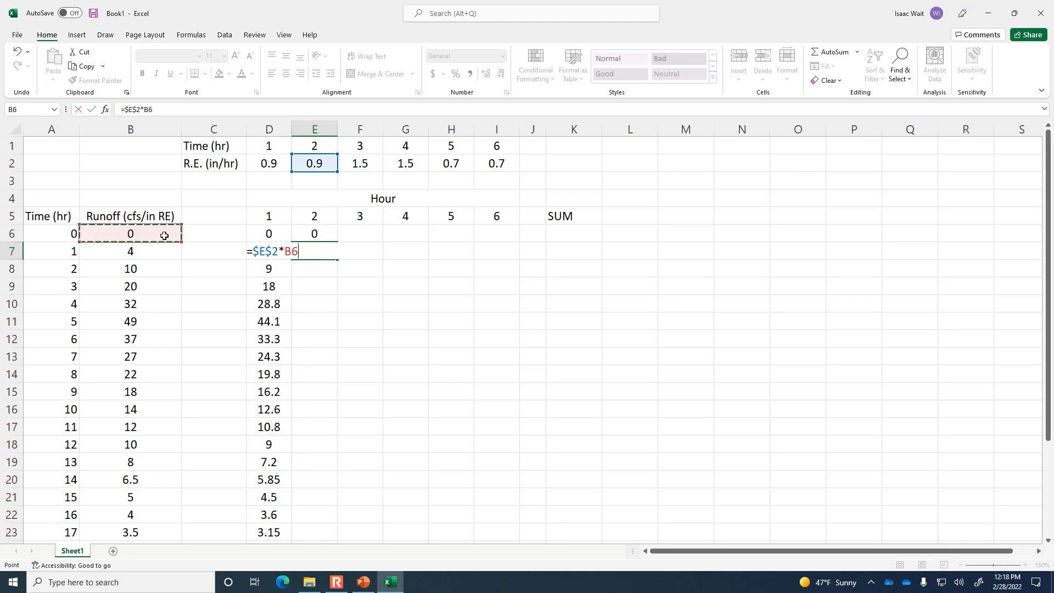
{"action": "key", "text": "Return"}
Fill the E7 formula down column E to row 31, one row past the 24 hr row.
{"action": "left_click", "coordinate": [308, 259]}
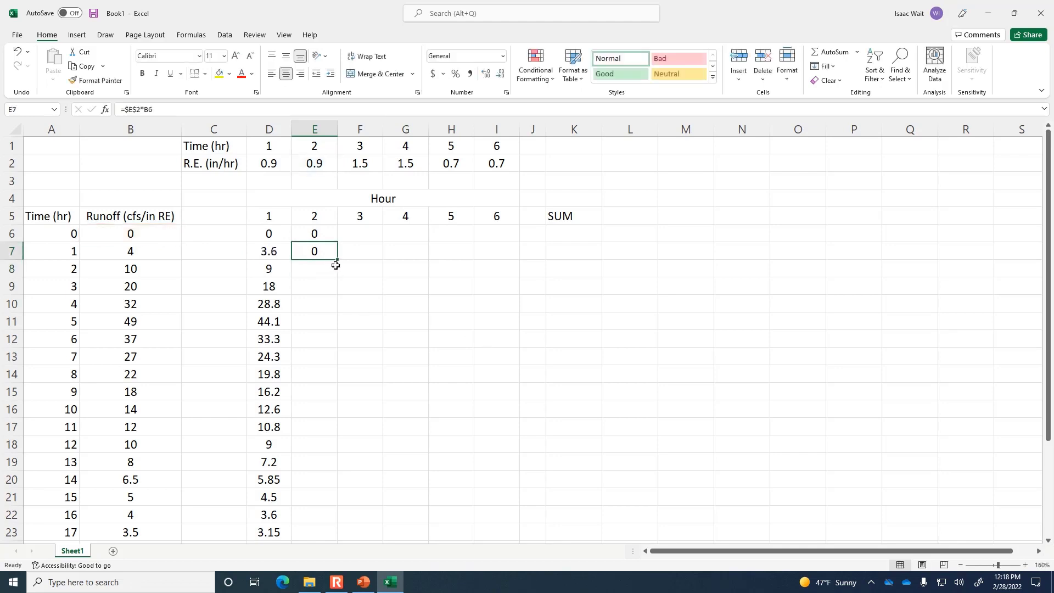
{"action": "double_click", "coordinate": [336, 265]}
{"action": "scroll", "coordinate": [378, 379], "scroll_direction": "down", "scroll_amount": 3}
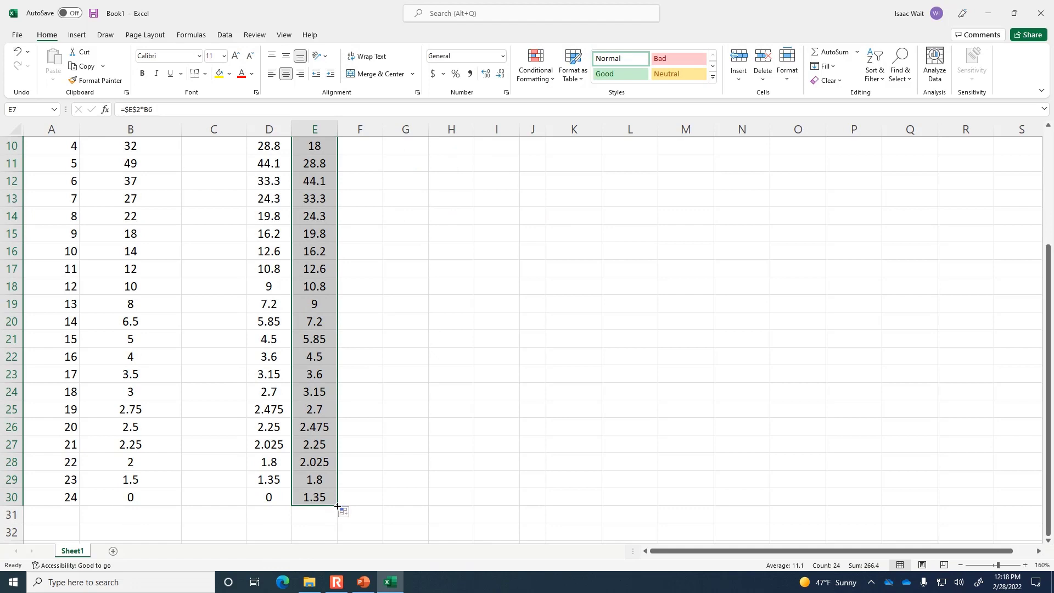
{"action": "left_click_drag", "start_coordinate": [338, 506], "coordinate": [337, 521]}
{"action": "scroll", "coordinate": [351, 487], "scroll_direction": "up", "scroll_amount": 3}
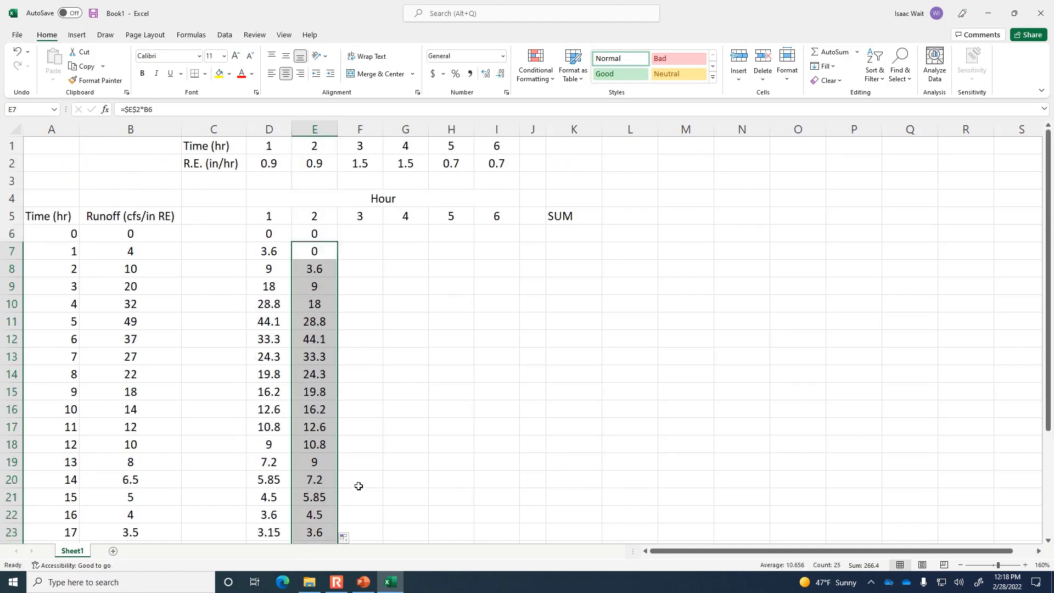
{"action": "left_click", "coordinate": [411, 393]}
Enter 0 in F6 and F7 for the first two rows of hour 3.
{"action": "left_click", "coordinate": [368, 230]}
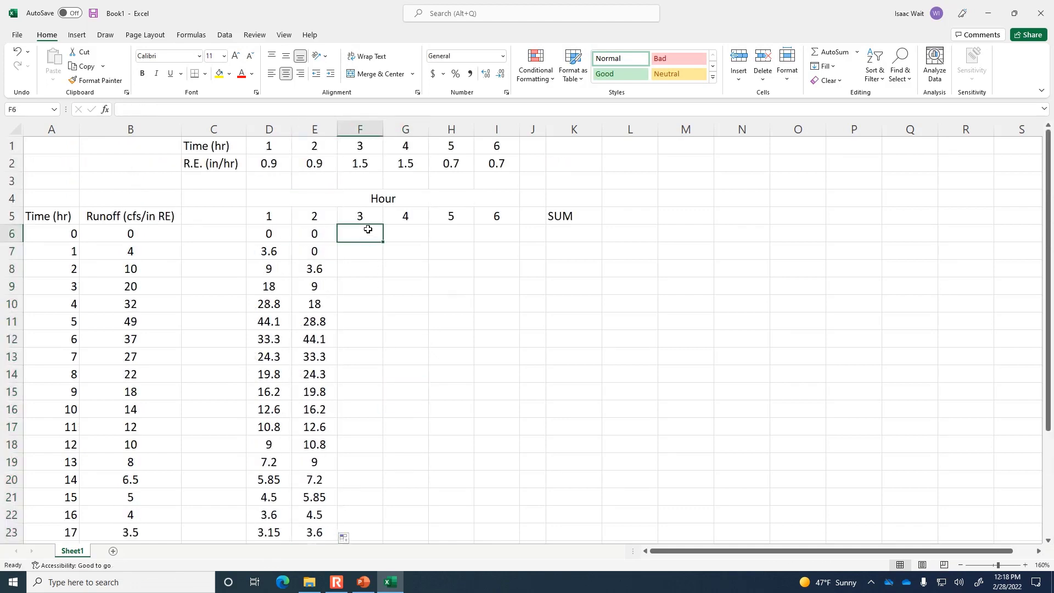
{"action": "type", "text": "0"}
{"action": "key", "text": "Return"}
{"action": "type", "text": "0"}
{"action": "key", "text": "Return"}
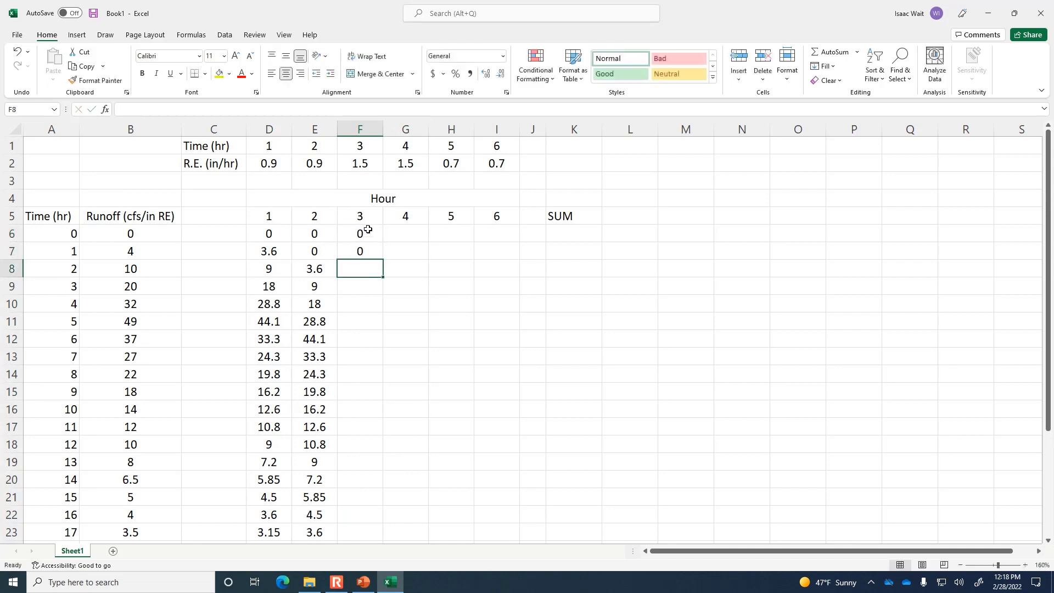
Enter =$F$2*B6 in F8 to multiply the hour 3 R.E. by the time 0 runoff.
{"action": "left_click", "coordinate": [367, 166]}
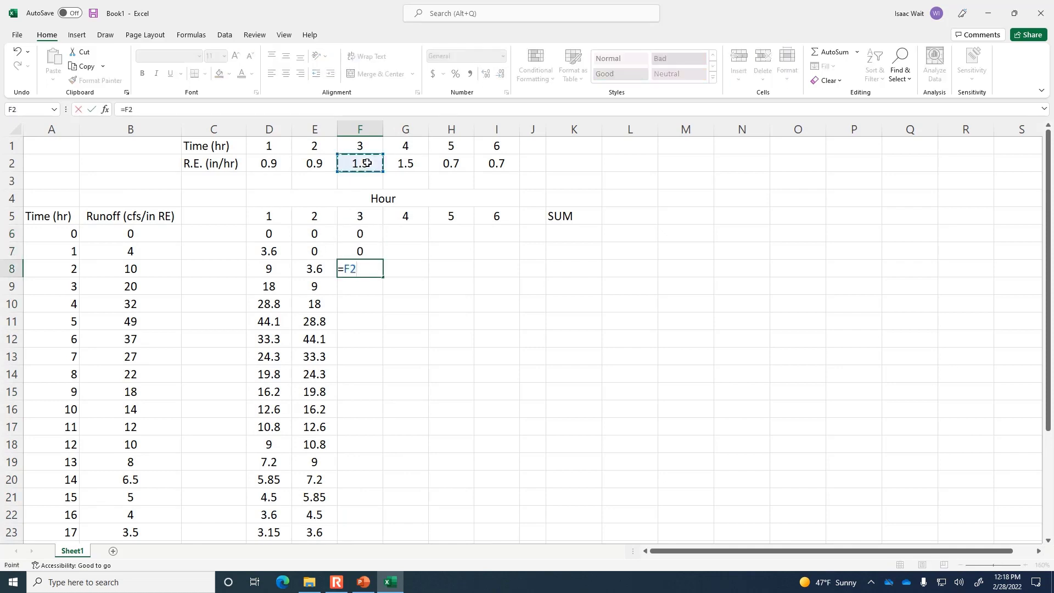
{"action": "key", "text": "F4"}
{"action": "type", "text": "*"}
{"action": "left_click", "coordinate": [112, 239]}
{"action": "key", "text": "Return"}
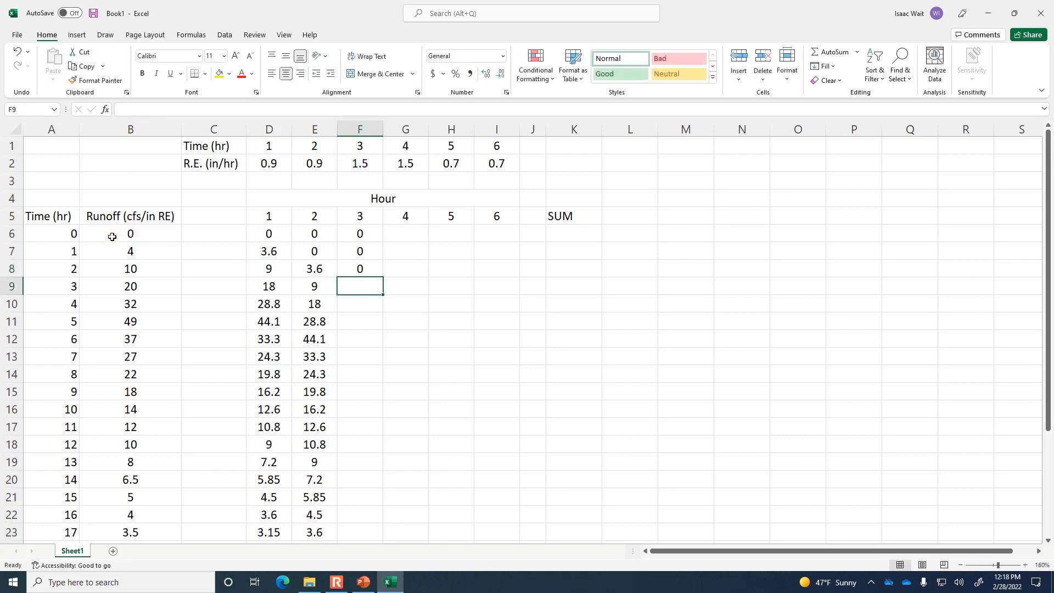
Fill the F8 formula down column F to row 32, two rows past the 24 hr row.
{"action": "left_click", "coordinate": [377, 268]}
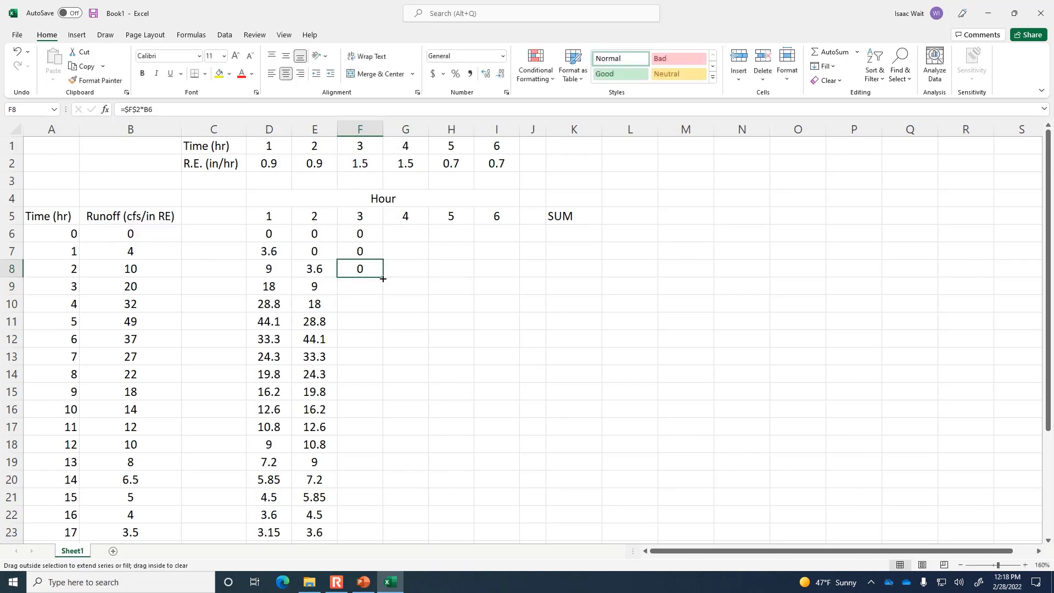
{"action": "double_click", "coordinate": [383, 278]}
{"action": "scroll", "coordinate": [396, 319], "scroll_direction": "down", "scroll_amount": 3}
{"action": "scroll", "coordinate": [396, 320], "scroll_direction": "down", "scroll_amount": 1}
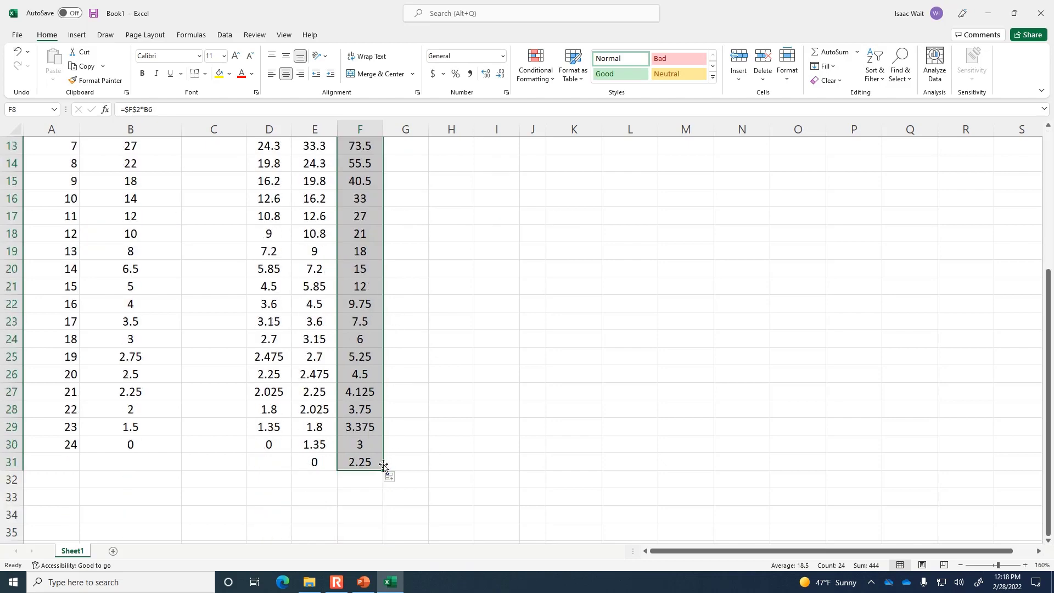
{"action": "left_click_drag", "start_coordinate": [383, 466], "coordinate": [384, 483]}
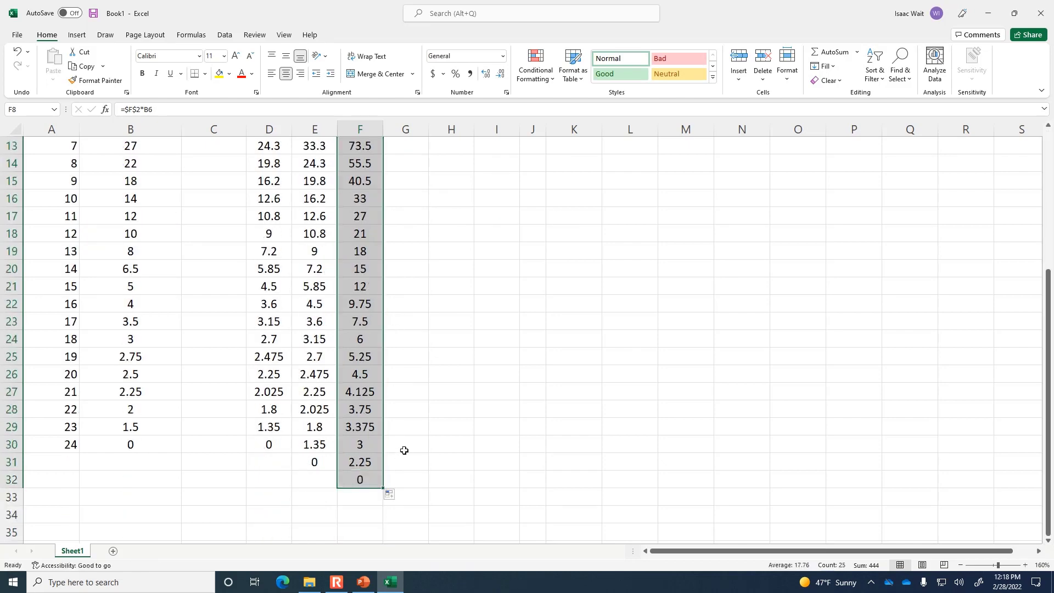
{"action": "scroll", "coordinate": [404, 450], "scroll_direction": "up", "scroll_amount": 4}
{"action": "left_click", "coordinate": [405, 318]}
{"action": "scroll", "coordinate": [405, 318], "scroll_direction": "down", "scroll_amount": 1}
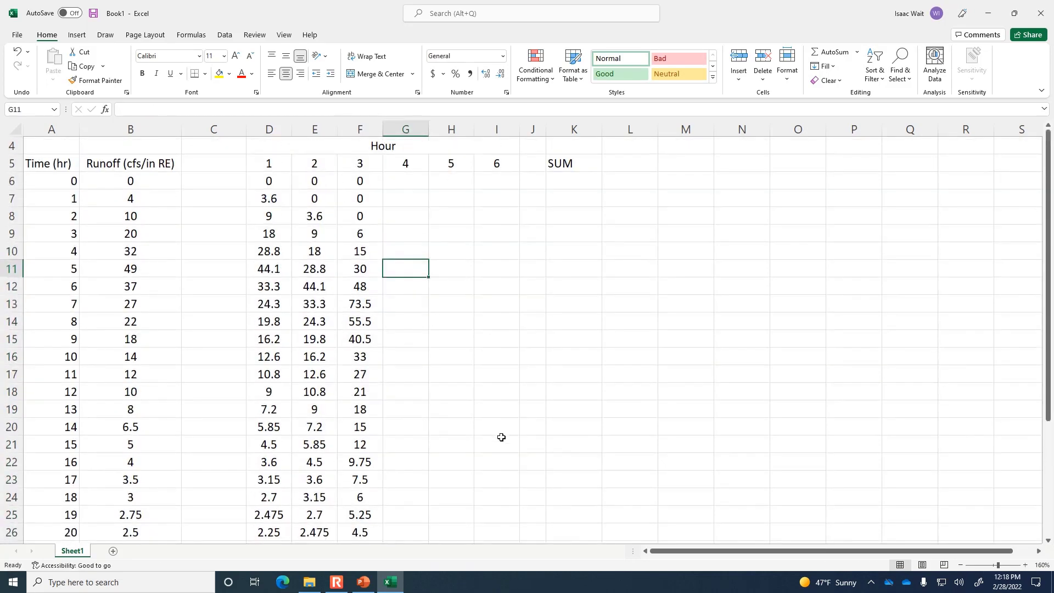
{"action": "scroll", "coordinate": [502, 438], "scroll_direction": "up", "scroll_amount": 1}
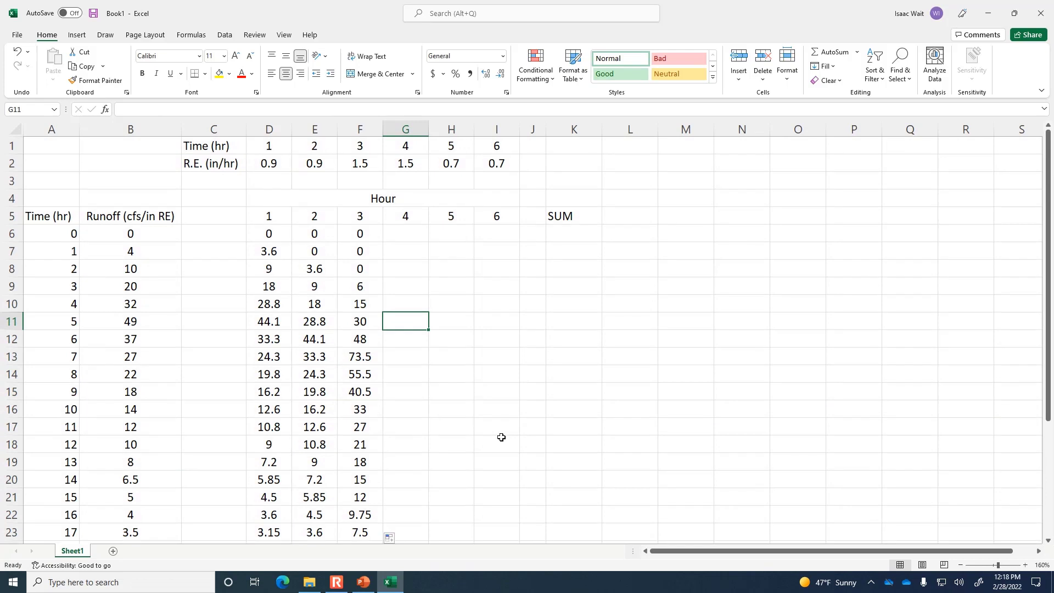
{"action": "left_click", "coordinate": [342, 581]}
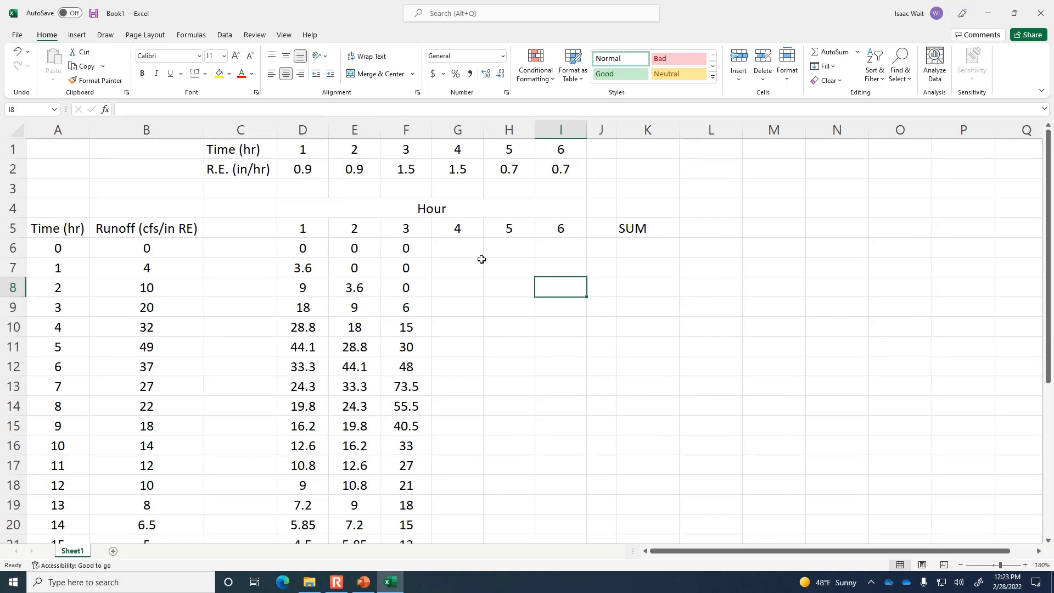
{"action": "left_click", "coordinate": [476, 253]}
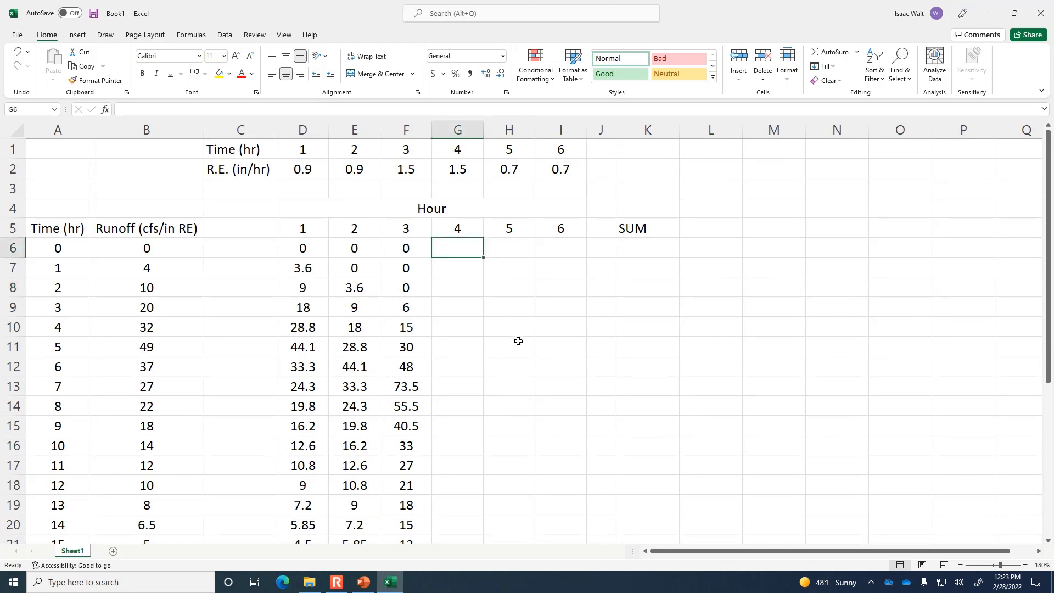
{"action": "type", "text": "="}
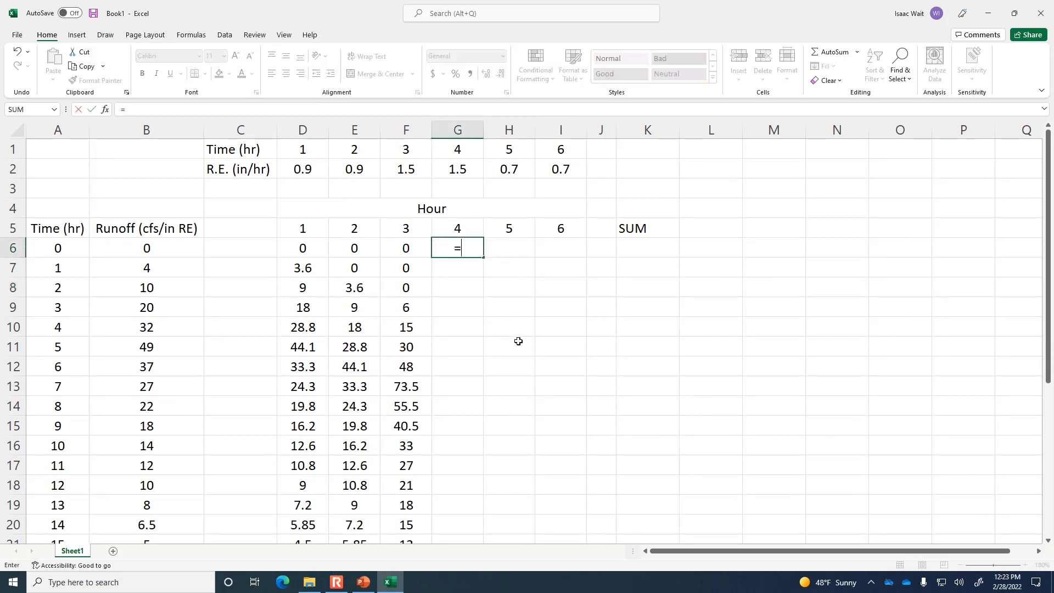
{"action": "key", "text": "Escape"}
{"action": "key", "text": "Left"}
{"action": "key", "text": "Down"}
{"action": "key", "text": "Down"}
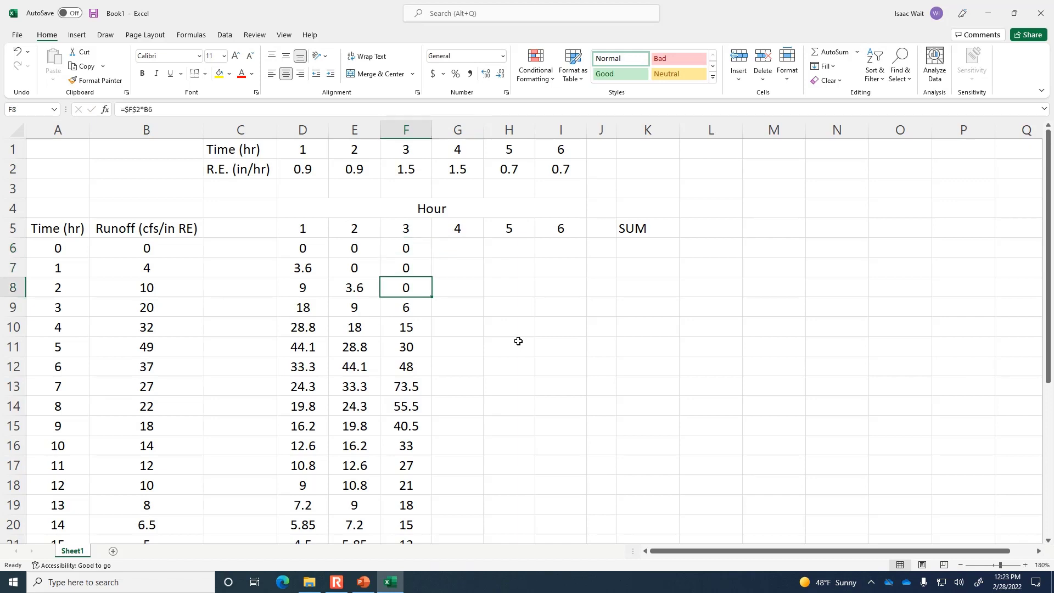
{"action": "key", "text": "Right"}
{"action": "key", "text": "Up"}
{"action": "key", "text": "Up"}
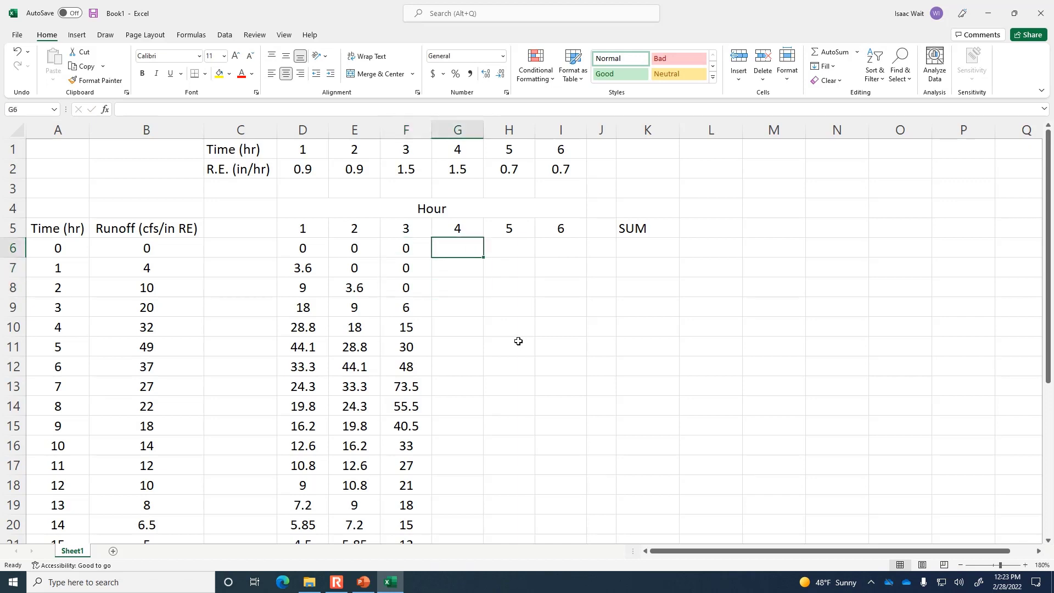
Enter 0 in G6, G7 and G8 for the first three rows of hour 4.
{"action": "type", "text": "0"}
{"action": "key", "text": "Return"}
{"action": "type", "text": "0"}
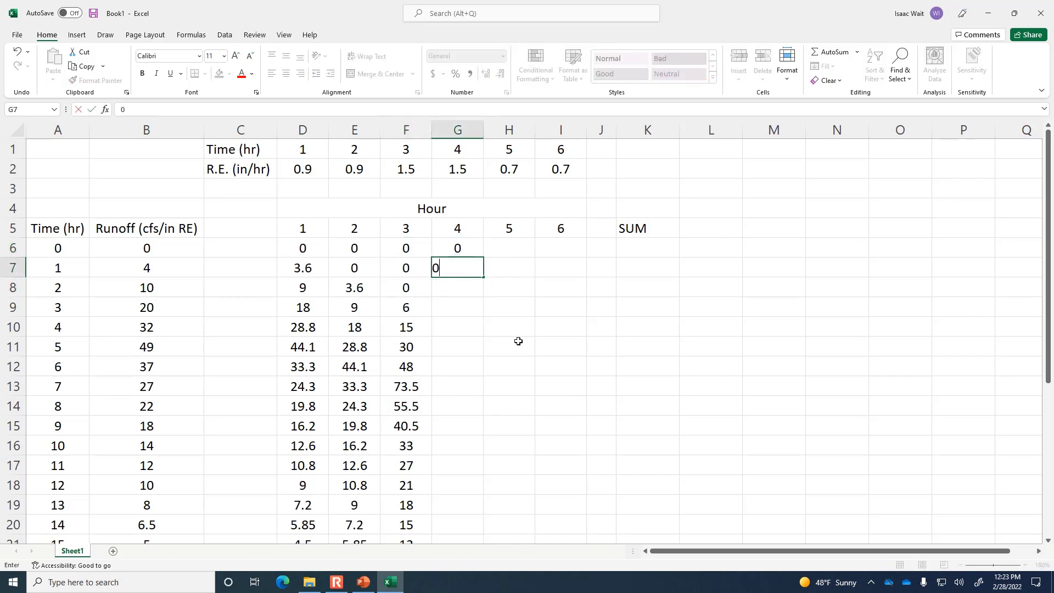
{"action": "key", "text": "Return"}
{"action": "type", "text": "0"}
{"action": "key", "text": "Return"}
Enter =$G$2*B6 in G9 to multiply the hour 4 R.E. by the time 0 runoff.
{"action": "type", "text": "="}
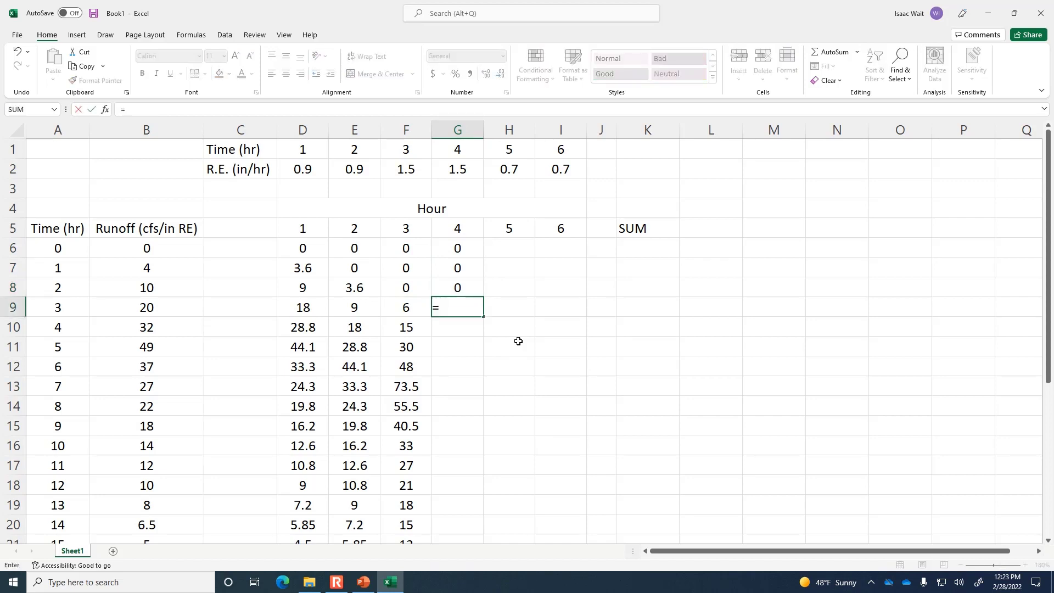
{"action": "left_click", "coordinate": [466, 172]}
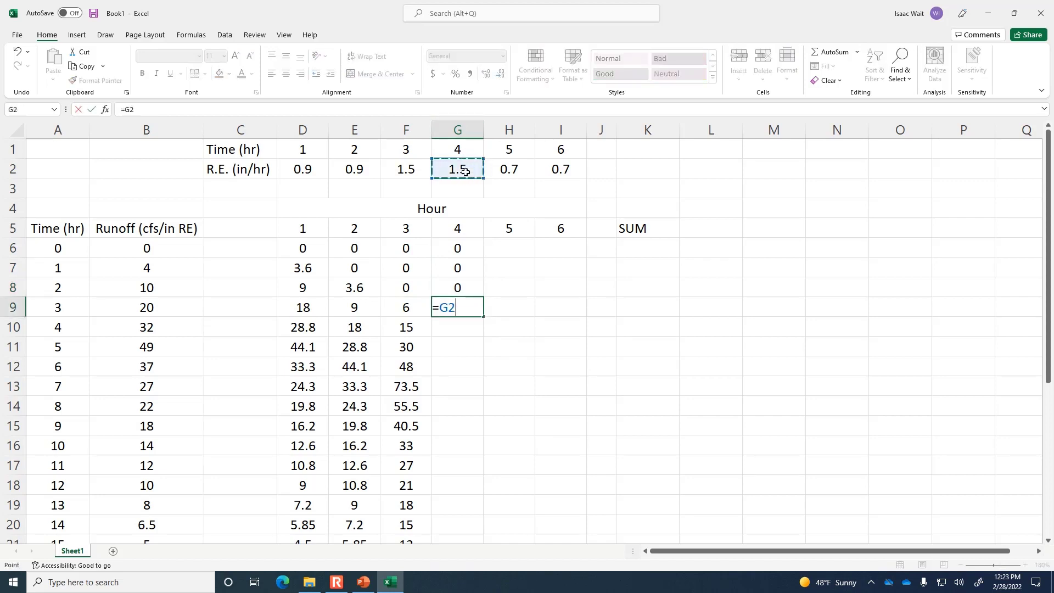
{"action": "key", "text": "F4"}
{"action": "type", "text": "*"}
{"action": "left_click", "coordinate": [158, 248]}
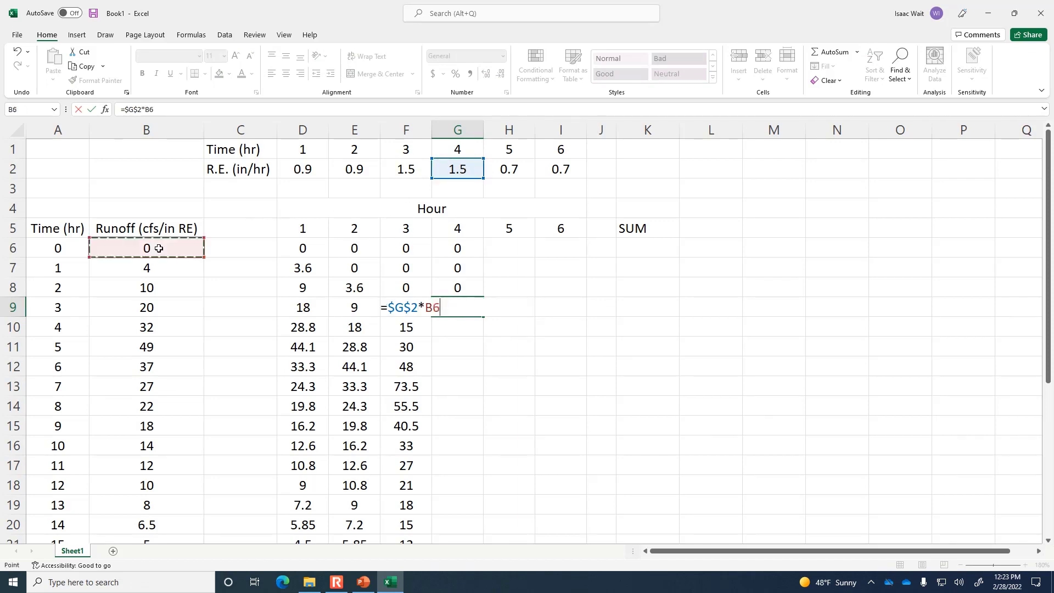
{"action": "key", "text": "Return"}
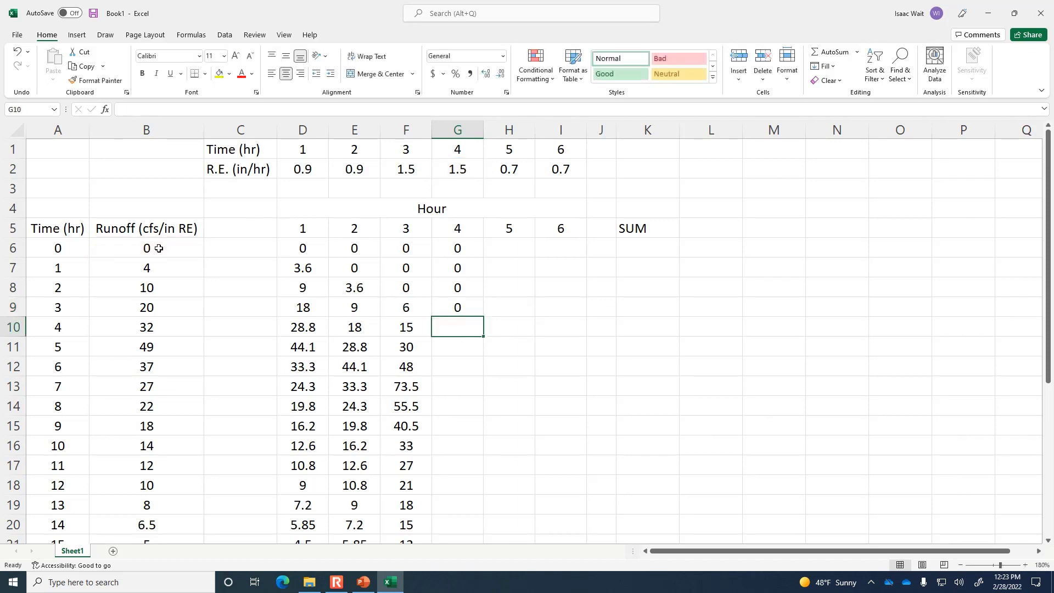
Fill the G9 formula down column G to row 33, three rows past the 24 hr row.
{"action": "left_click", "coordinate": [462, 310]}
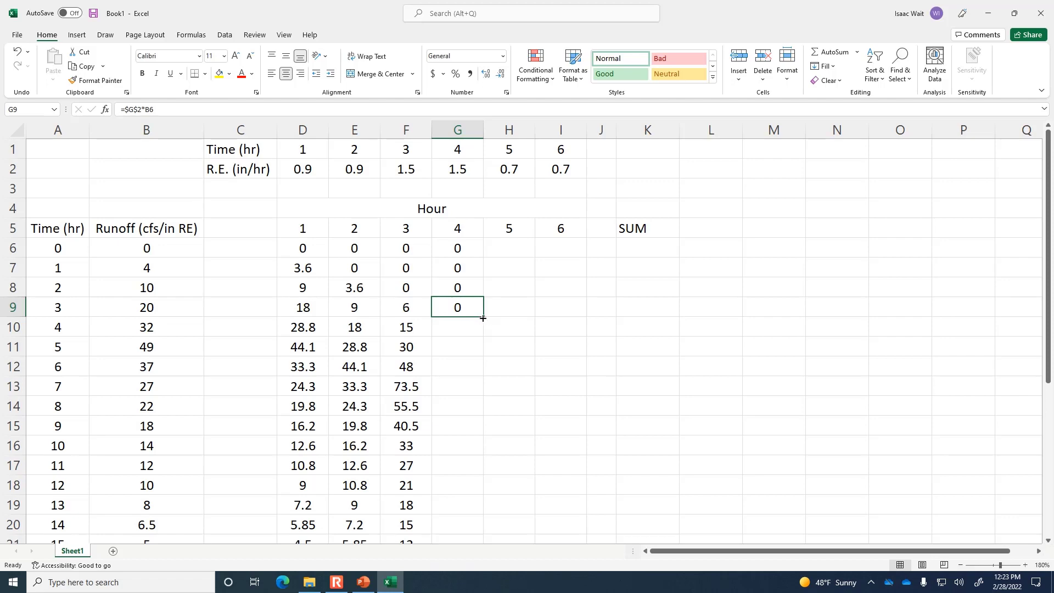
{"action": "double_click", "coordinate": [483, 318]}
{"action": "scroll", "coordinate": [500, 362], "scroll_direction": "down", "scroll_amount": 3}
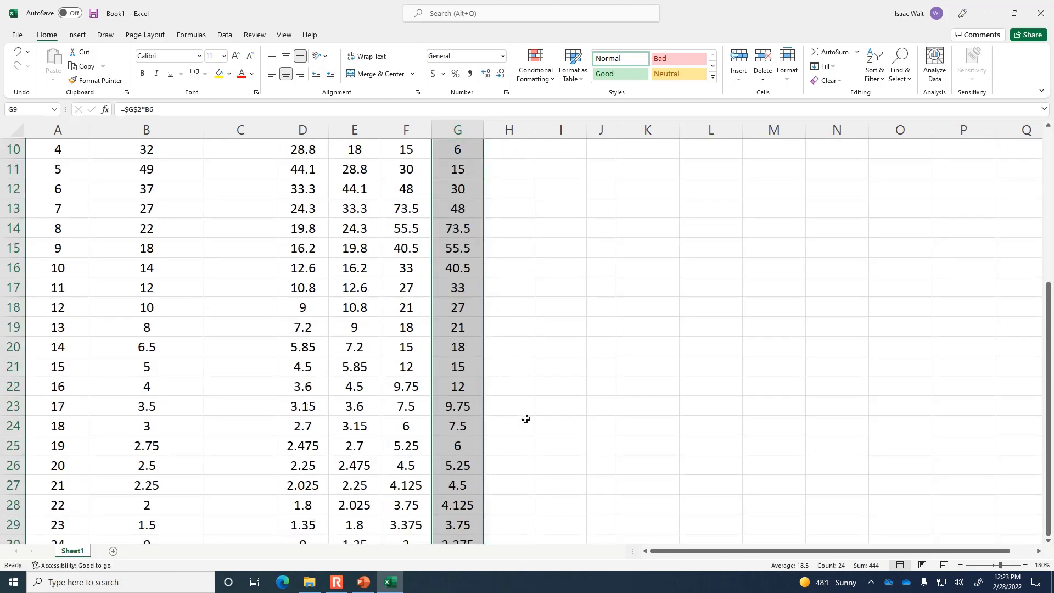
{"action": "scroll", "coordinate": [525, 418], "scroll_direction": "down", "scroll_amount": 3}
{"action": "left_click_drag", "start_coordinate": [483, 417], "coordinate": [485, 431]}
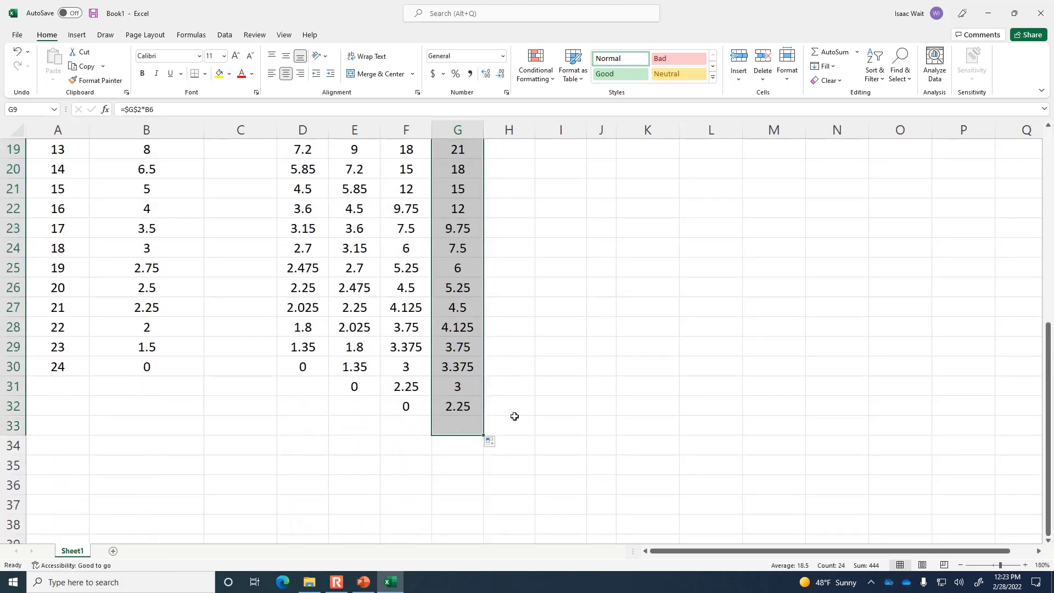
{"action": "scroll", "coordinate": [513, 417], "scroll_direction": "up", "scroll_amount": 6}
Enter 0 in H6 to H9 for the first four rows of hour 5.
{"action": "left_click", "coordinate": [518, 243]}
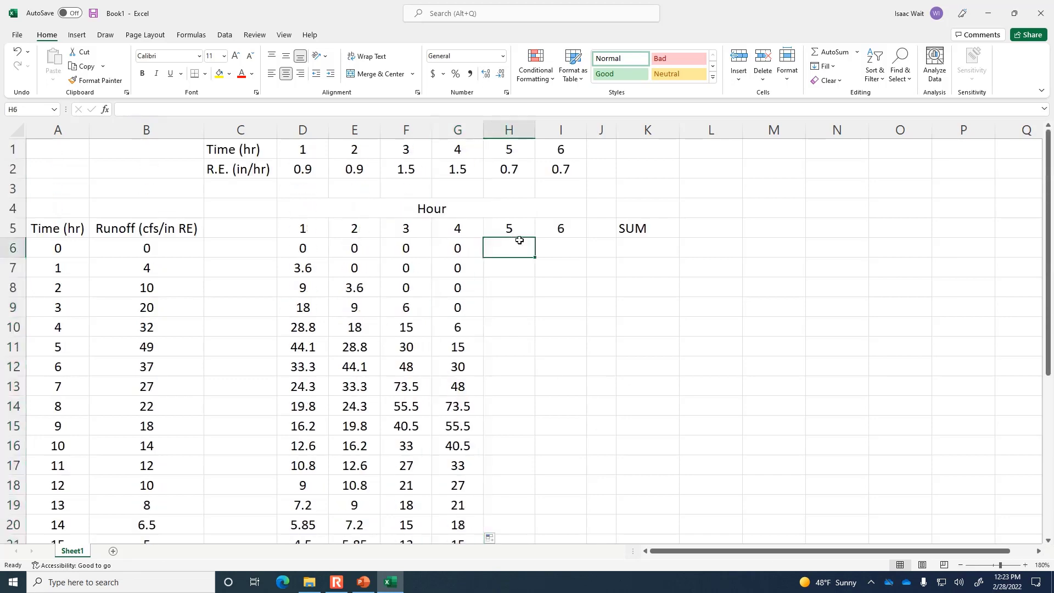
{"action": "type", "text": "0"}
{"action": "key", "text": "Return"}
{"action": "type", "text": "0"}
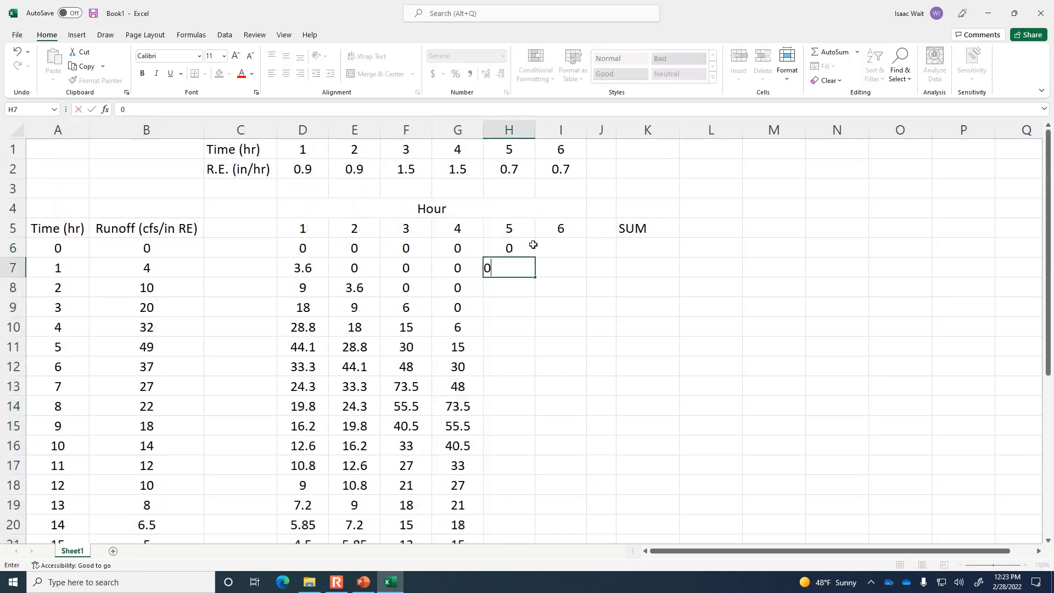
{"action": "key", "text": "Return"}
{"action": "type", "text": "0"}
{"action": "key", "text": "Return"}
{"action": "type", "text": "0"}
{"action": "key", "text": "Return"}
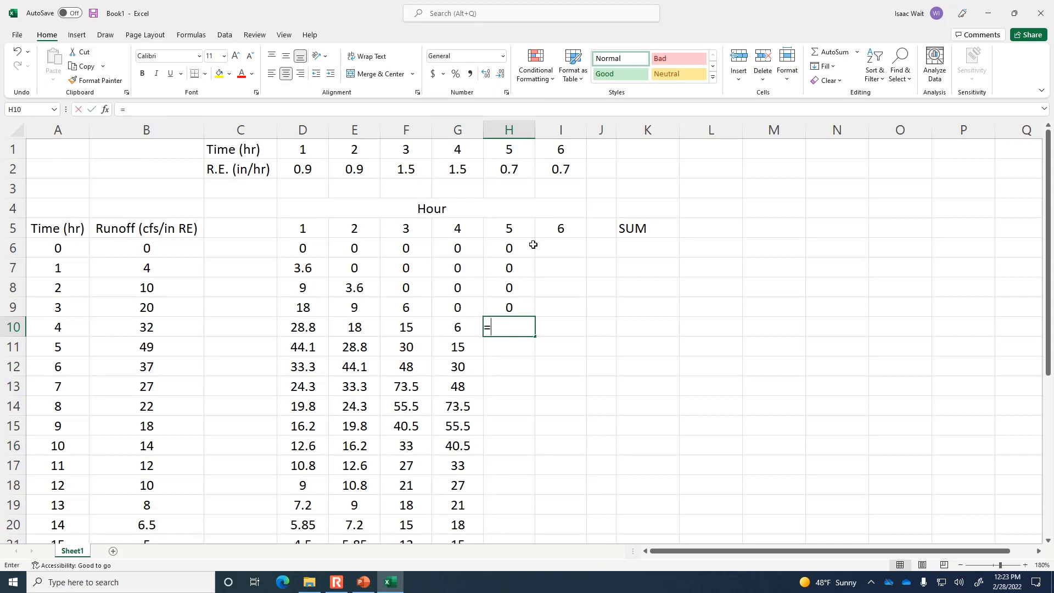
Enter =$H$2*B6 in H10 to multiply the hour 5 R.E. by the time 0 runoff.
{"action": "left_click", "coordinate": [525, 170]}
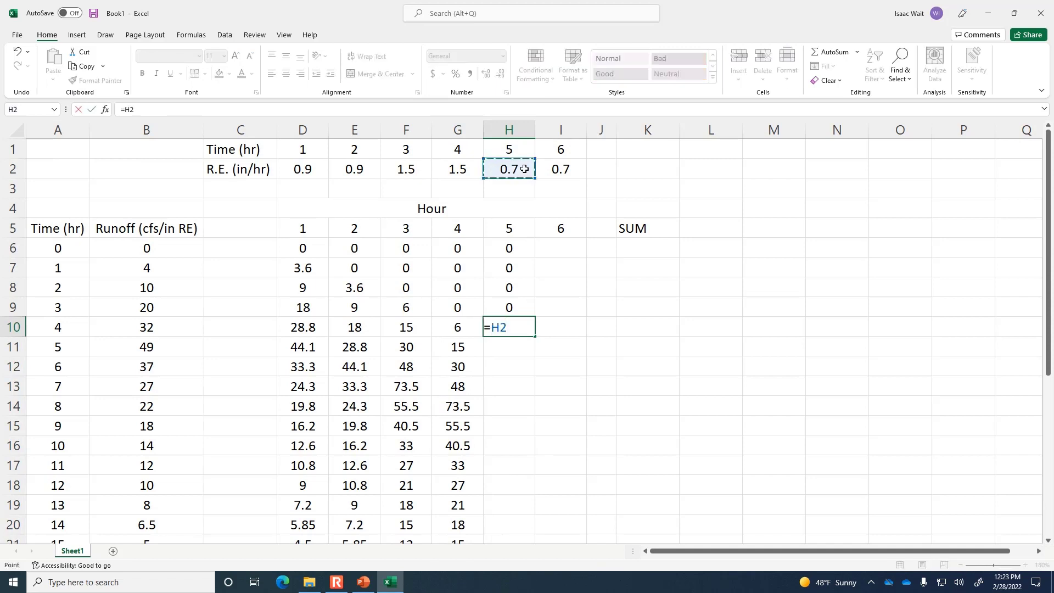
{"action": "key", "text": "F4"}
{"action": "type", "text": "*"}
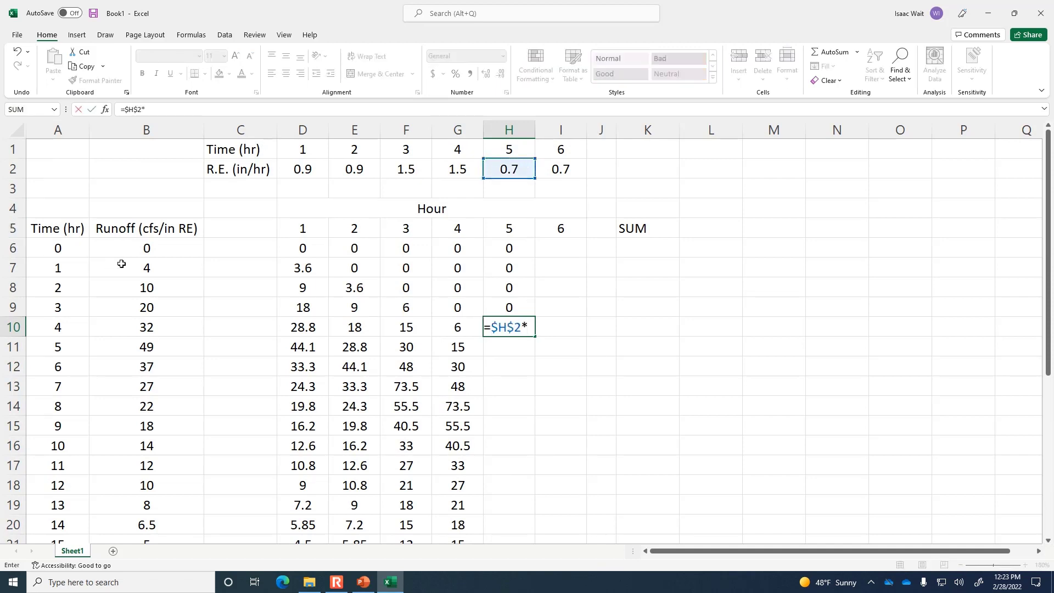
{"action": "left_click", "coordinate": [142, 248]}
{"action": "key", "text": "Return"}
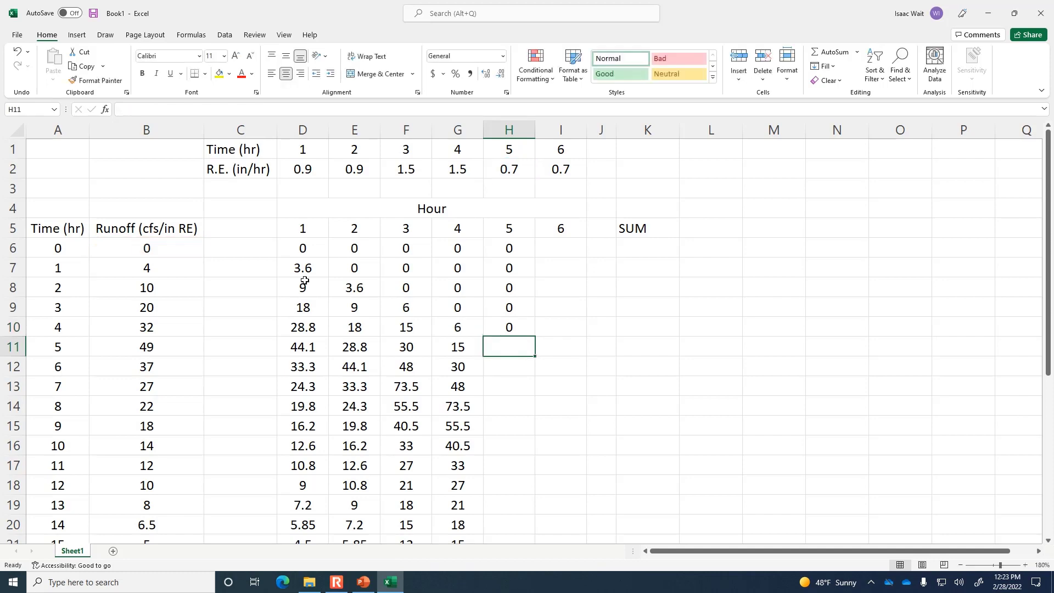
Fill the H10 formula down column H to row 34, four rows past the 24 hr row.
{"action": "left_click", "coordinate": [510, 328]}
{"action": "double_click", "coordinate": [535, 336]}
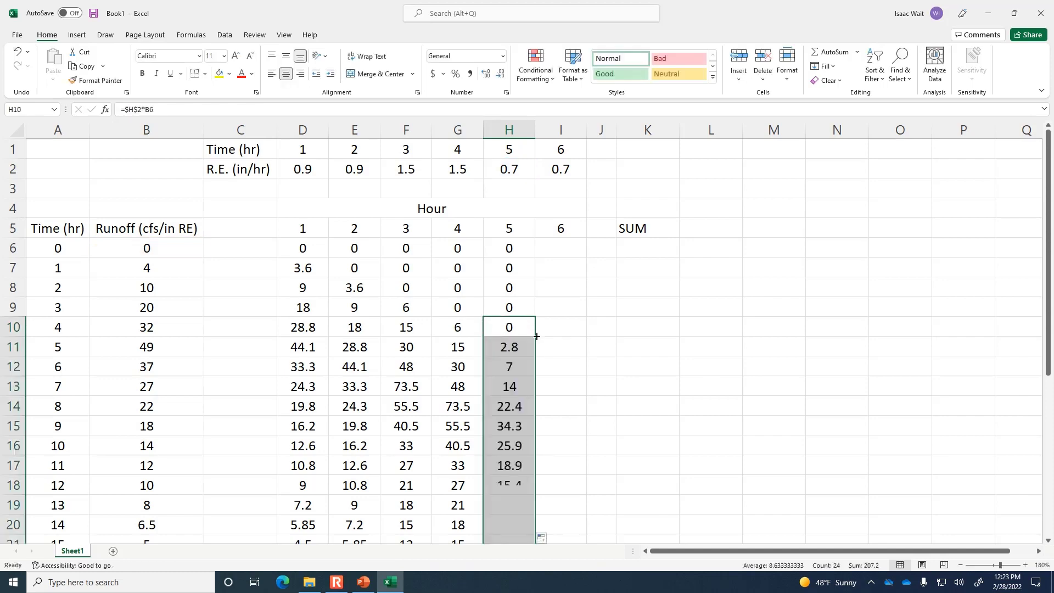
{"action": "scroll", "coordinate": [490, 481], "scroll_direction": "down", "scroll_amount": 4}
{"action": "scroll", "coordinate": [490, 481], "scroll_direction": "down", "scroll_amount": 3}
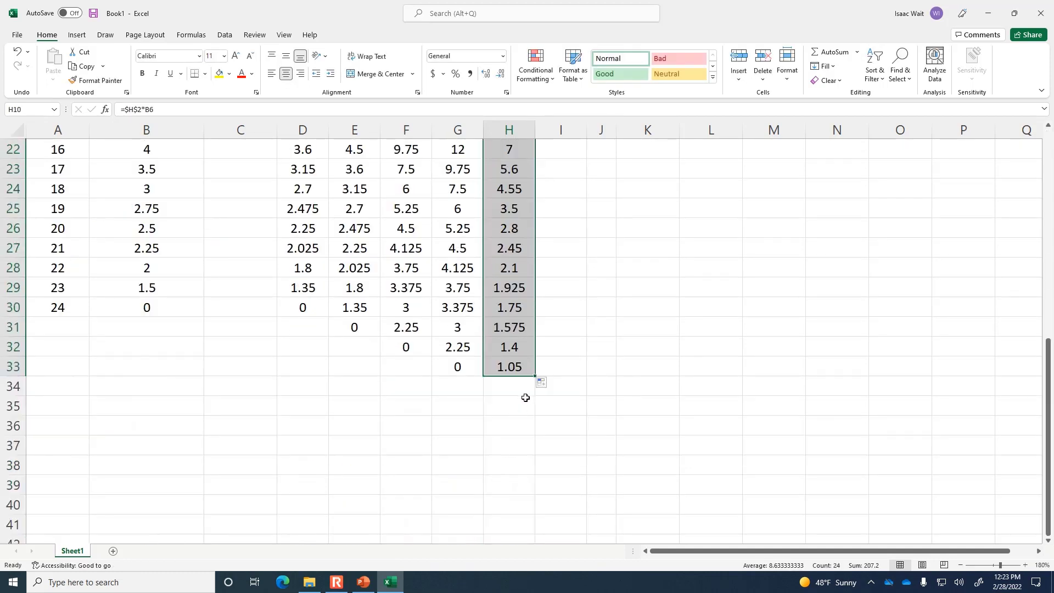
{"action": "left_click_drag", "start_coordinate": [533, 380], "coordinate": [537, 389]}
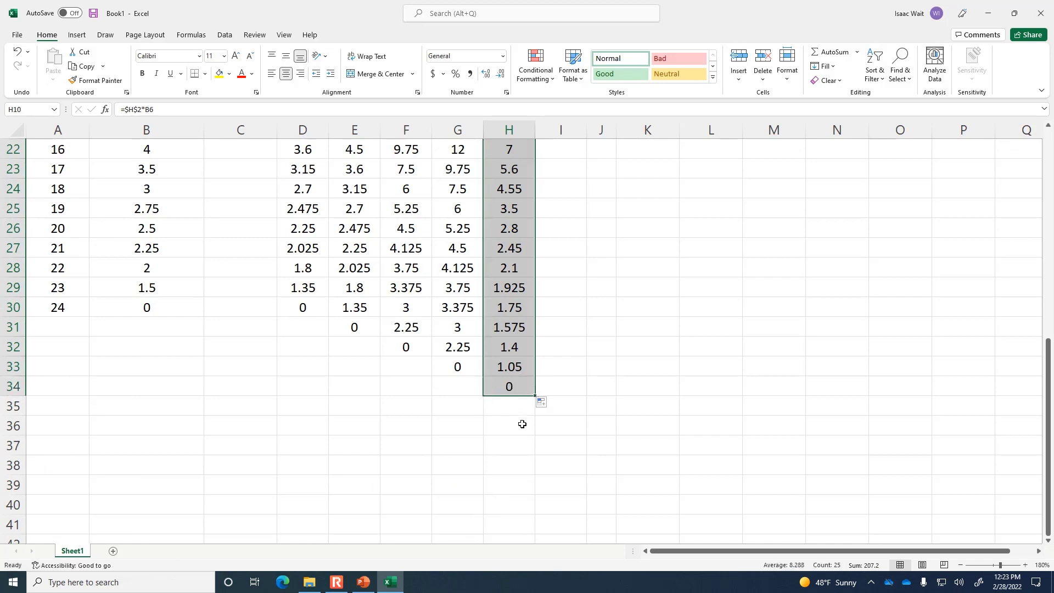
{"action": "scroll", "coordinate": [522, 426], "scroll_direction": "up", "scroll_amount": 6}
Enter 0 in I6 to I10 for the first five rows of hour 6.
{"action": "left_click", "coordinate": [568, 192]}
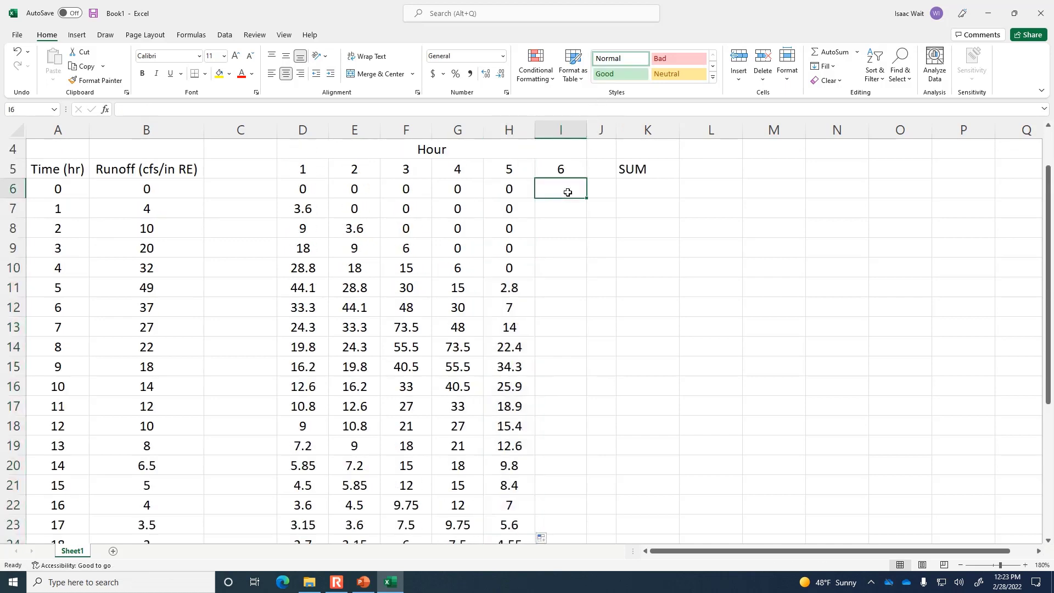
{"action": "left_click", "coordinate": [510, 266]}
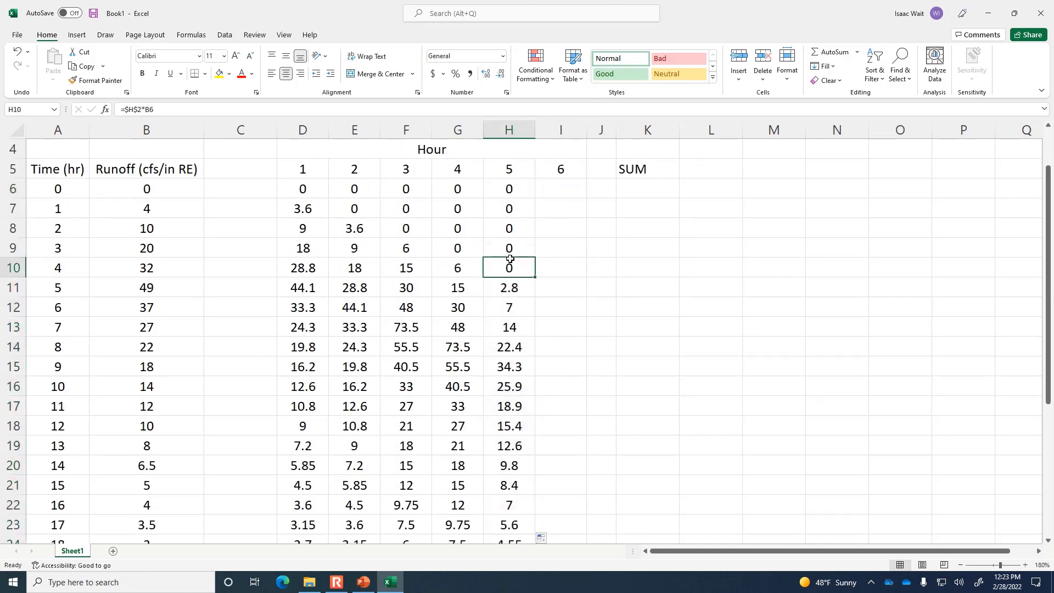
{"action": "left_click", "coordinate": [567, 185]}
{"action": "type", "text": "0"}
{"action": "key", "text": "Return"}
{"action": "type", "text": "0"}
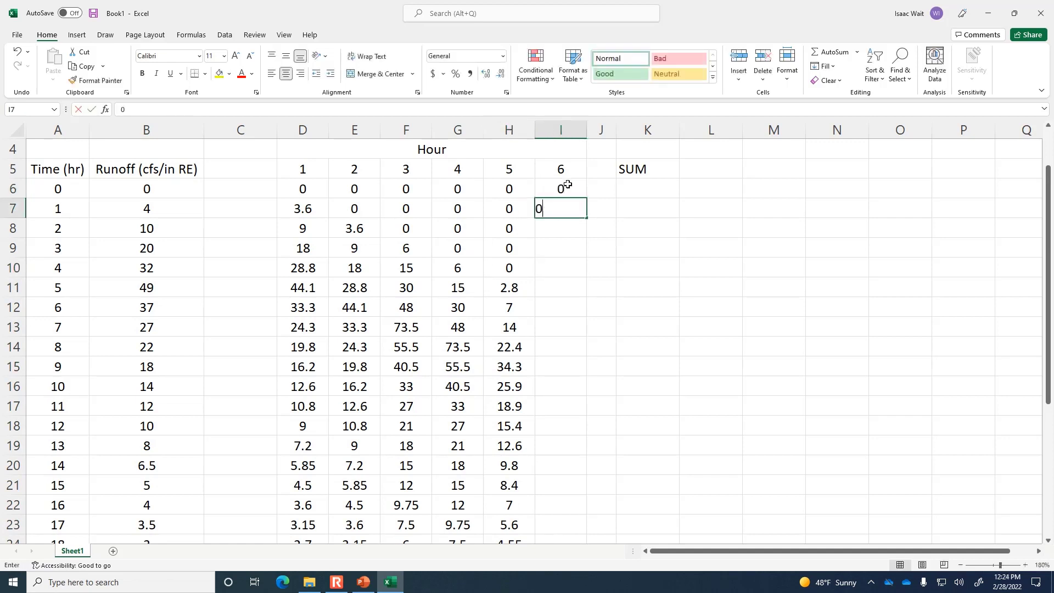
{"action": "key", "text": "Return"}
{"action": "type", "text": "0"}
{"action": "key", "text": "Return"}
{"action": "type", "text": "0"}
{"action": "key", "text": "Return"}
{"action": "type", "text": "0"}
{"action": "key", "text": "Return"}
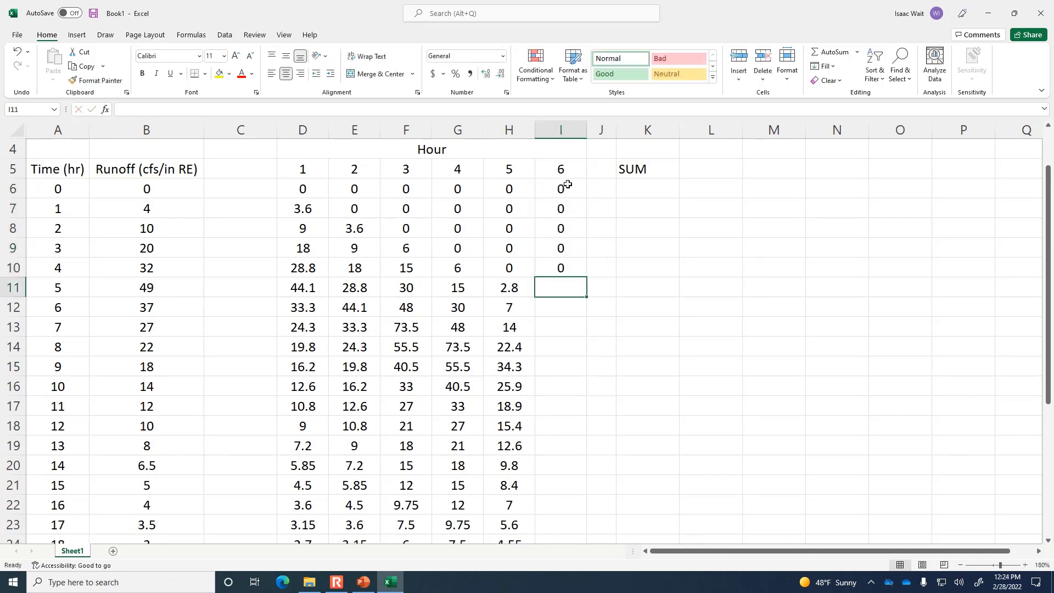
Enter =$I$2*B6 in I11 to multiply the hour 6 R.E. by the time 0 runoff.
{"action": "type", "text": "="}
{"action": "scroll", "coordinate": [559, 226], "scroll_direction": "up", "scroll_amount": 1}
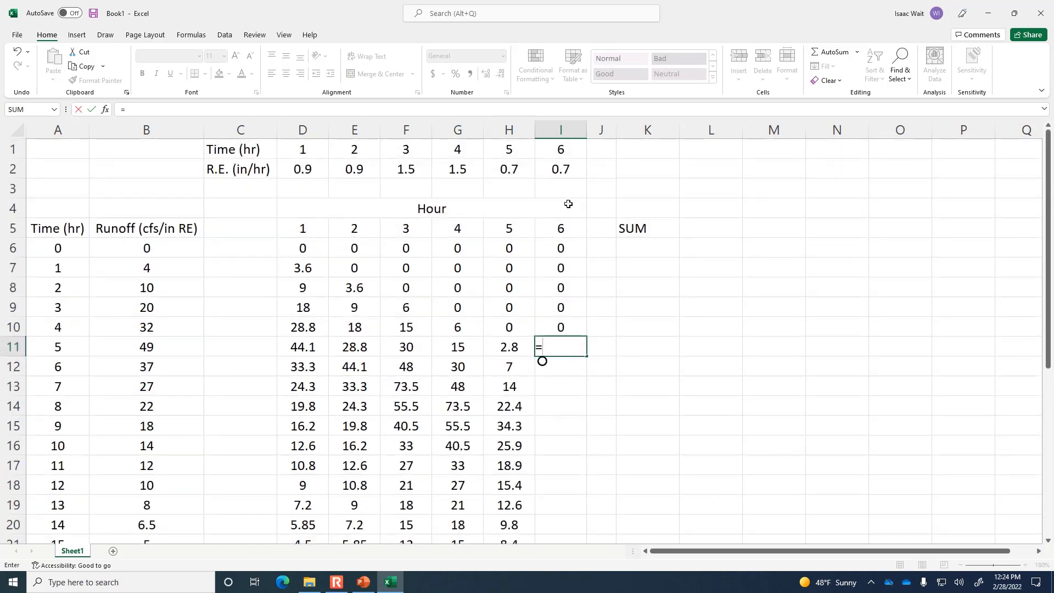
{"action": "left_click", "coordinate": [574, 171]}
{"action": "key", "text": "F4"}
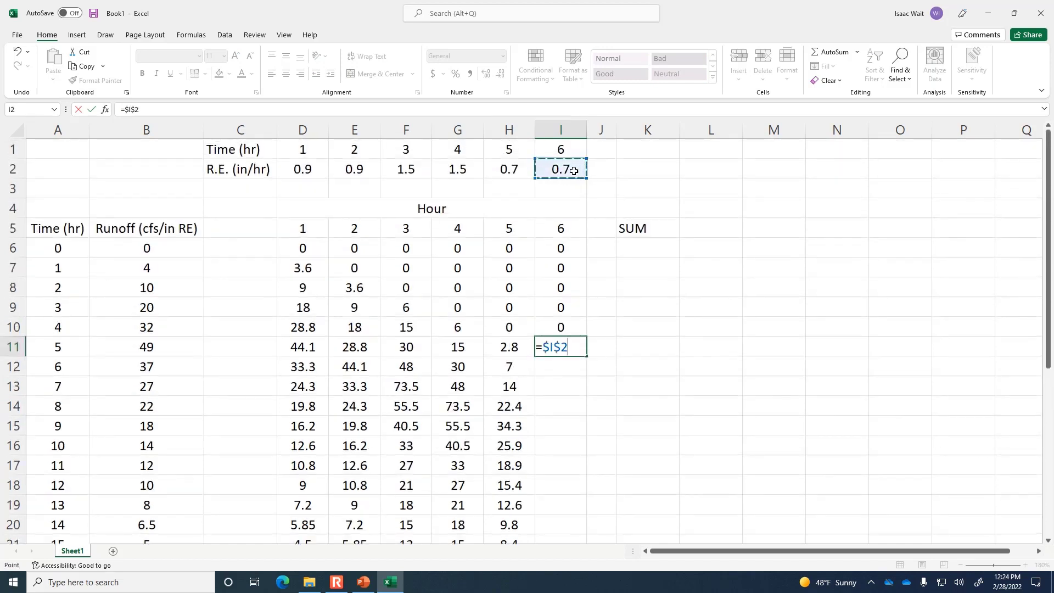
{"action": "type", "text": "*"}
{"action": "left_click", "coordinate": [183, 247]}
{"action": "key", "text": "Return"}
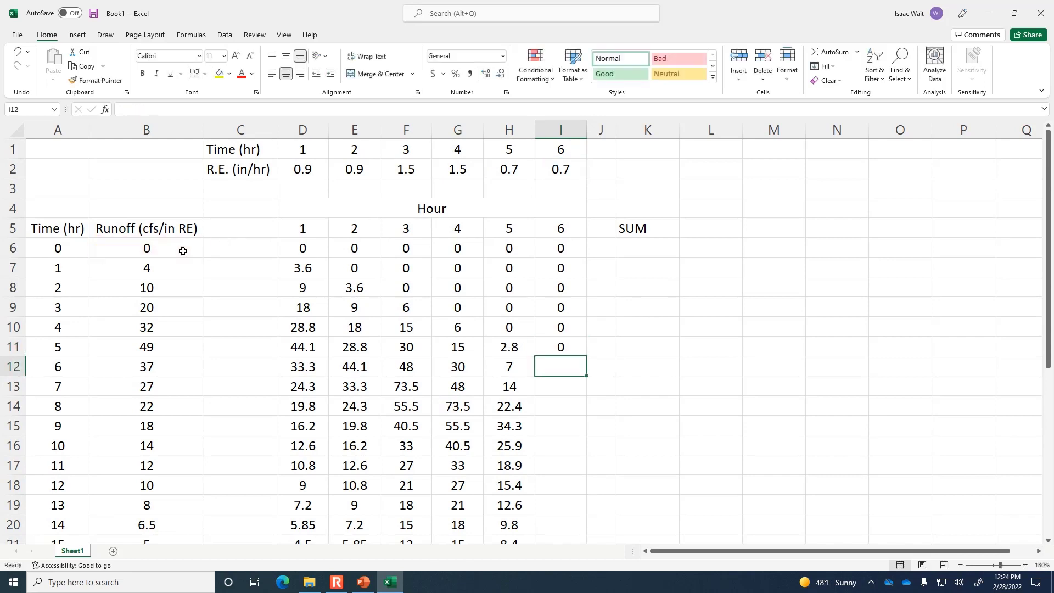
Fill the I11 formula down column I to row 35, five rows past the 24 hr row.
{"action": "left_click", "coordinate": [568, 350]}
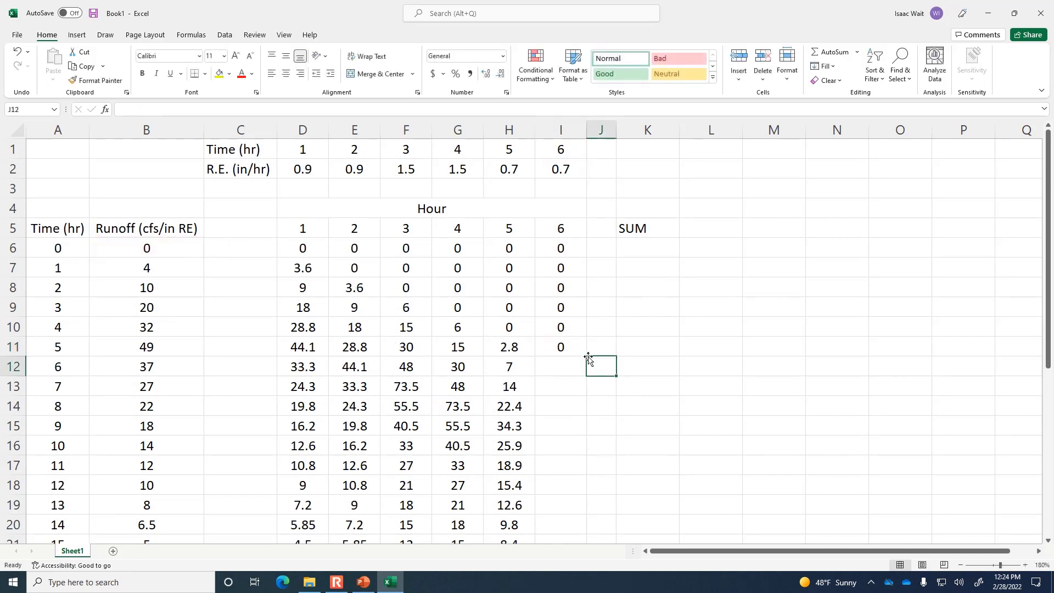
{"action": "double_click", "coordinate": [586, 357]}
{"action": "scroll", "coordinate": [608, 382], "scroll_direction": "down", "scroll_amount": 5}
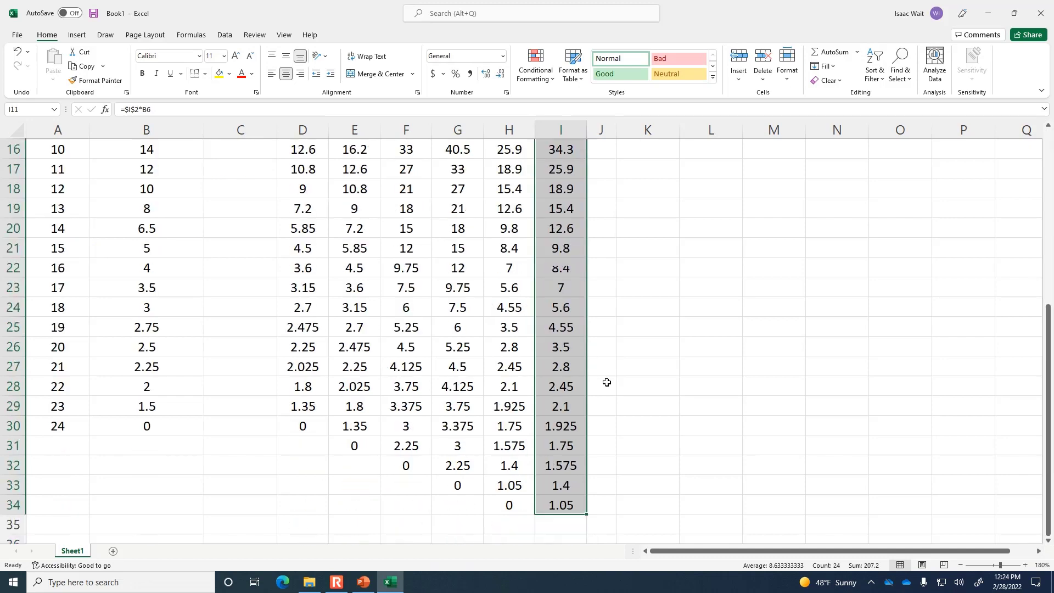
{"action": "scroll", "coordinate": [586, 450], "scroll_direction": "down", "scroll_amount": 2}
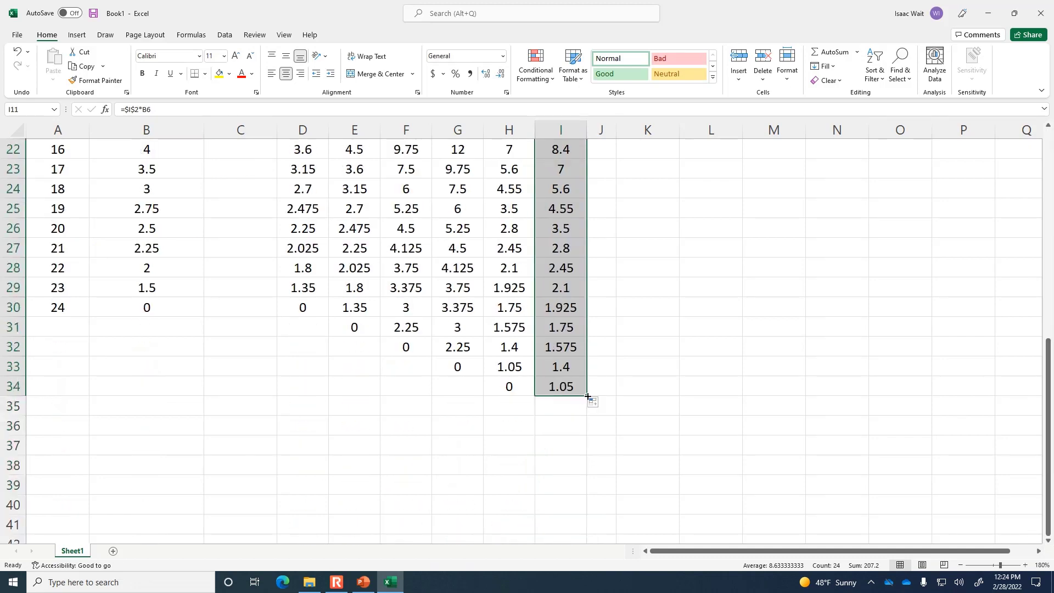
{"action": "left_click_drag", "start_coordinate": [588, 396], "coordinate": [595, 412]}
{"action": "scroll", "coordinate": [652, 424], "scroll_direction": "up", "scroll_amount": 7}
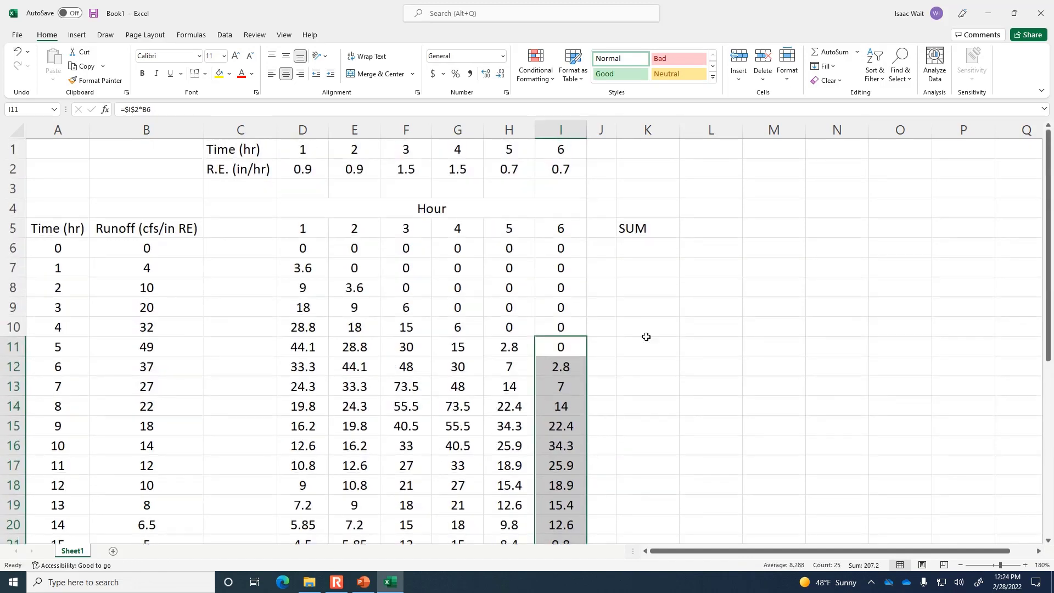
Enter =SUM(D6:I6) in K6 to total the hour 1 to 6 values for time 0.
{"action": "left_click", "coordinate": [654, 250]}
{"action": "type", "text": "=sum("}
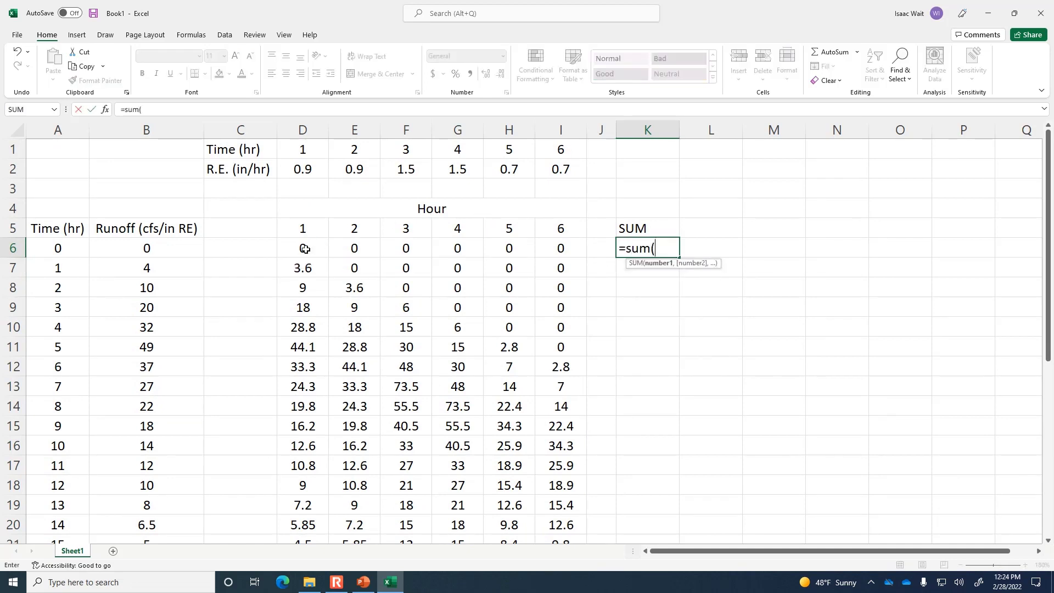
{"action": "left_click_drag", "start_coordinate": [305, 248], "coordinate": [548, 242]}
{"action": "key", "text": "Return"}
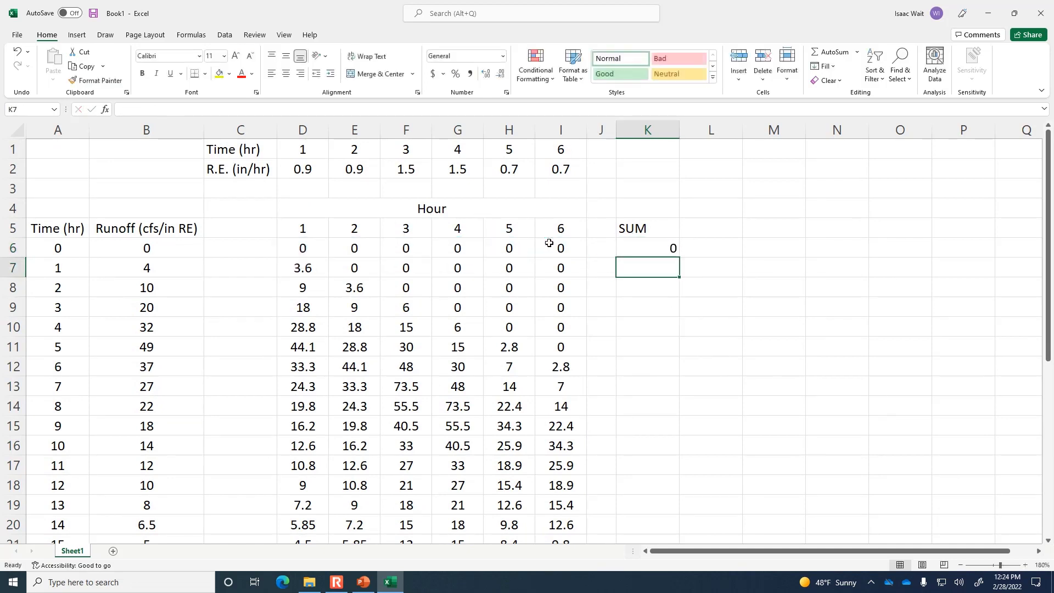
Fill the K6 sum formula down the SUM column to row 35.
{"action": "left_click", "coordinate": [637, 241]}
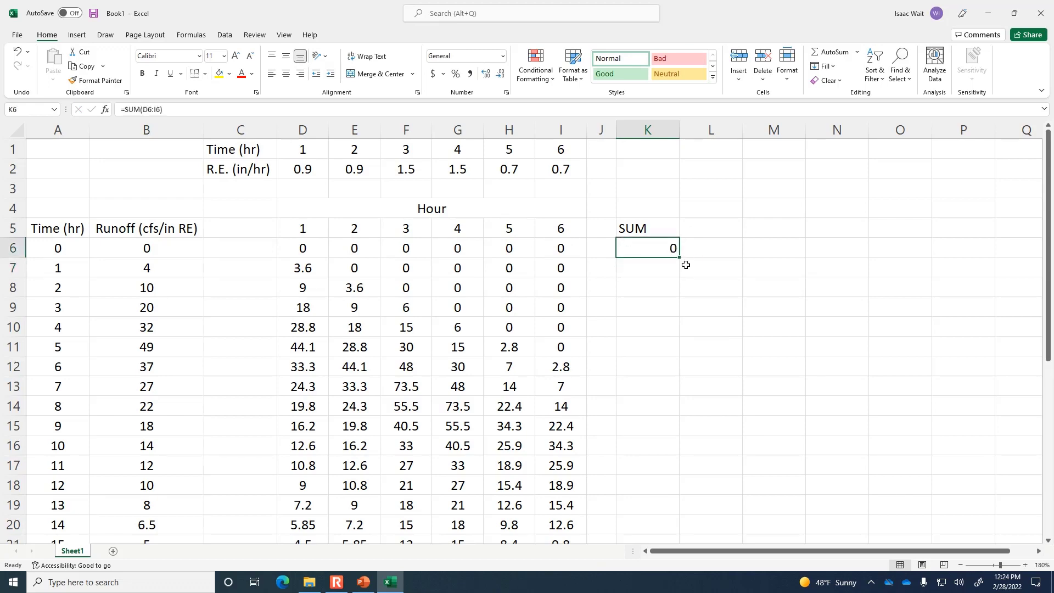
{"action": "left_click_drag", "start_coordinate": [682, 257], "coordinate": [683, 514]}
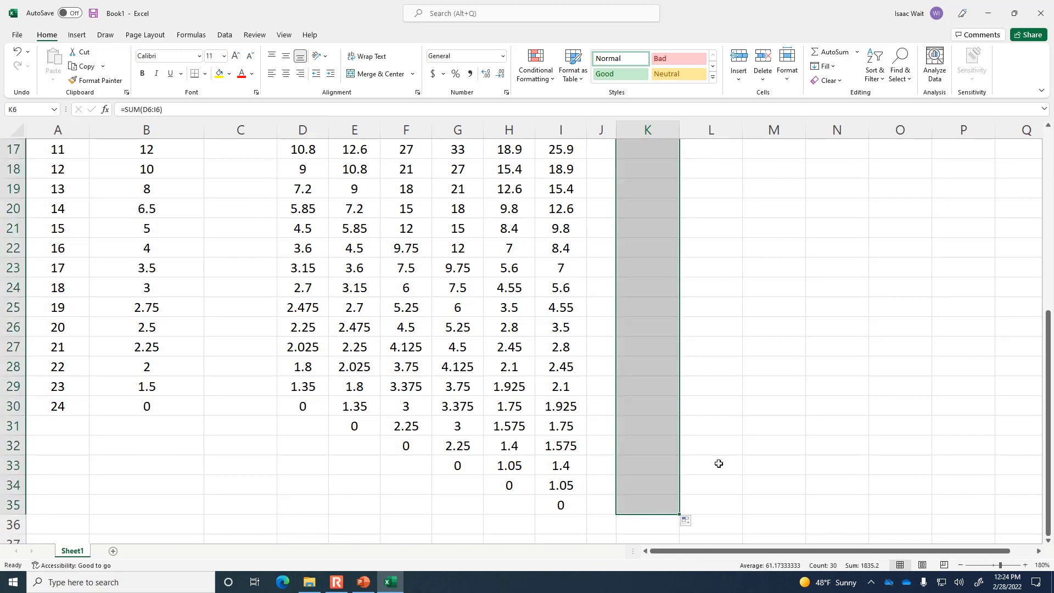
{"action": "scroll", "coordinate": [769, 410], "scroll_direction": "up", "scroll_amount": 5}
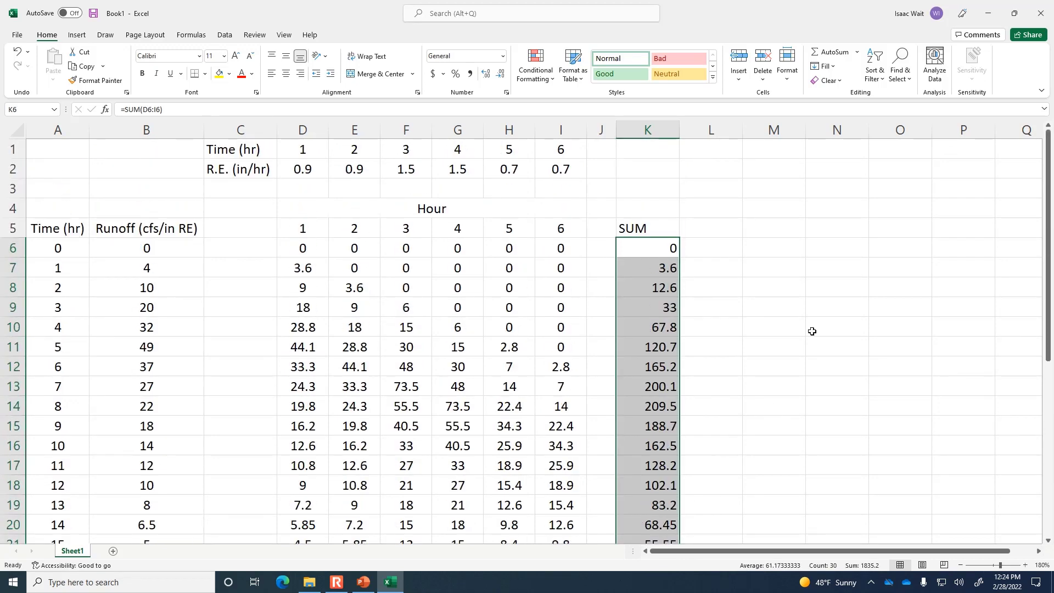
Insert an empty scatter chart with smooth lines and no markers, and move it over columns H to P.
{"action": "left_click", "coordinate": [766, 263]}
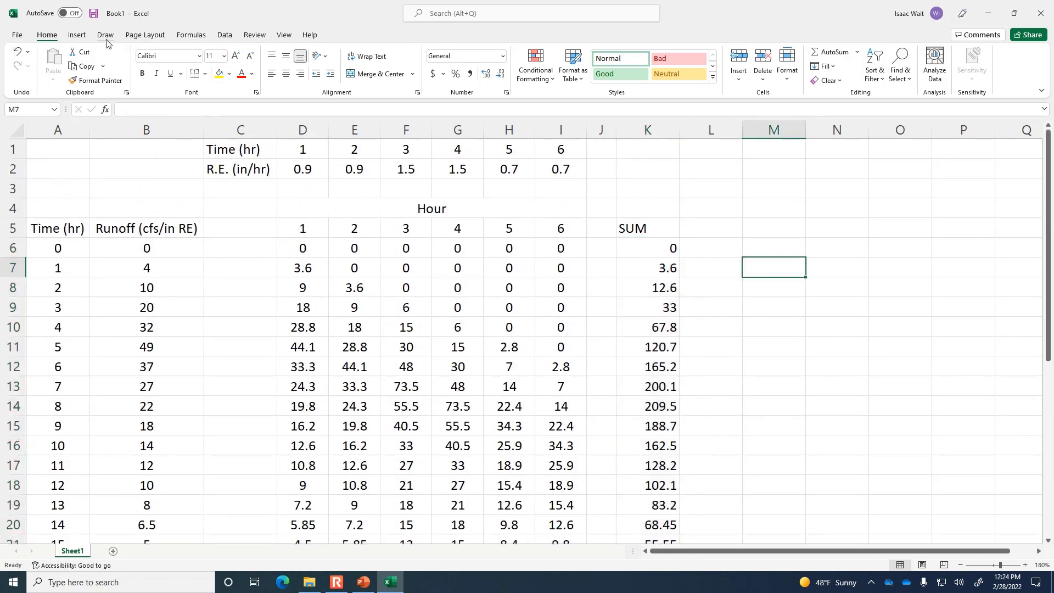
{"action": "left_click", "coordinate": [77, 35]}
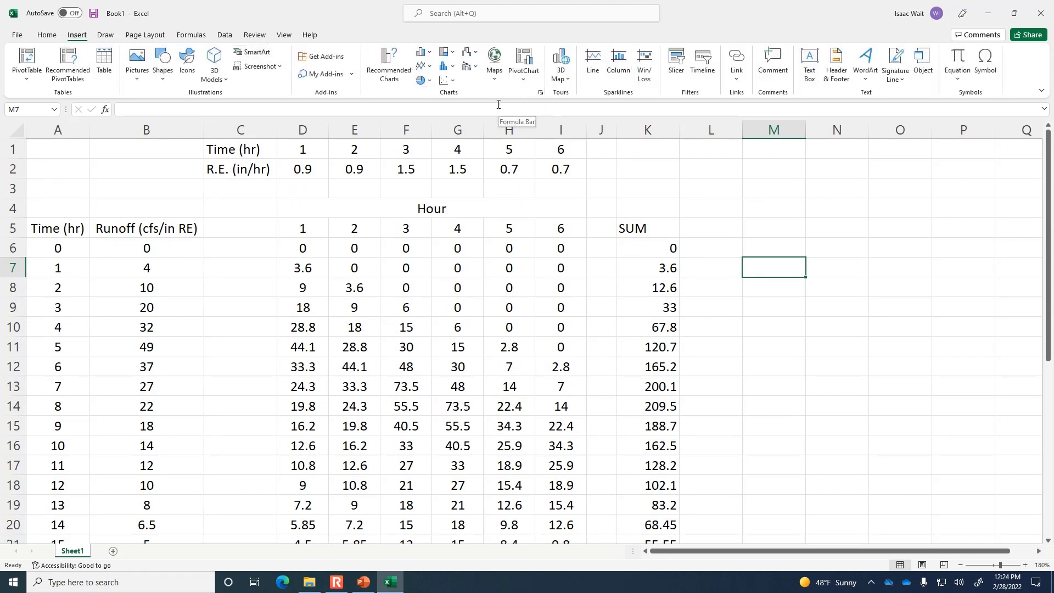
{"action": "left_click", "coordinate": [447, 80]}
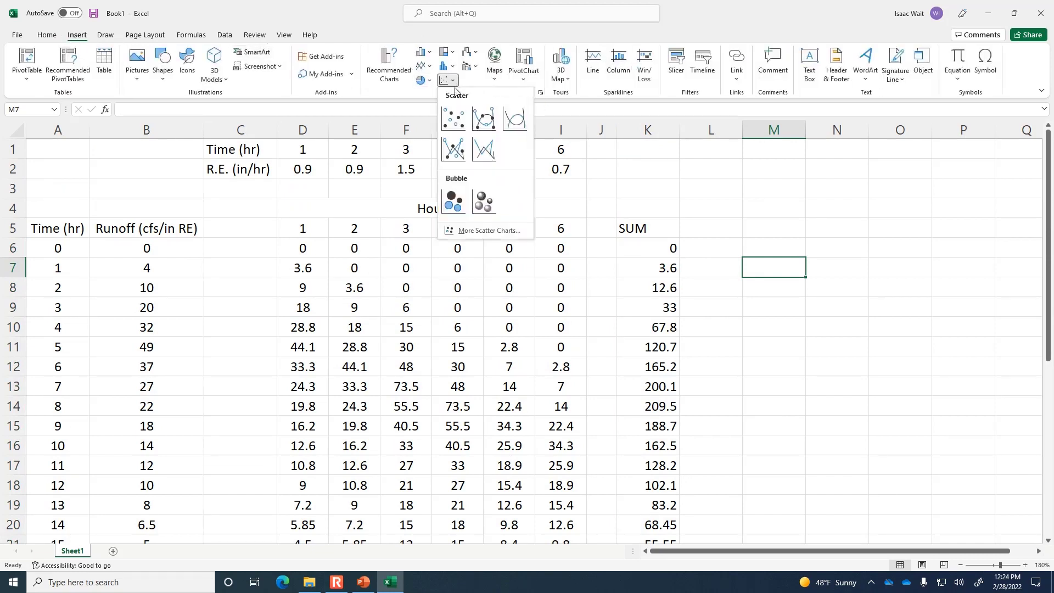
{"action": "left_click", "coordinate": [520, 122]}
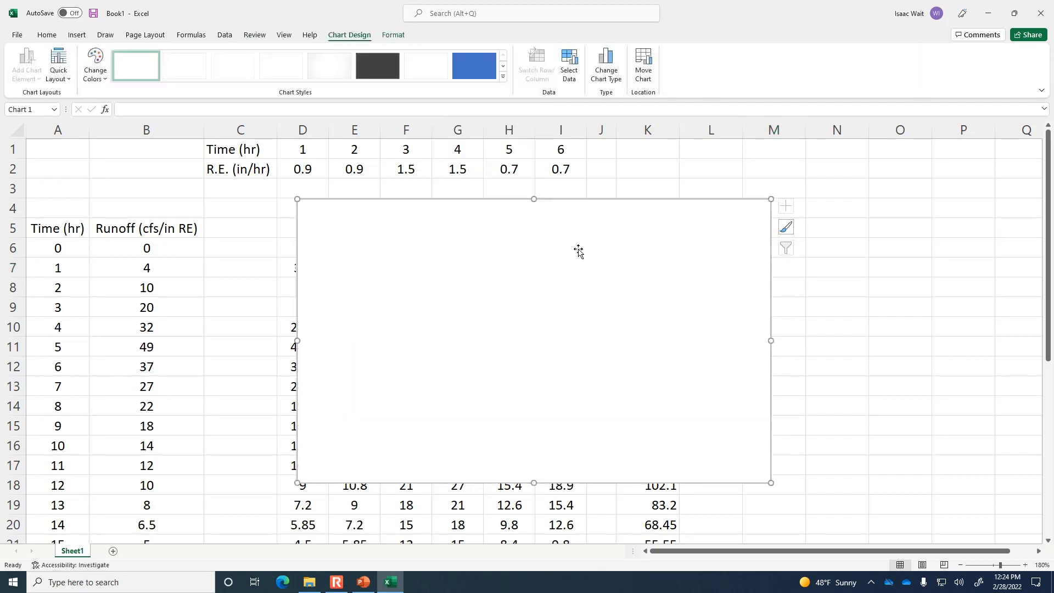
{"action": "left_click_drag", "start_coordinate": [578, 249], "coordinate": [784, 260]}
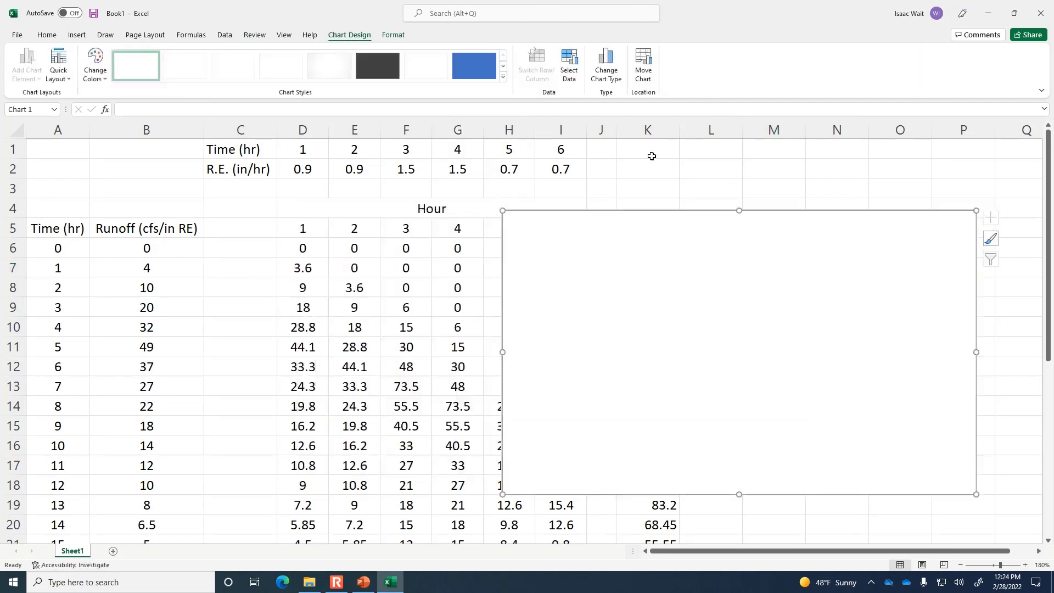
{"action": "left_click", "coordinate": [569, 66]}
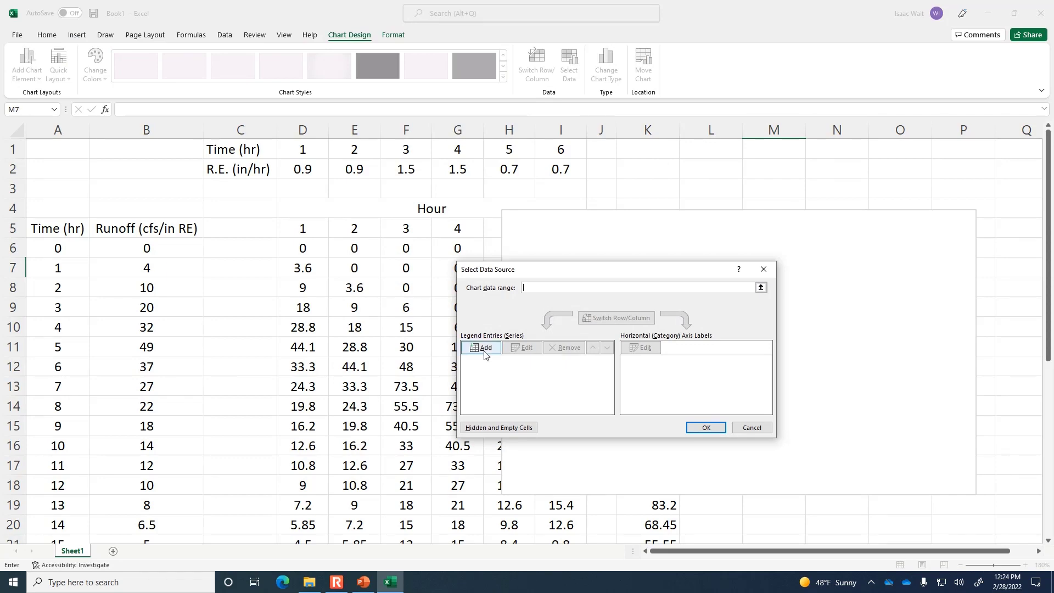
{"action": "left_click", "coordinate": [485, 351]}
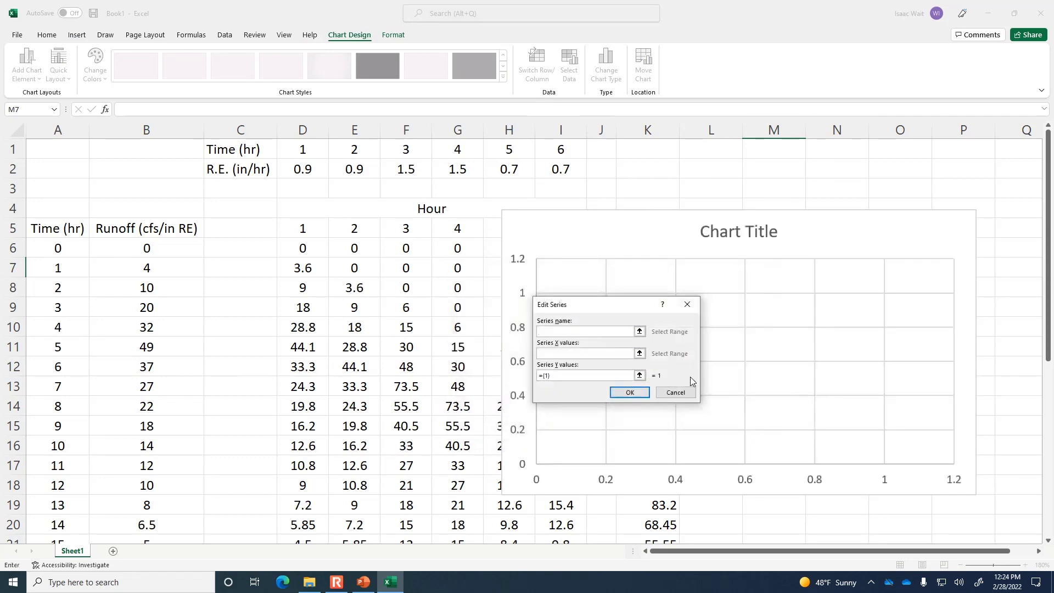
{"action": "key", "text": "Escape"}
{"action": "key", "text": "Escape"}
Extend the Time (hr) values in column A to 29 by filling the series down to row 35.
{"action": "left_click", "coordinate": [70, 483]}
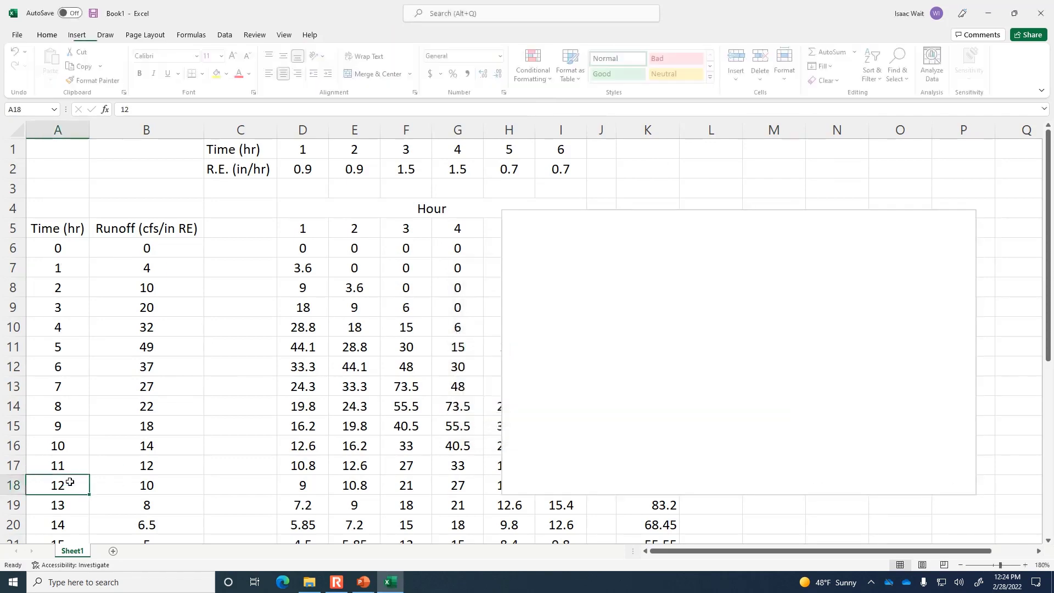
{"action": "scroll", "coordinate": [70, 482], "scroll_direction": "down", "scroll_amount": 5}
{"action": "left_click_drag", "start_coordinate": [62, 407], "coordinate": [88, 534]}
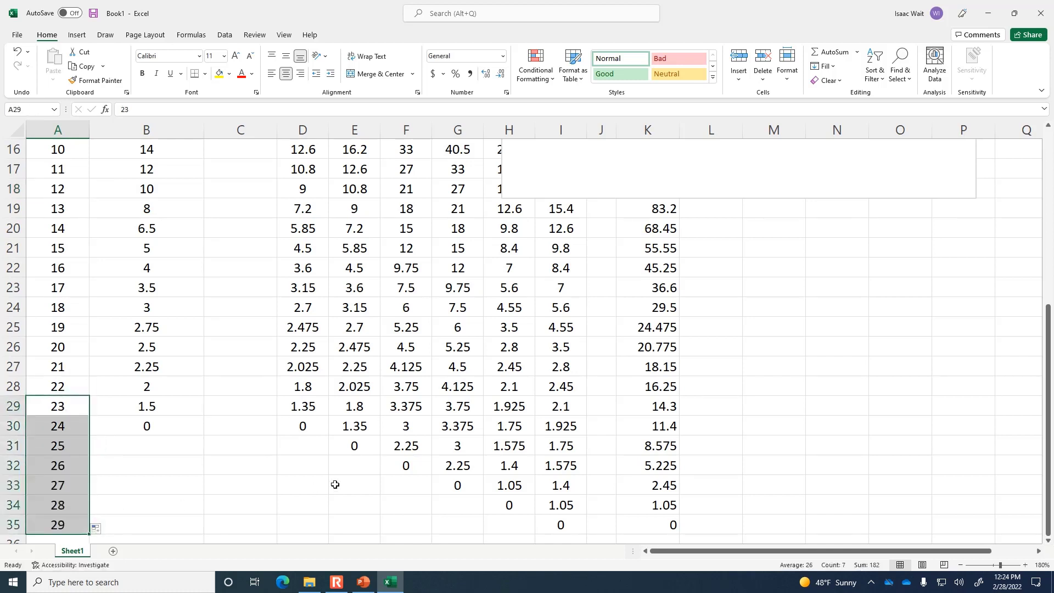
{"action": "scroll", "coordinate": [336, 484], "scroll_direction": "up", "scroll_amount": 5}
Add a data series to the empty chart with the times in A6:A35 as its X values.
{"action": "left_click", "coordinate": [863, 283]}
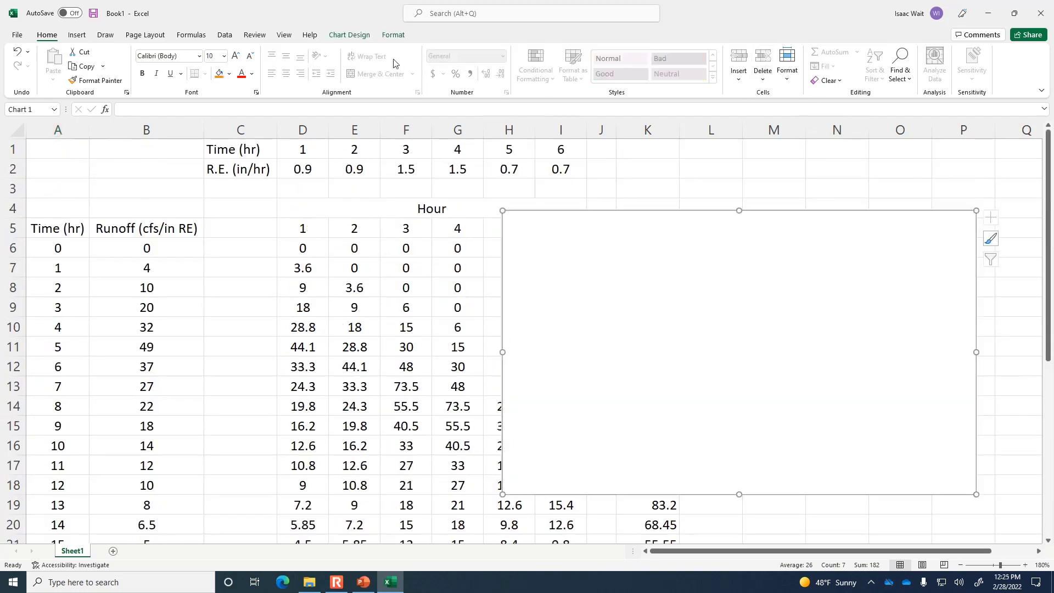
{"action": "left_click", "coordinate": [349, 34]}
{"action": "left_click", "coordinate": [570, 71]}
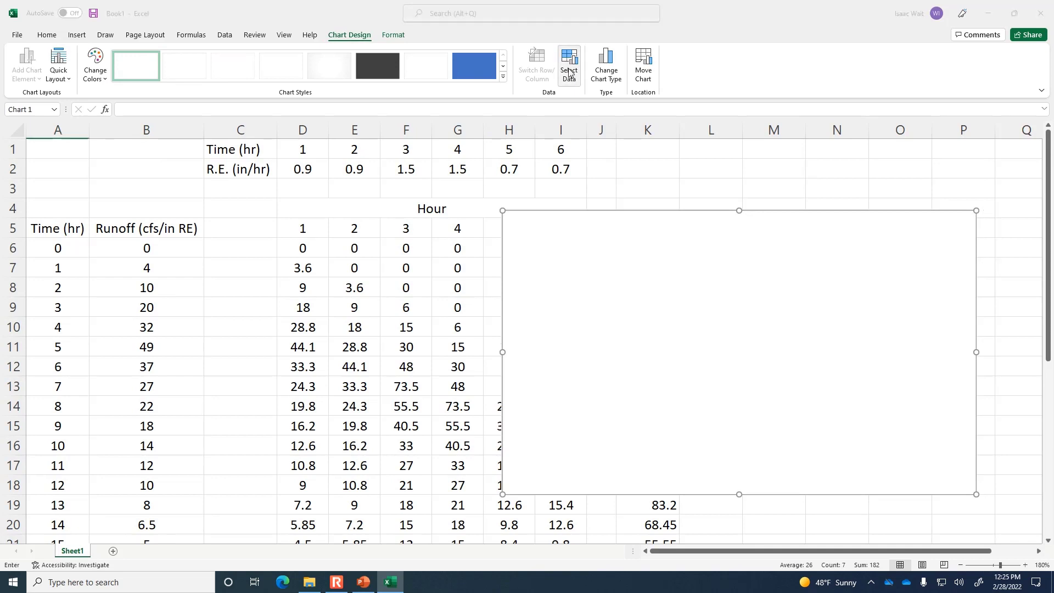
{"action": "left_click", "coordinate": [481, 347]}
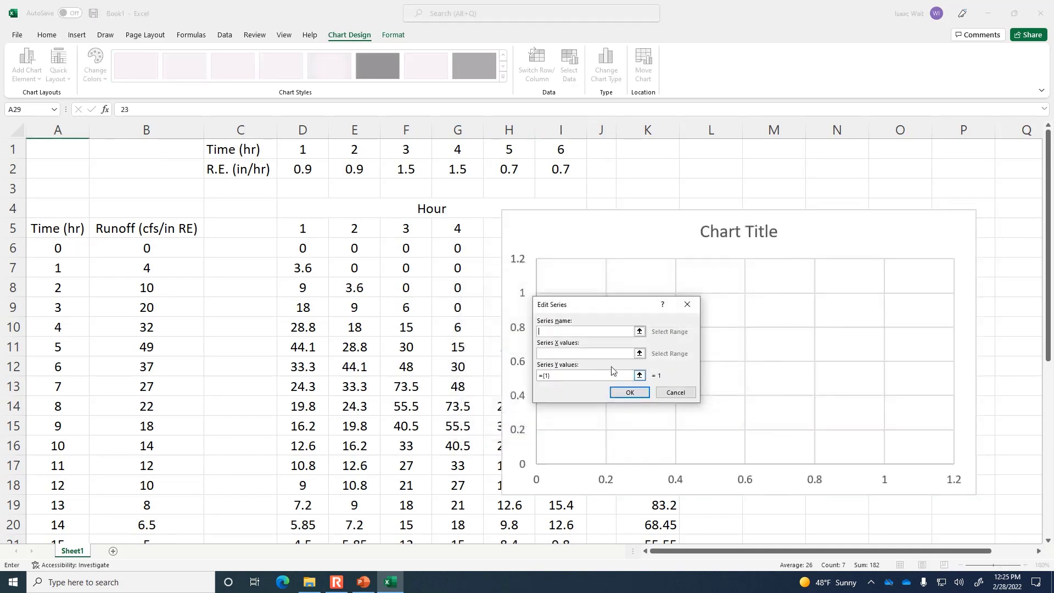
{"action": "left_click", "coordinate": [637, 354]}
{"action": "left_click_drag", "start_coordinate": [50, 252], "coordinate": [46, 509]}
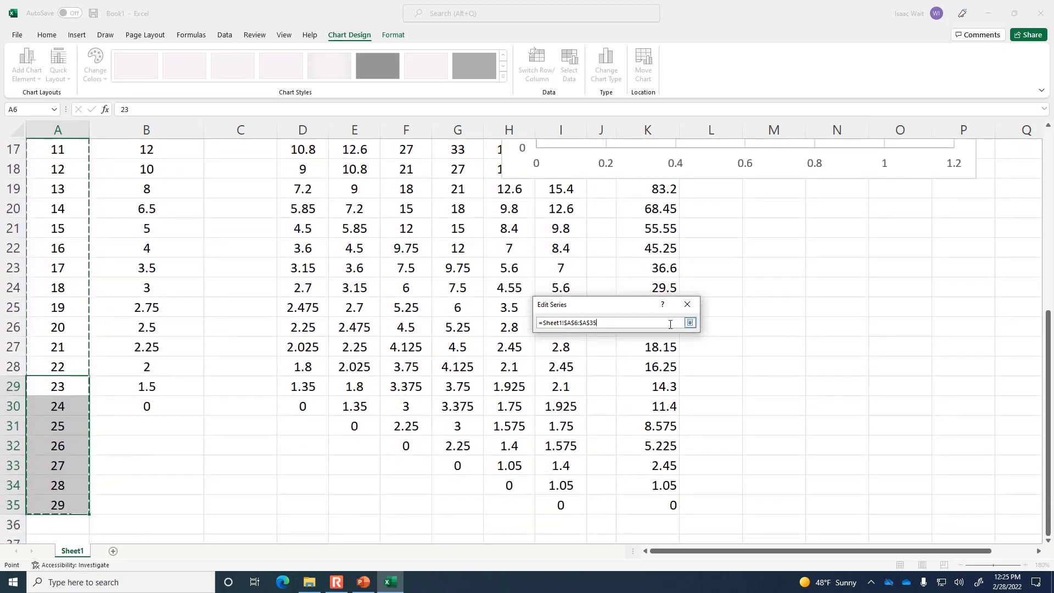
{"action": "left_click", "coordinate": [691, 323]}
Set the series Y values to the sums in K6:K35 and accept the series.
{"action": "left_click", "coordinate": [639, 376]}
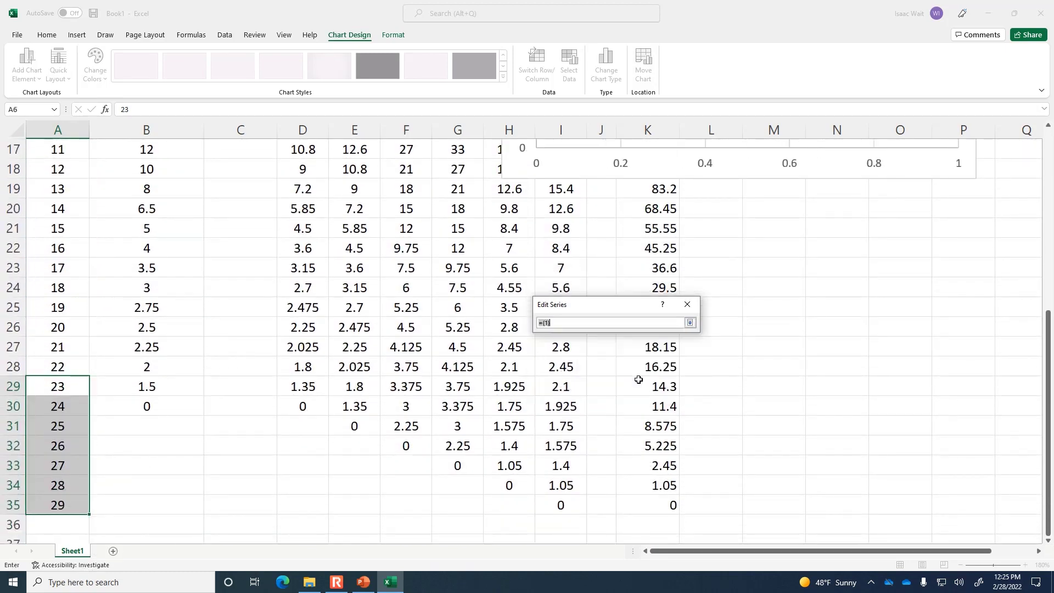
{"action": "left_click_drag", "start_coordinate": [652, 507], "coordinate": [641, 276]}
{"action": "left_click", "coordinate": [690, 322]}
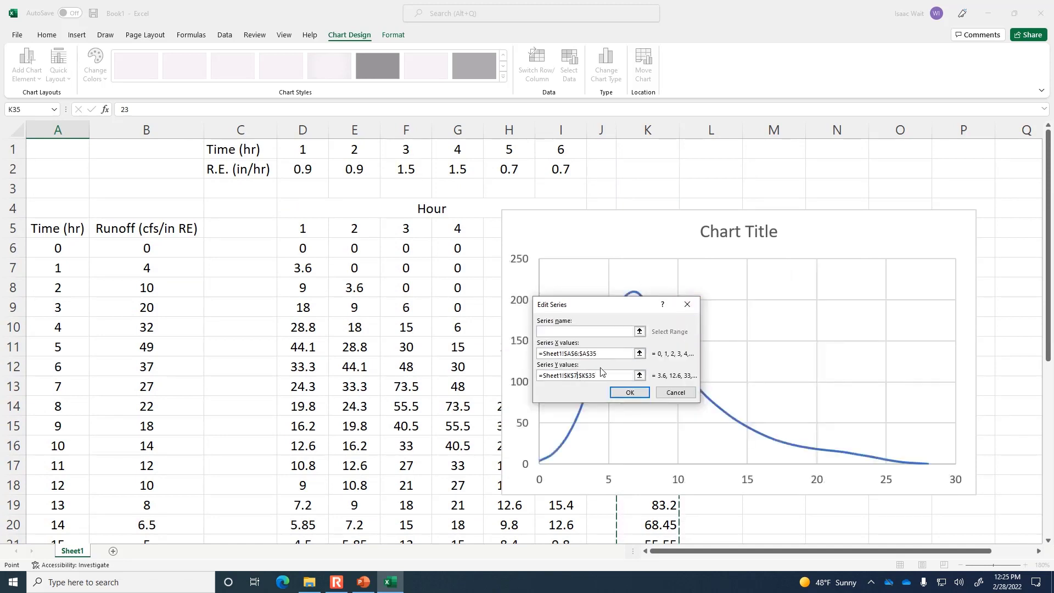
{"action": "key", "text": "BackSpace"}
{"action": "type", "text": "6"}
{"action": "left_click", "coordinate": [624, 396]}
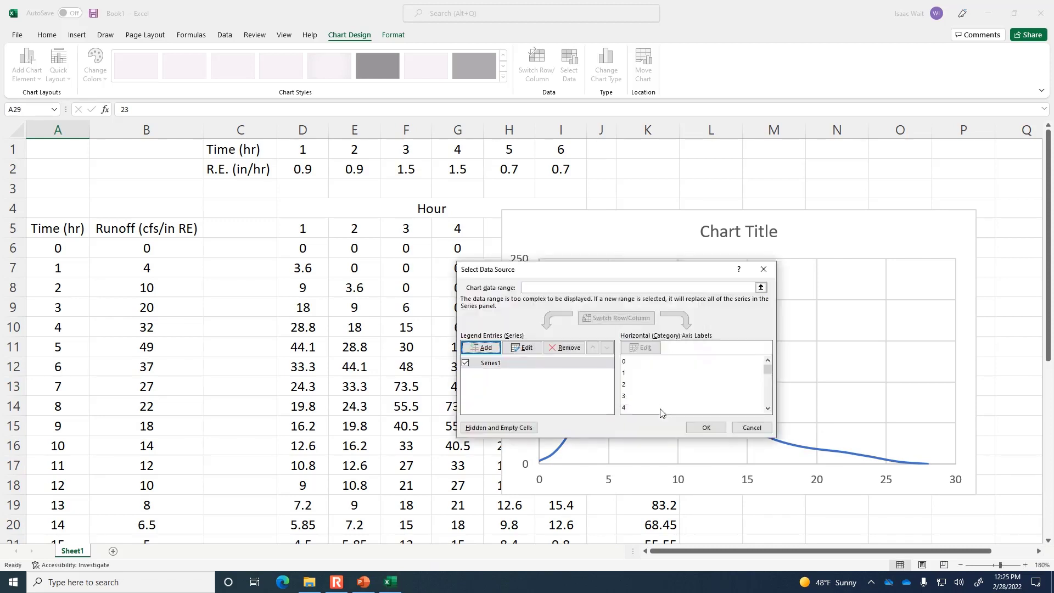
Accept the chart's data source and move the chart beside the SUM column, over columns L to S.
{"action": "left_click", "coordinate": [707, 428]}
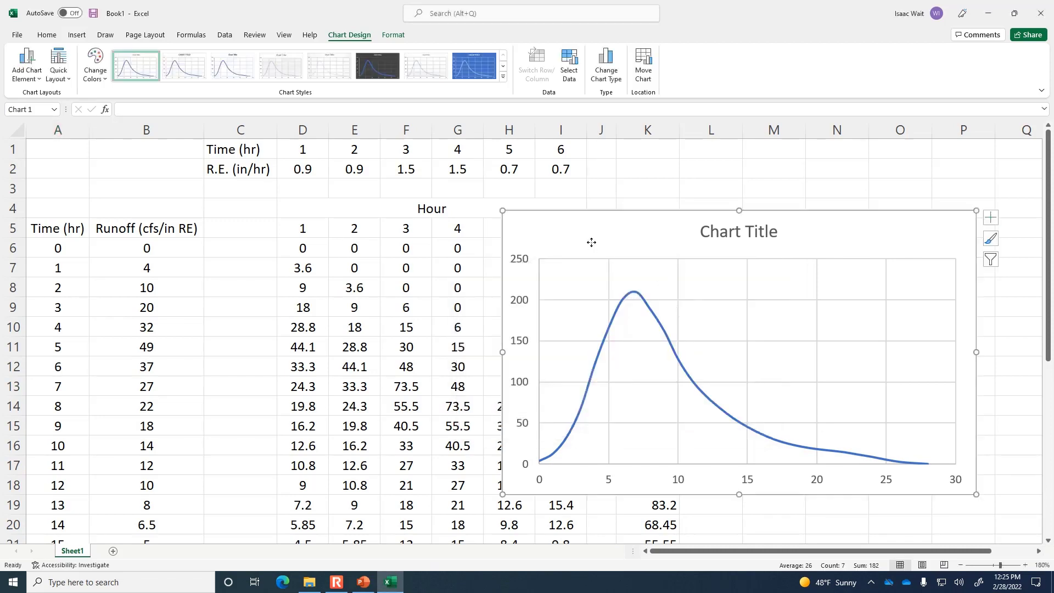
{"action": "left_click_drag", "start_coordinate": [592, 242], "coordinate": [609, 242]}
{"action": "left_click", "coordinate": [961, 565]}
{"action": "left_click", "coordinate": [960, 565]}
{"action": "left_click", "coordinate": [961, 565]}
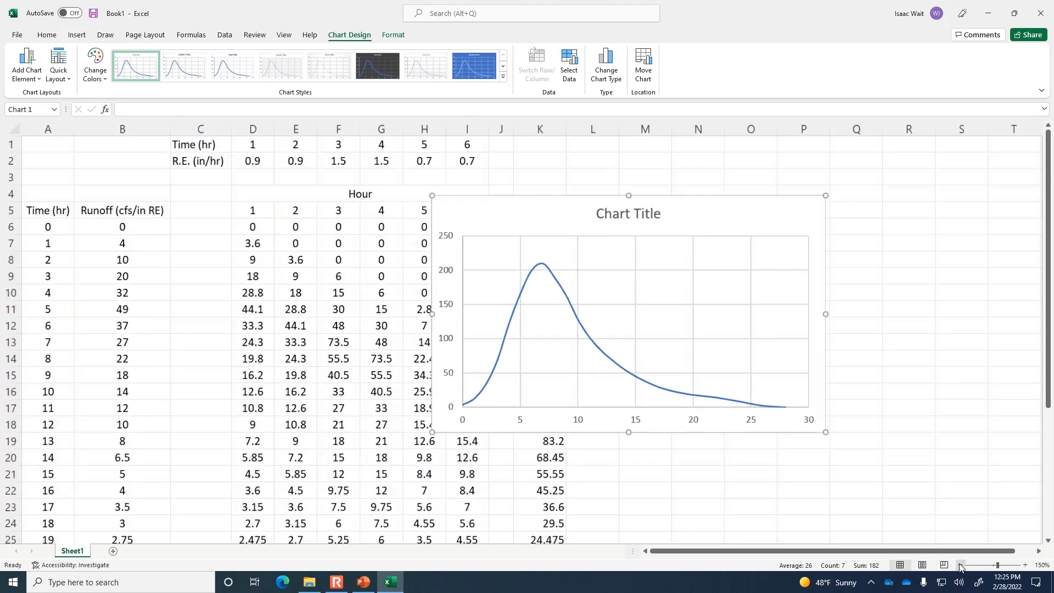
{"action": "left_click_drag", "start_coordinate": [539, 216], "coordinate": [680, 223]}
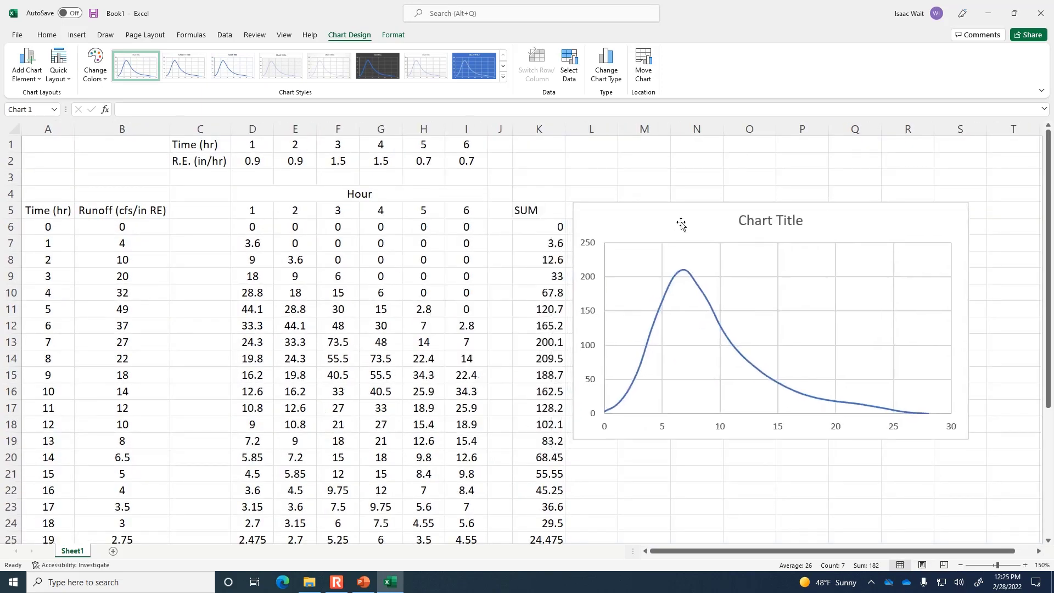
Change the chart title to "Runoff Hydrograph".
{"action": "left_click", "coordinate": [751, 220]}
{"action": "double_click", "coordinate": [751, 220]}
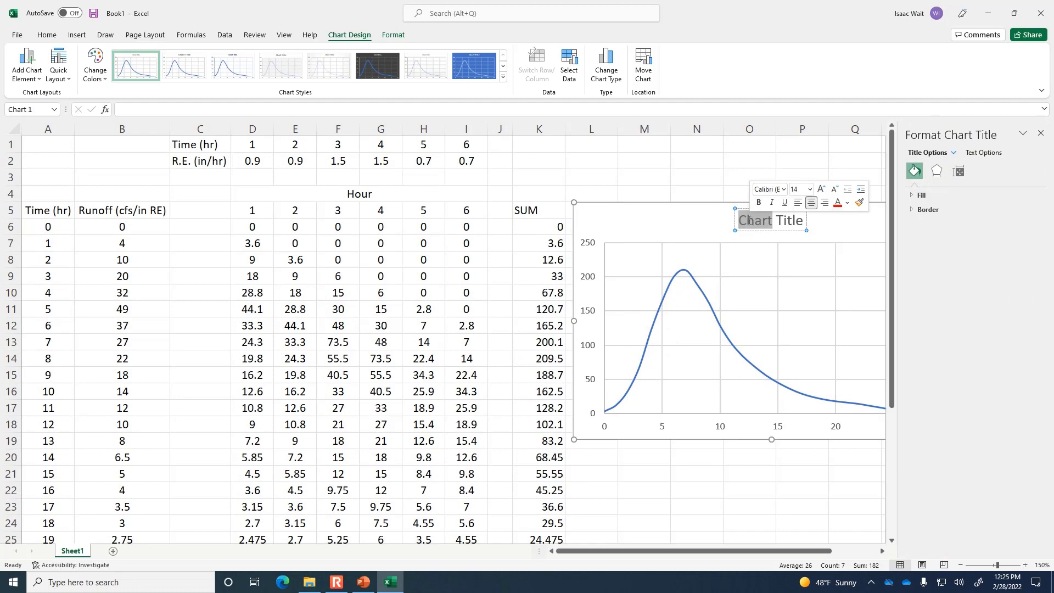
{"action": "triple_click", "coordinate": [747, 221]}
{"action": "type", "text": "Runo"}
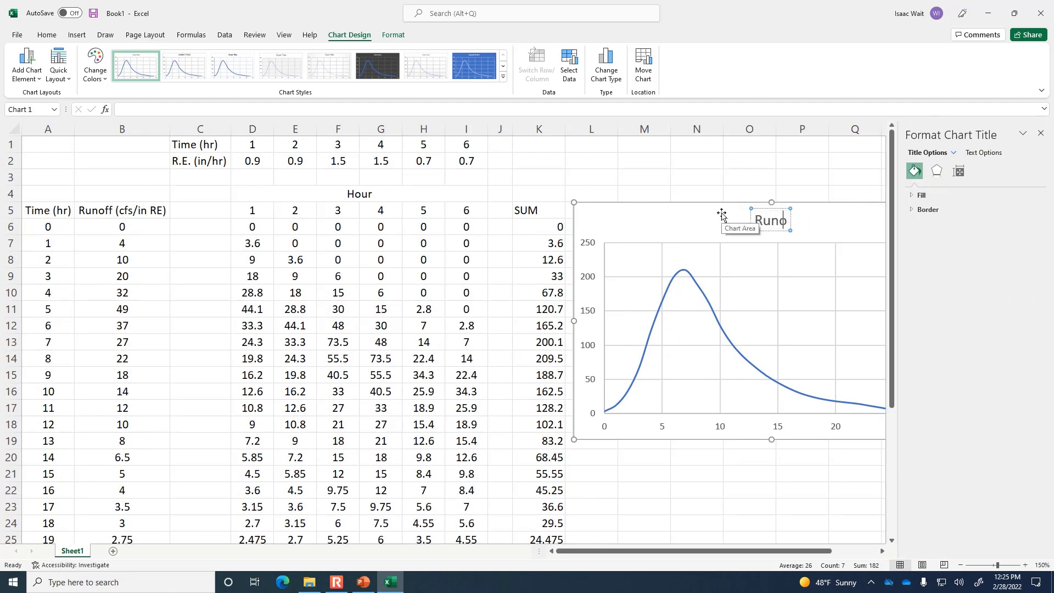
{"action": "type", "text": "ff Hydrograph"}
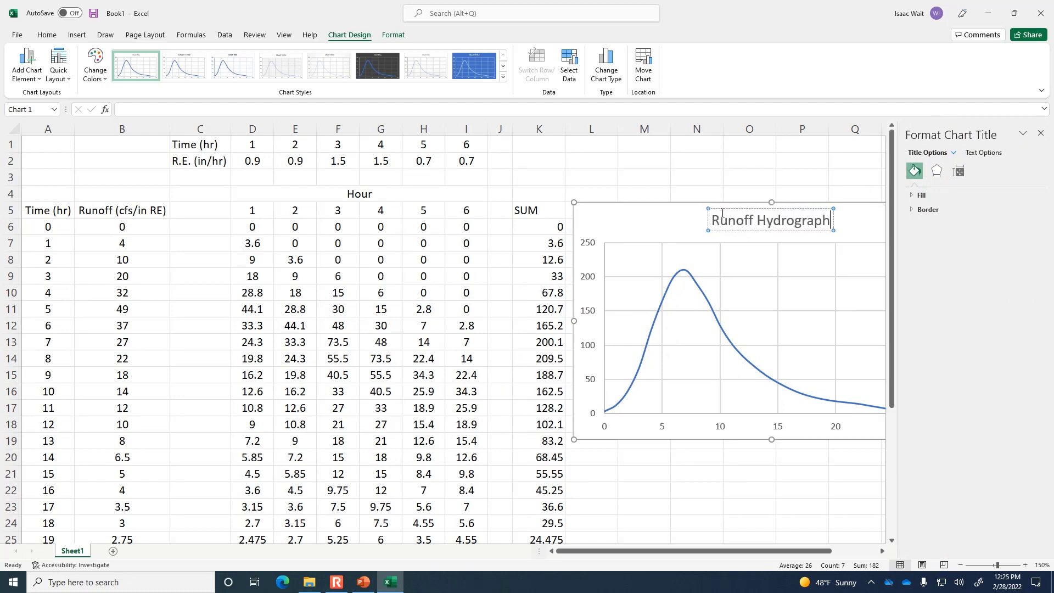
{"action": "left_click", "coordinate": [752, 431]}
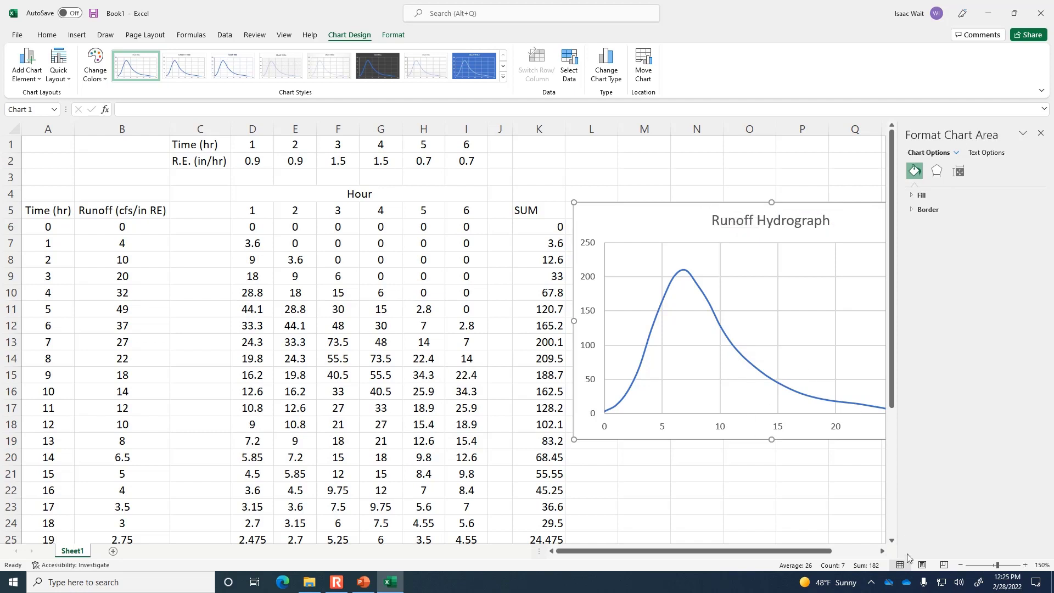
{"action": "left_click", "coordinate": [1042, 133]}
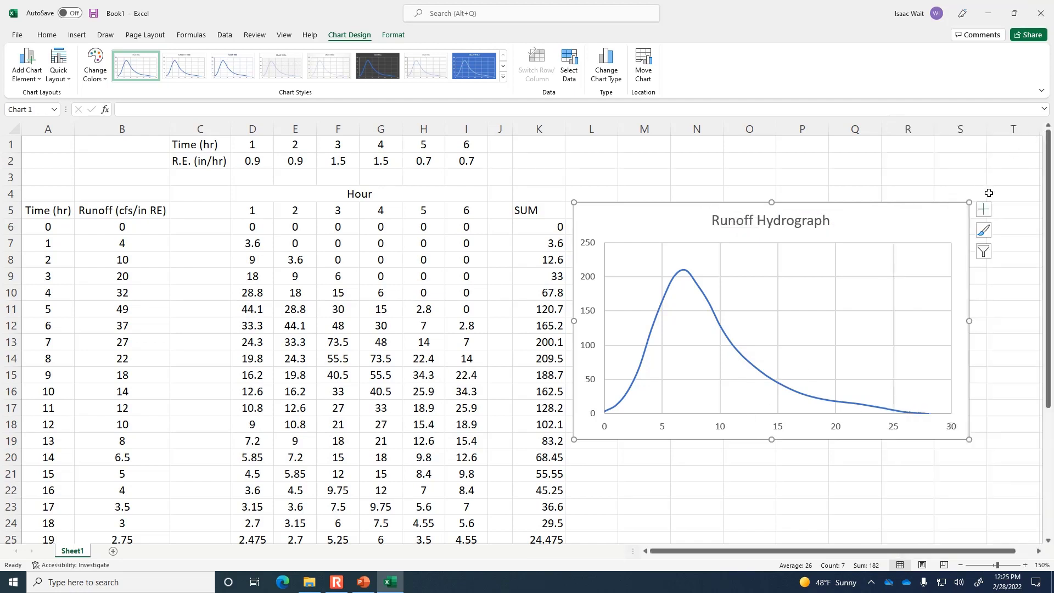
Add axis titles to the chart and enter "Runoff (cfs)" as the horizontal axis title.
{"action": "left_click", "coordinate": [984, 209]}
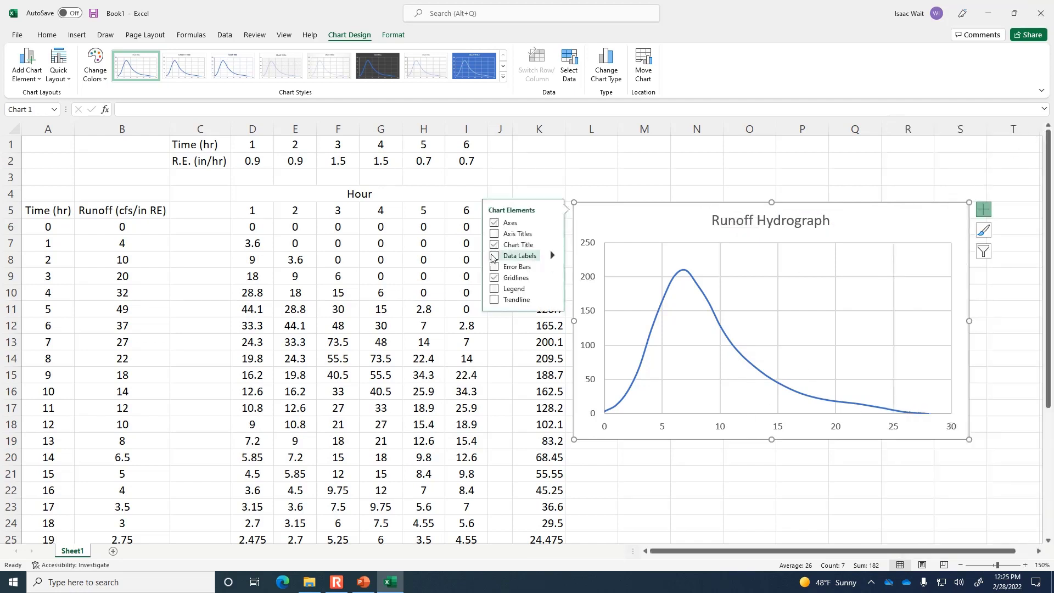
{"action": "left_click", "coordinate": [494, 234]}
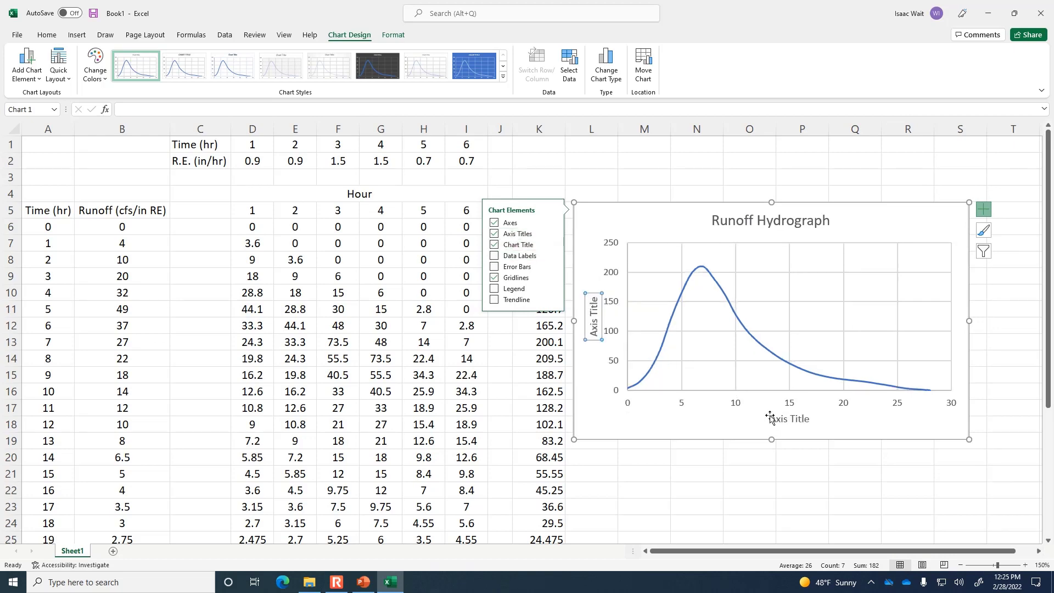
{"action": "double_click", "coordinate": [788, 420]}
{"action": "double_click", "coordinate": [780, 421]}
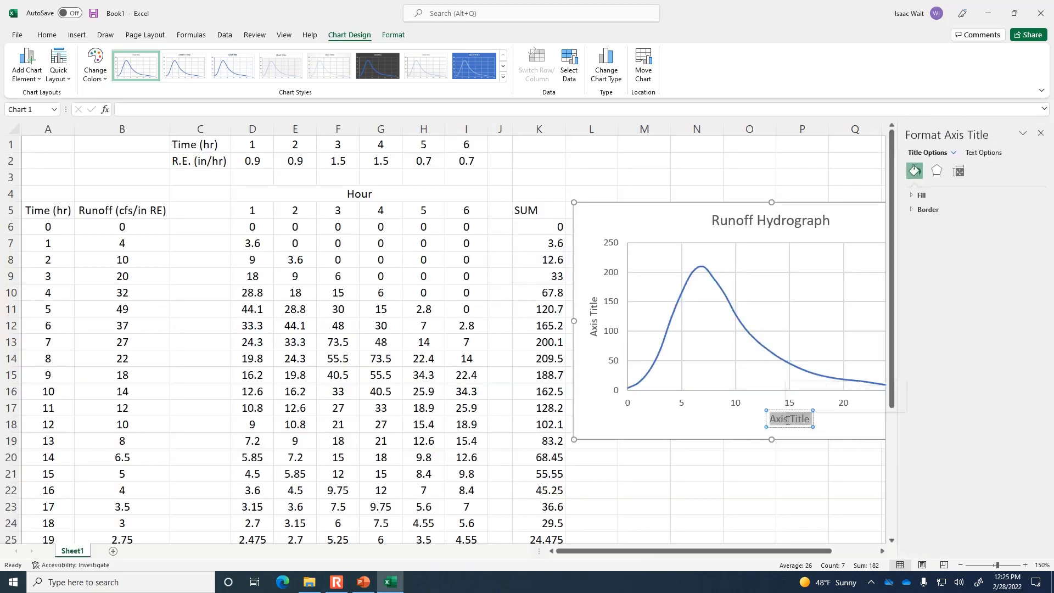
{"action": "triple_click", "coordinate": [781, 421]}
{"action": "type", "text": "Runoff (c"}
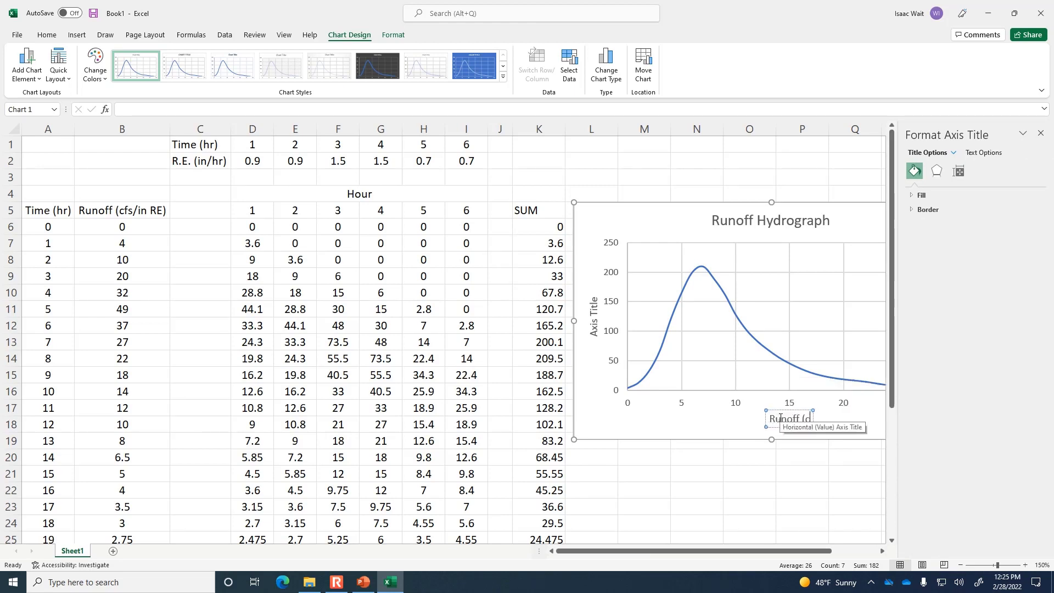
{"action": "type", "text": "fs)"}
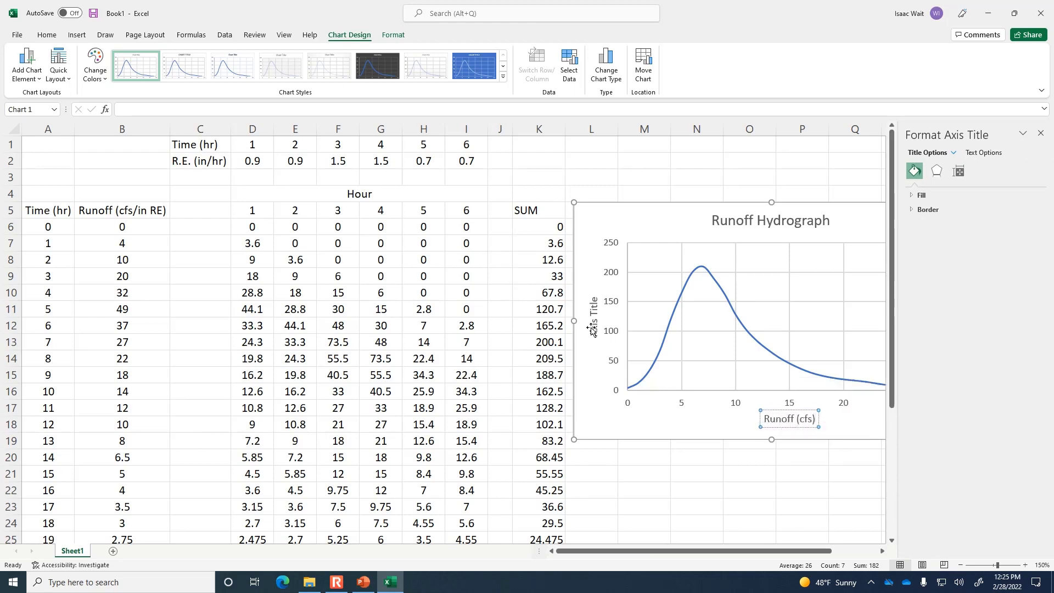
Replace the horizontal axis title with "Time (hr)".
{"action": "key", "text": "BackSpace"}
{"action": "key", "text": "BackSpace"}
{"action": "key", "text": "BackSpace"}
{"action": "key", "text": "BackSpace"}
{"action": "key", "text": "BackSpace"}
{"action": "key", "text": "BackSpace"}
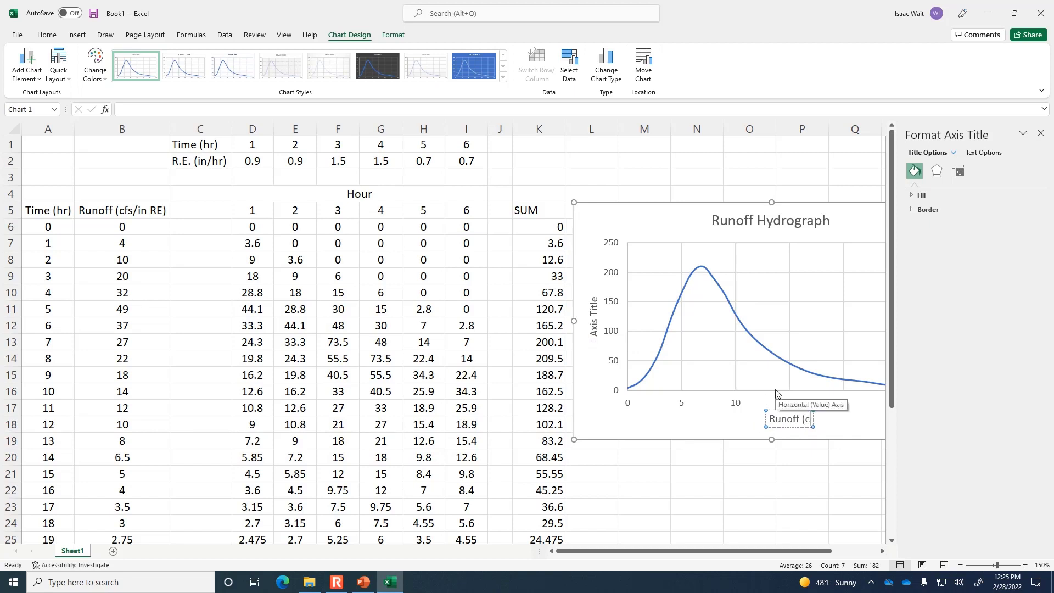
{"action": "key", "text": "BackSpace"}
{"action": "key", "text": "BackSpace"}
{"action": "key", "text": "BackSpace"}
{"action": "key", "text": "BackSpace"}
{"action": "key", "text": "BackSpace"}
{"action": "key", "text": "BackSpace"}
Set the vertical axis title to "Runoff (cfs)" and deselect the chart.
{"action": "left_click", "coordinate": [593, 325]}
{"action": "left_click_drag", "start_coordinate": [594, 336], "coordinate": [594, 299]}
{"action": "type", "text": "Runoff"}
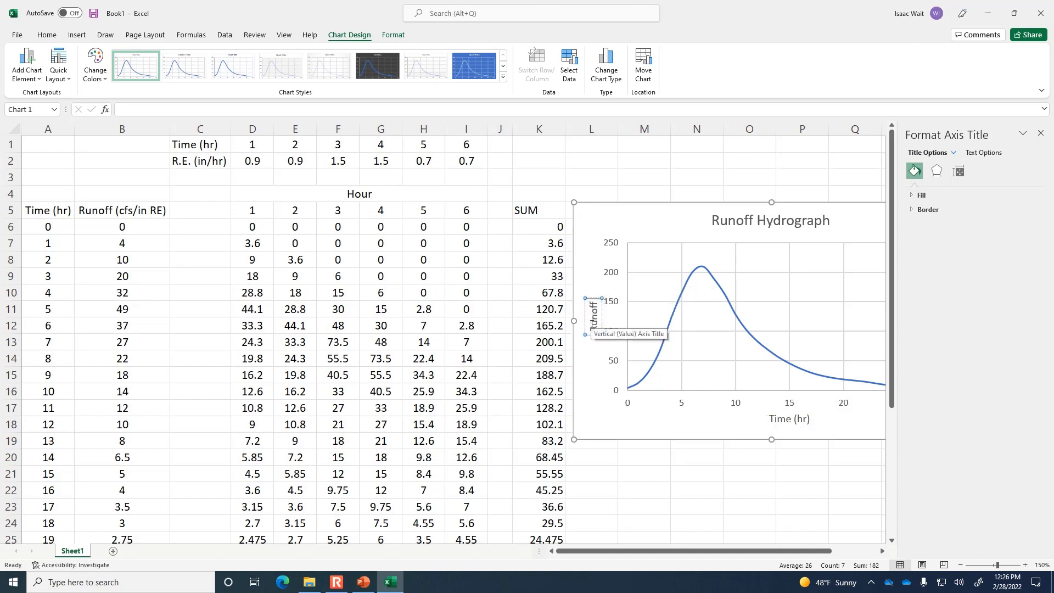
{"action": "type", "text": " (cfs)"}
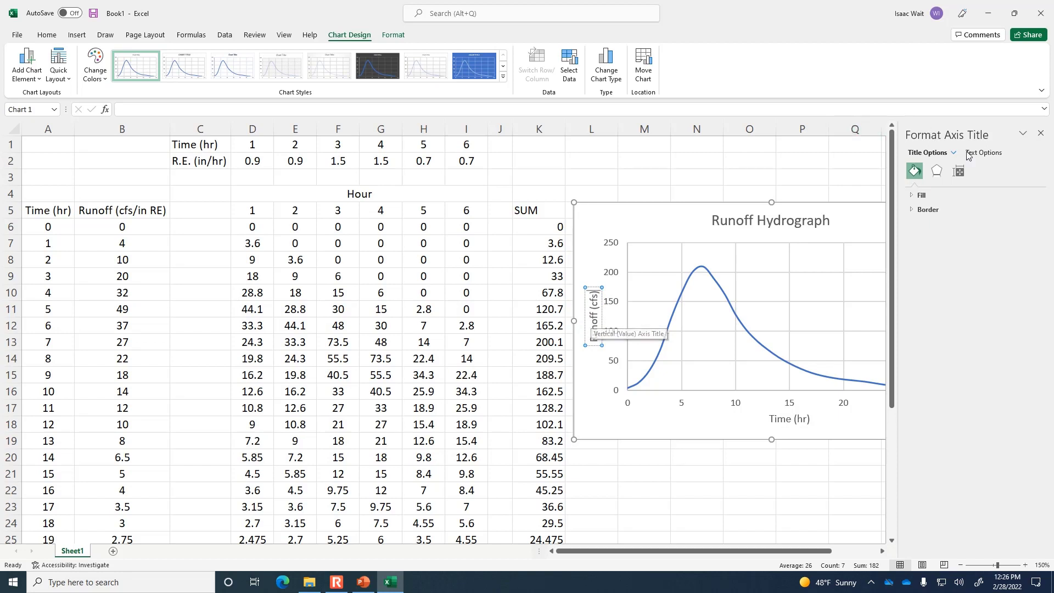
{"action": "left_click", "coordinate": [1041, 133]}
{"action": "left_click", "coordinate": [926, 492]}
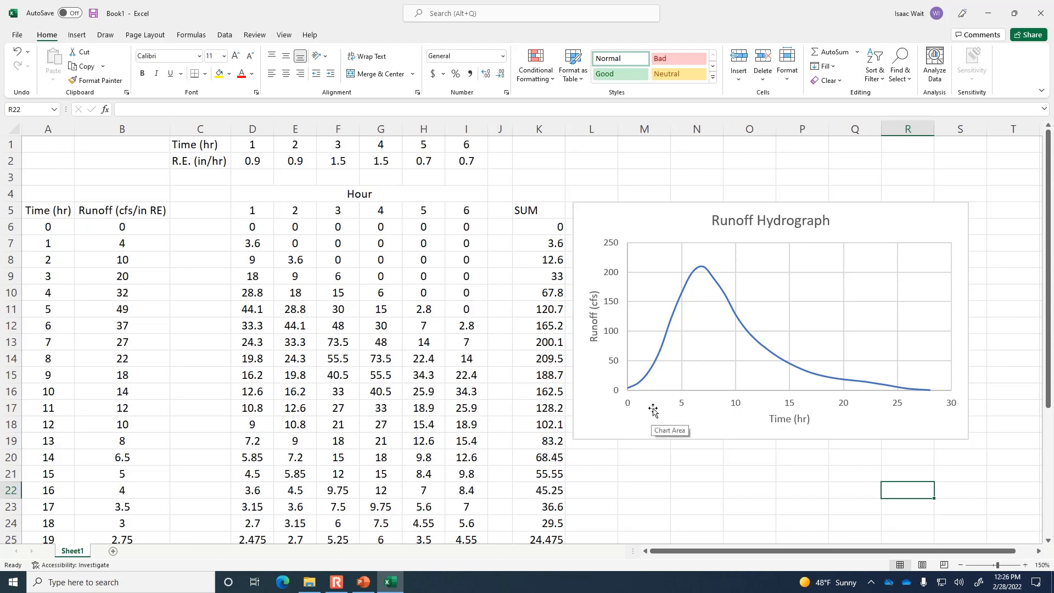
Examine the sum in K14, the hour headings in rows 1 and 5, and the unit hydrograph runoff values in column B.
{"action": "left_click", "coordinate": [555, 360]}
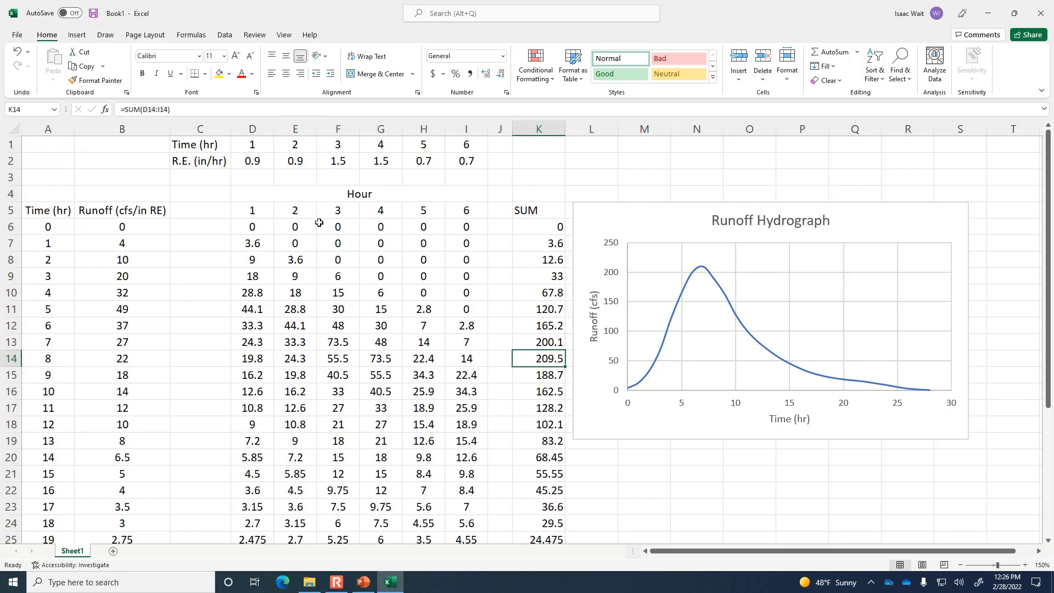
{"action": "left_click", "coordinate": [296, 214]}
{"action": "left_click", "coordinate": [302, 145]}
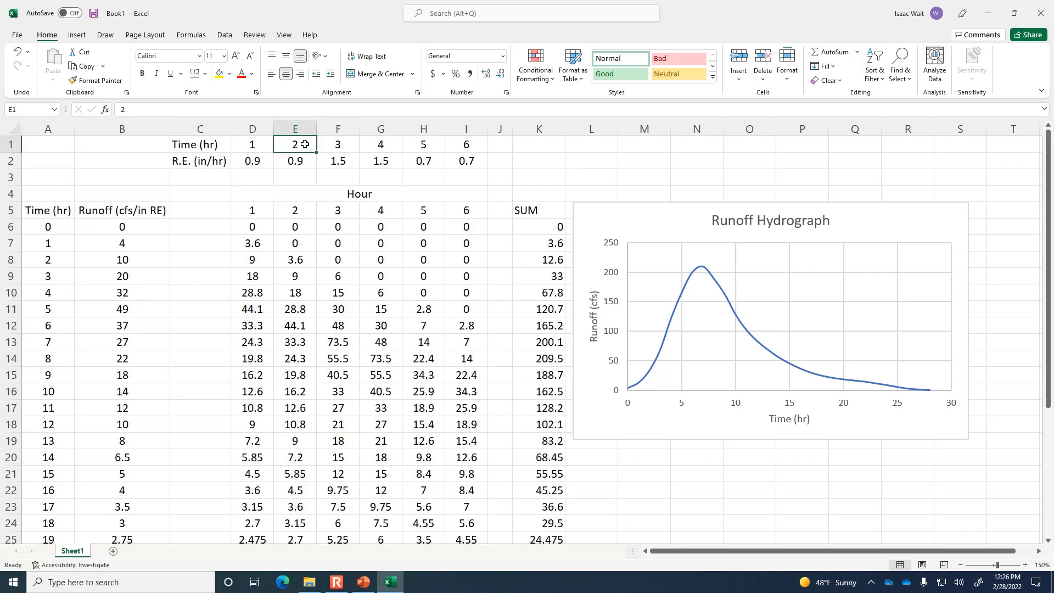
{"action": "left_click", "coordinate": [254, 210]}
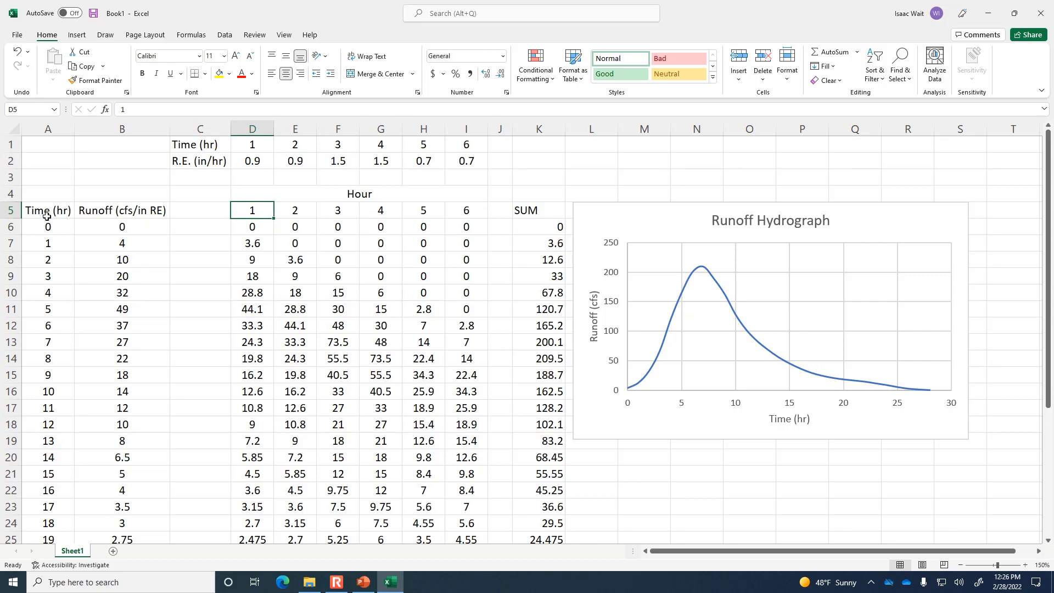
{"action": "left_click_drag", "start_coordinate": [98, 224], "coordinate": [134, 370]}
{"action": "scroll", "coordinate": [136, 354], "scroll_direction": "up", "scroll_amount": 4}
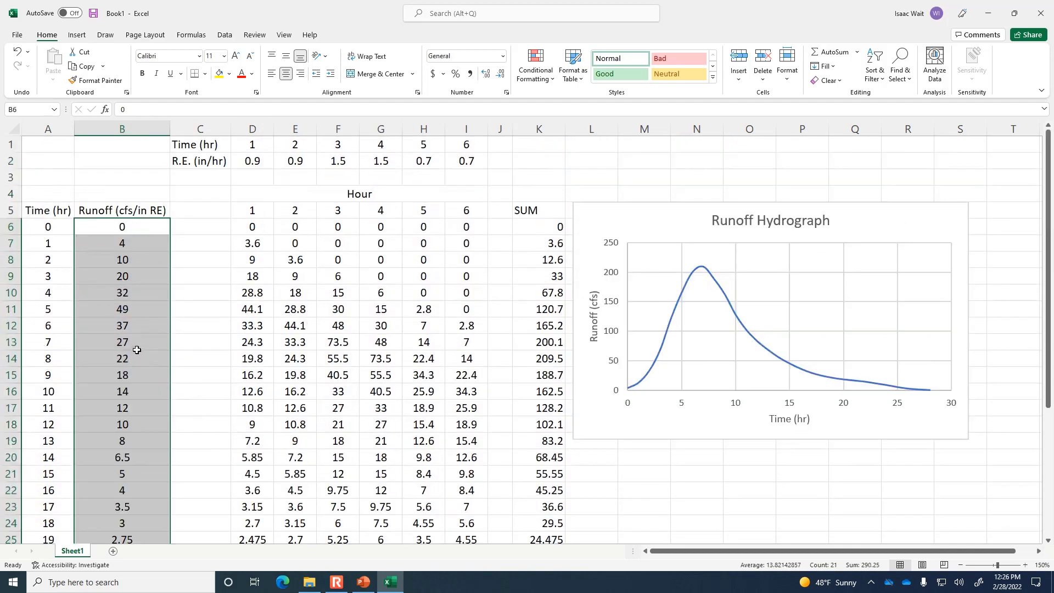
{"action": "left_click", "coordinate": [213, 298]}
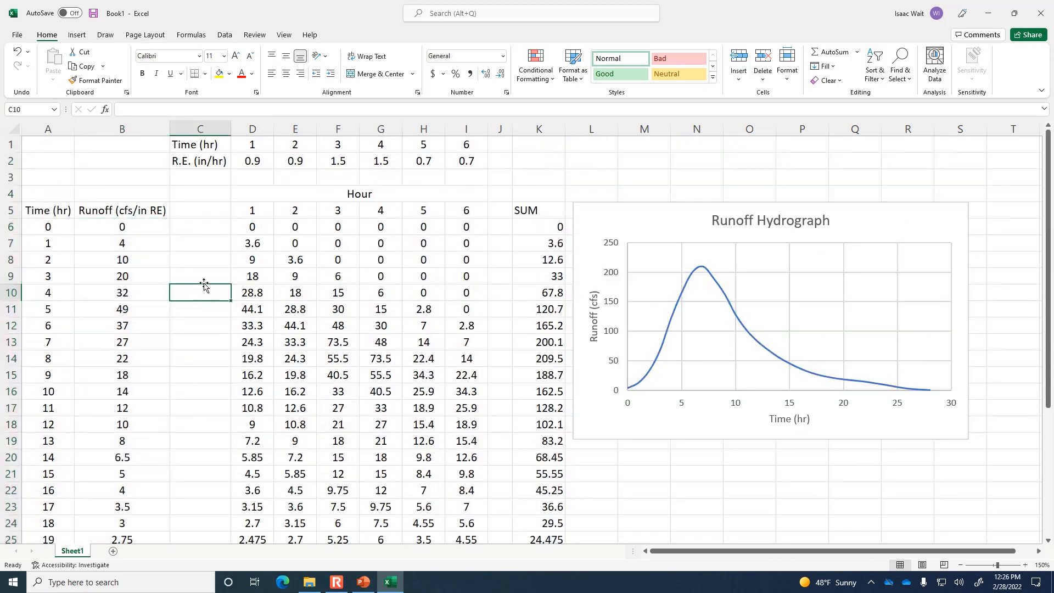
{"action": "left_click_drag", "start_coordinate": [137, 225], "coordinate": [117, 468]}
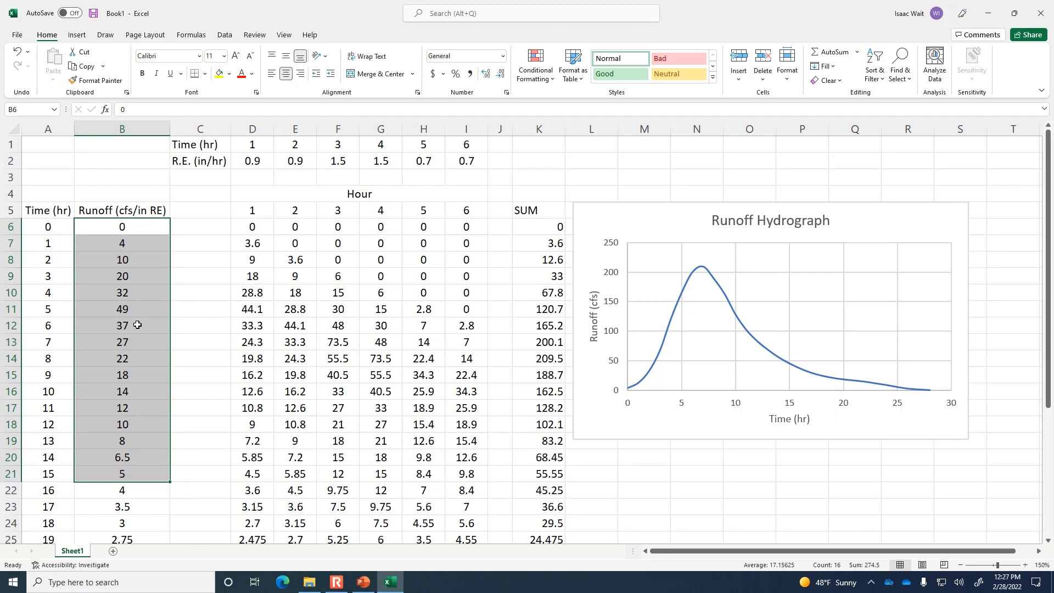
Review the rainfall excess for hours 1 and 2, check it against the storm table on the PowerPoint slide, and return to the Excel workbook.
{"action": "left_click", "coordinate": [128, 244]}
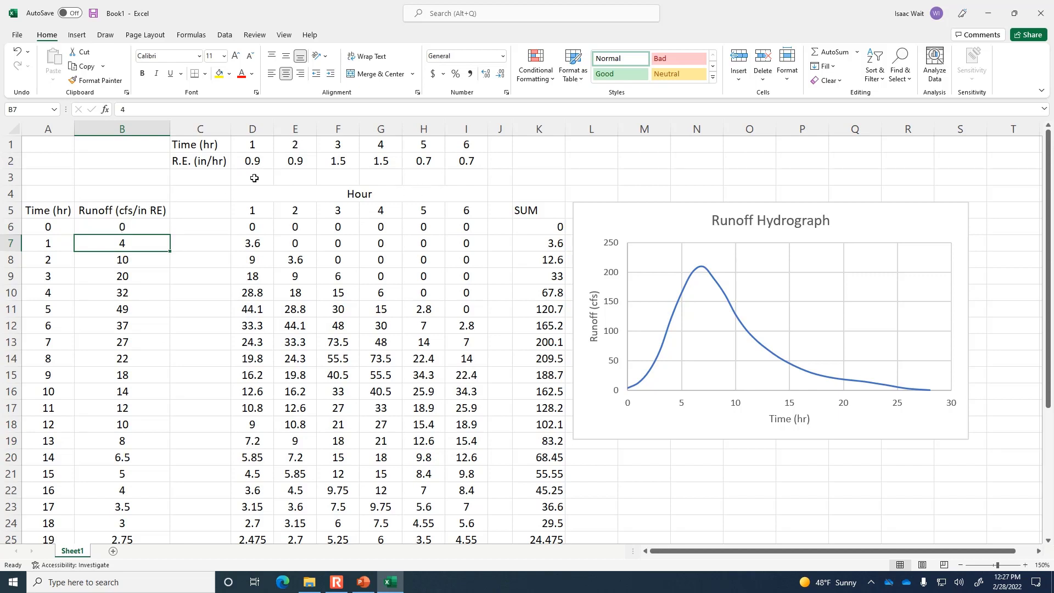
{"action": "left_click", "coordinate": [245, 164]}
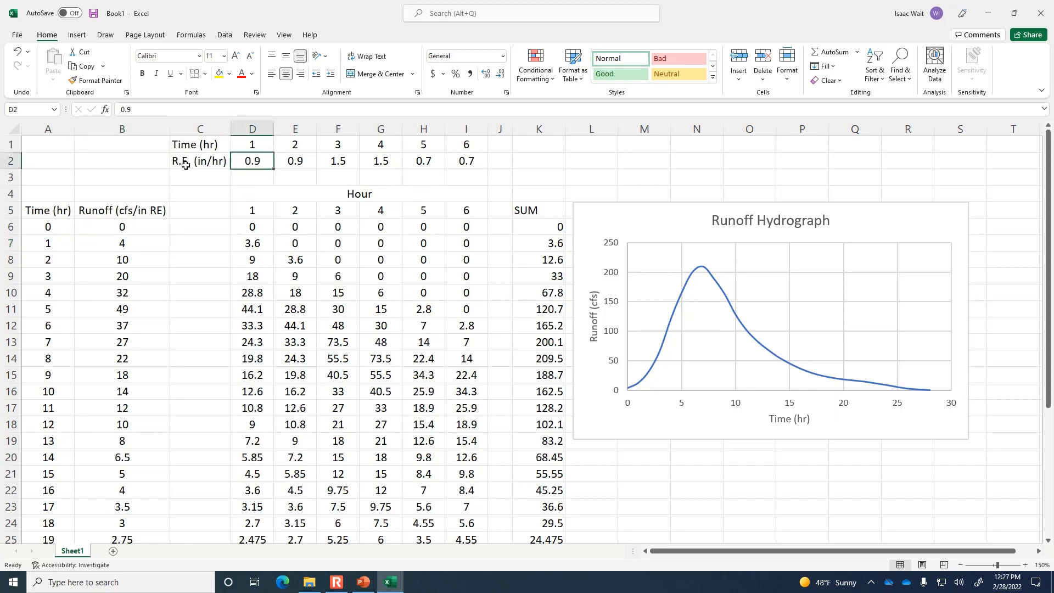
{"action": "left_click_drag", "start_coordinate": [186, 166], "coordinate": [261, 171]}
{"action": "left_click", "coordinate": [261, 163]}
{"action": "left_click_drag", "start_coordinate": [212, 154], "coordinate": [277, 162]}
{"action": "left_click", "coordinate": [286, 162]}
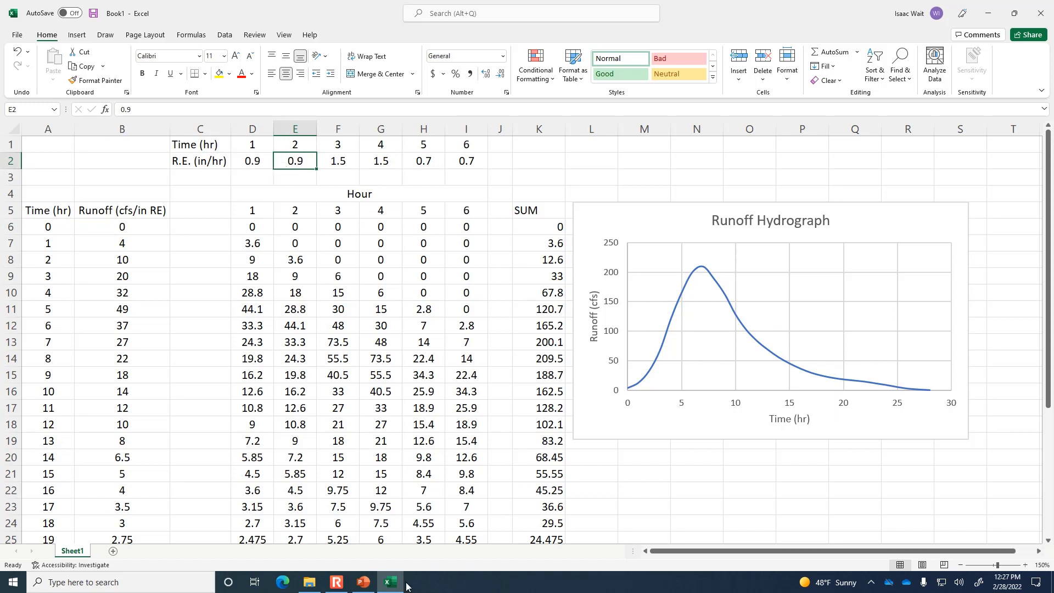
{"action": "left_click", "coordinate": [364, 585]}
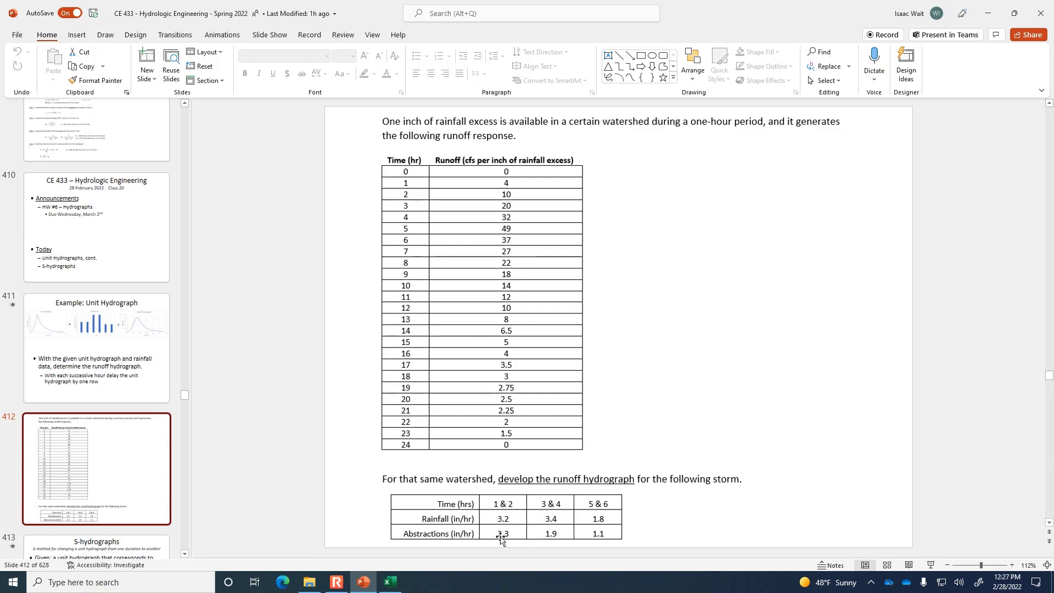
{"action": "left_click", "coordinate": [390, 582]}
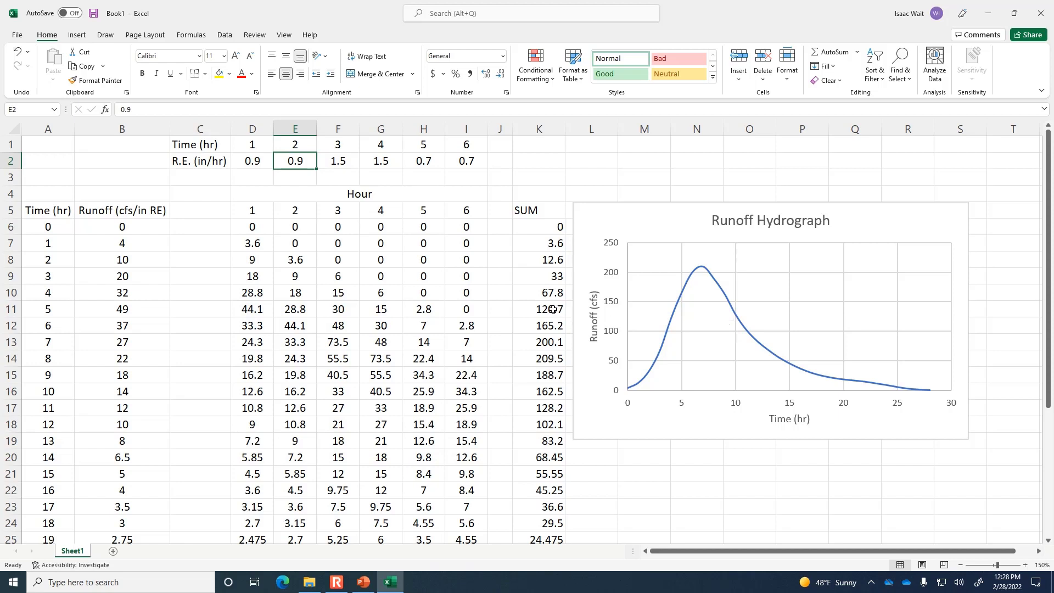
Examine the lagged starting cells of the hour 2, 3 and 4 columns and the first sums in K6:K7.
{"action": "left_click", "coordinate": [295, 228]}
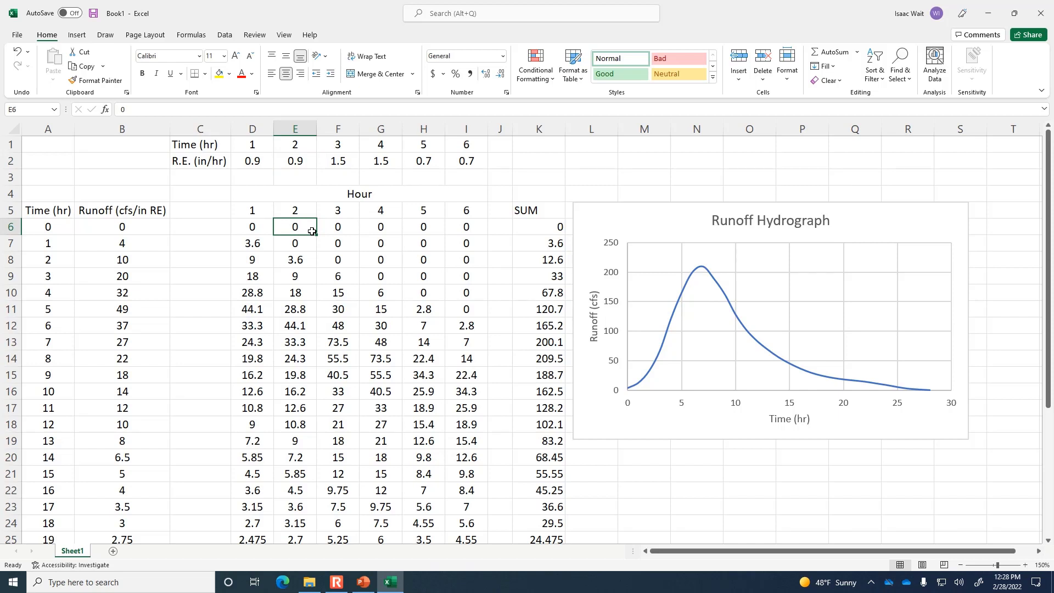
{"action": "left_click", "coordinate": [333, 226]}
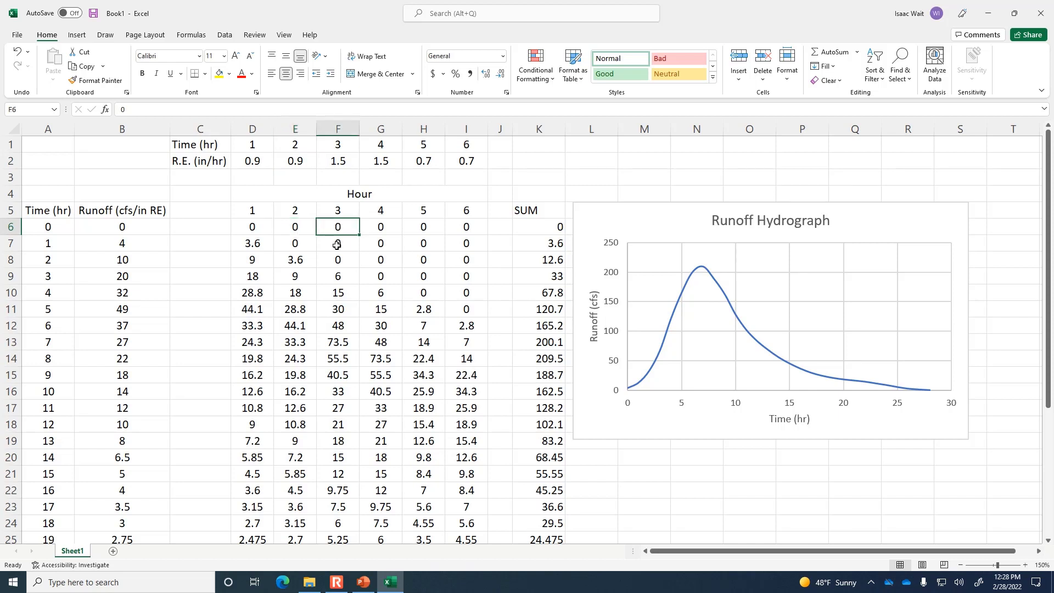
{"action": "left_click", "coordinate": [337, 245]}
{"action": "left_click", "coordinate": [338, 259]}
{"action": "left_click", "coordinate": [337, 272]}
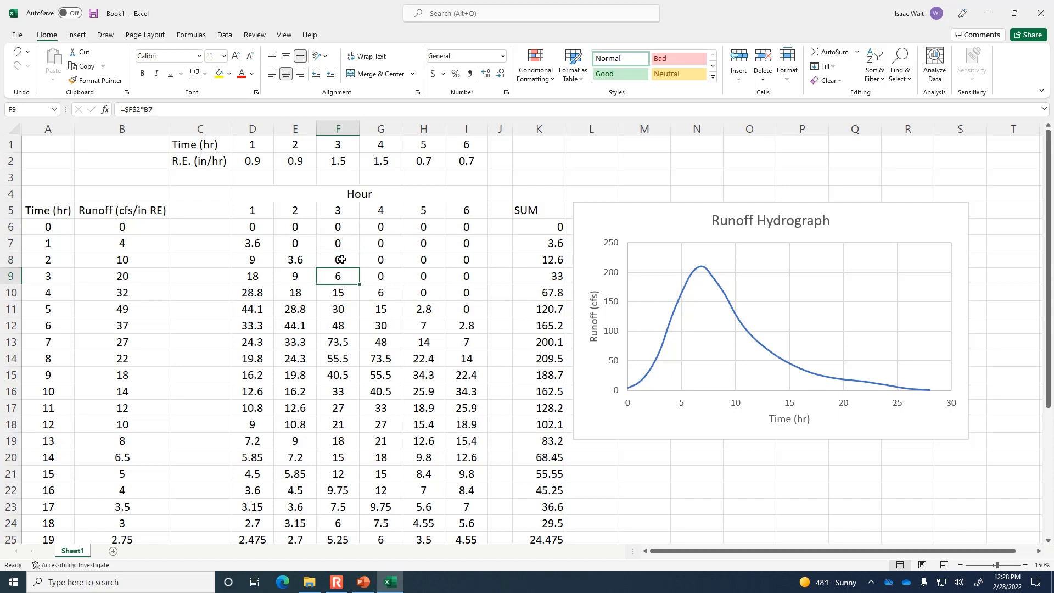
{"action": "left_click", "coordinate": [376, 227]}
{"action": "left_click", "coordinate": [376, 244]}
{"action": "left_click", "coordinate": [374, 257]}
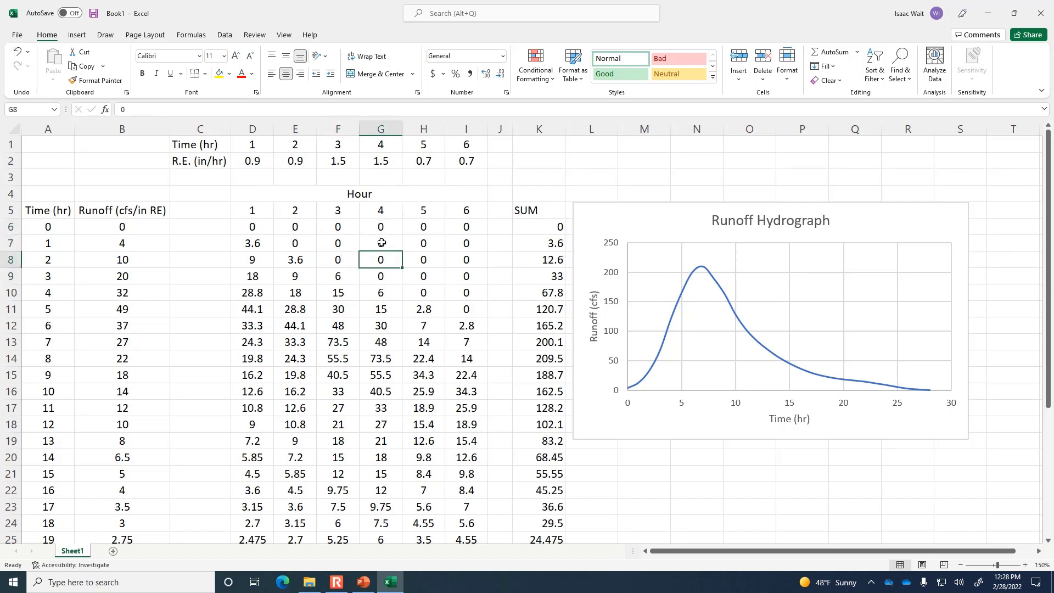
{"action": "left_click_drag", "start_coordinate": [531, 226], "coordinate": [540, 245]}
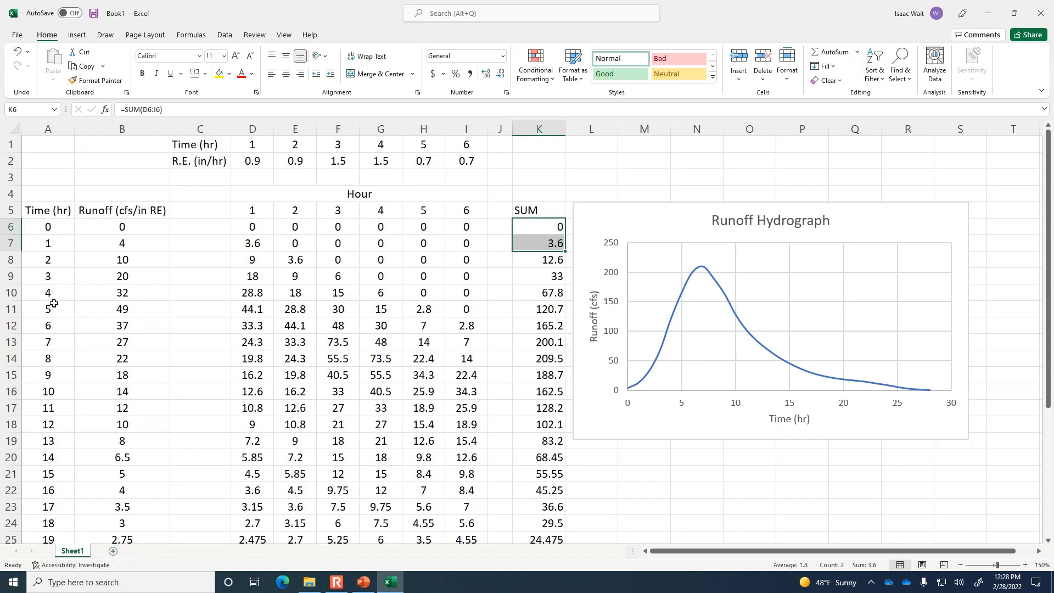
Save the workbook as "hydrograph" in the Temp folder on Local Disk (C:).
{"action": "left_click", "coordinate": [93, 13]}
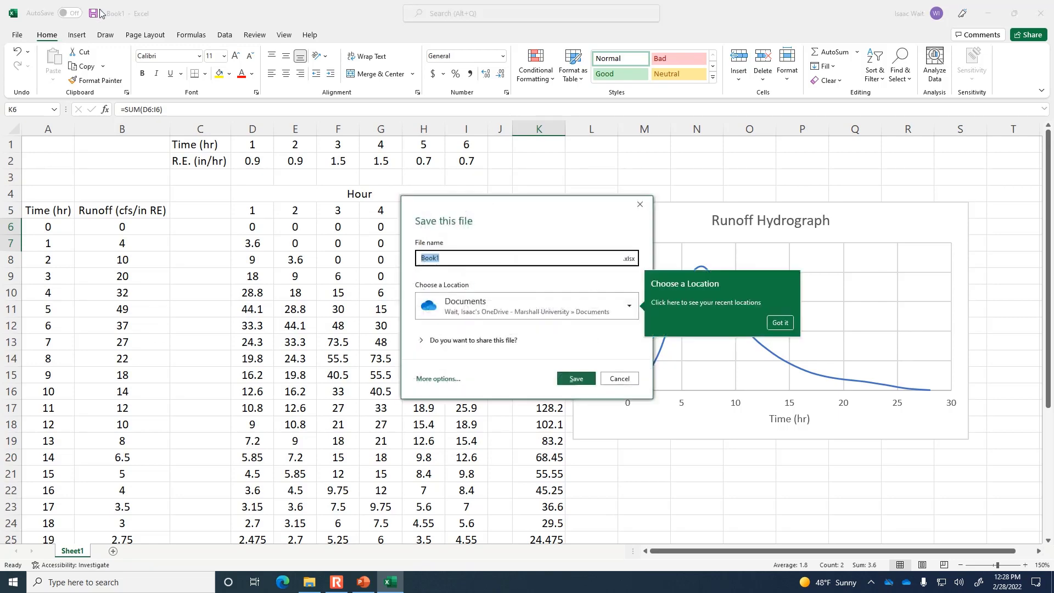
{"action": "left_click", "coordinate": [438, 379]}
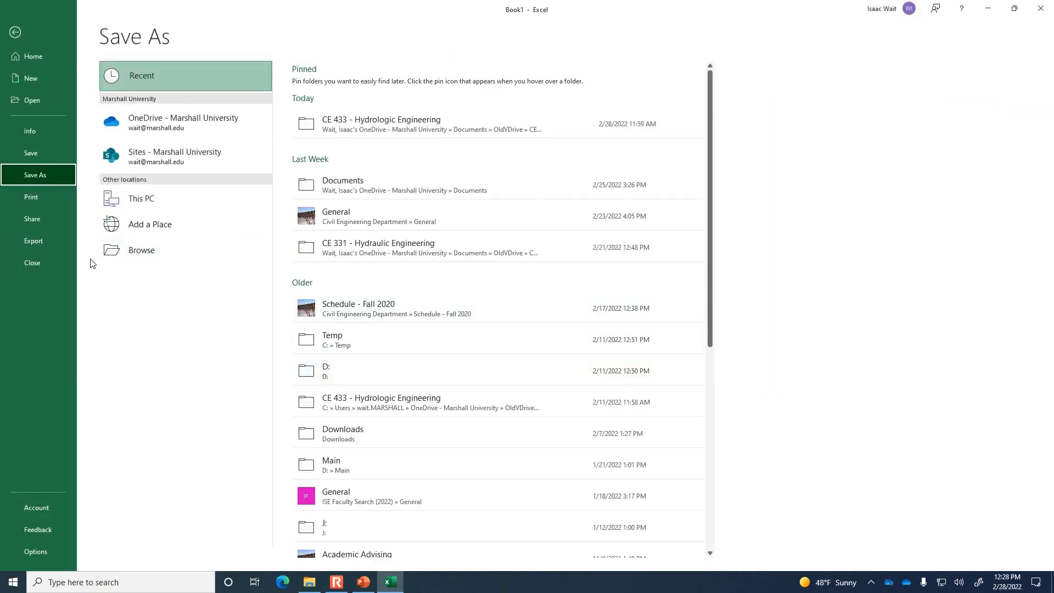
{"action": "left_click", "coordinate": [127, 254]}
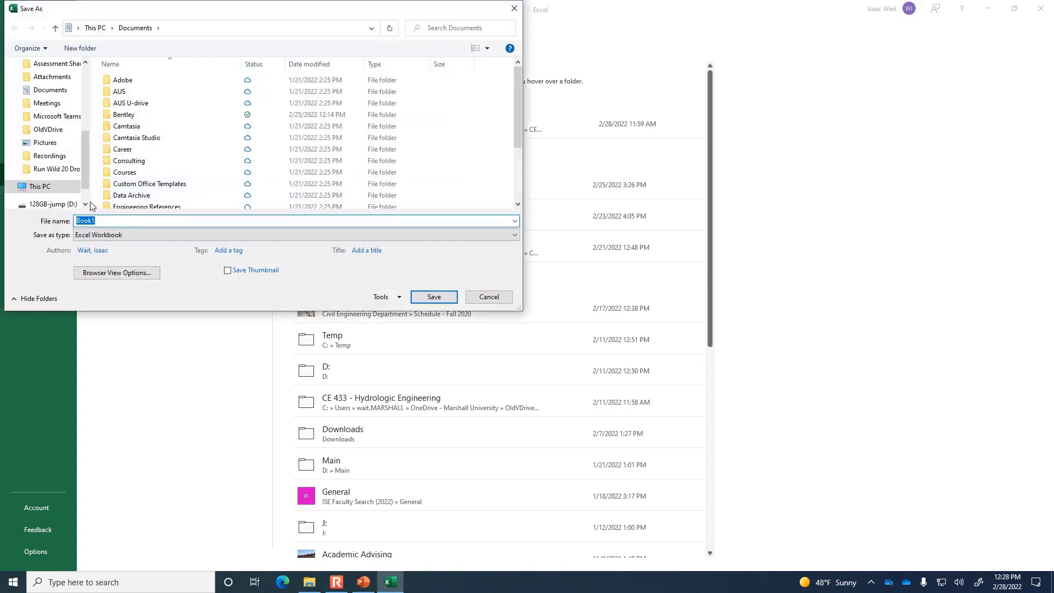
{"action": "scroll", "coordinate": [49, 170], "scroll_direction": "down", "scroll_amount": 1}
{"action": "left_click", "coordinate": [40, 160]}
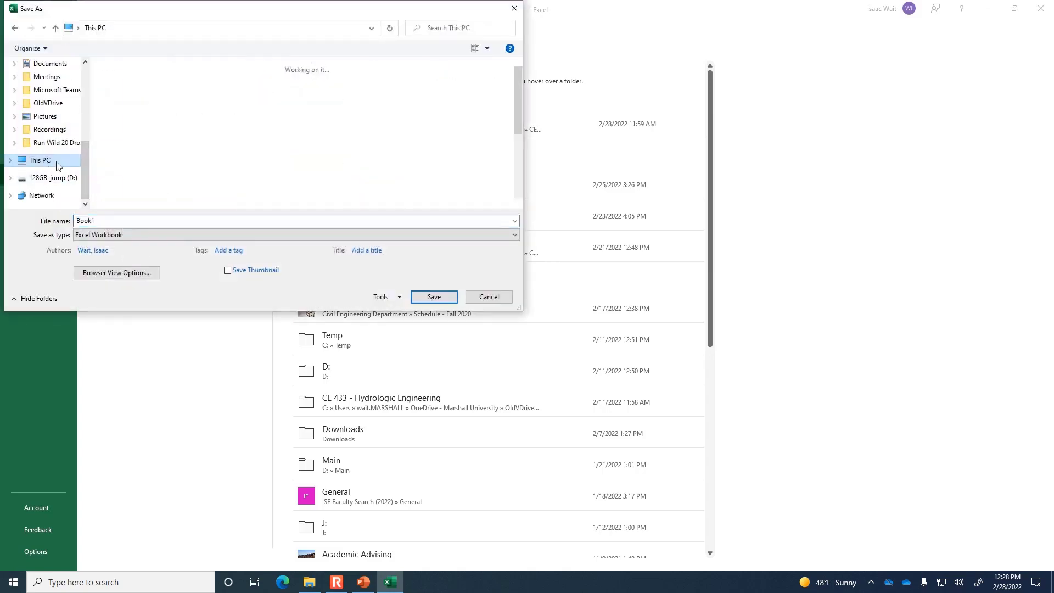
{"action": "scroll", "coordinate": [186, 124], "scroll_direction": "down", "scroll_amount": 5}
{"action": "double_click", "coordinate": [187, 118]}
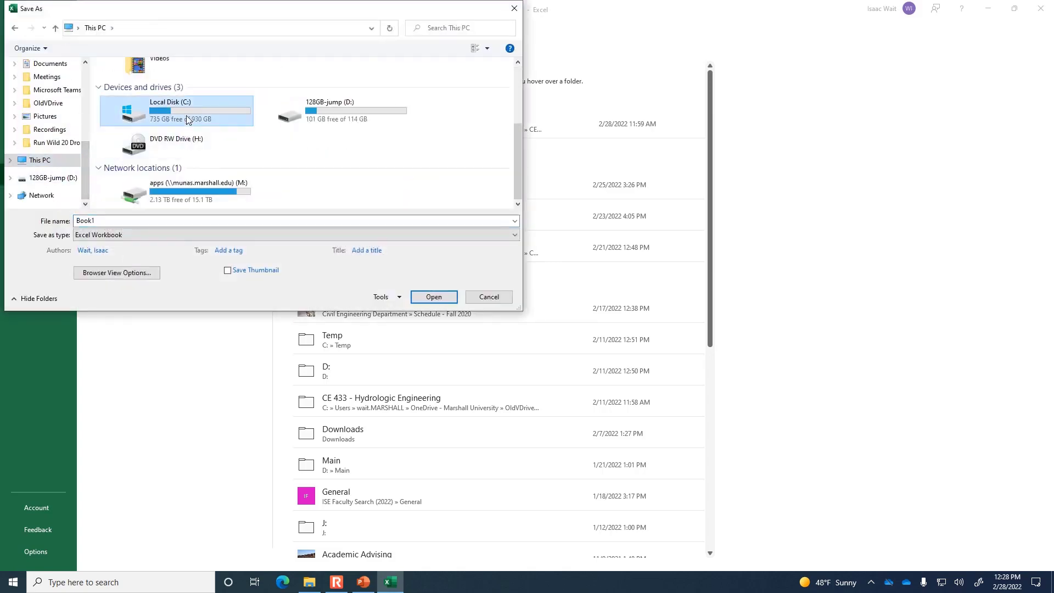
{"action": "double_click", "coordinate": [151, 172]}
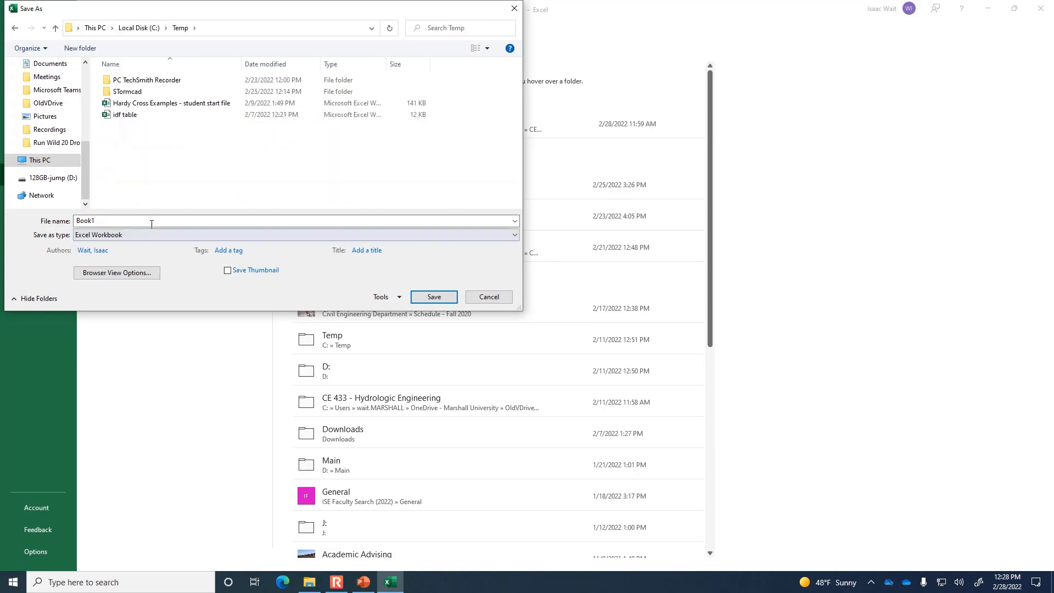
{"action": "left_click", "coordinate": [190, 215]}
{"action": "type", "text": "hydrograph"}
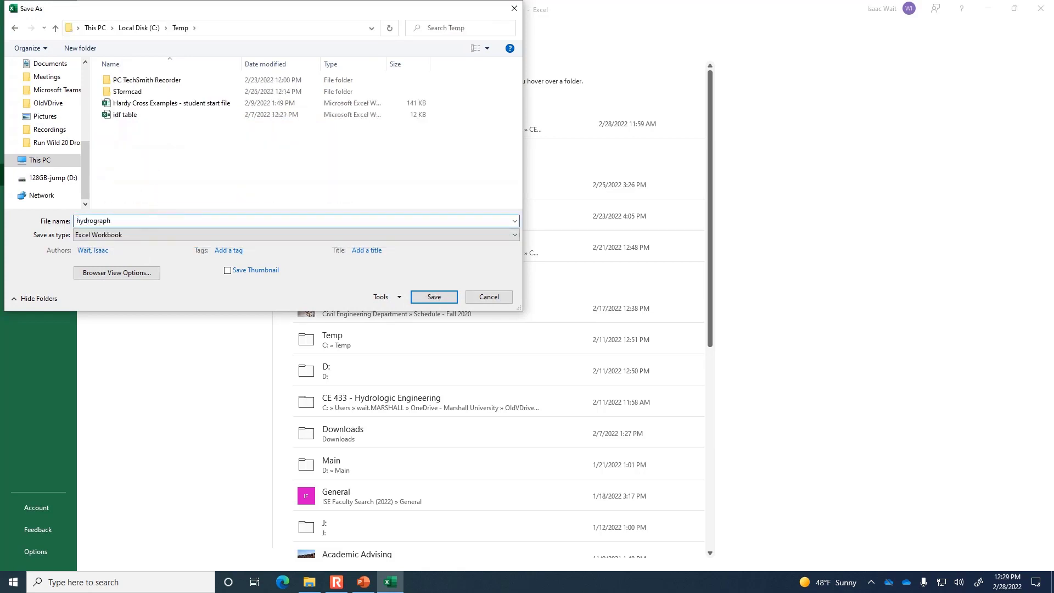
{"action": "key", "text": "Return"}
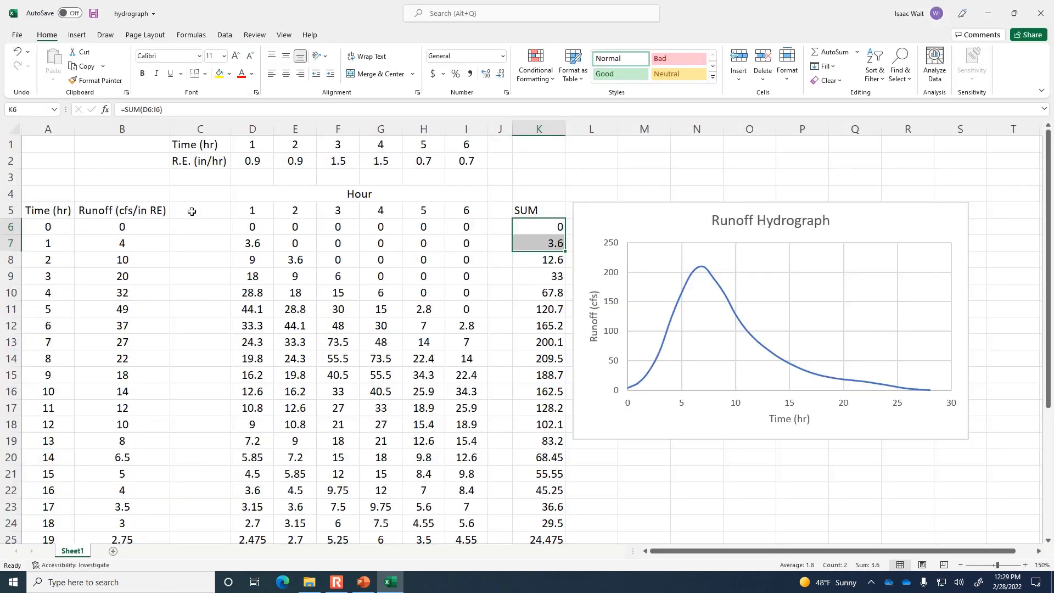
Add a new worksheet to the workbook, and switch to PowerPoint to present the S-hydrographs slide.
{"action": "left_click", "coordinate": [114, 551]}
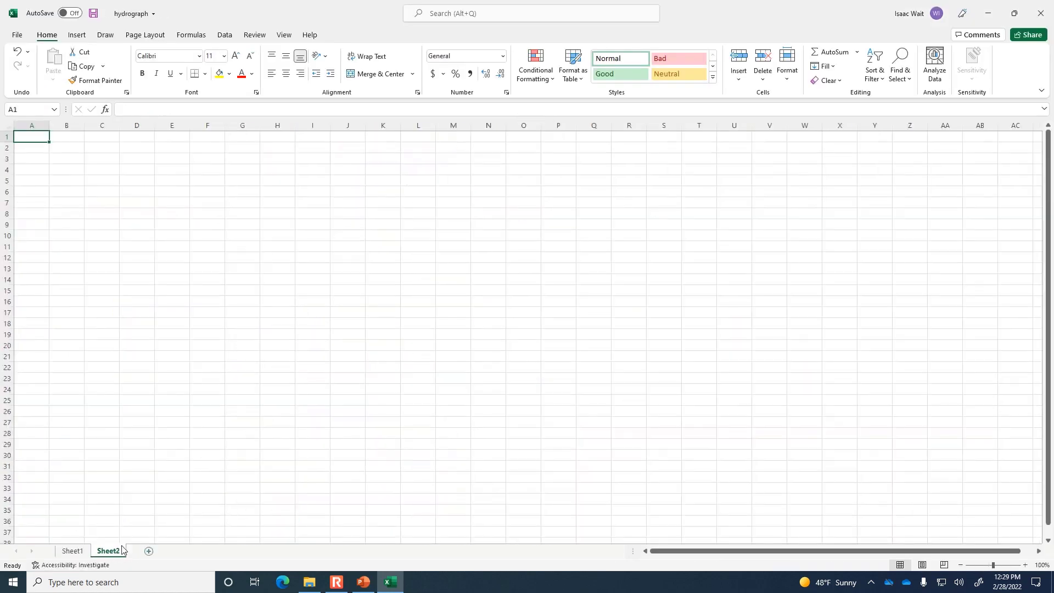
{"action": "left_click", "coordinate": [363, 582]}
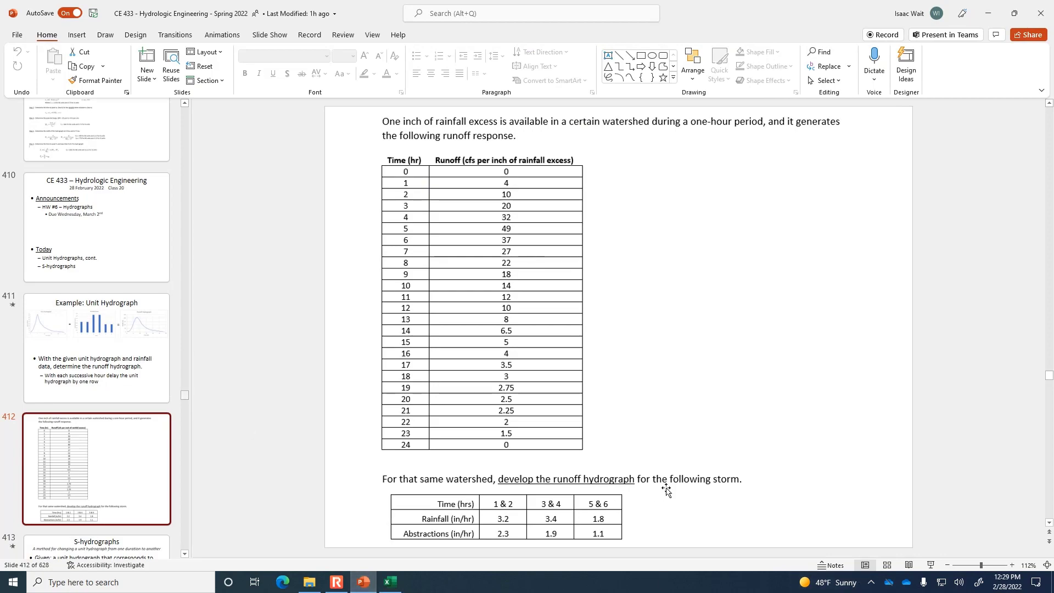
{"action": "left_click", "coordinate": [930, 570]}
{"action": "left_click", "coordinate": [953, 545]}
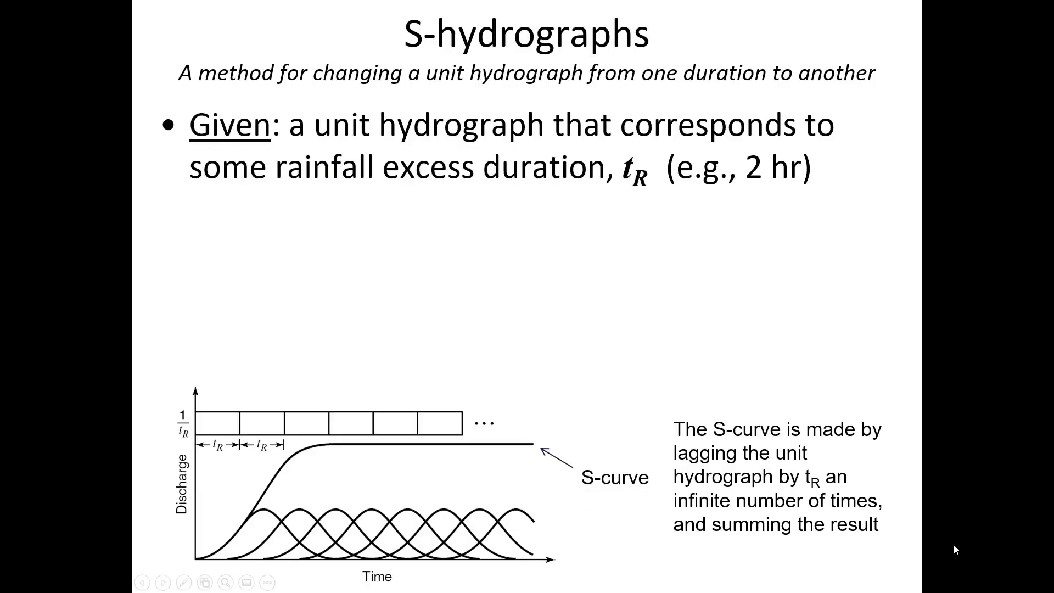
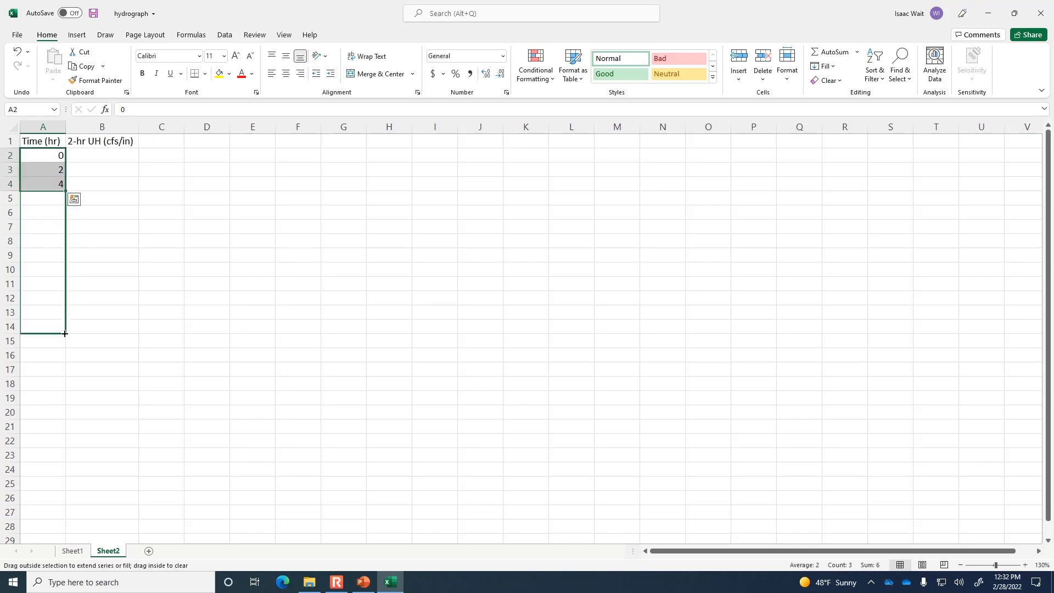
Enter the 2-hr unit hydrograph values 0, 69, 143 and 328 in B2:B5 for hours 0 to 6.
{"action": "left_click", "coordinate": [101, 155]}
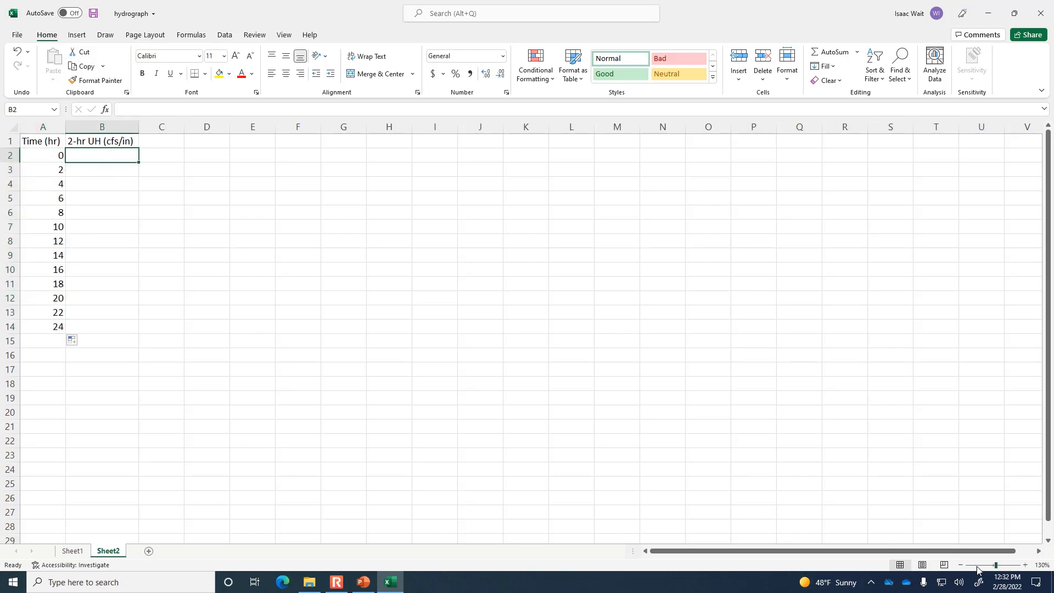
{"action": "left_click", "coordinate": [1026, 565]}
{"action": "left_click", "coordinate": [1025, 565]}
{"action": "left_click", "coordinate": [1026, 565]}
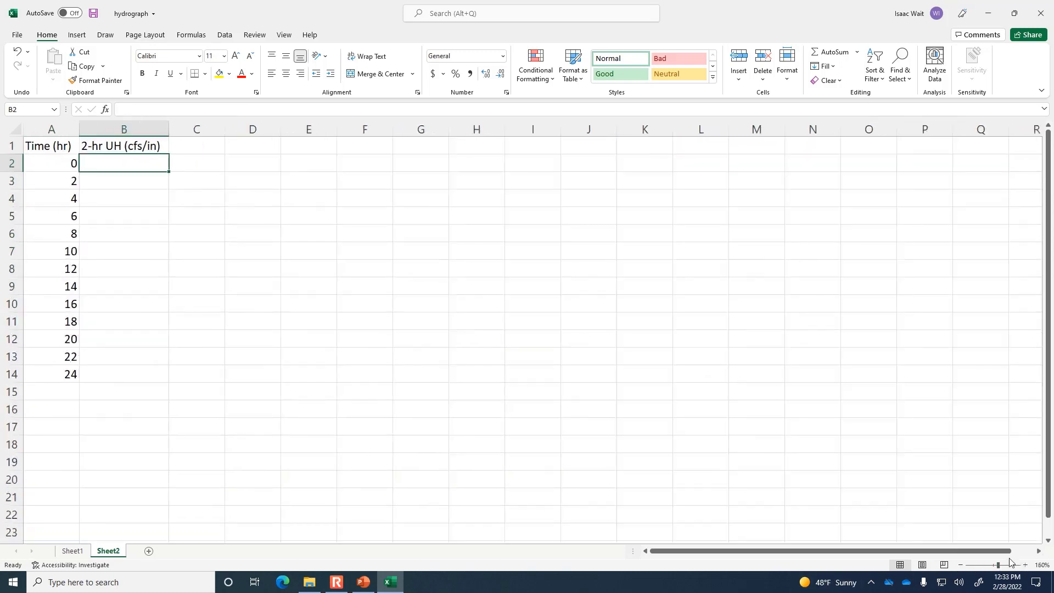
{"action": "type", "text": "0"}
{"action": "key", "text": "Return"}
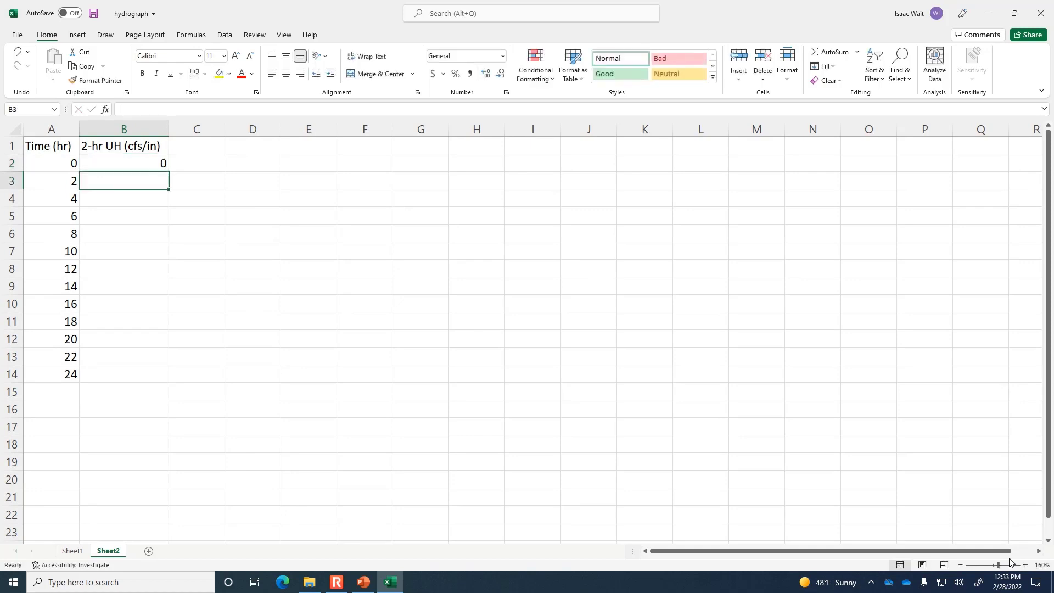
{"action": "type", "text": "69"}
{"action": "key", "text": "Return"}
{"action": "type", "text": "1"}
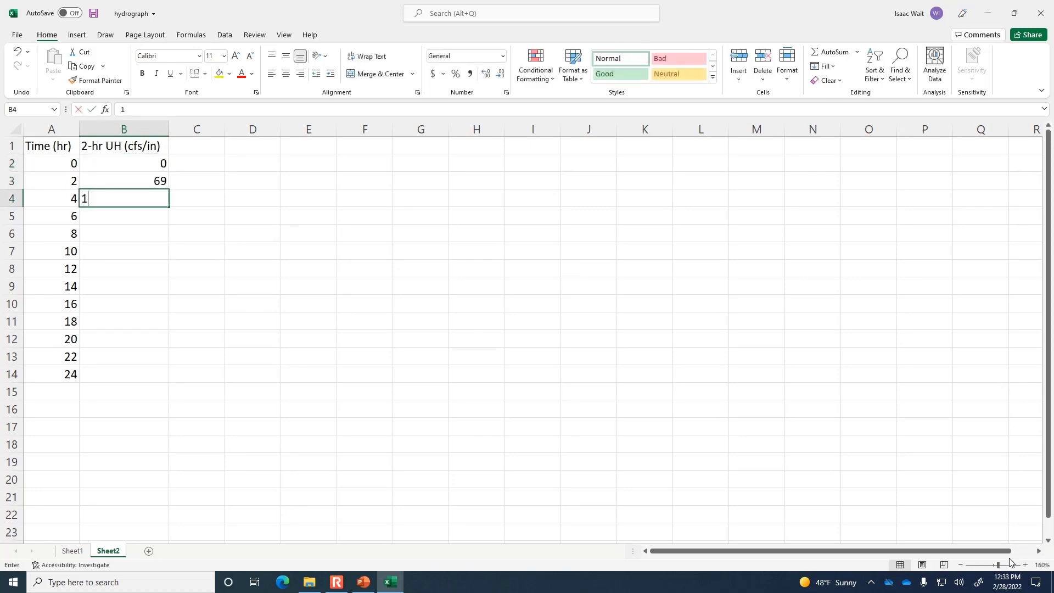
{"action": "type", "text": "43"}
{"action": "key", "text": "Return"}
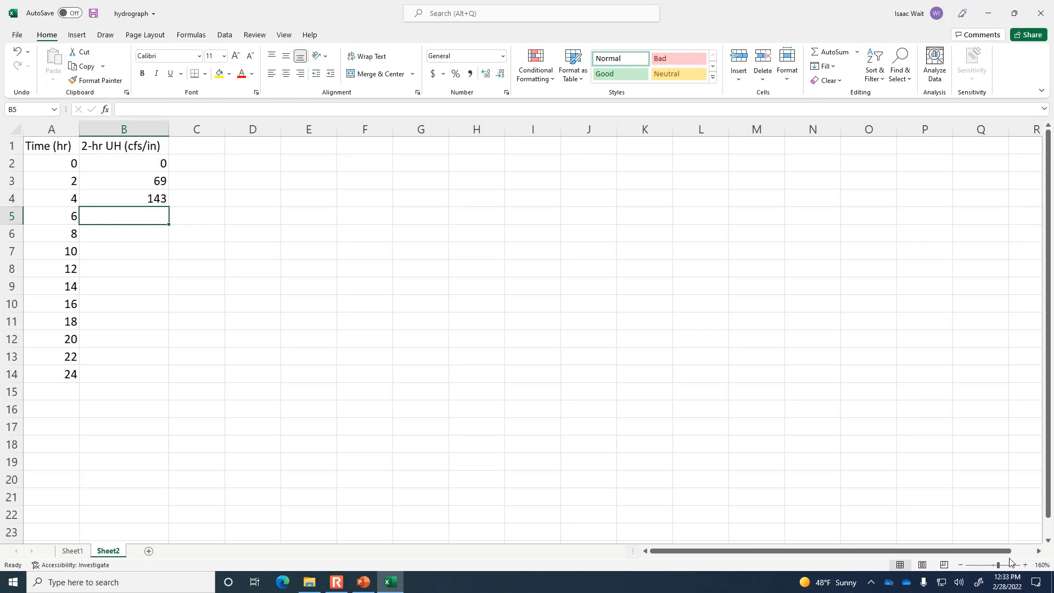
{"action": "type", "text": "328"}
{"action": "key", "text": "Return"}
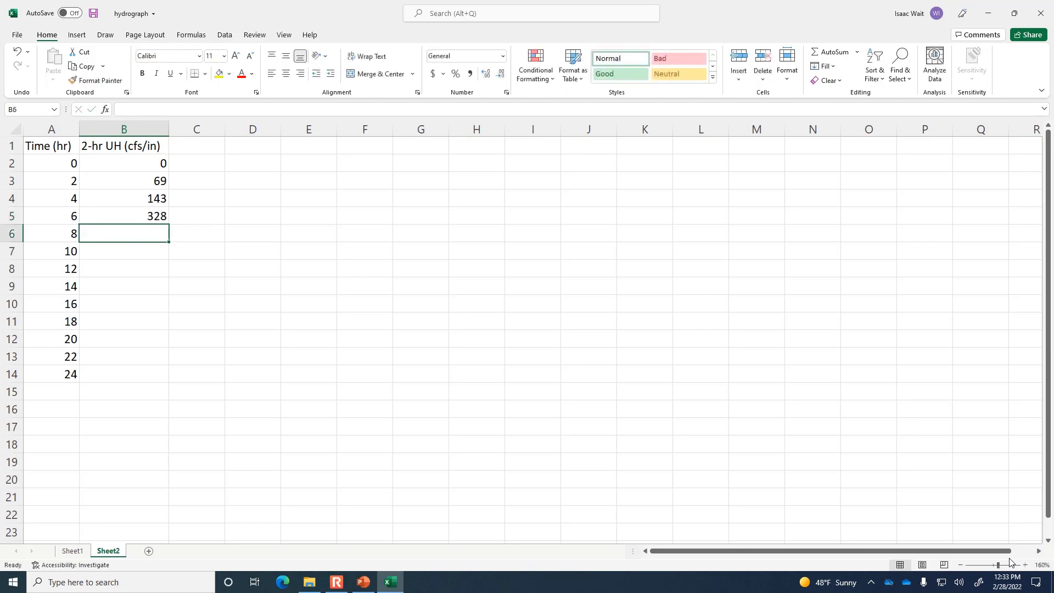
Enter the 2-hr unit hydrograph values 389, 352, 266 and 192 in B6:B9 for hours 8 to 14.
{"action": "type", "text": "389"}
{"action": "key", "text": "Return"}
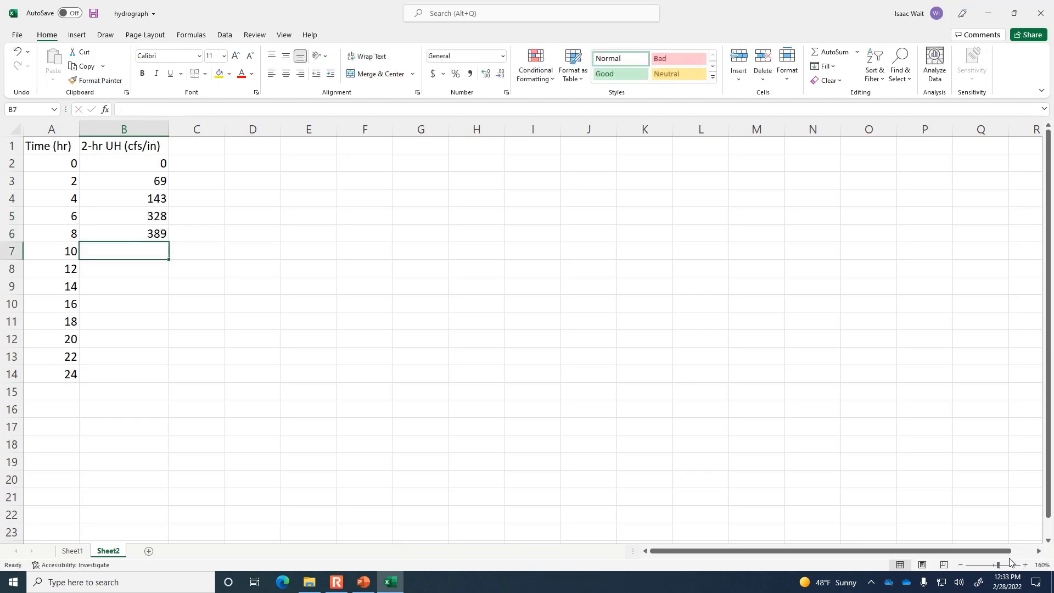
{"action": "type", "text": "352"}
{"action": "key", "text": "Return"}
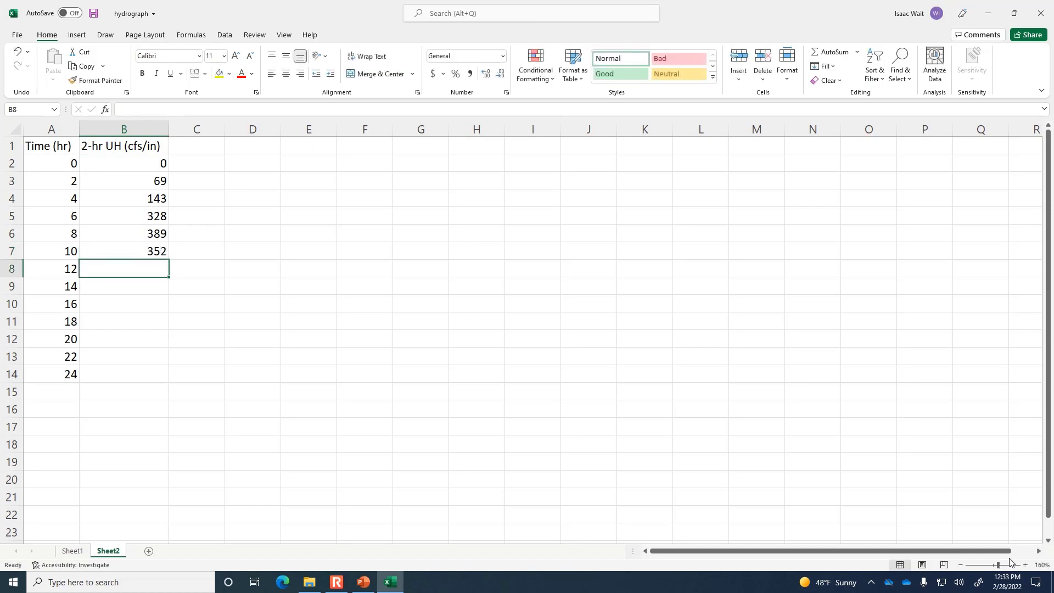
{"action": "type", "text": "266"}
{"action": "key", "text": "Return"}
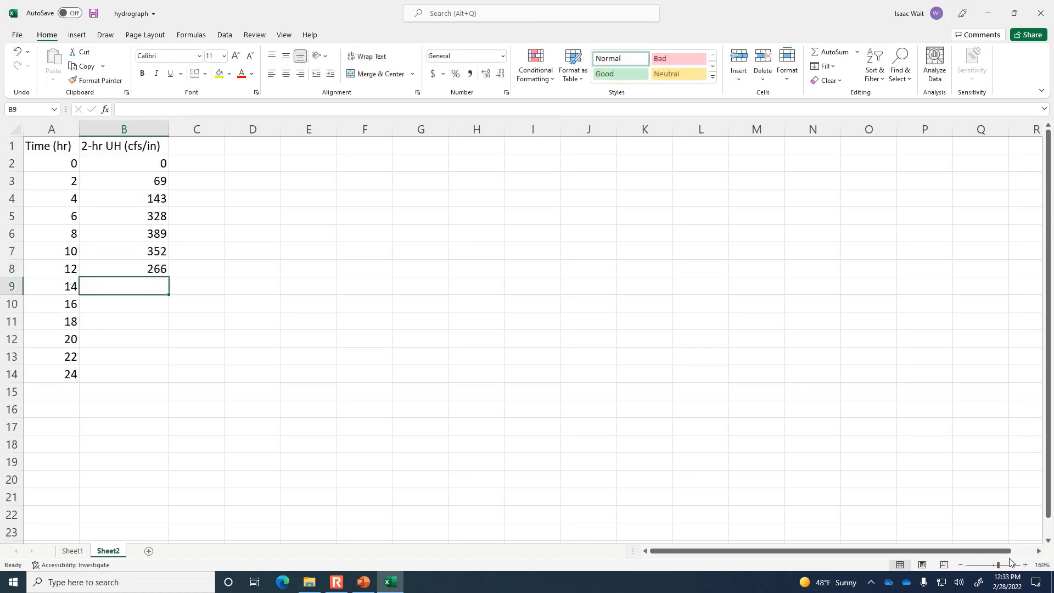
{"action": "type", "text": "192"}
{"action": "key", "text": "Return"}
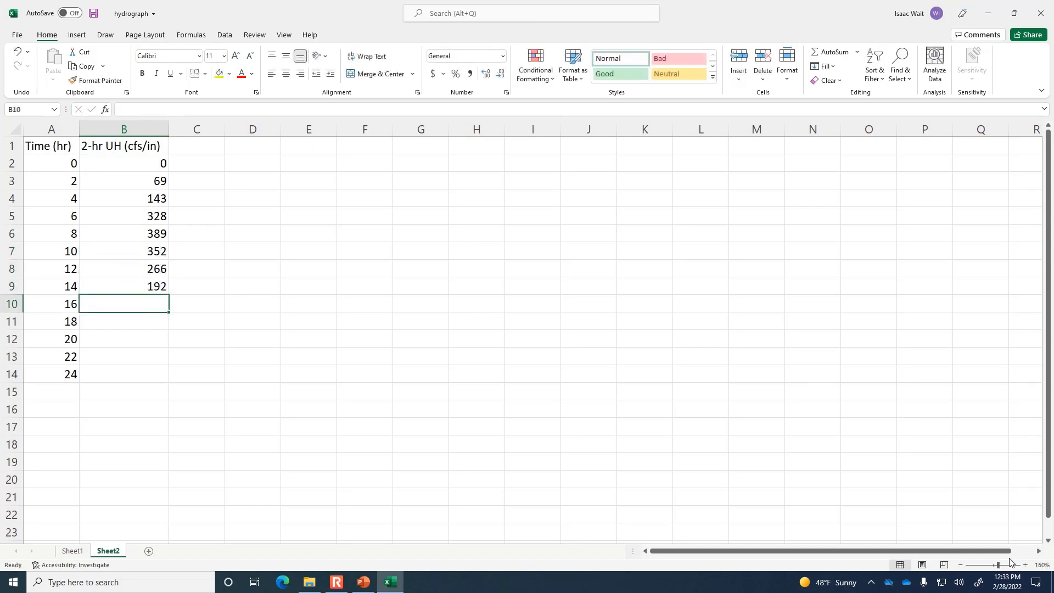
Enter the 2-hr unit hydrograph values 123, 84, 49, 20 and 0 in B10:B14 for hours 16 to 24.
{"action": "type", "text": "12"}
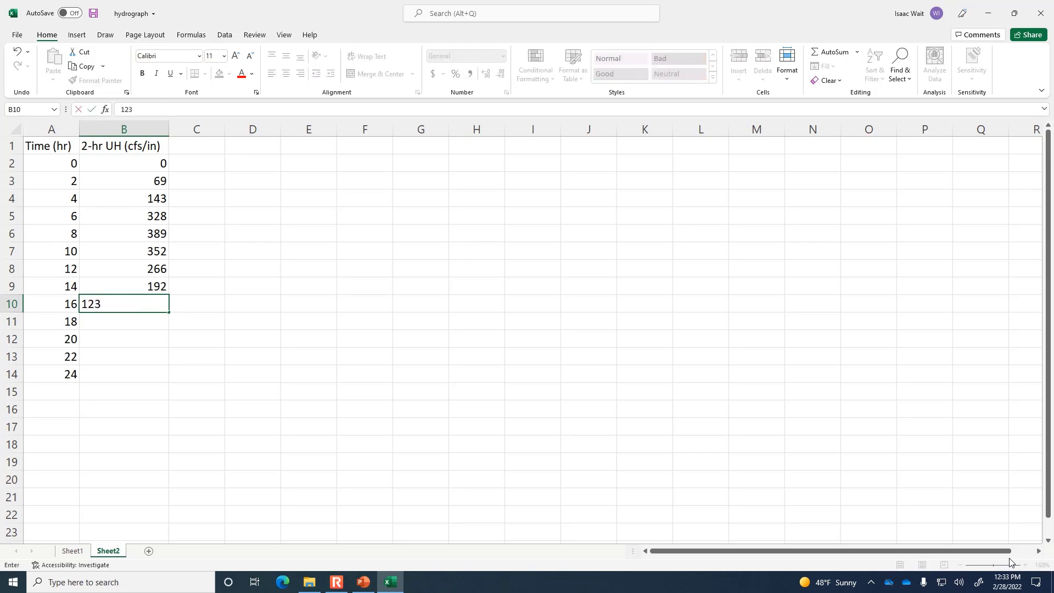
{"action": "type", "text": "3"}
{"action": "key", "text": "Return"}
{"action": "type", "text": "84"}
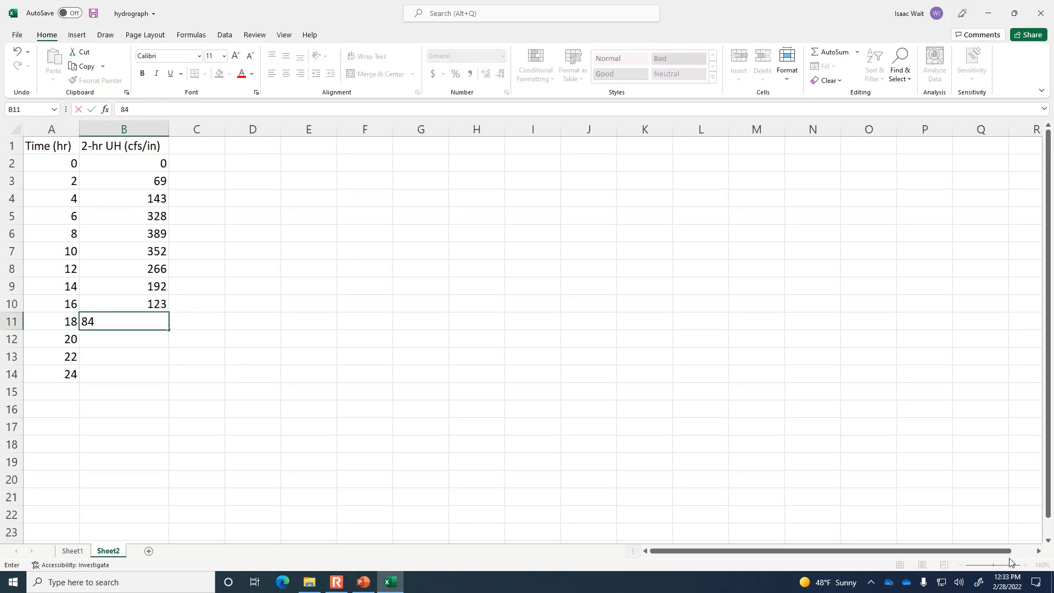
{"action": "key", "text": "Return"}
{"action": "type", "text": "49"}
{"action": "key", "text": "Return"}
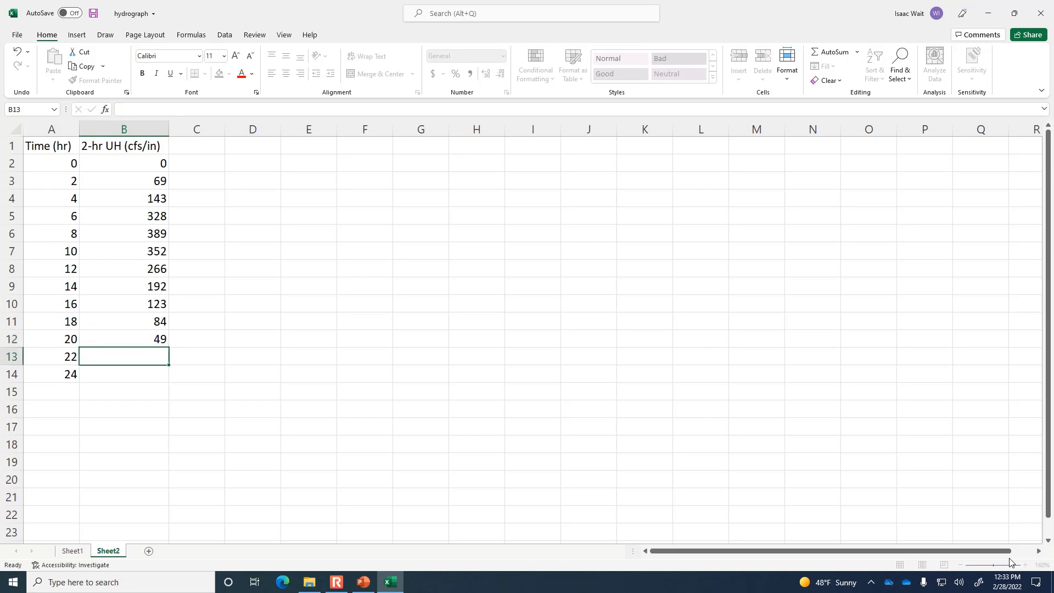
{"action": "type", "text": "20"}
{"action": "key", "text": "Return"}
{"action": "type", "text": "0"}
{"action": "key", "text": "Return"}
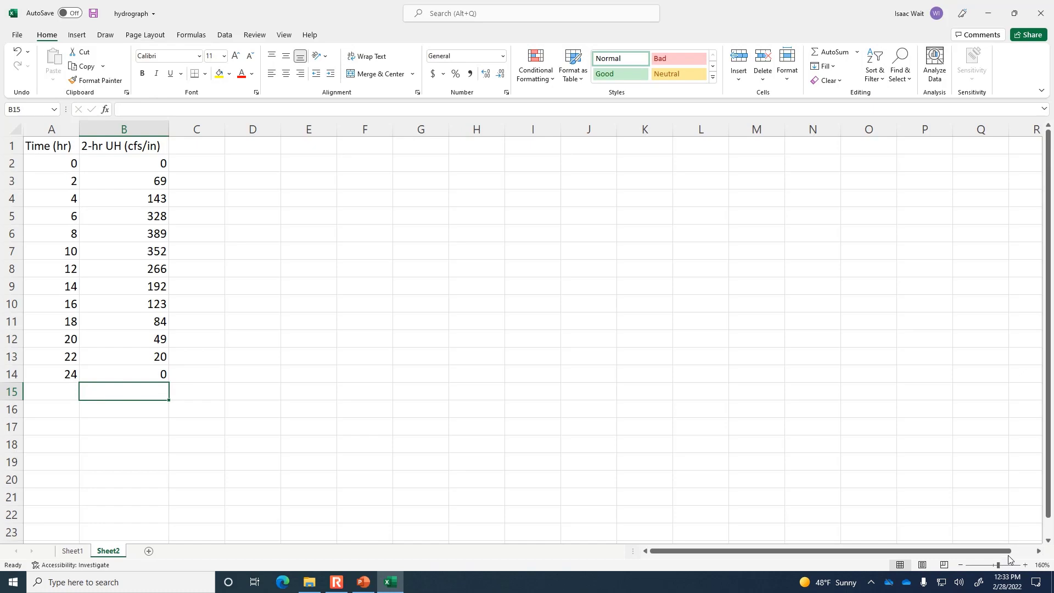
Review the "Create the S-Curve" procedure item and the S-hydrographs slide in PowerPoint, and return to the Excel workbook.
{"action": "left_click", "coordinate": [361, 582]}
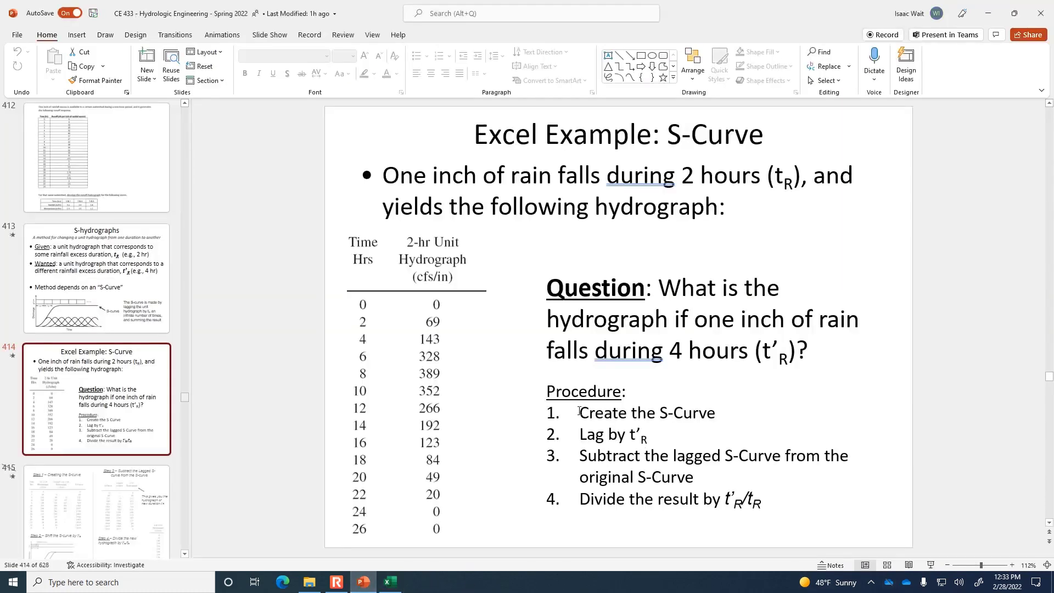
{"action": "left_click_drag", "start_coordinate": [579, 411], "coordinate": [697, 416]}
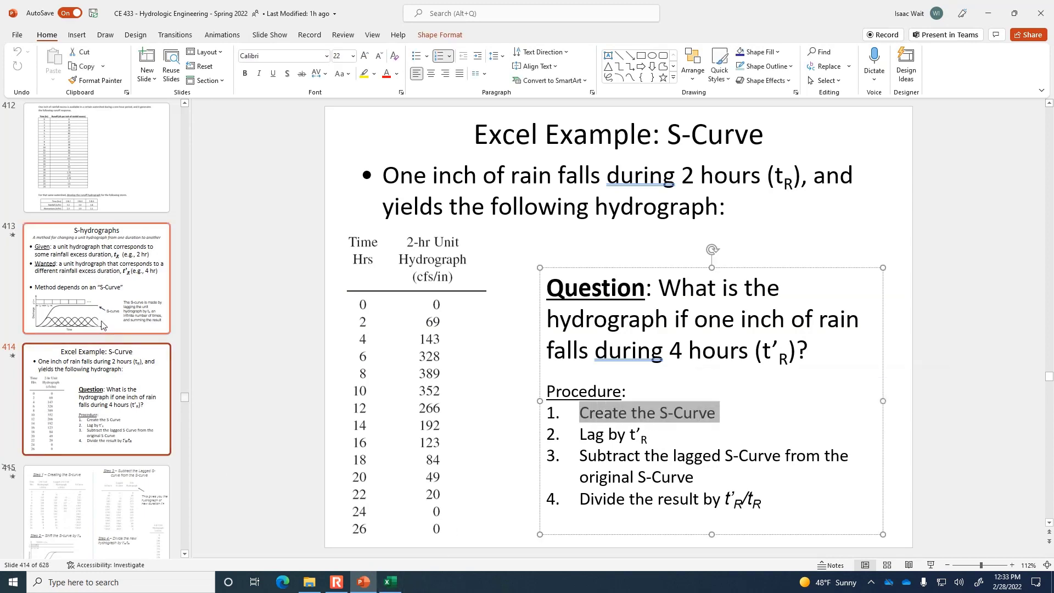
{"action": "key", "text": "Page_Up"}
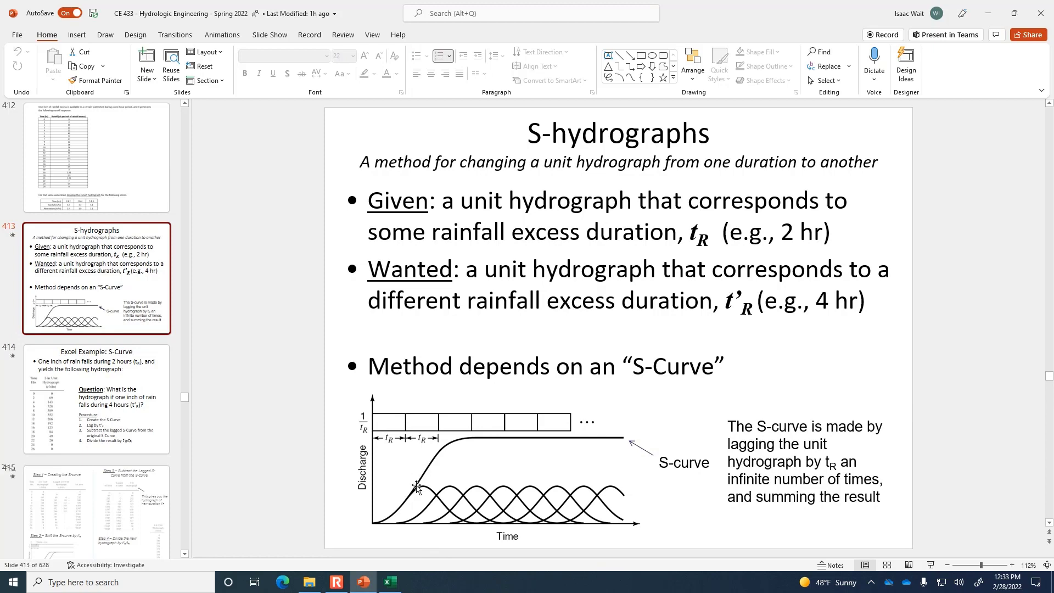
{"action": "left_click", "coordinate": [391, 582]}
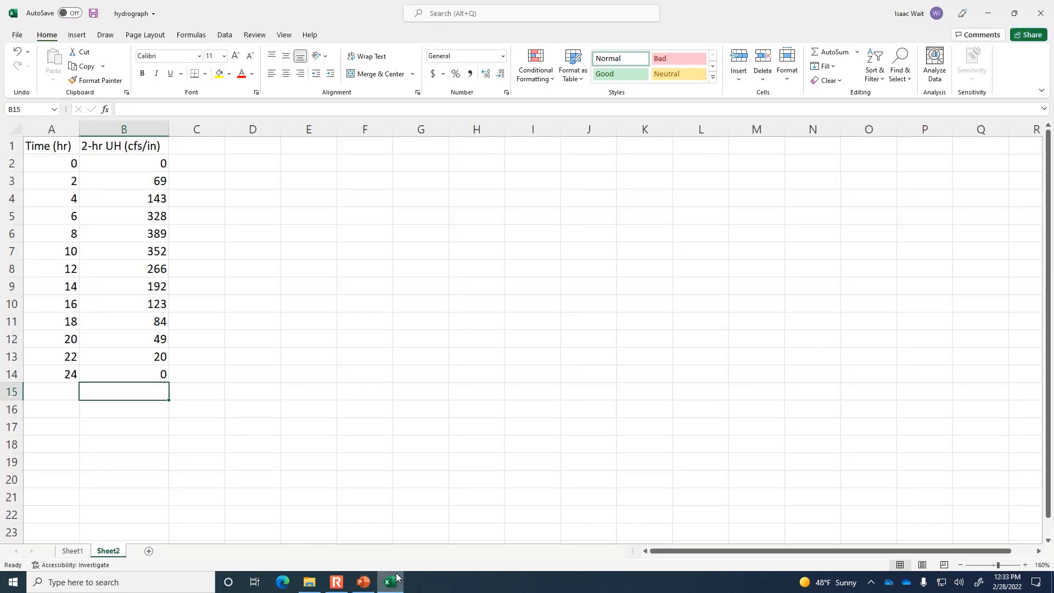
Copy the 2-hr unit hydrograph values in B2:B14 and paste lagged copies starting at C3, D4 and E5.
{"action": "left_click_drag", "start_coordinate": [142, 159], "coordinate": [141, 369]}
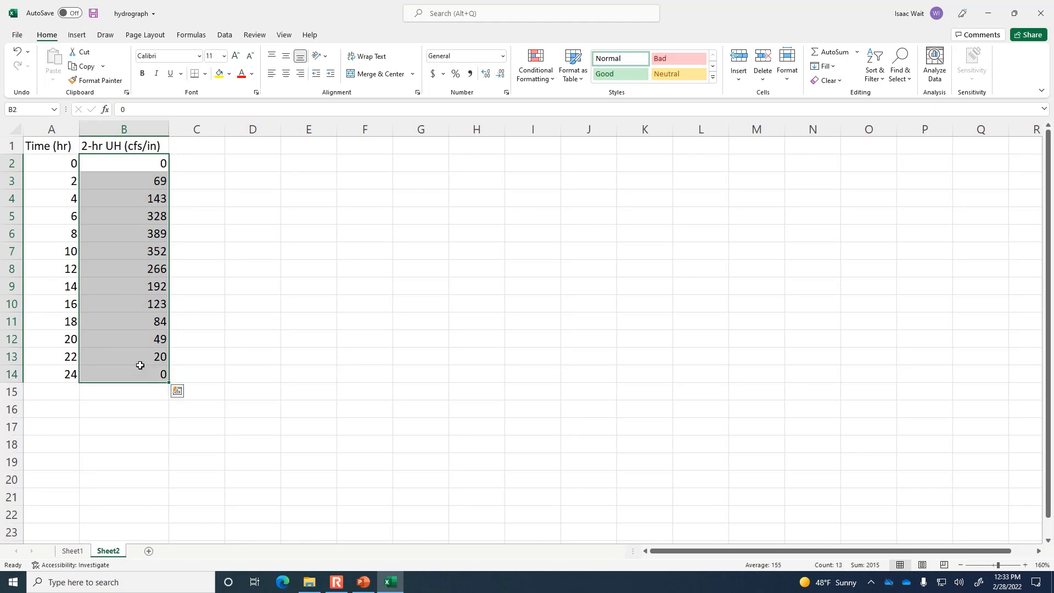
{"action": "key", "text": "ctrl+c"}
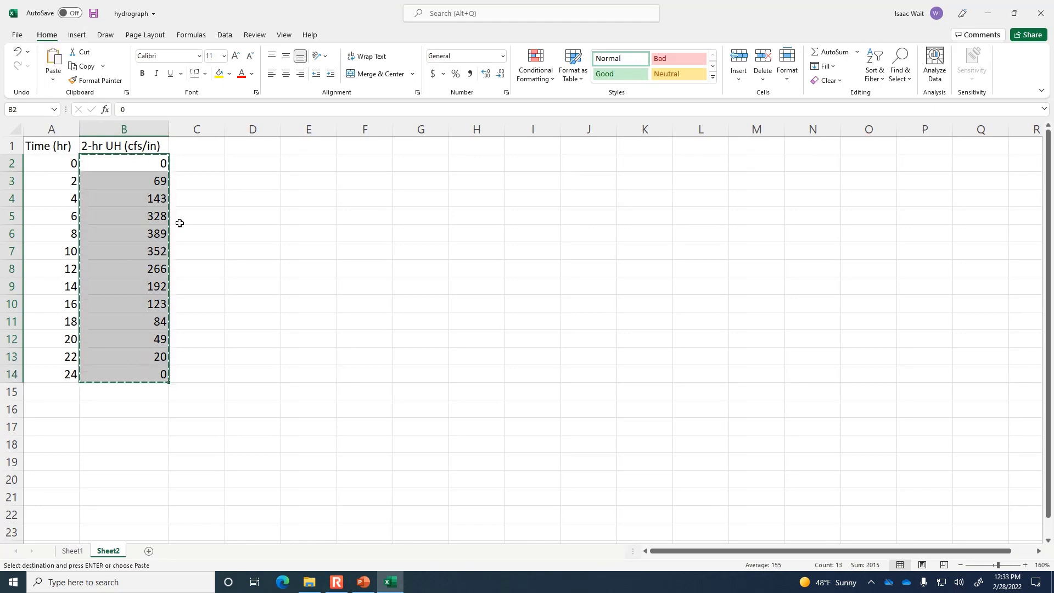
{"action": "left_click", "coordinate": [200, 178]}
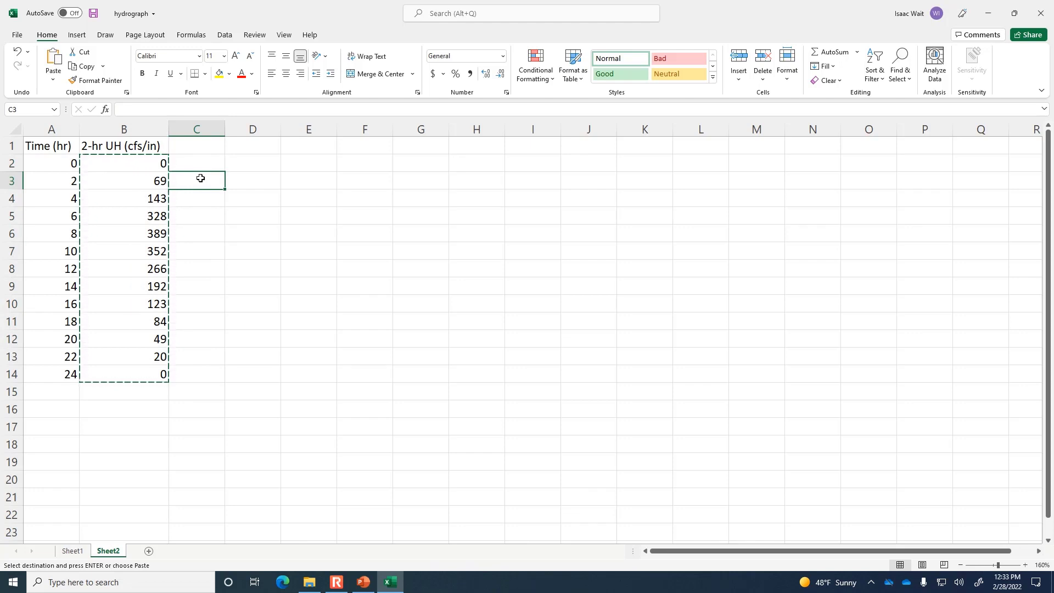
{"action": "key", "text": "ctrl+v"}
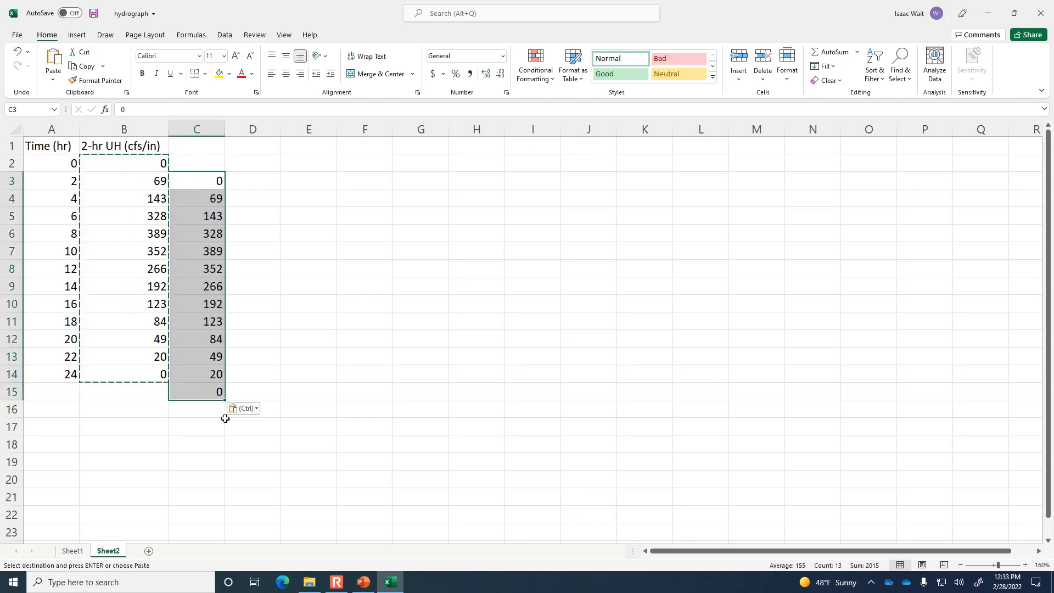
{"action": "left_click", "coordinate": [256, 201]}
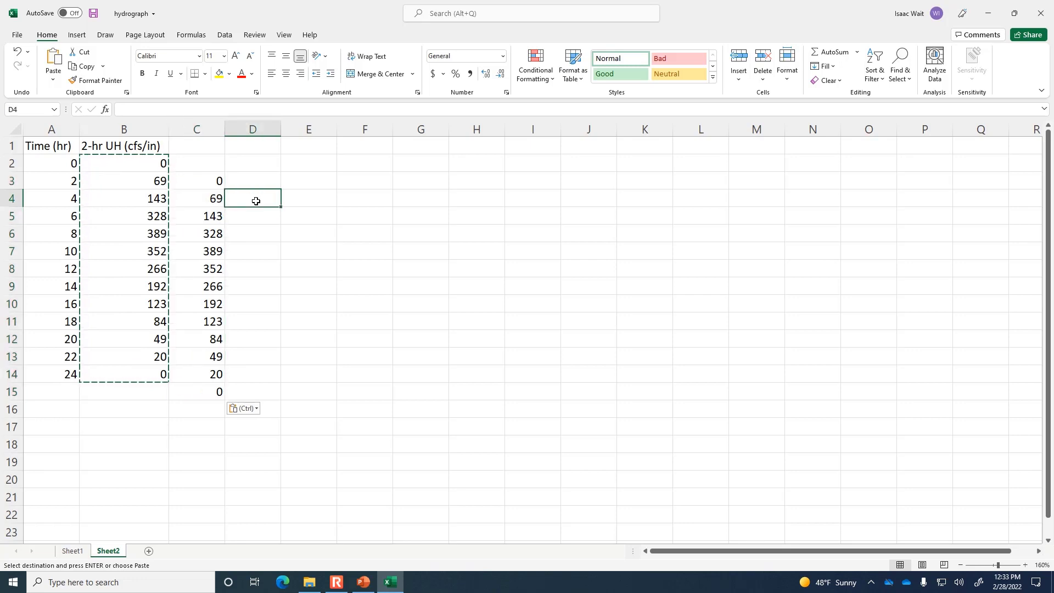
{"action": "key", "text": "ctrl+v"}
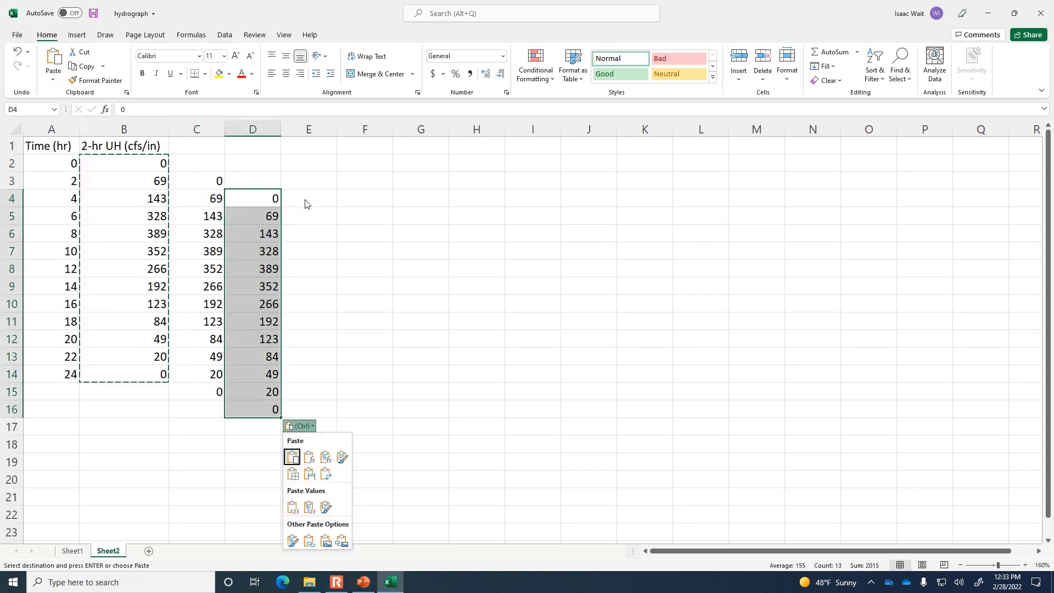
{"action": "key", "text": "Escape"}
{"action": "left_click", "coordinate": [309, 216]}
{"action": "key", "text": "ctrl+v"}
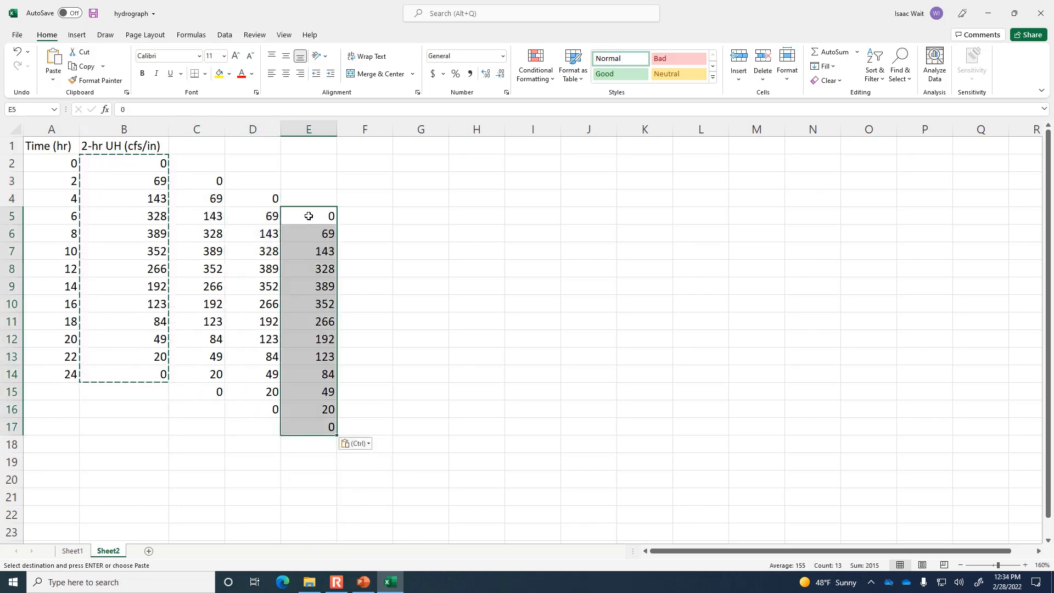
Paste three more lagged copies of the unit hydrograph values starting at F6, G7 and H8.
{"action": "left_click", "coordinate": [366, 232]}
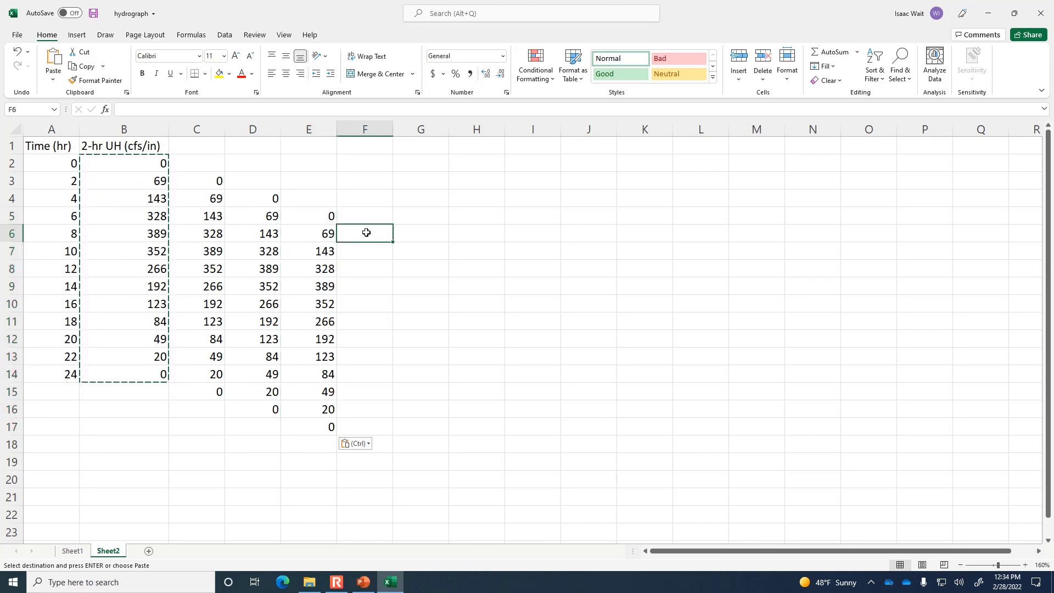
{"action": "key", "text": "ctrl+v"}
{"action": "left_click", "coordinate": [410, 251]}
{"action": "key", "text": "ctrl+v"}
{"action": "left_click", "coordinate": [484, 269]}
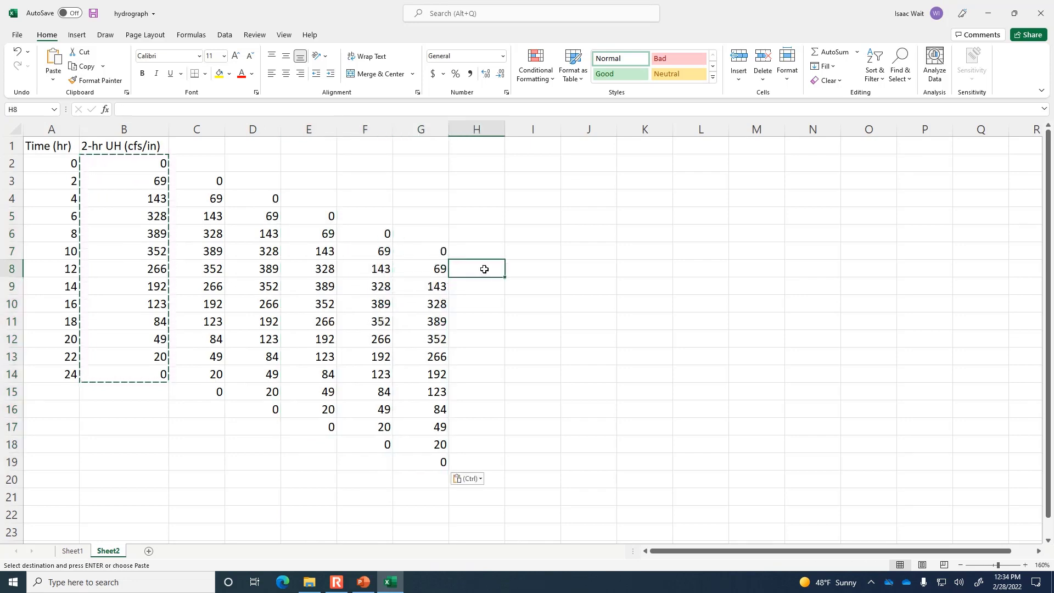
{"action": "key", "text": "ctrl+v"}
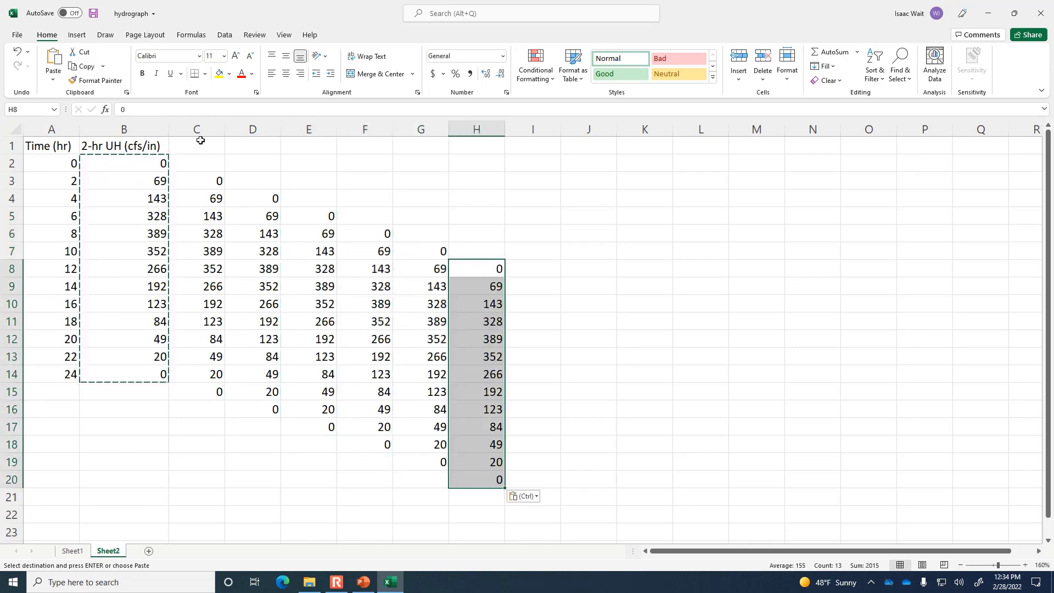
Number the lag columns 1 to 12 across C1:N1, entering the first numbers and extending the series.
{"action": "left_click", "coordinate": [220, 149]}
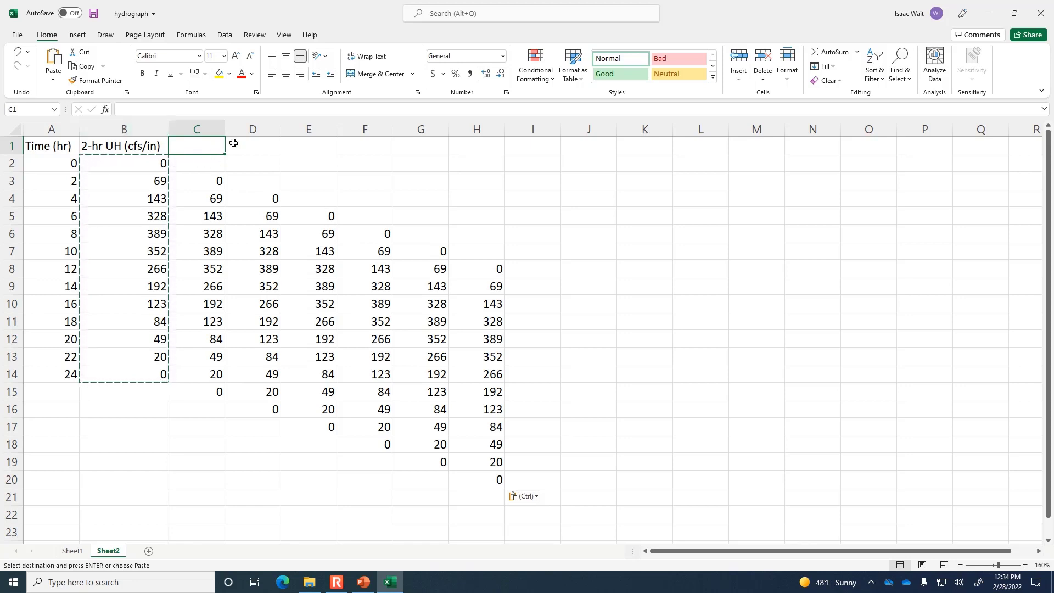
{"action": "type", "text": "1"}
{"action": "key", "text": "Tab"}
{"action": "type", "text": "2"}
{"action": "key", "text": "Tab"}
{"action": "type", "text": "3"}
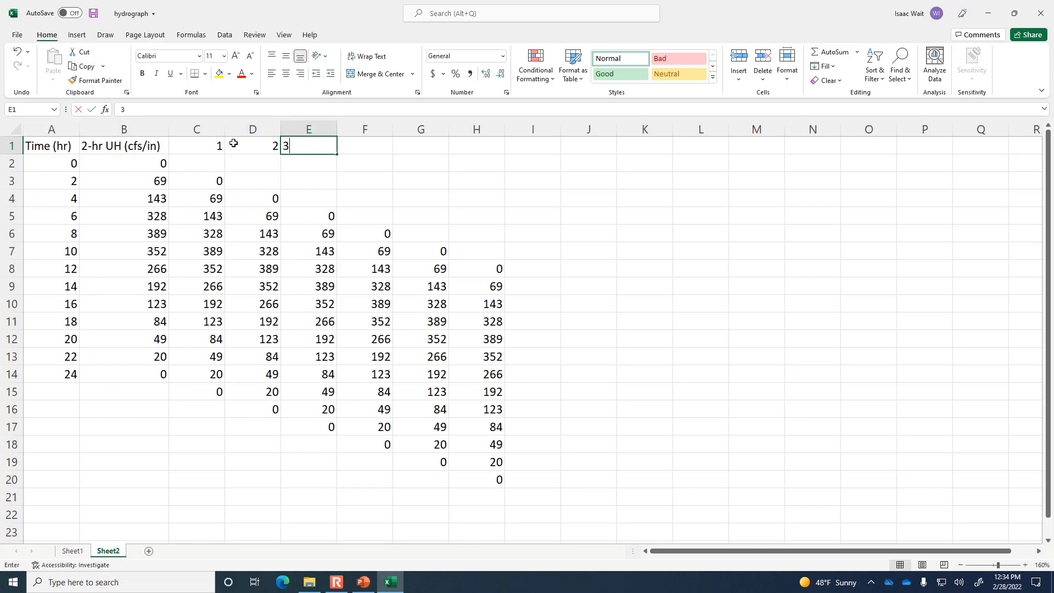
{"action": "key", "text": "Tab"}
{"action": "type", "text": "4"}
{"action": "key", "text": "Tab"}
{"action": "left_click_drag", "start_coordinate": [209, 147], "coordinate": [846, 152]}
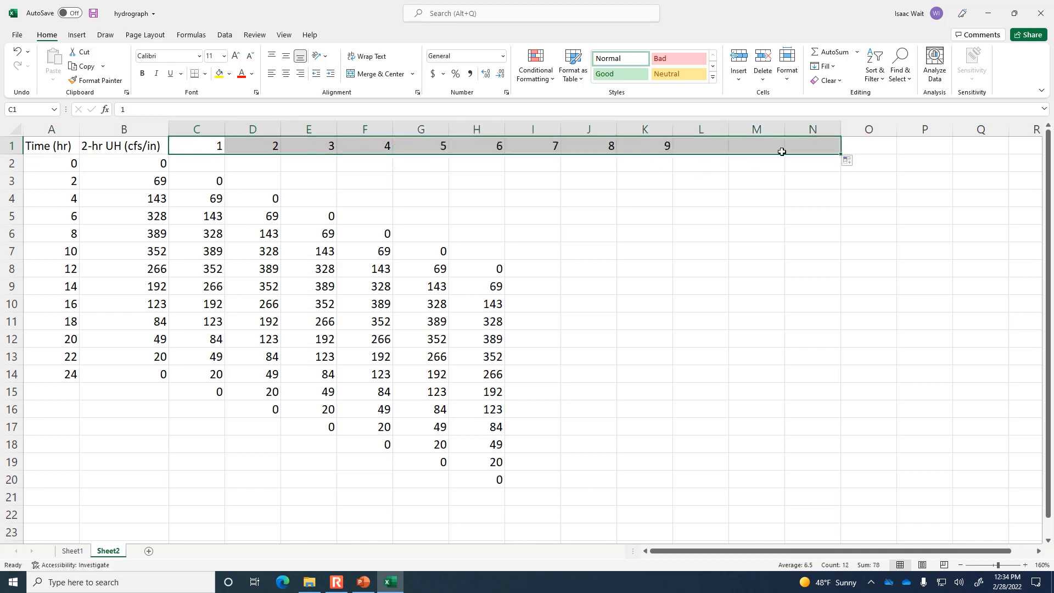
Narrow columns C through N to a uniform width that just fits the three-digit values.
{"action": "left_click", "coordinate": [218, 127]}
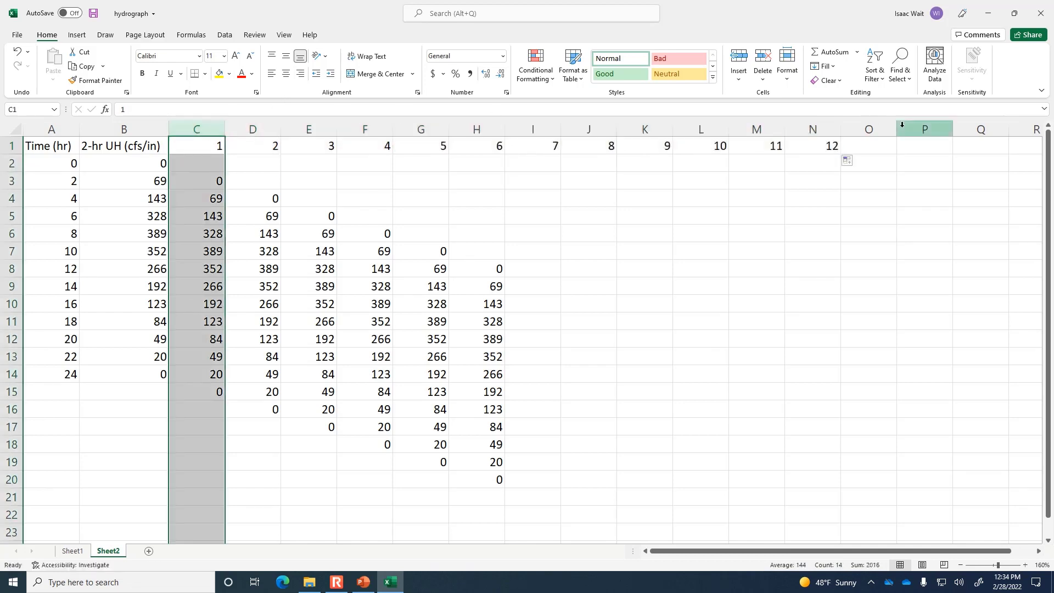
{"action": "left_click", "coordinate": [813, 129], "text": "shift"}
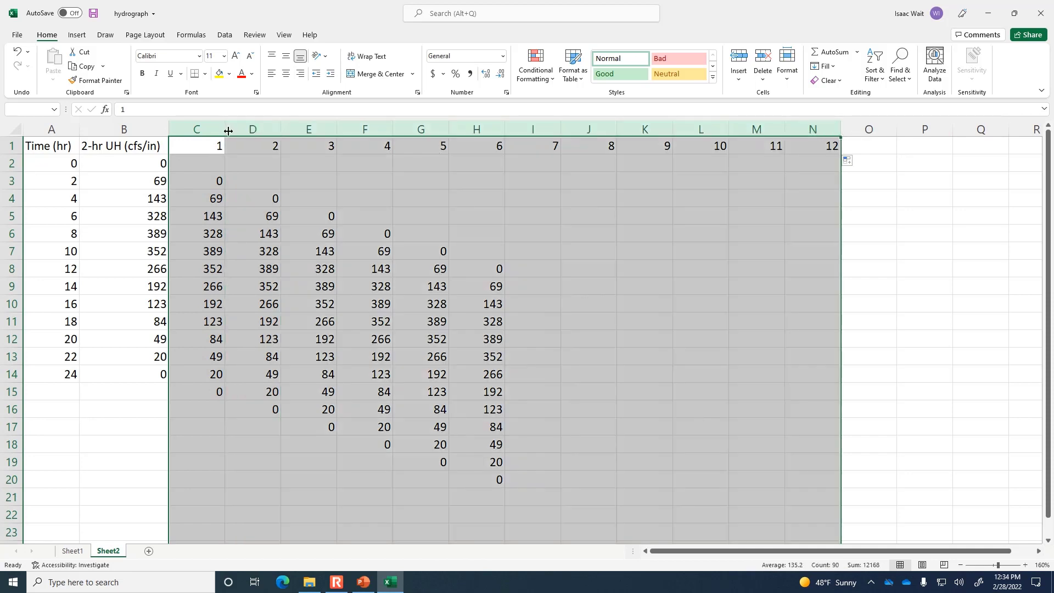
{"action": "left_click_drag", "start_coordinate": [226, 131], "coordinate": [203, 132]}
{"action": "left_click", "coordinate": [478, 282]}
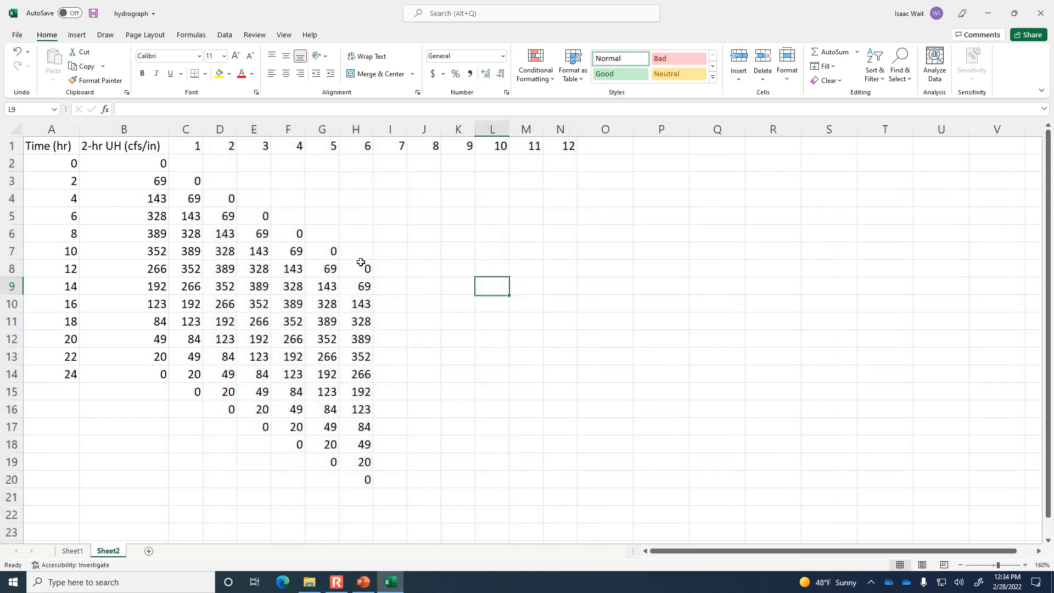
Copy the lagged values in C3:C15 and paste them starting at I9 and J10.
{"action": "left_click", "coordinate": [391, 282]}
{"action": "left_click_drag", "start_coordinate": [186, 181], "coordinate": [196, 394]}
{"action": "key", "text": "ctrl+c"}
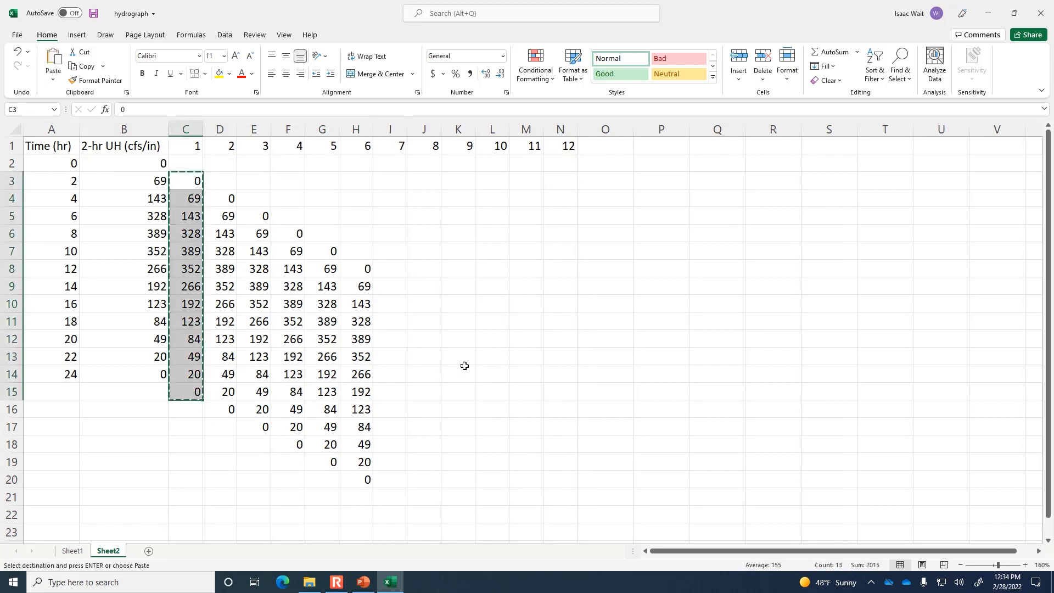
{"action": "left_click", "coordinate": [391, 280]}
{"action": "key", "text": "ctrl+v"}
{"action": "left_click", "coordinate": [428, 310]}
{"action": "key", "text": "ctrl+v"}
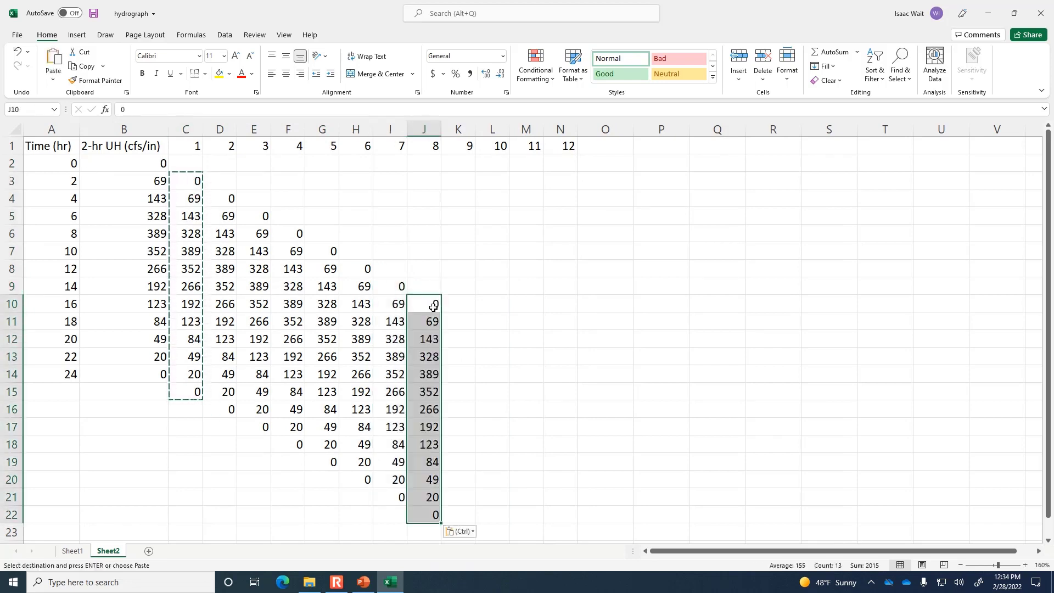
Paste the remaining lagged copies starting at K11, L12, M13 and N14.
{"action": "left_click", "coordinate": [456, 324]}
{"action": "key", "text": "ctrl+v"}
{"action": "left_click", "coordinate": [489, 339]}
{"action": "key", "text": "ctrl+v"}
{"action": "left_click", "coordinate": [526, 356]}
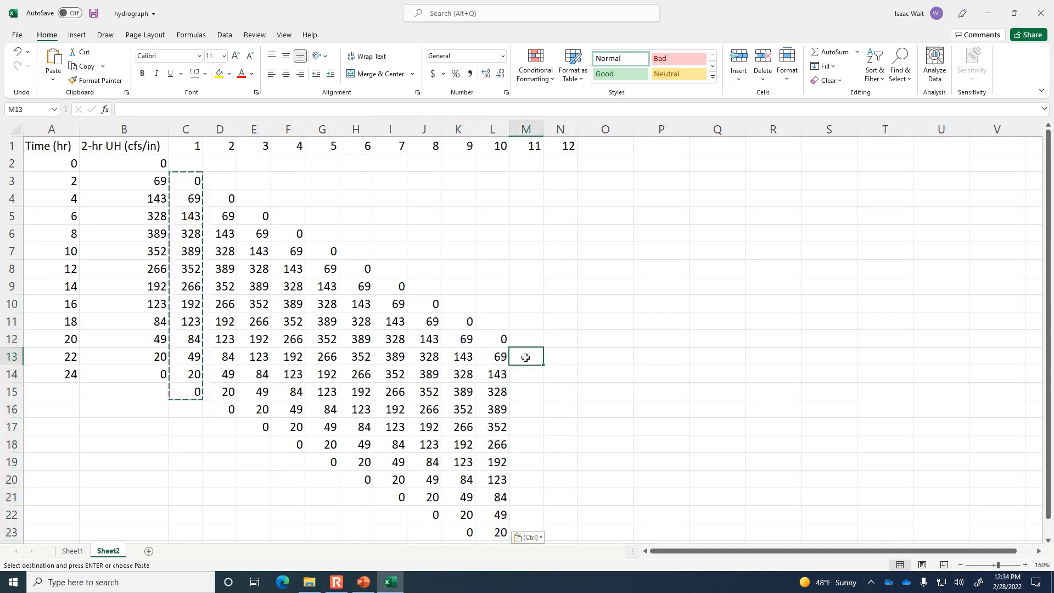
{"action": "key", "text": "ctrl+v"}
{"action": "left_click", "coordinate": [556, 373]}
{"action": "key", "text": "ctrl+v"}
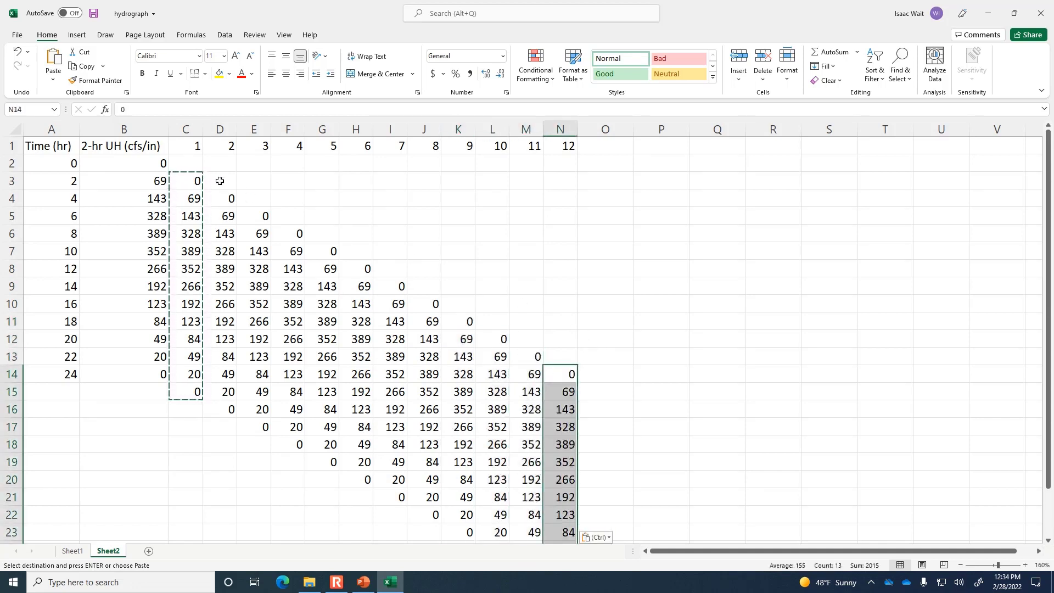
{"action": "left_click", "coordinate": [209, 198]}
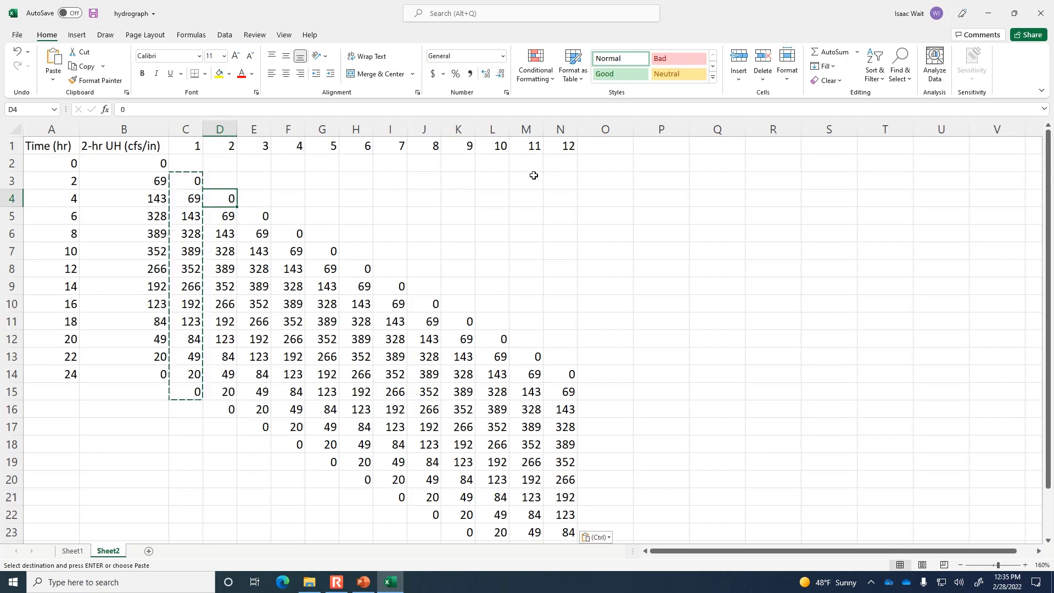
Add the header "Sum" in O1 and enter the formula =SUM(B2:N2) in O2.
{"action": "left_click", "coordinate": [610, 146]}
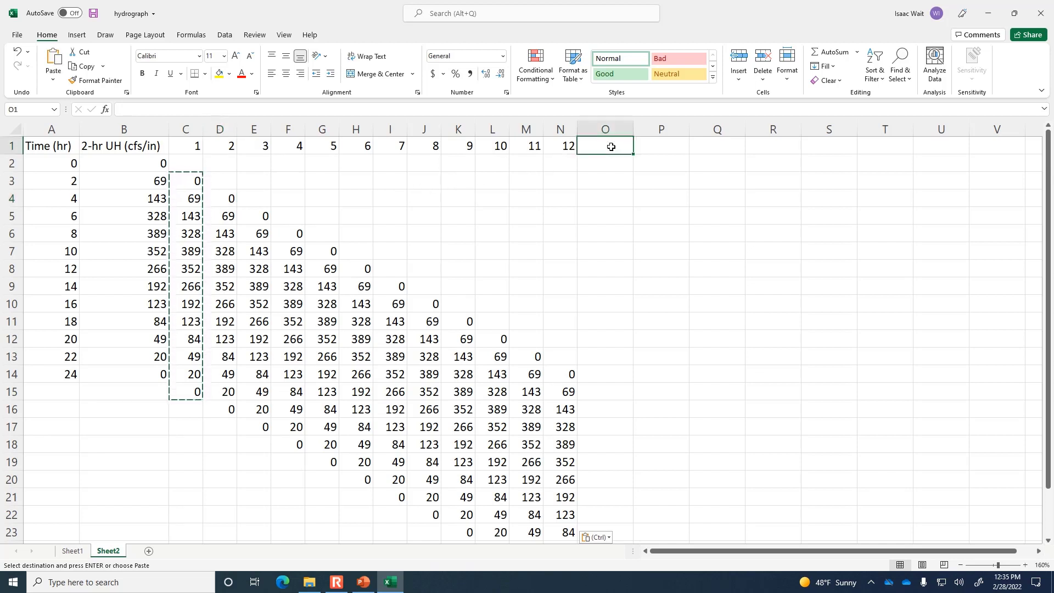
{"action": "type", "text": "Sum"}
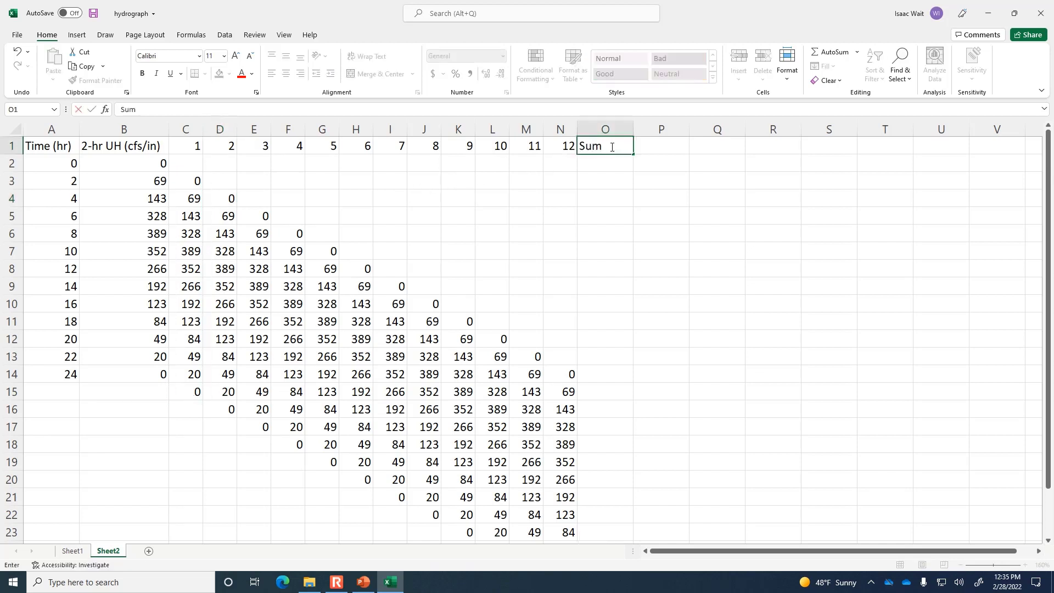
{"action": "key", "text": "Return"}
{"action": "type", "text": "=sum("}
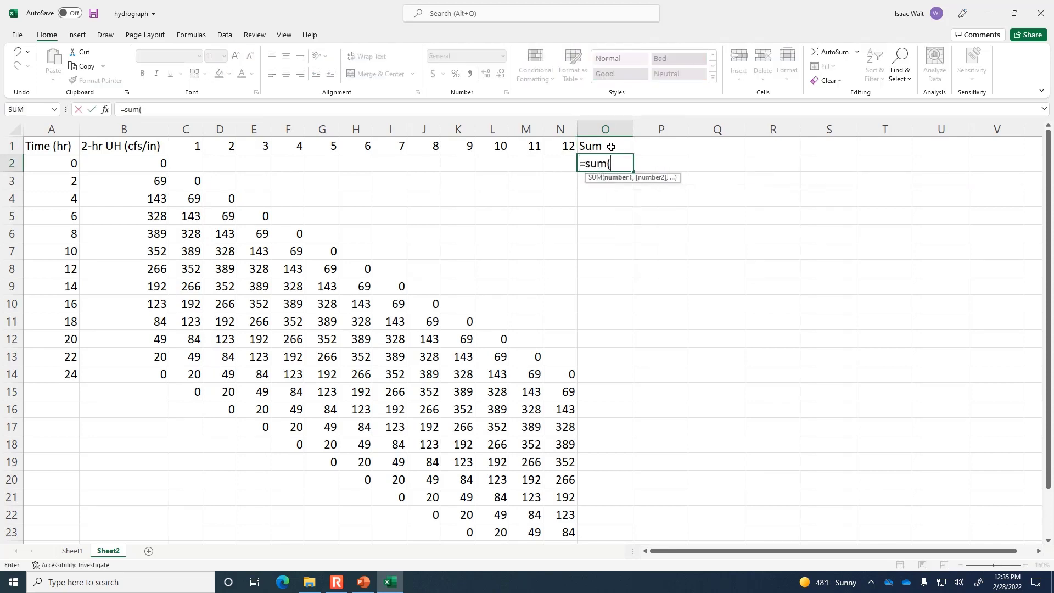
{"action": "key", "text": "Left"}
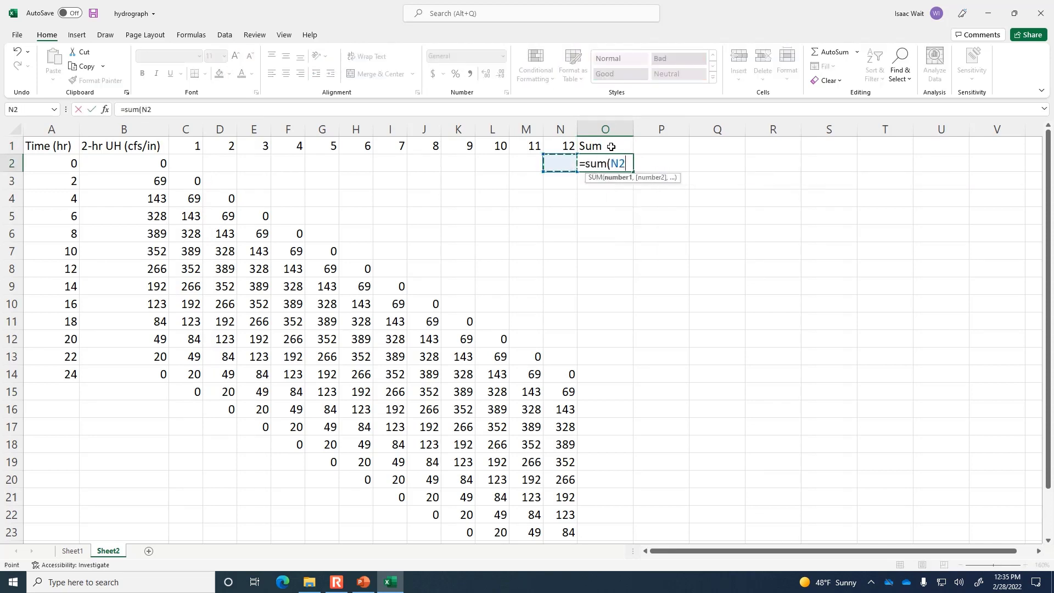
{"action": "key", "text": "shift+Left"}
{"action": "key", "text": "shift+Left"}
{"action": "key", "text": "shift+Left"}
{"action": "key", "text": "shift+Left"}
{"action": "key", "text": "shift+Left"}
{"action": "key", "text": "shift+Left"}
{"action": "key", "text": "shift+Left"}
{"action": "key", "text": "shift+Left"}
{"action": "key", "text": "shift+Left"}
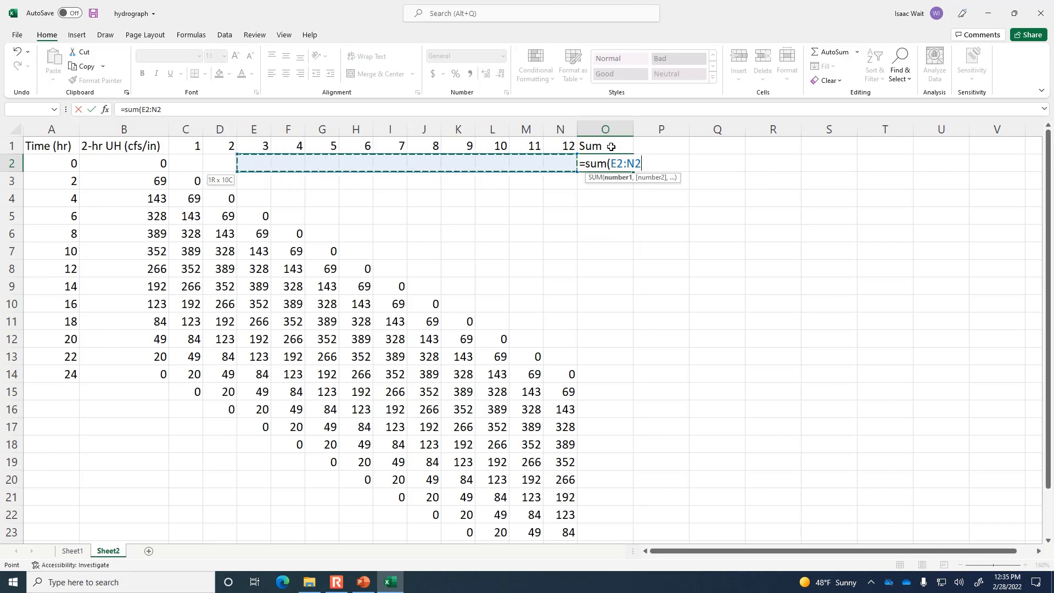
{"action": "key", "text": "shift+Left"}
{"action": "key", "text": "shift+Left"}
{"action": "key", "text": "shift+Left"}
{"action": "key", "text": "Return"}
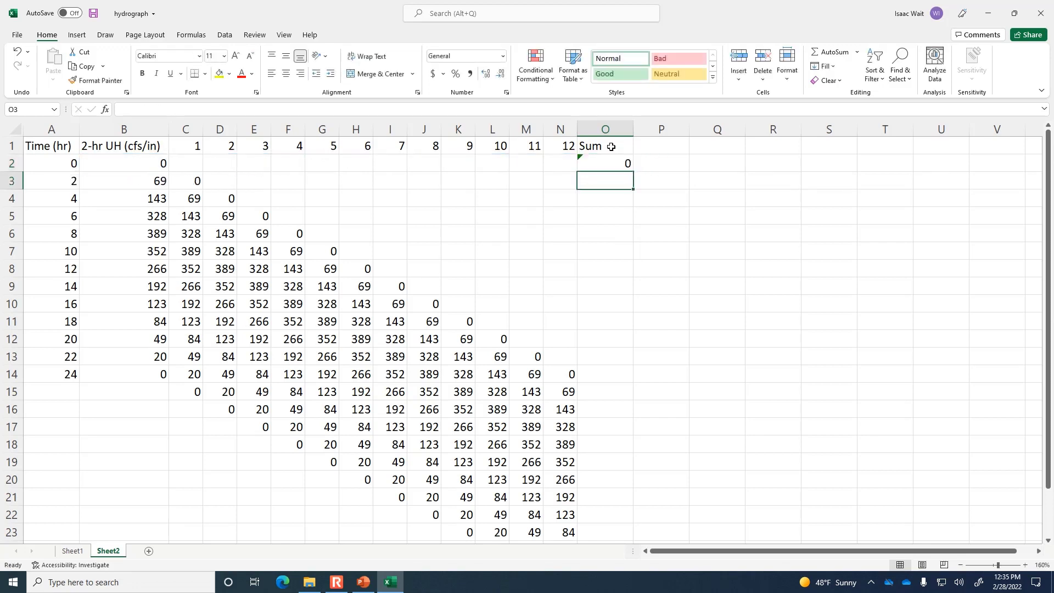
Center the sum in O2 and fill its formula down through O26.
{"action": "left_click", "coordinate": [607, 161]}
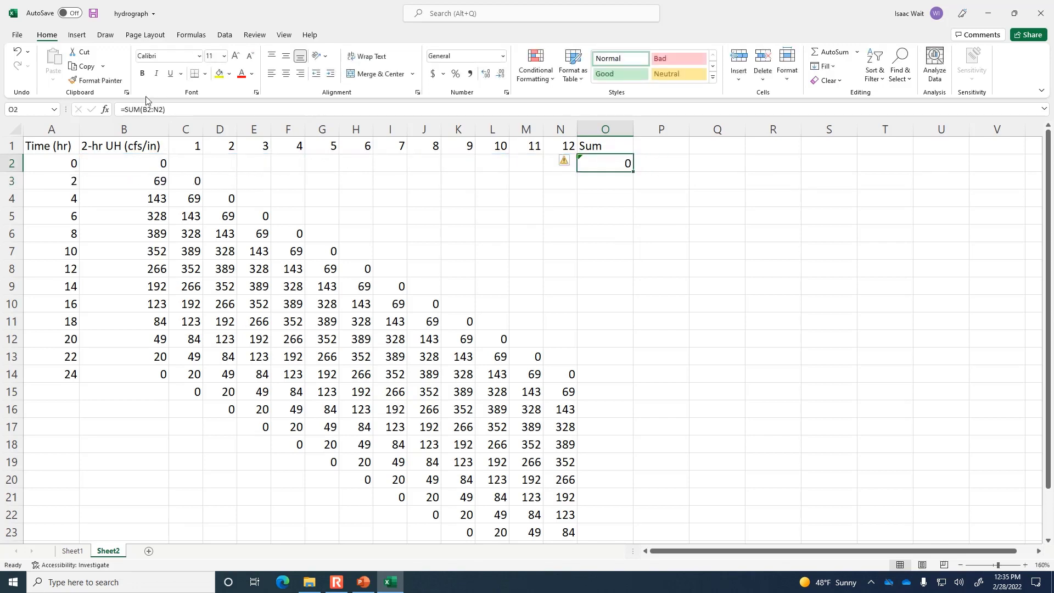
{"action": "left_click", "coordinate": [286, 73]}
{"action": "left_click_drag", "start_coordinate": [634, 172], "coordinate": [623, 484]}
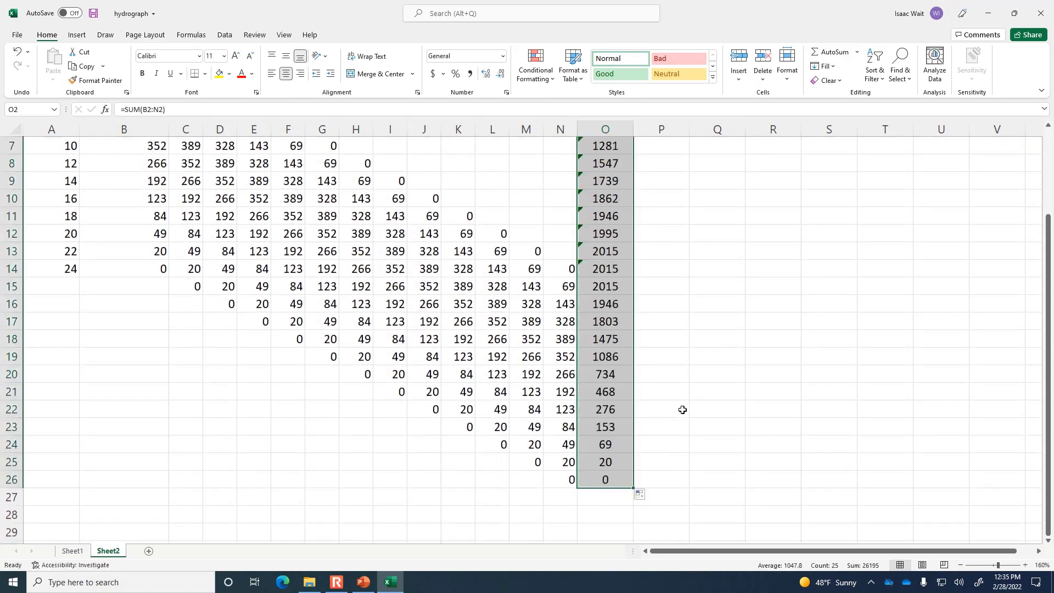
Examine the sums in O13:O15, check the PowerPoint slides, and return to the Excel workbook.
{"action": "scroll", "coordinate": [683, 409], "scroll_direction": "up", "scroll_amount": 1}
{"action": "left_click", "coordinate": [612, 309]}
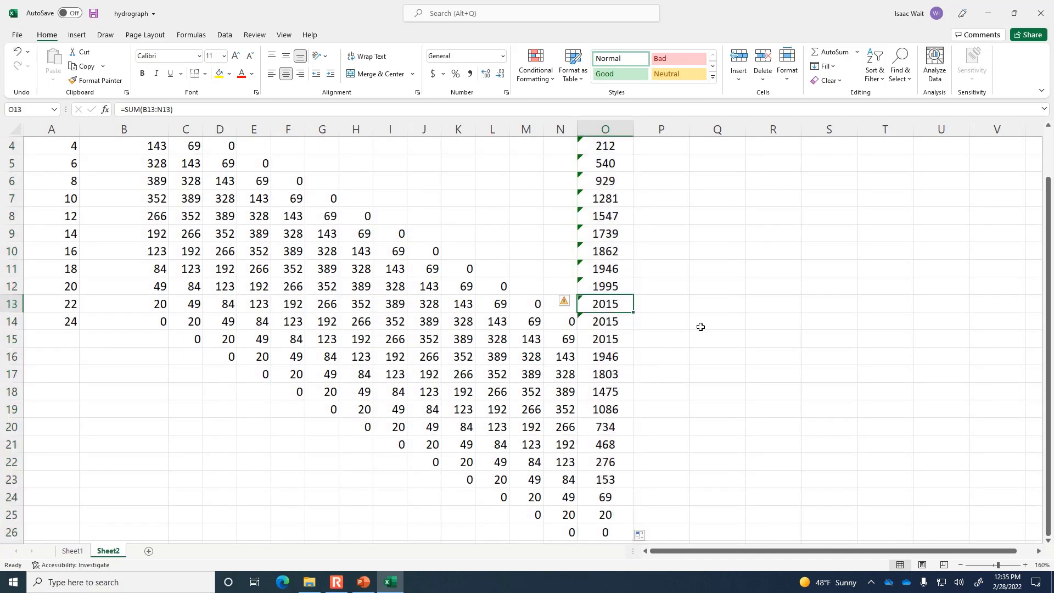
{"action": "left_click", "coordinate": [604, 320]}
{"action": "left_click", "coordinate": [608, 336]}
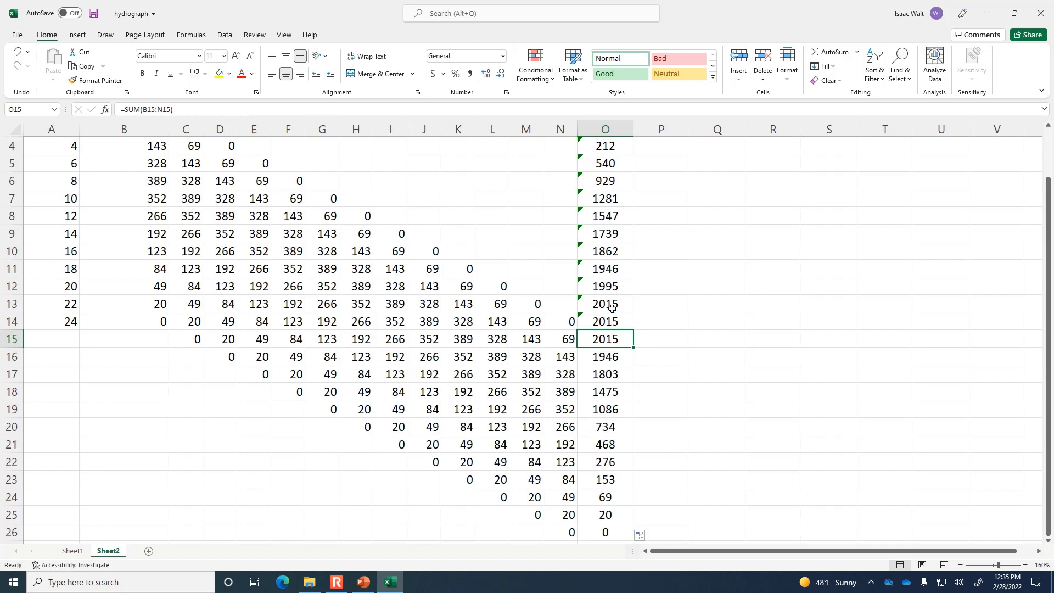
{"action": "left_click", "coordinate": [612, 309]}
{"action": "left_click", "coordinate": [612, 322]}
{"action": "left_click", "coordinate": [614, 337]}
{"action": "left_click", "coordinate": [363, 583]}
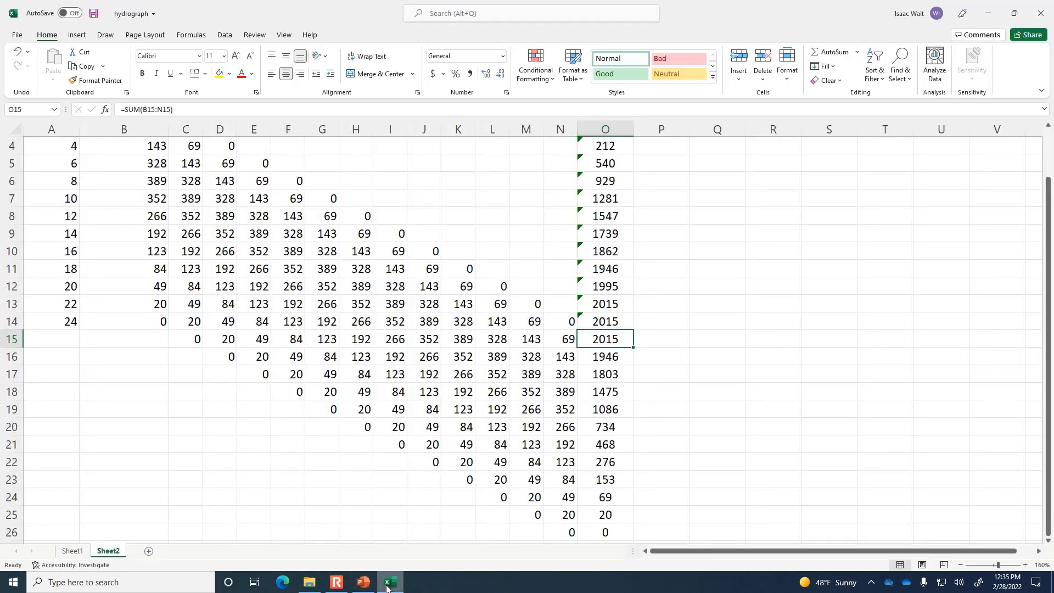
{"action": "left_click", "coordinate": [390, 583]}
{"action": "scroll", "coordinate": [966, 347], "scroll_direction": "up", "scroll_amount": 1}
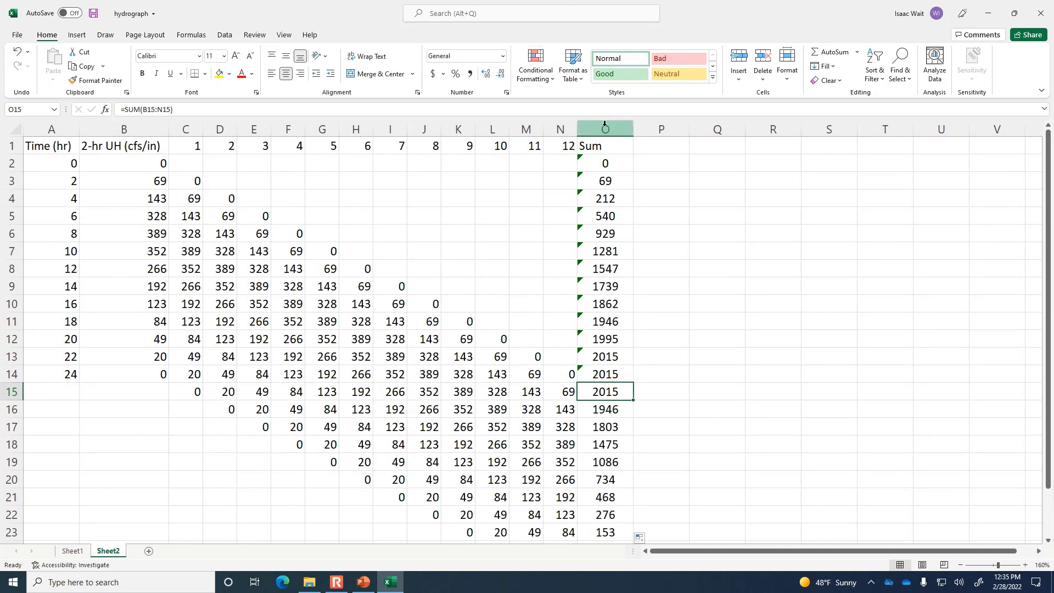
Insert a blank row above the header row of the S-curve table.
{"action": "left_click", "coordinate": [604, 146]}
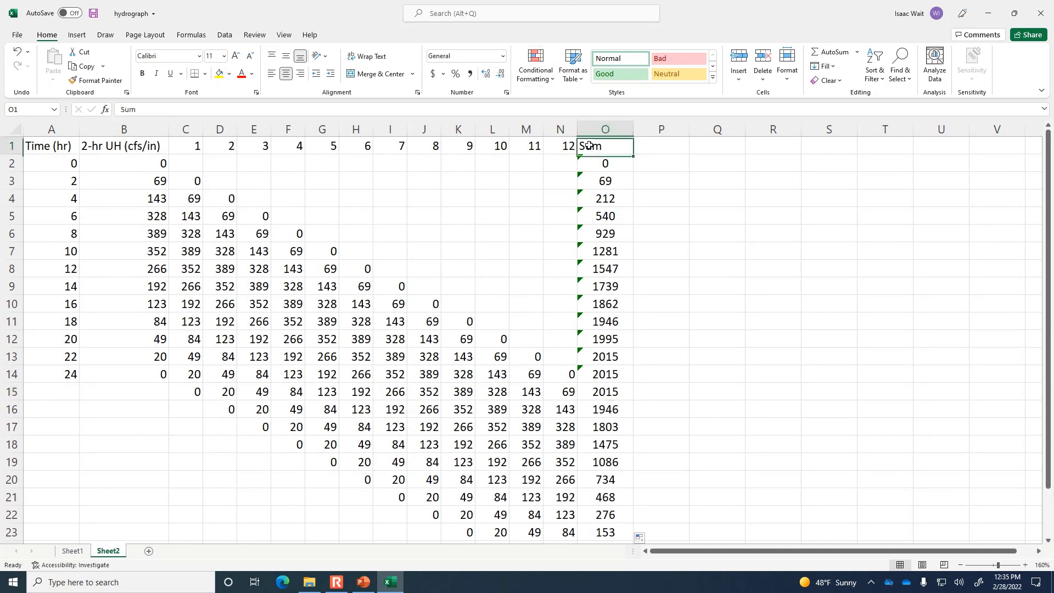
{"action": "left_click", "coordinate": [17, 146]}
{"action": "right_click", "coordinate": [17, 146]}
{"action": "left_click", "coordinate": [47, 234]}
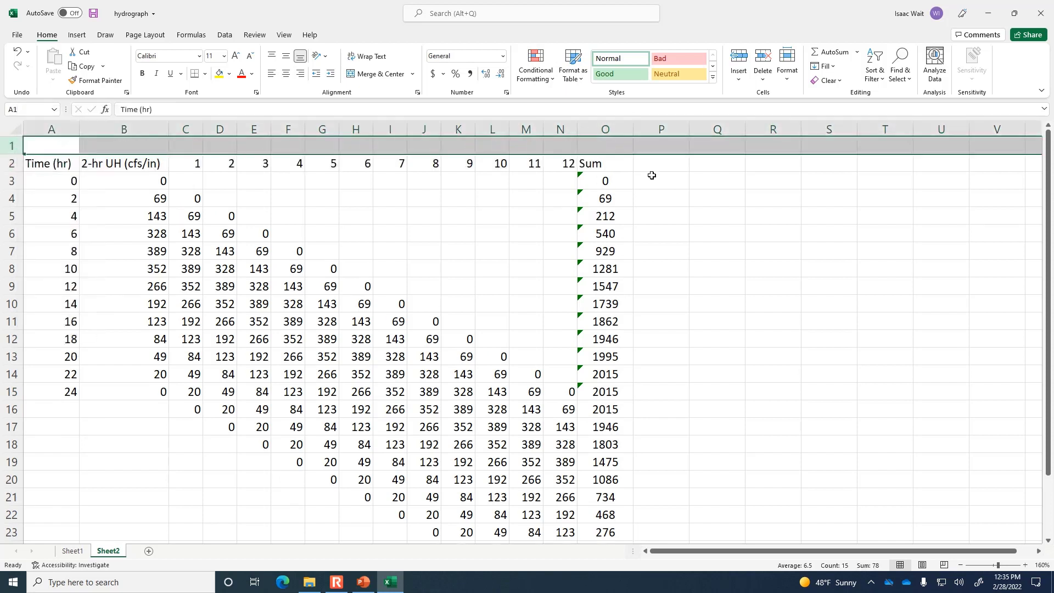
Enter the header "S-Curve" in O1 above the sums and "Lagged S-curve" in P1.
{"action": "left_click", "coordinate": [652, 175]}
{"action": "left_click", "coordinate": [607, 144]}
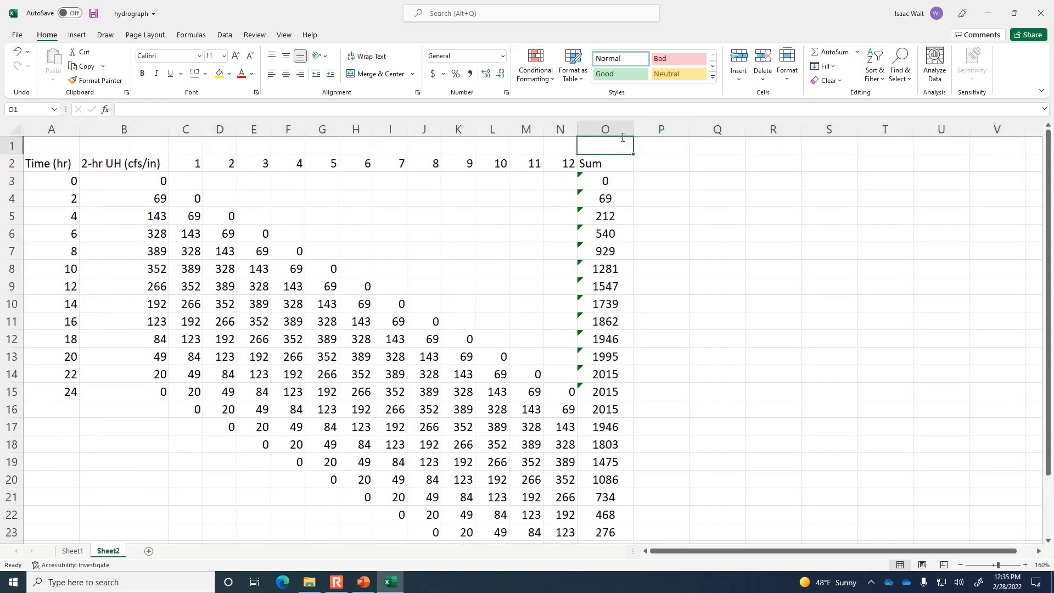
{"action": "type", "text": "S-Curve"}
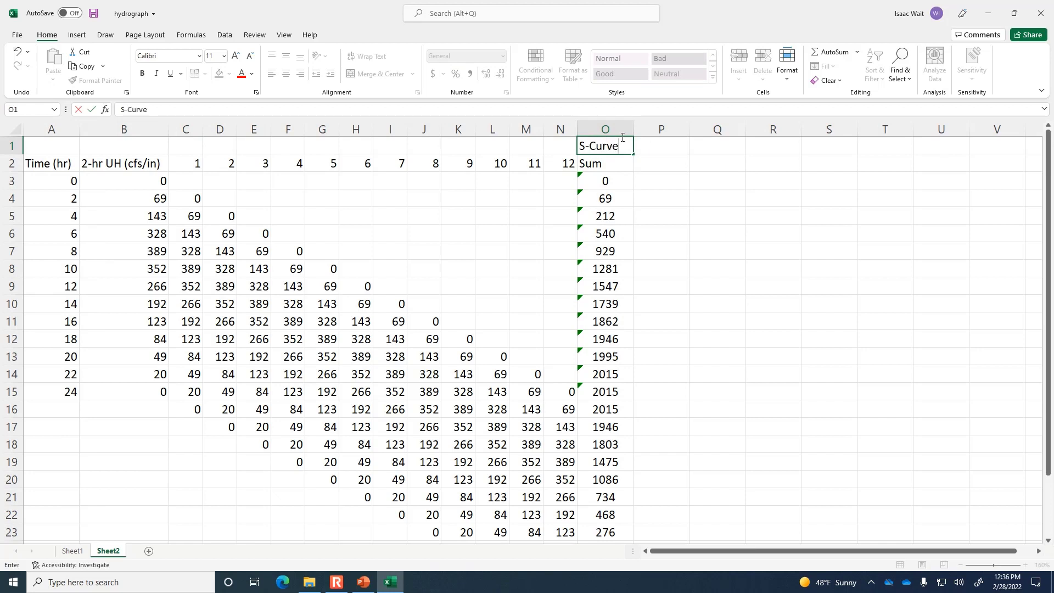
{"action": "key", "text": "Return"}
{"action": "key", "text": "Right"}
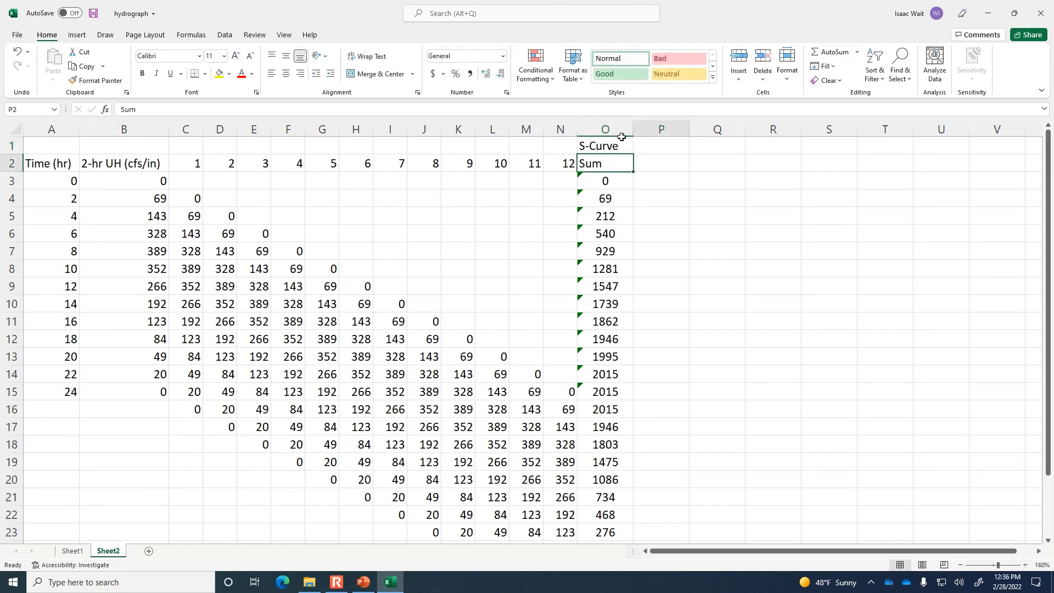
{"action": "key", "text": "Up"}
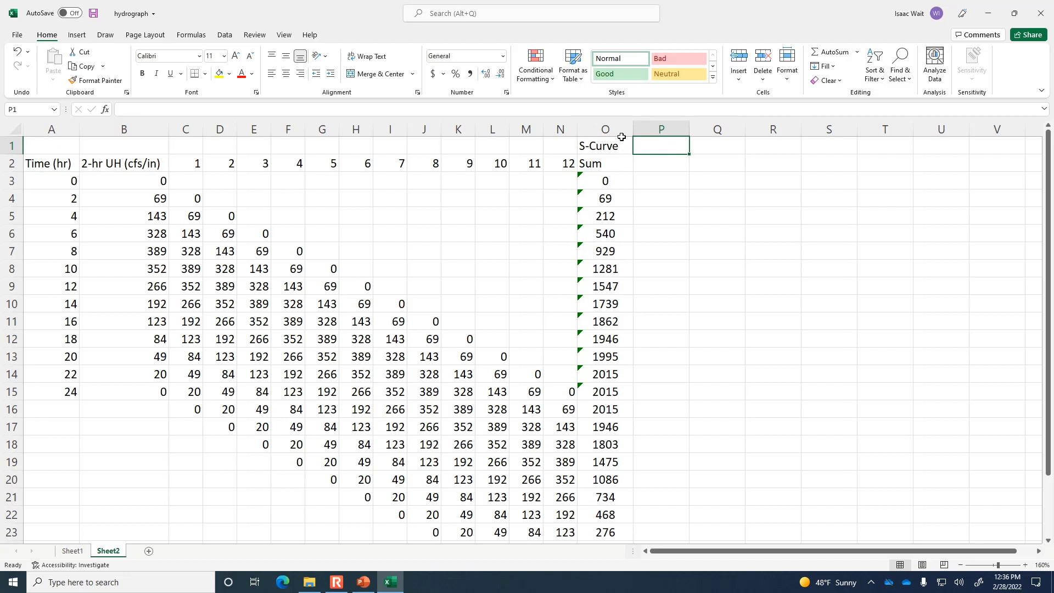
{"action": "type", "text": "Lagged S-c"}
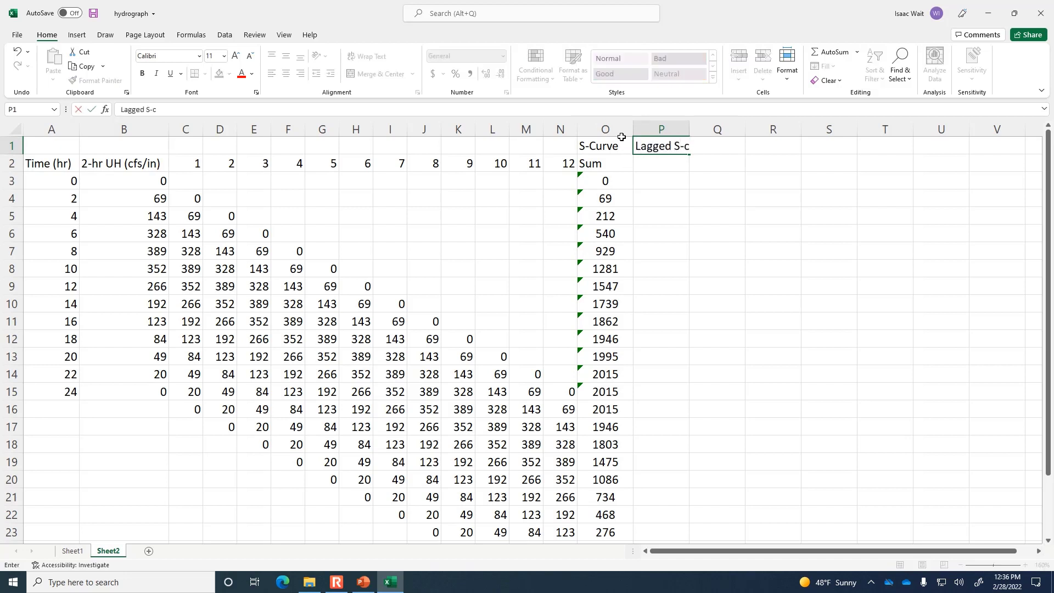
{"action": "type", "text": "urve"}
{"action": "key", "text": "Return"}
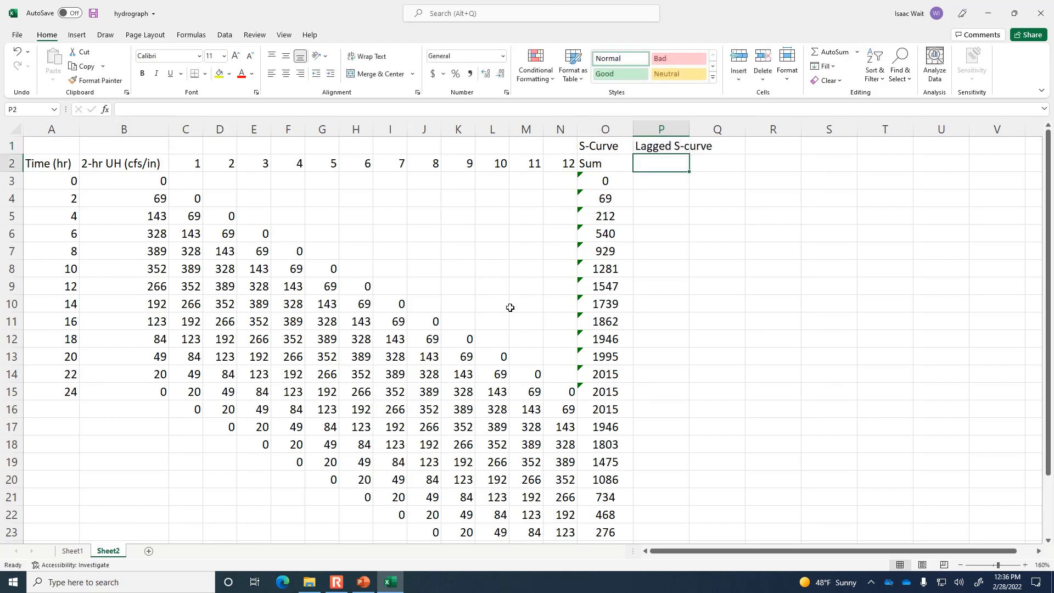
Check the required rainfall duration in the question on the PowerPoint slide, and return to the Excel workbook.
{"action": "left_click", "coordinate": [365, 587]}
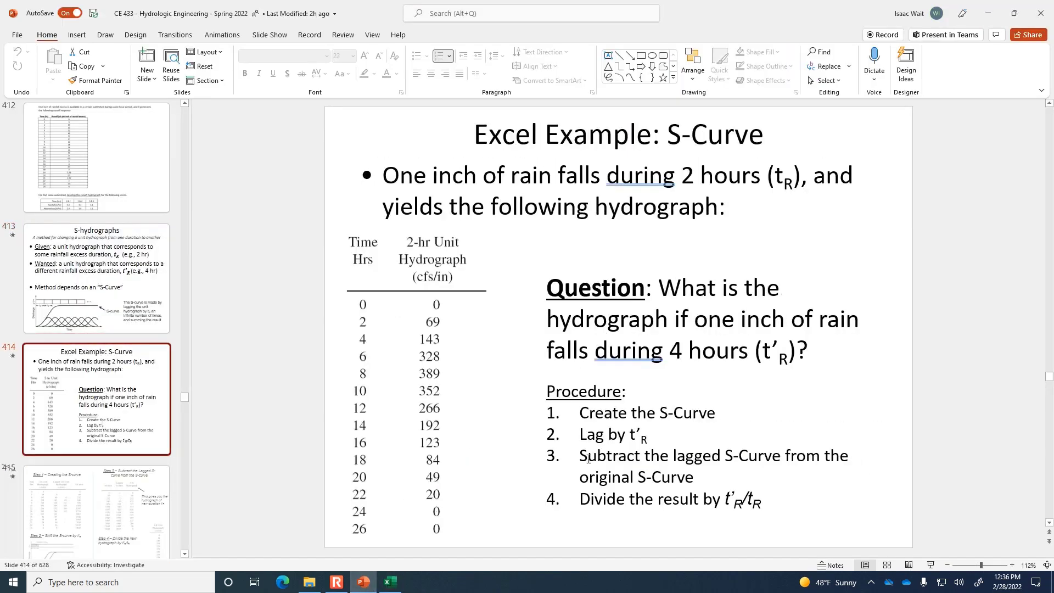
{"action": "double_click", "coordinate": [675, 349]}
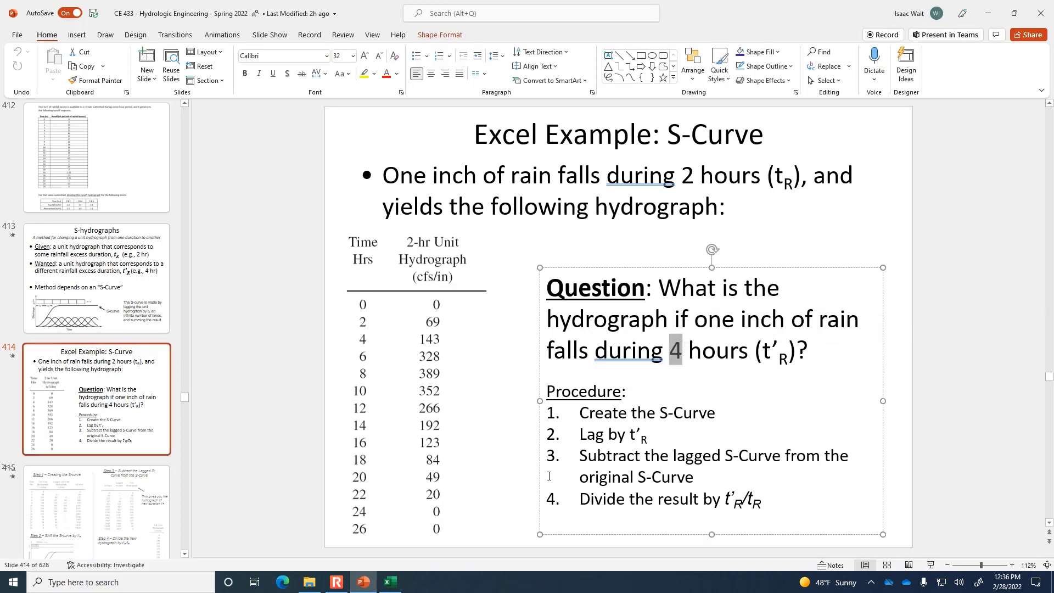
{"action": "left_click", "coordinate": [390, 582]}
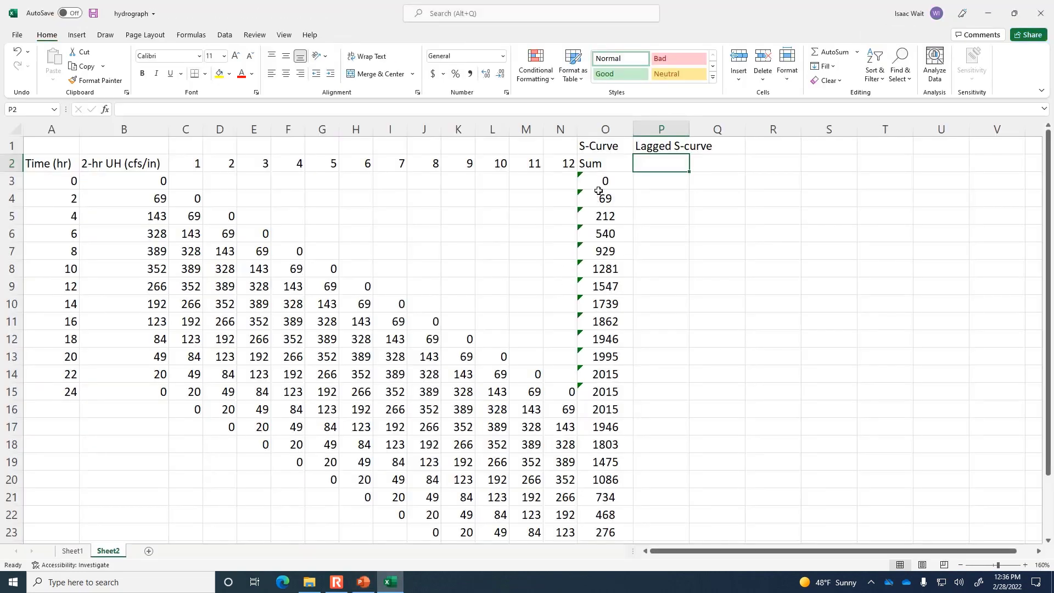
Try to paste the copied S-curve sums O3:O27 into the lagged column starting at P5, and undo the paste.
{"action": "left_click_drag", "start_coordinate": [604, 181], "coordinate": [606, 373]}
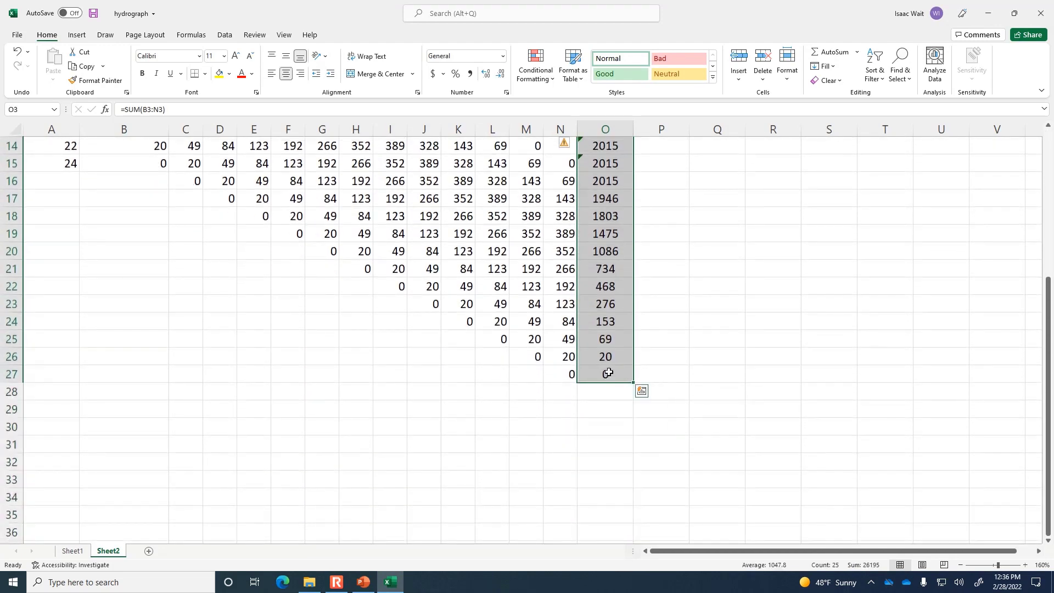
{"action": "key", "text": "ctrl+c"}
{"action": "scroll", "coordinate": [650, 363], "scroll_direction": "up", "scroll_amount": 5}
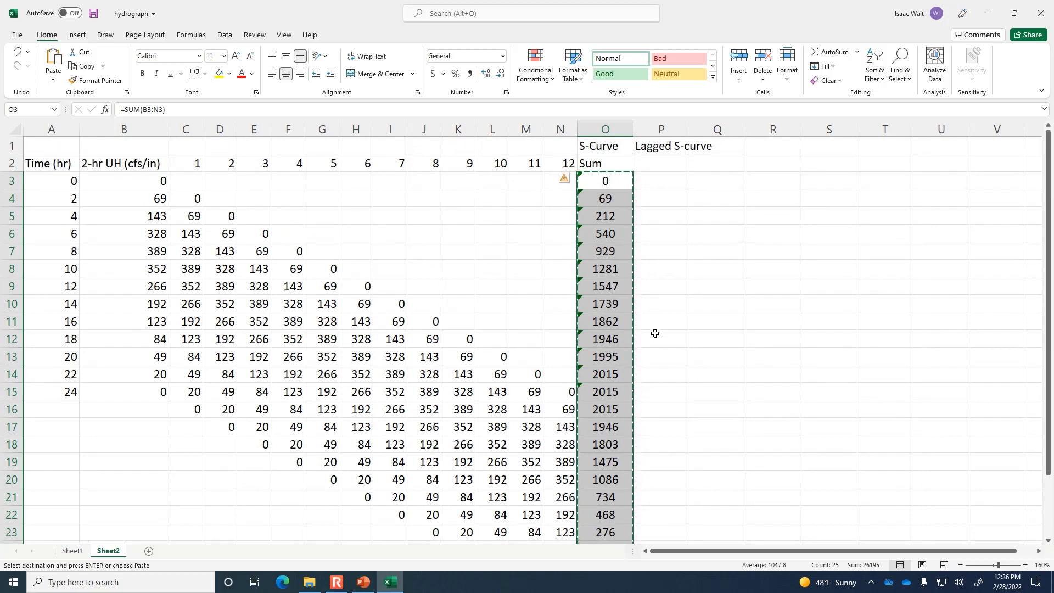
{"action": "left_click", "coordinate": [659, 199]}
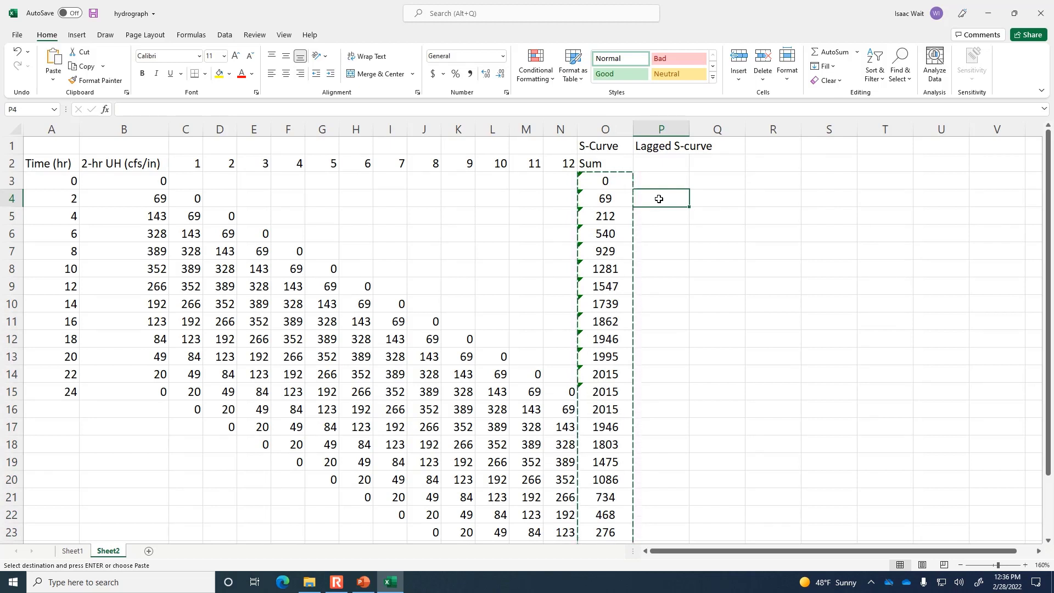
{"action": "key", "text": "Down"}
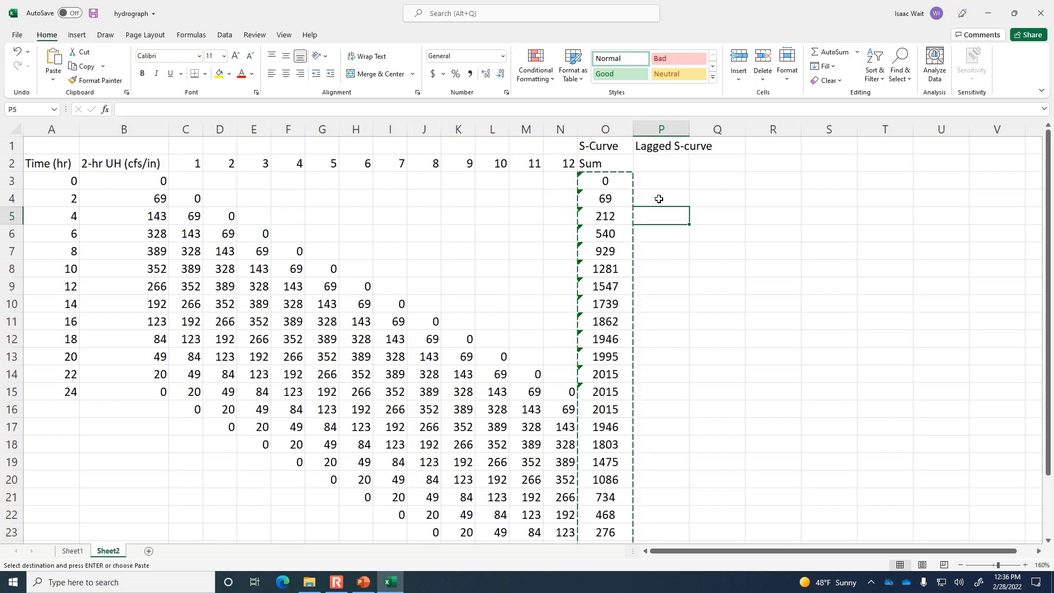
{"action": "key", "text": "ctrl+v"}
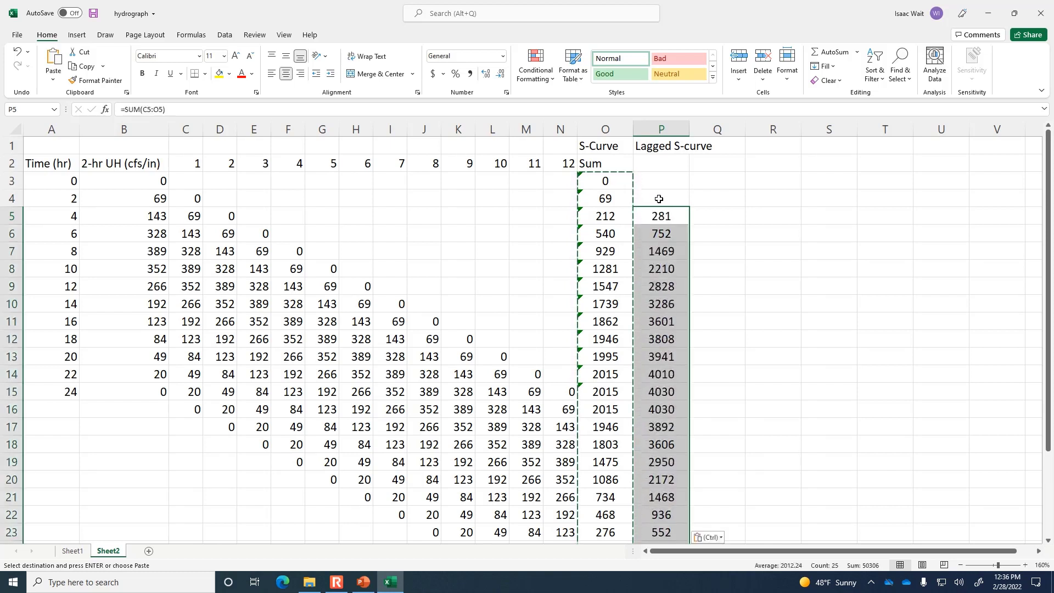
{"action": "left_click", "coordinate": [709, 538]}
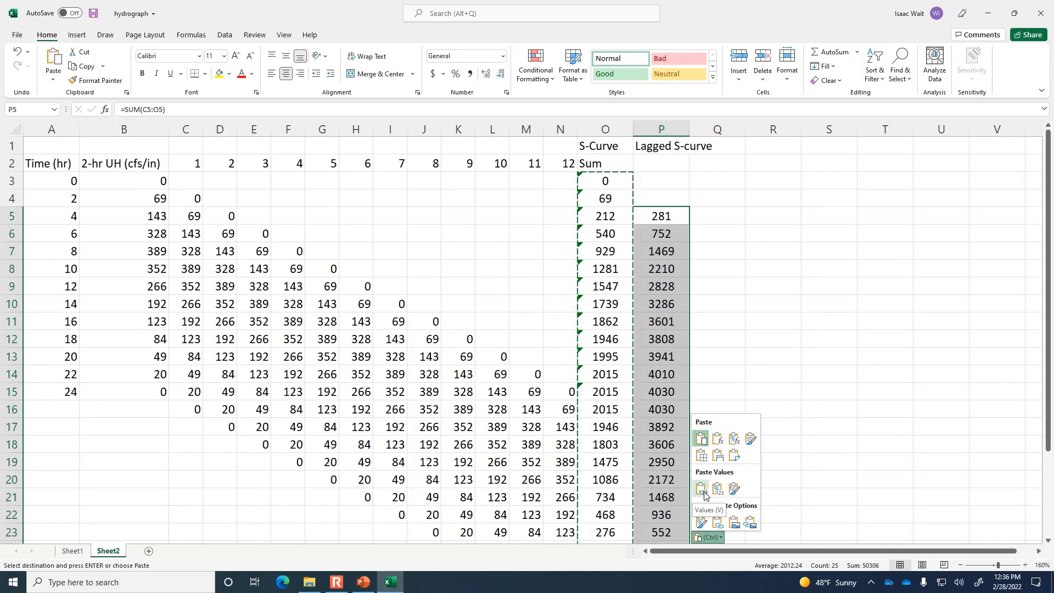
{"action": "left_click", "coordinate": [705, 493]}
{"action": "left_click", "coordinate": [831, 226]}
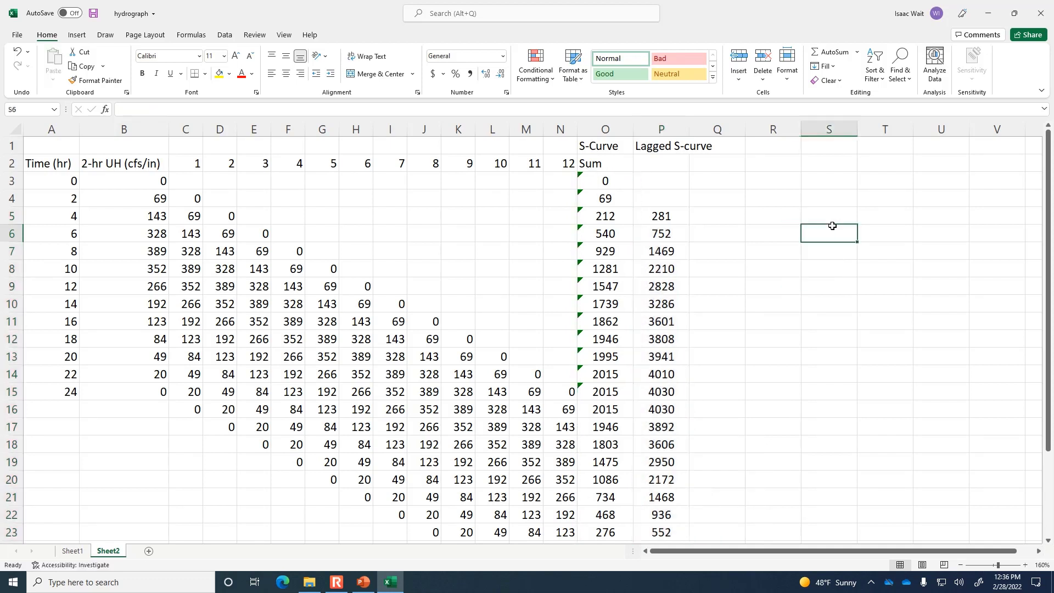
{"action": "key", "text": "ctrl+z"}
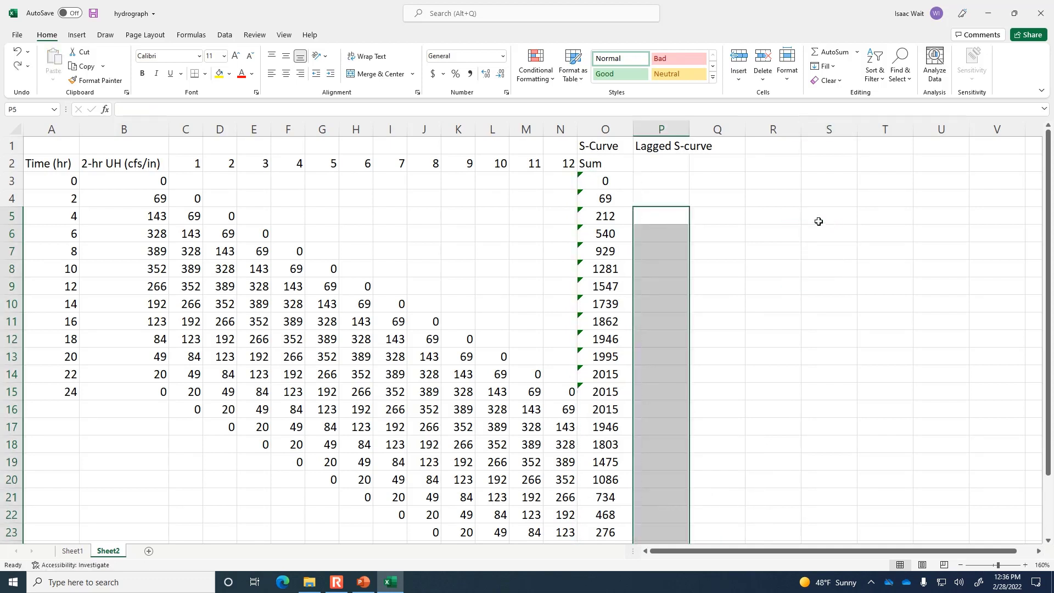
{"action": "key", "text": "ctrl+z"}
Inspect the sum formulas in the first three S-curve cells, O3 to O5.
{"action": "left_click", "coordinate": [604, 181]}
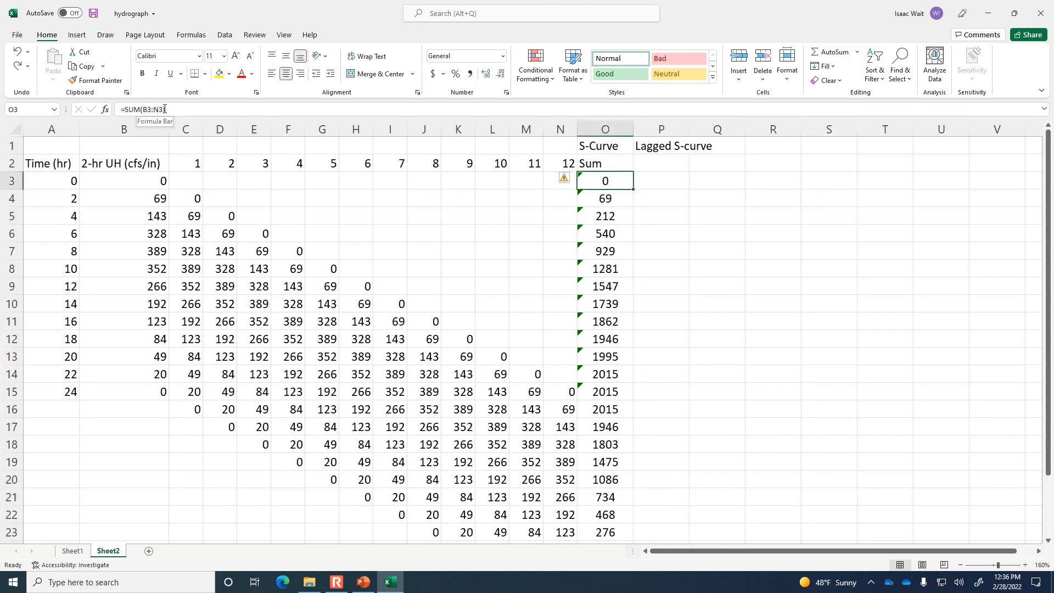
{"action": "left_click", "coordinate": [602, 196]}
{"action": "left_click", "coordinate": [602, 213]}
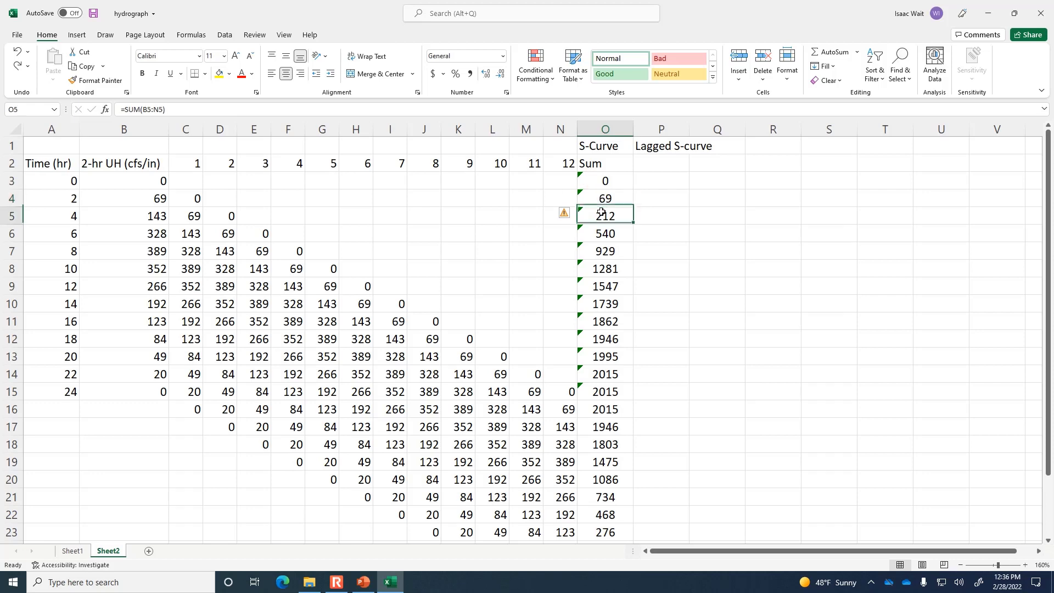
Copy the S-curve sums O3:O27 and paste them as values only into the Lagged S-curve column starting at P5.
{"action": "left_click_drag", "start_coordinate": [613, 184], "coordinate": [611, 509]}
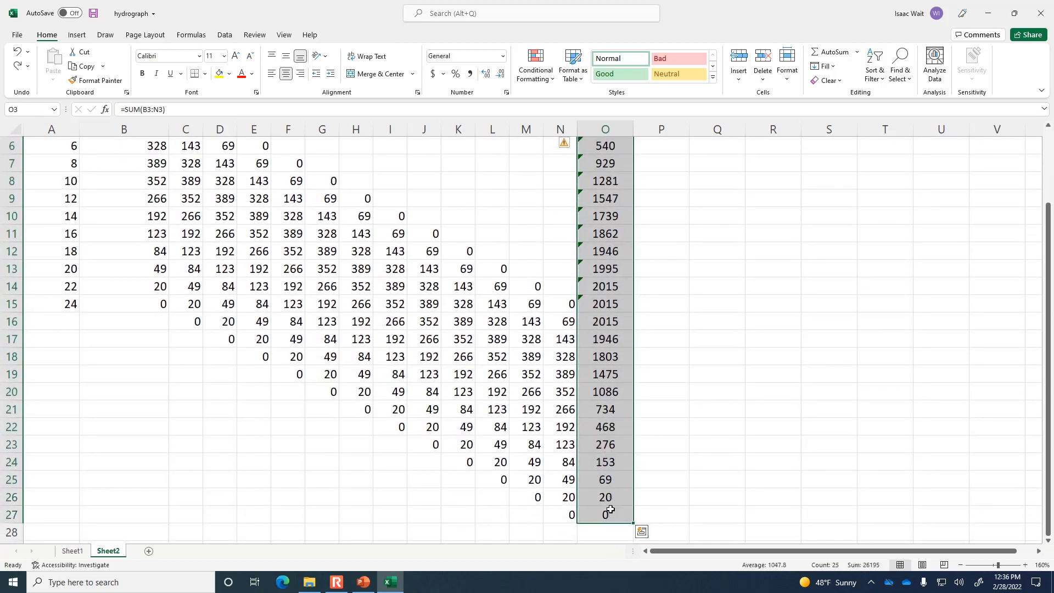
{"action": "key", "text": "ctrl+c"}
{"action": "scroll", "coordinate": [635, 473], "scroll_direction": "up", "scroll_amount": 2}
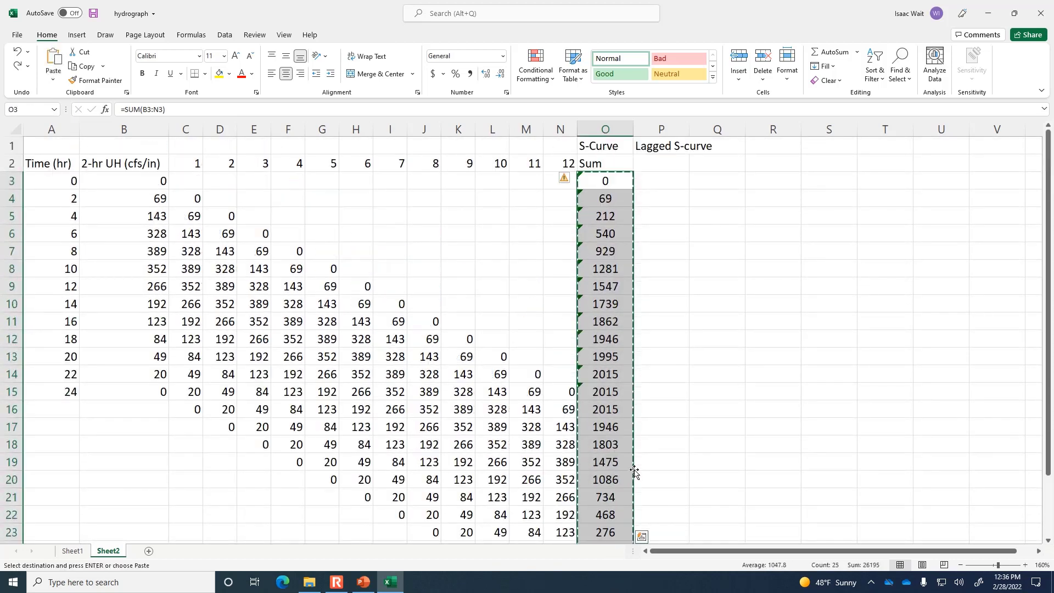
{"action": "left_click", "coordinate": [657, 218]}
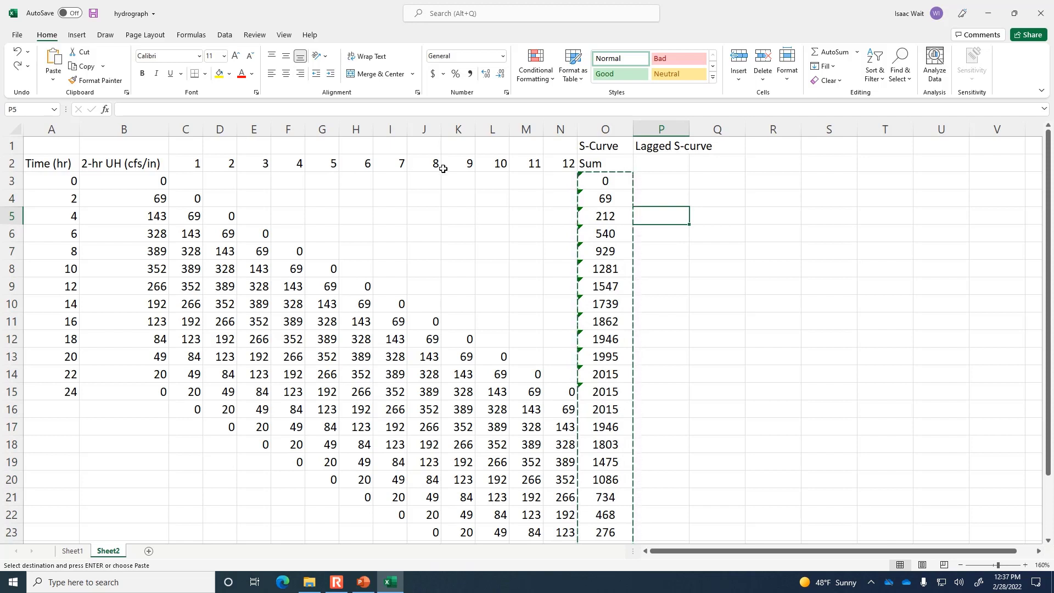
{"action": "left_click", "coordinate": [53, 81]}
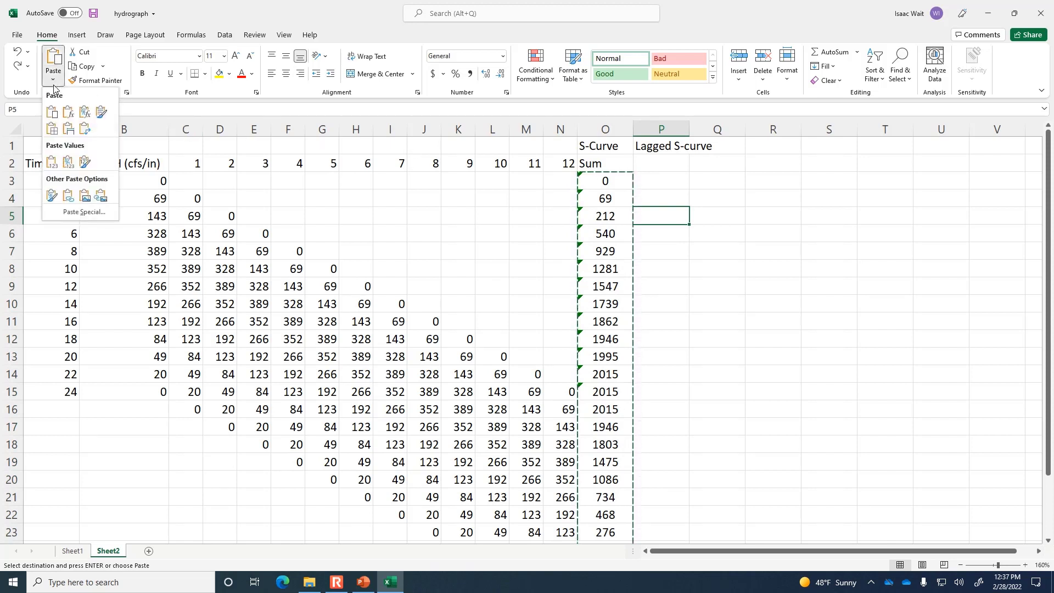
{"action": "left_click", "coordinate": [52, 162]}
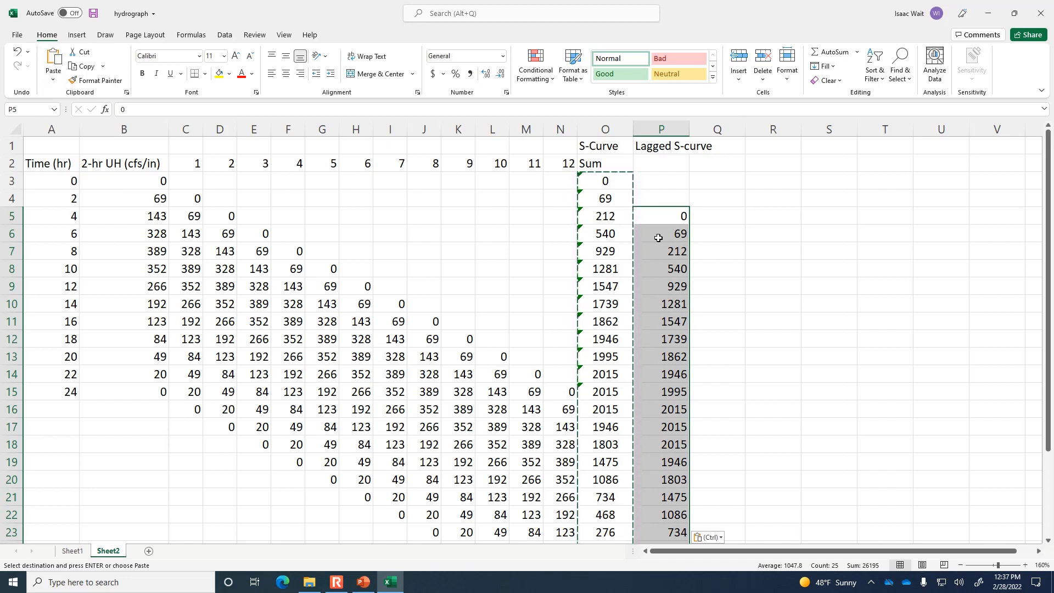
Compare the first original and lagged S-curve values with their corresponding times in column A.
{"action": "left_click", "coordinate": [670, 217]}
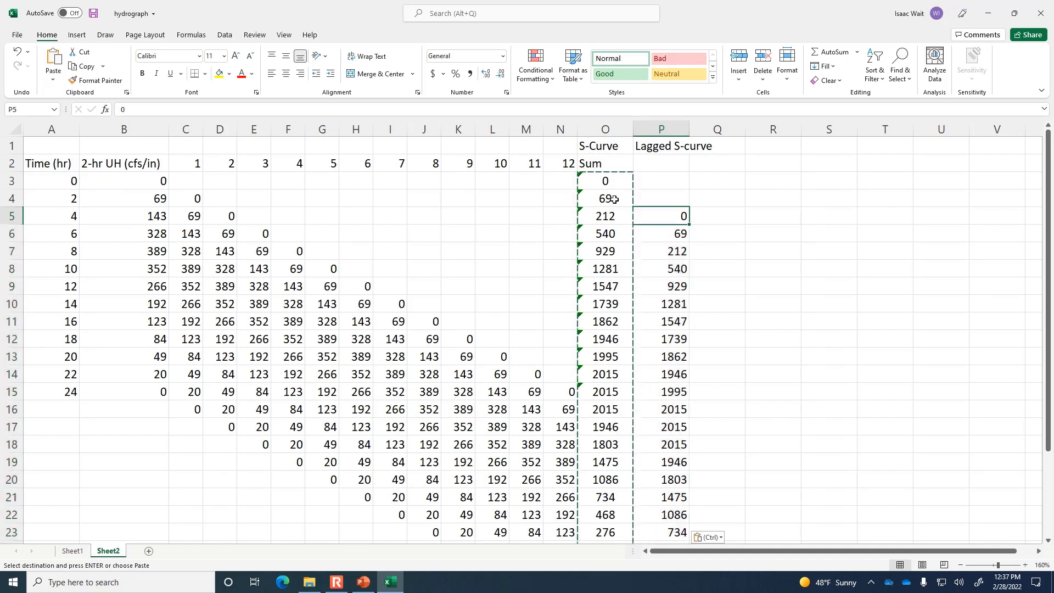
{"action": "left_click", "coordinate": [623, 180]}
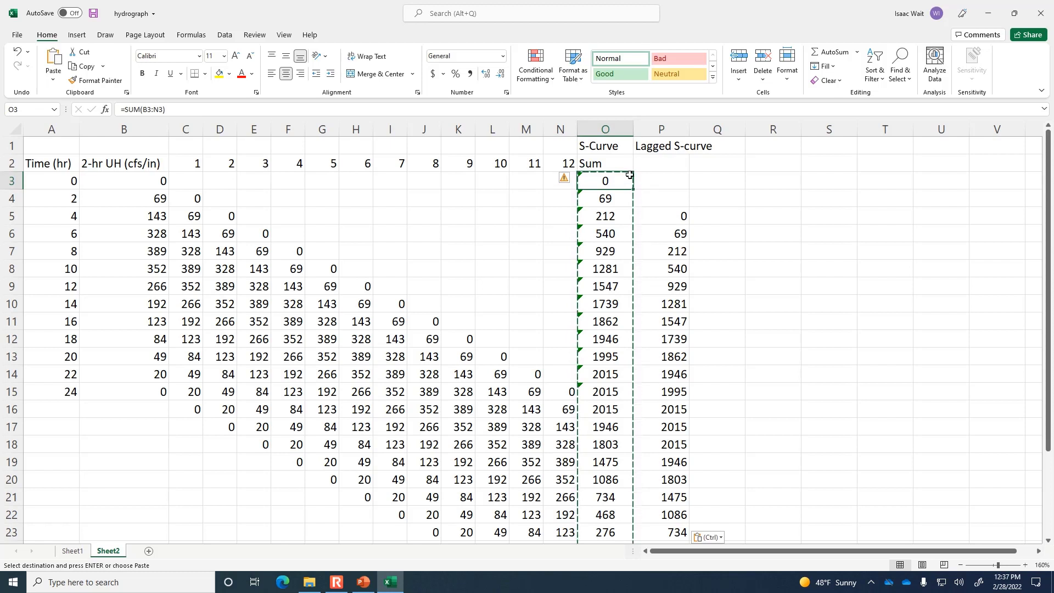
{"action": "left_click", "coordinate": [664, 180]}
{"action": "key", "text": "Escape"}
{"action": "left_click", "coordinate": [610, 180]}
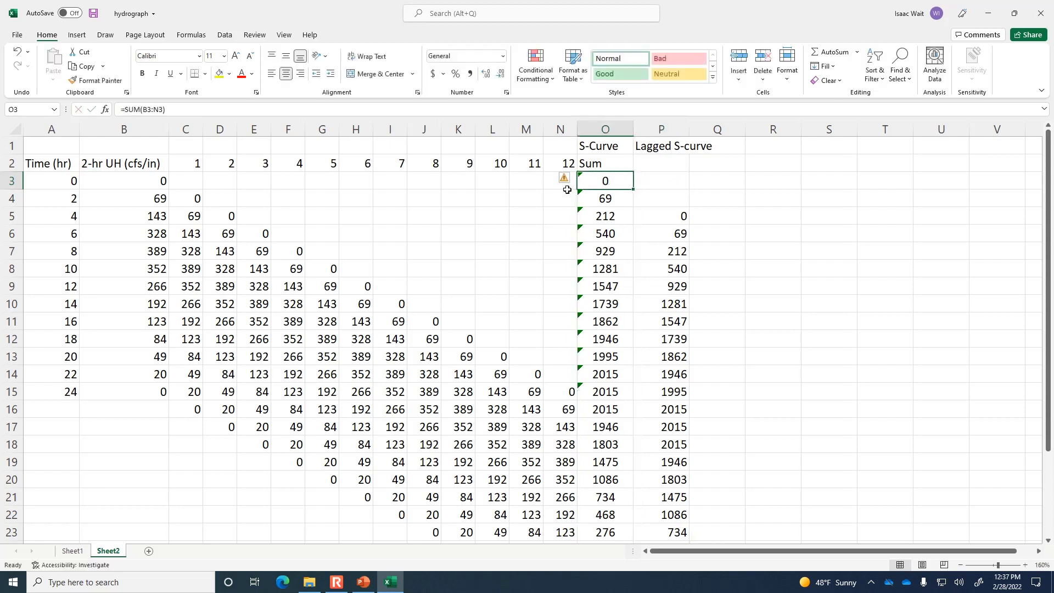
{"action": "left_click", "coordinate": [50, 173]}
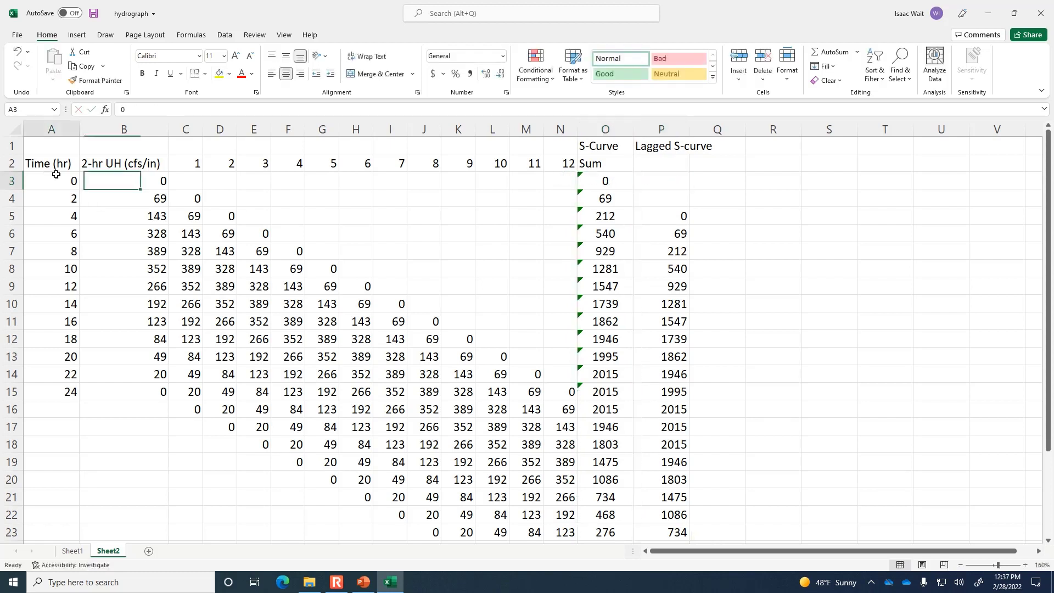
{"action": "left_click", "coordinate": [685, 218]}
{"action": "left_click", "coordinate": [61, 220]}
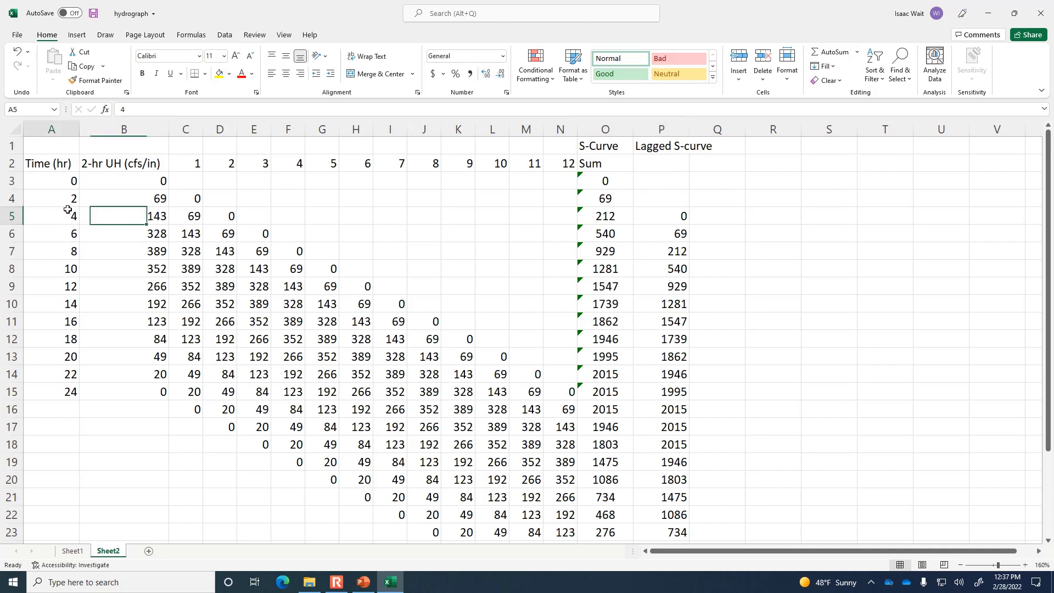
{"action": "left_click", "coordinate": [598, 195]}
{"action": "left_click", "coordinate": [40, 198]}
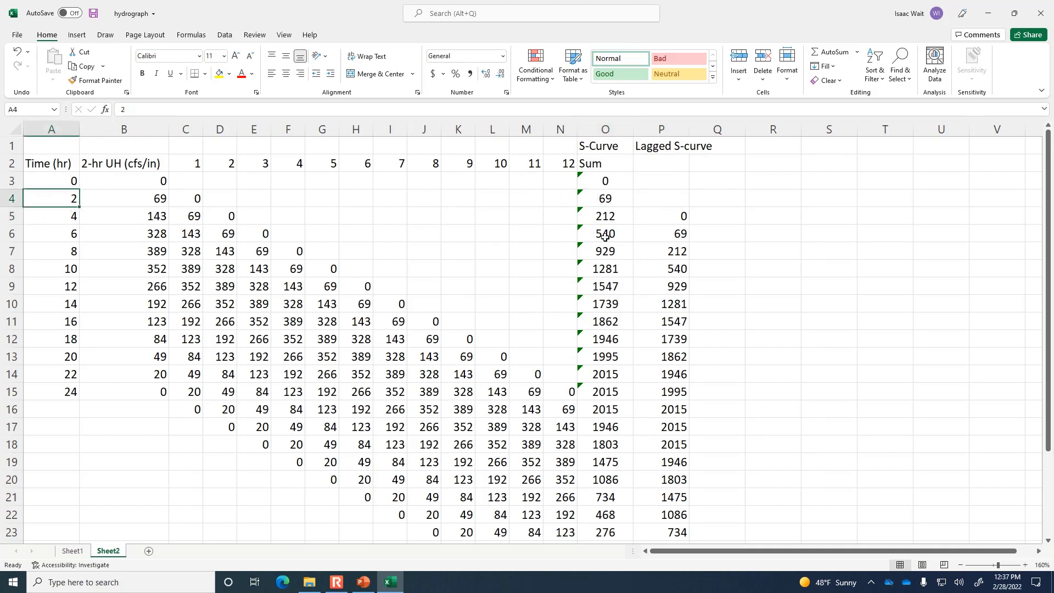
{"action": "left_click", "coordinate": [677, 234]}
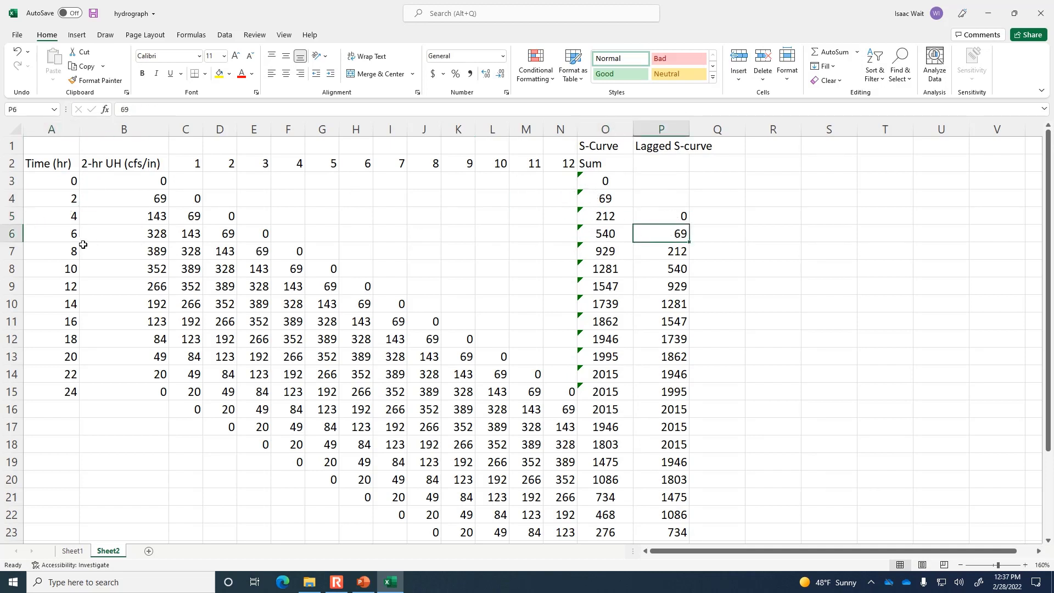
{"action": "left_click", "coordinate": [62, 235]}
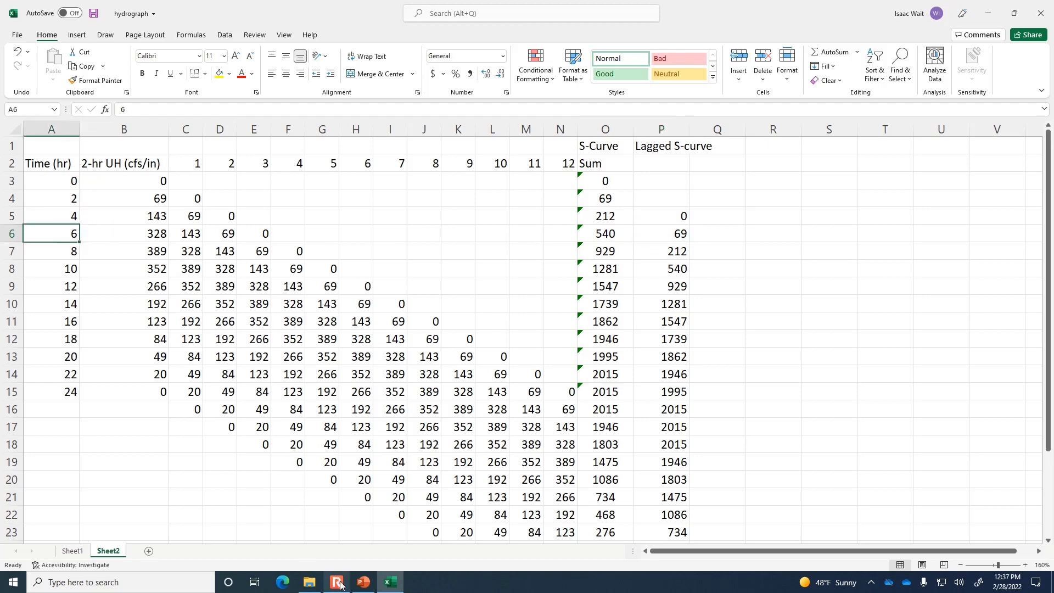
Switch to the PowerPoint slide and review the procedure items on lagging and subtracting the S-curve.
{"action": "left_click", "coordinate": [364, 582]}
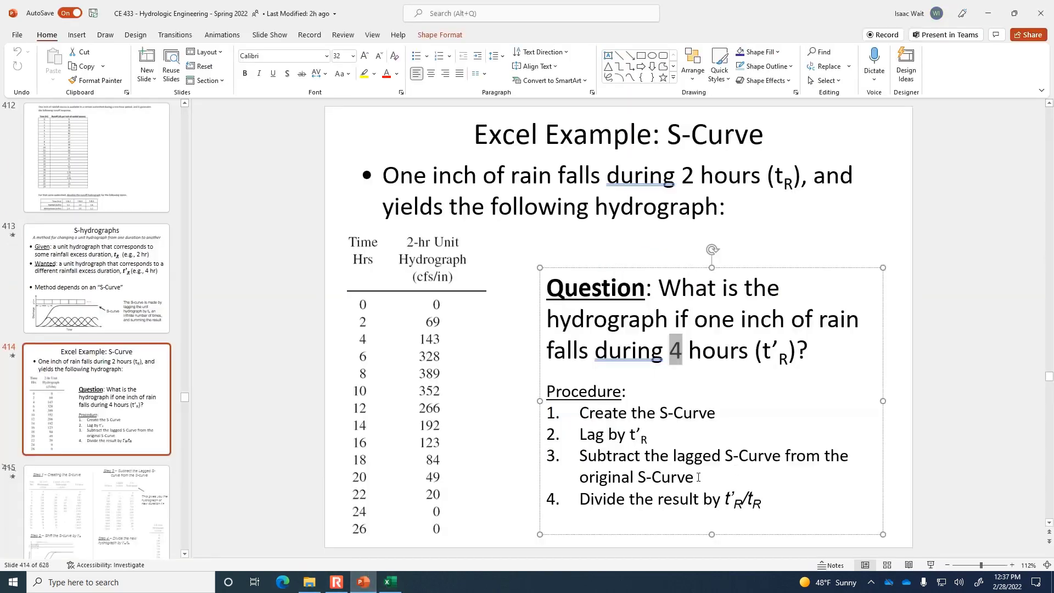
{"action": "left_click_drag", "start_coordinate": [647, 441], "coordinate": [581, 442]}
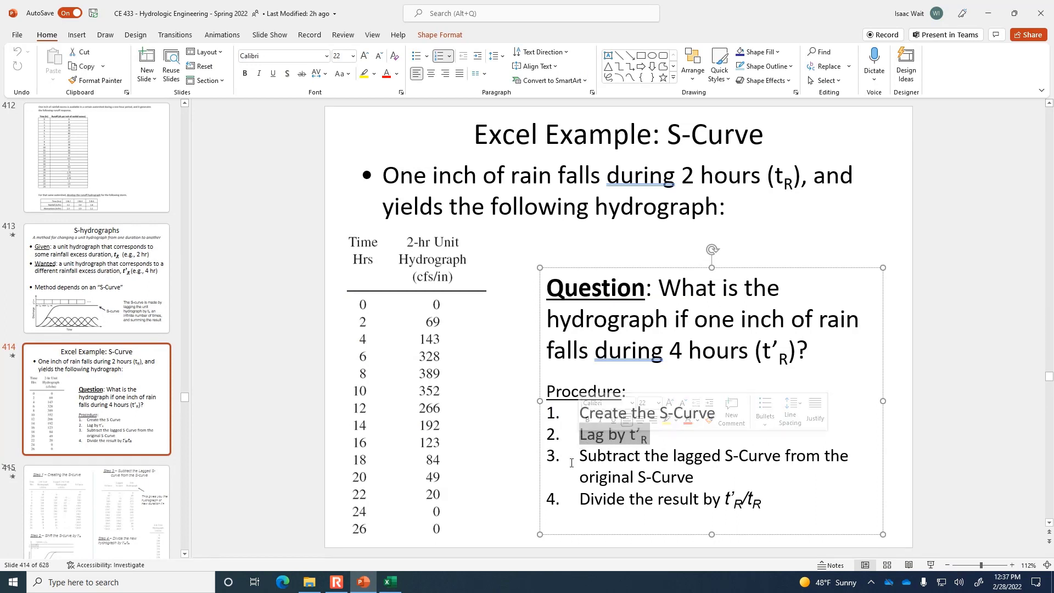
{"action": "left_click_drag", "start_coordinate": [698, 477], "coordinate": [594, 461]}
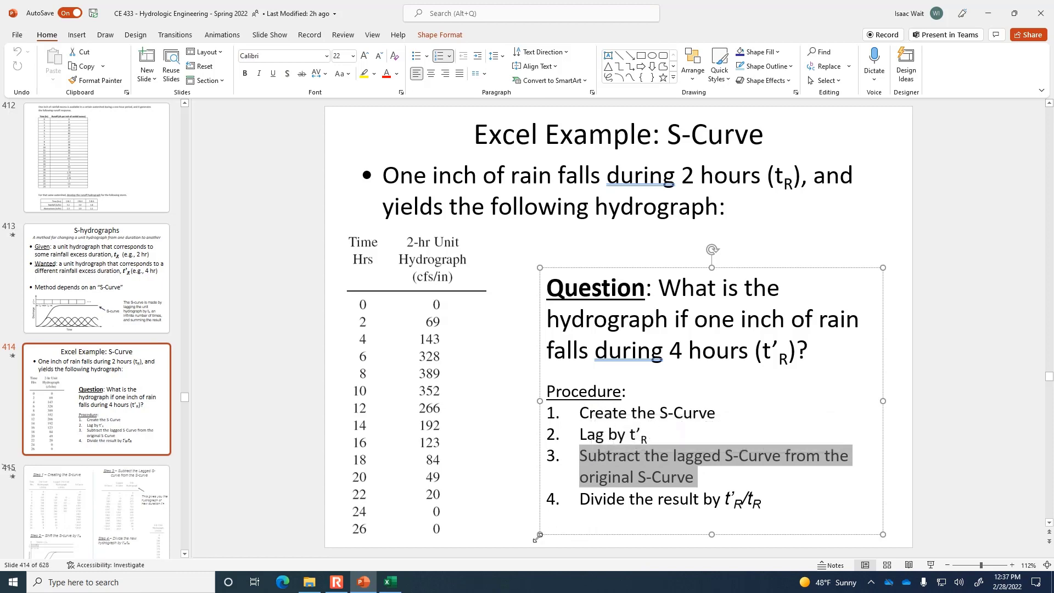
Switch to the Excel workbook and fit the Lagged S-curve column's width to its header.
{"action": "left_click", "coordinate": [397, 583]}
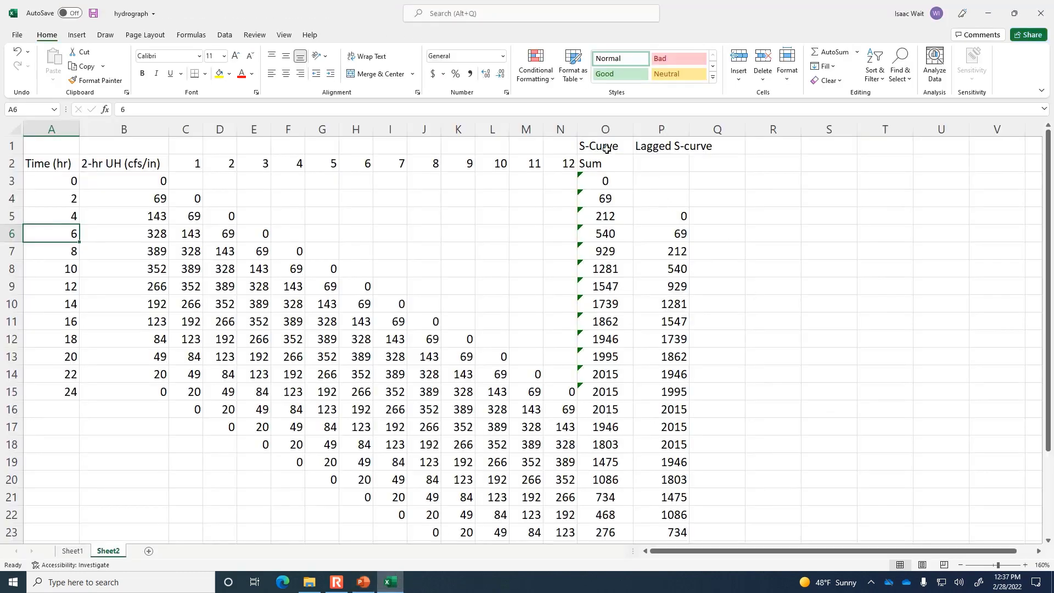
{"action": "left_click_drag", "start_coordinate": [607, 149], "coordinate": [604, 415]}
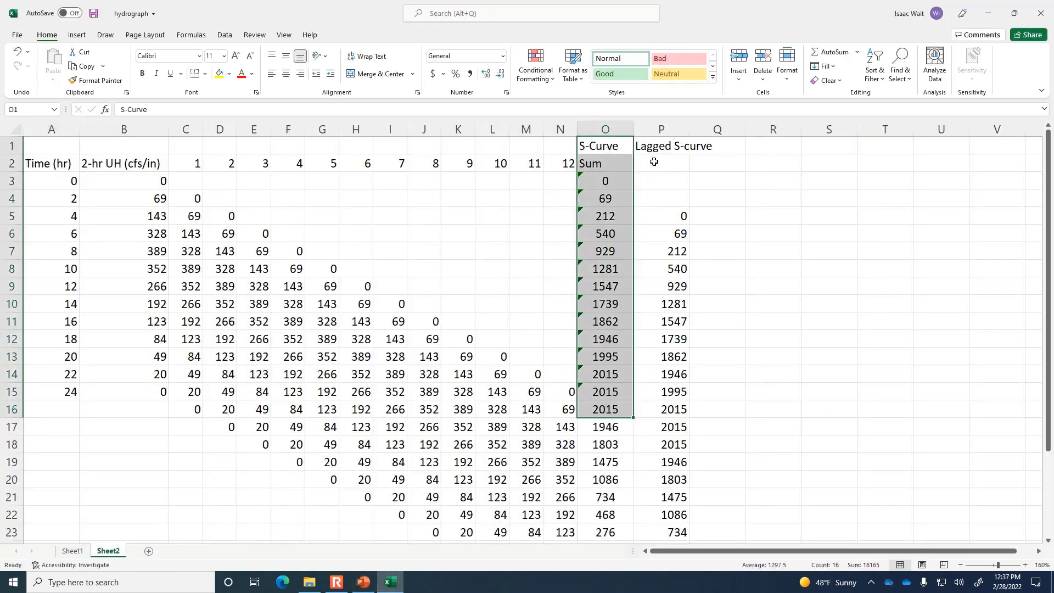
{"action": "left_click_drag", "start_coordinate": [662, 145], "coordinate": [662, 160]}
{"action": "double_click", "coordinate": [698, 128]}
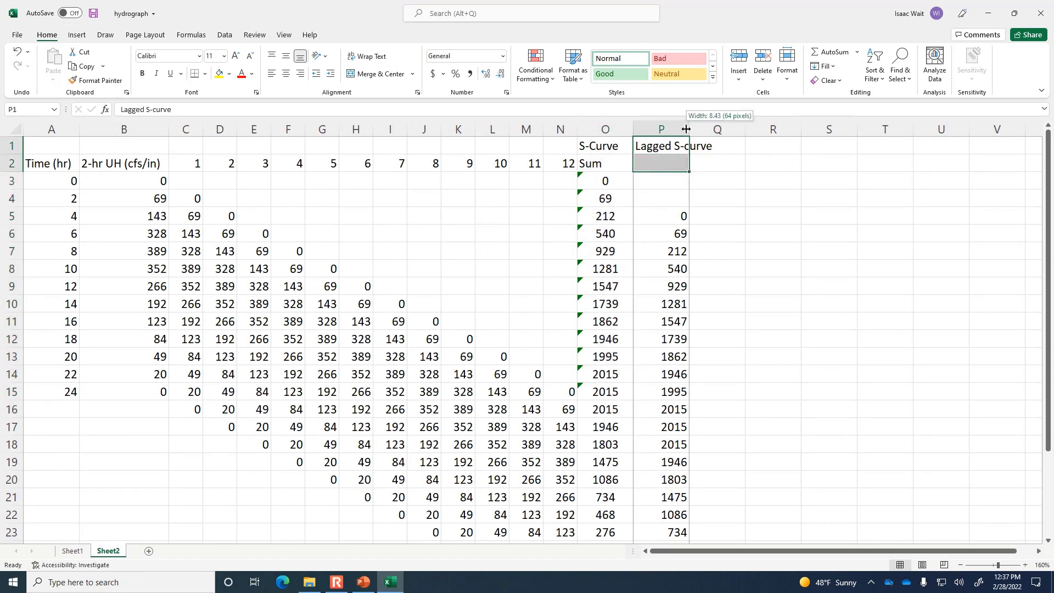
Enter the header "Lagged 4-hour Hydrograph" in Q1 and widen column Q to fit it.
{"action": "left_click", "coordinate": [742, 144]}
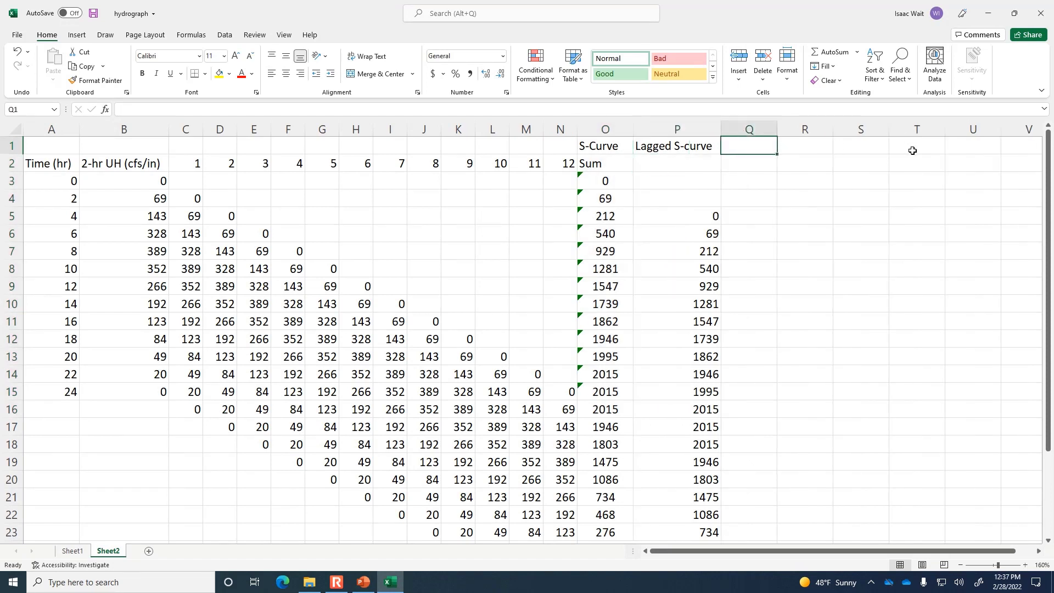
{"action": "type", "text": "La"}
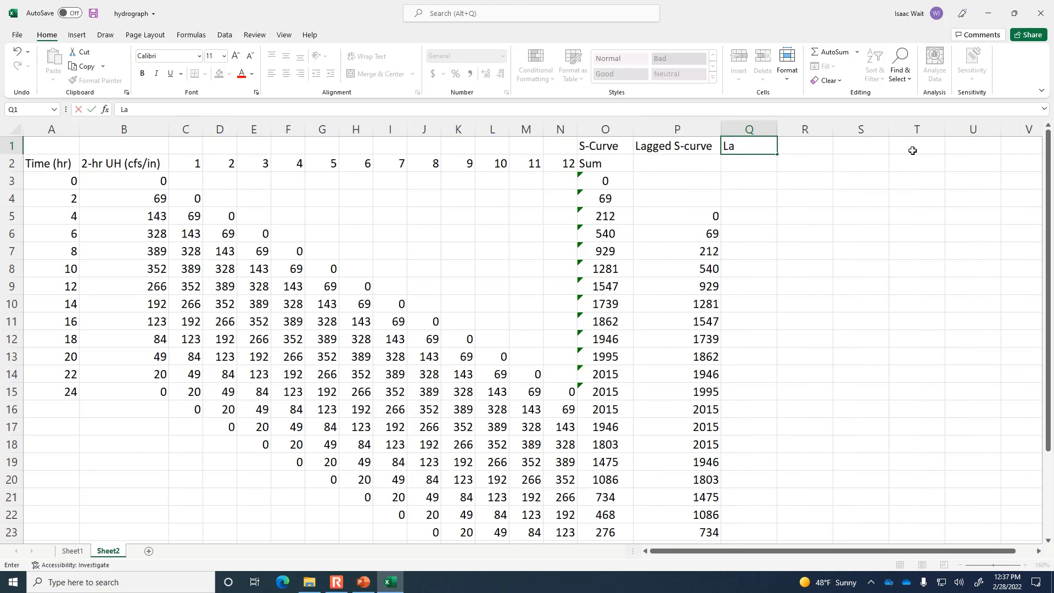
{"action": "type", "text": "gged 4-hour Hy"}
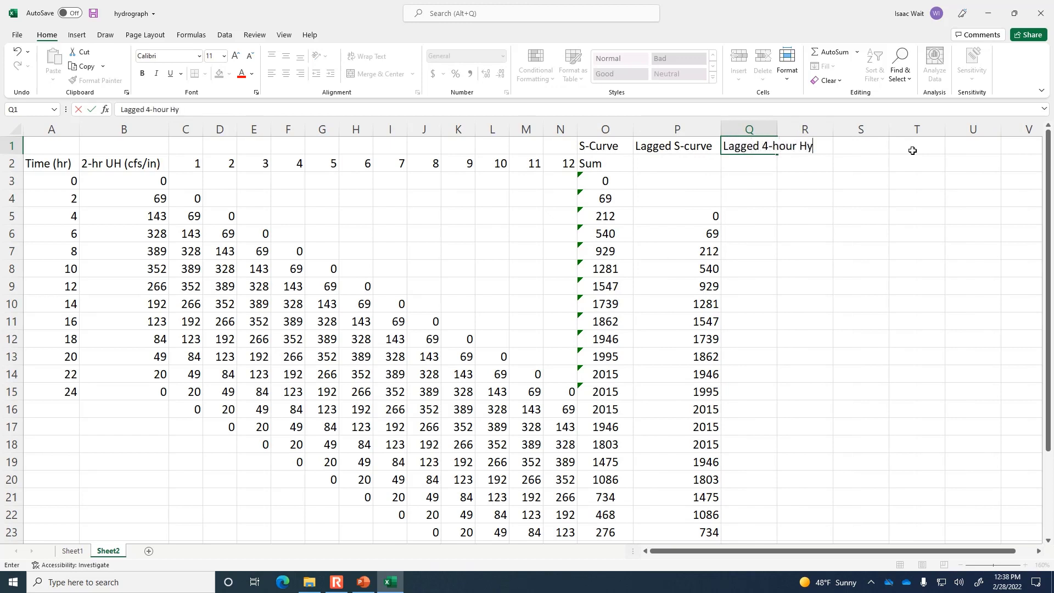
{"action": "type", "text": "drograph"}
{"action": "key", "text": "Return"}
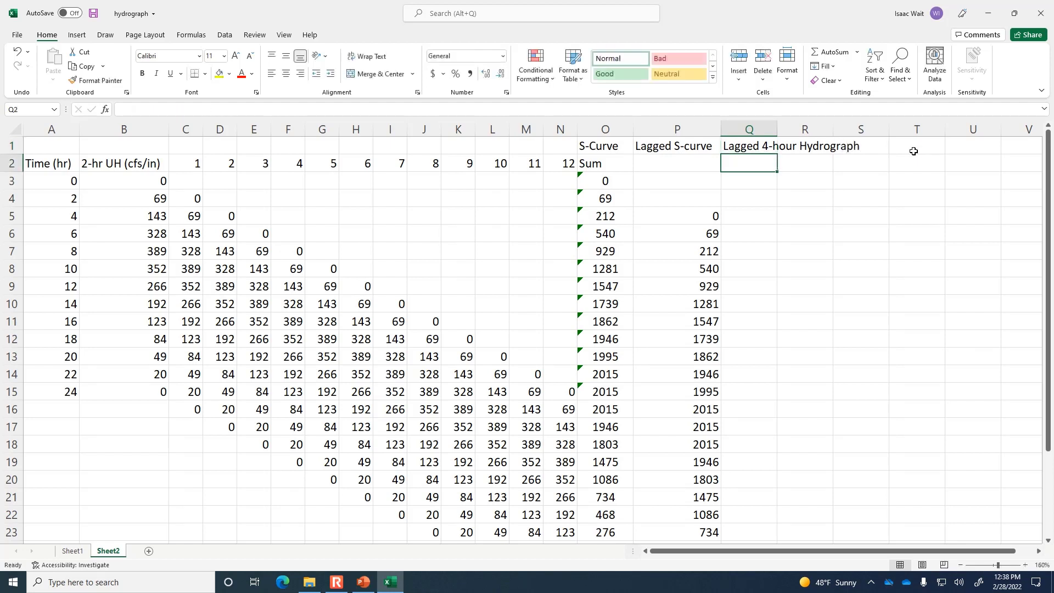
{"action": "left_click_drag", "start_coordinate": [778, 133], "coordinate": [873, 133]}
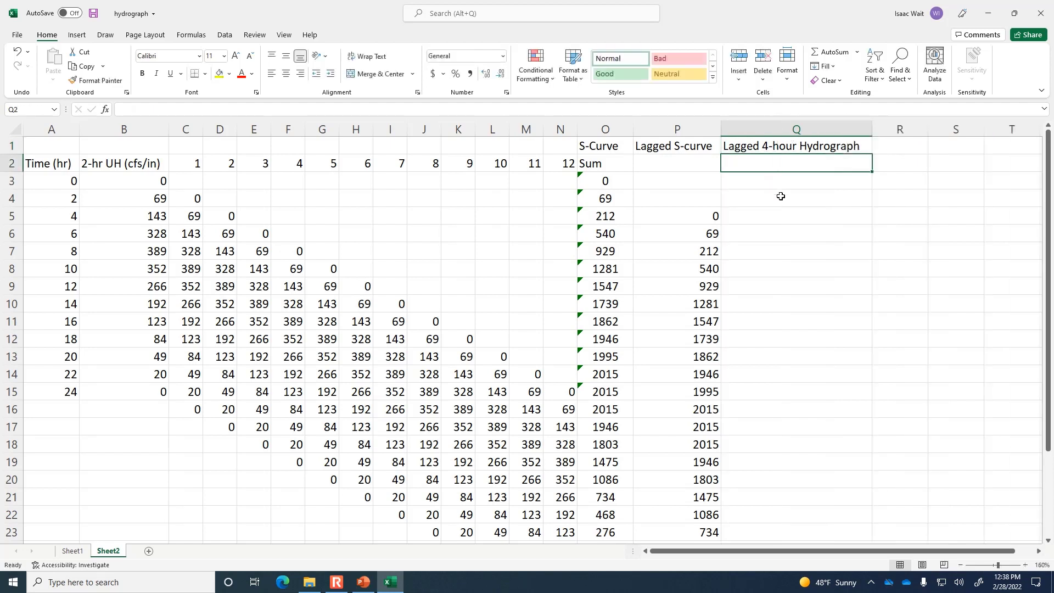
Enter the formula =O3-P3 in Q3 to subtract the lagged S-curve from the original S-curve.
{"action": "left_click", "coordinate": [785, 183]}
{"action": "type", "text": "="}
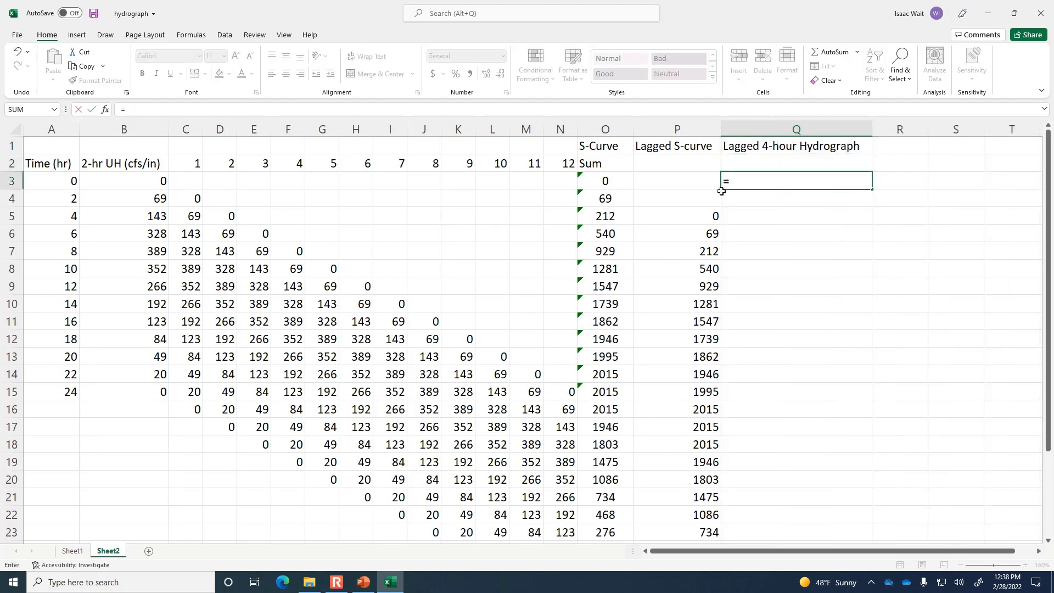
{"action": "left_click", "coordinate": [627, 186]}
{"action": "type", "text": "-"}
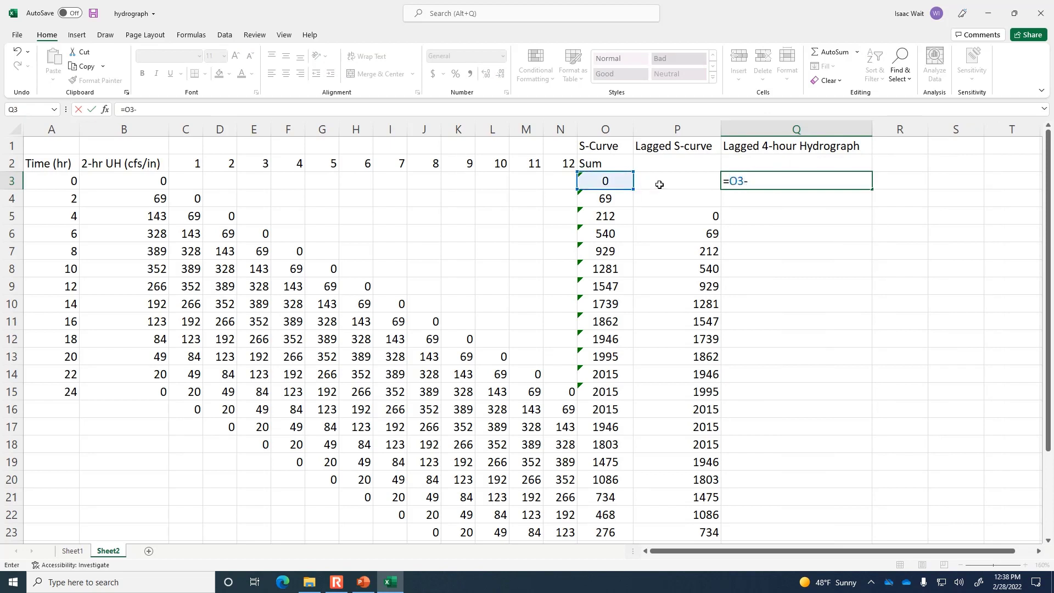
{"action": "left_click", "coordinate": [664, 182]}
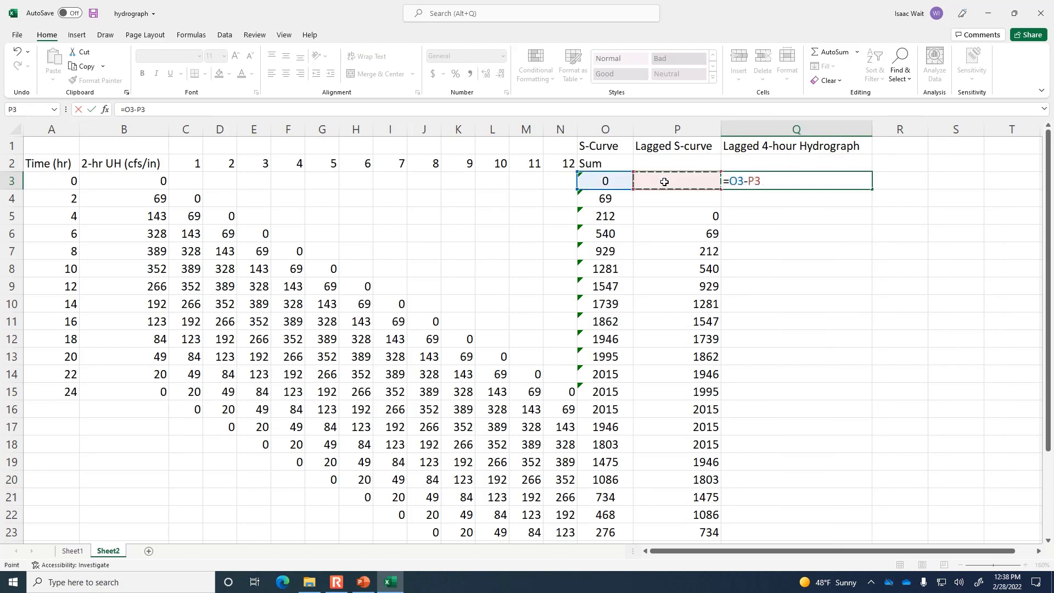
{"action": "key", "text": "Return"}
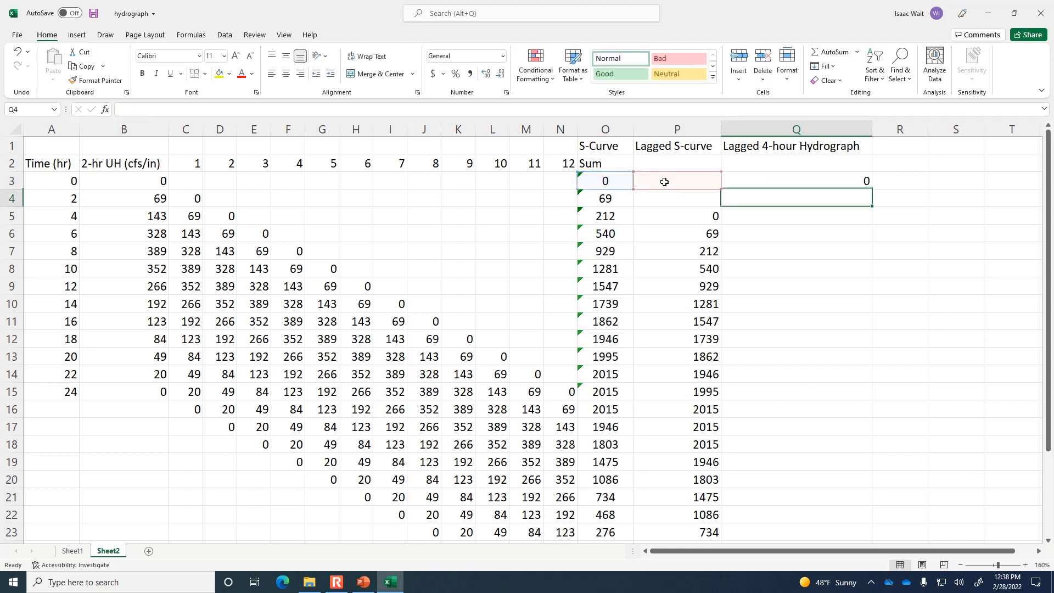
Center the subtraction formula in Q3 and fill it down through Q29.
{"action": "key", "text": "Up"}
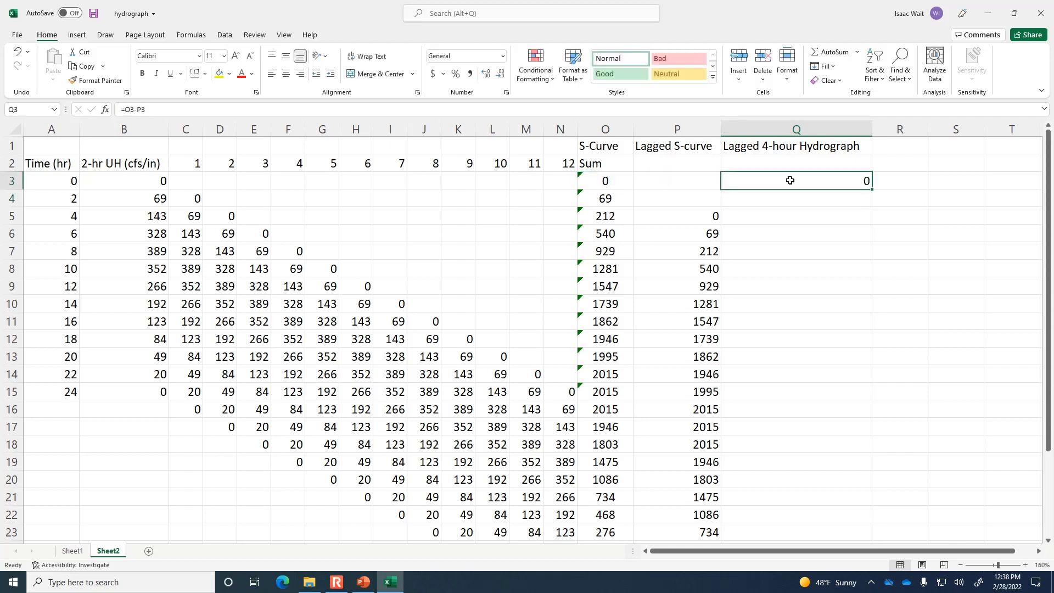
{"action": "left_click", "coordinate": [286, 73]}
{"action": "left_click_drag", "start_coordinate": [873, 189], "coordinate": [876, 525]}
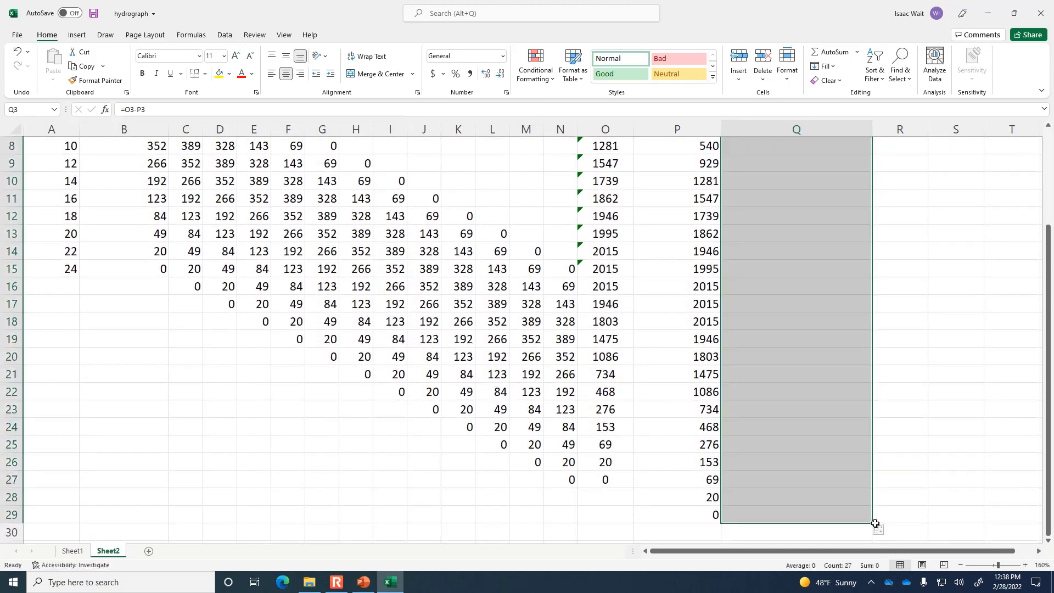
{"action": "scroll", "coordinate": [918, 459], "scroll_direction": "up", "scroll_amount": 2}
{"action": "scroll", "coordinate": [920, 460], "scroll_direction": "down", "scroll_amount": 1}
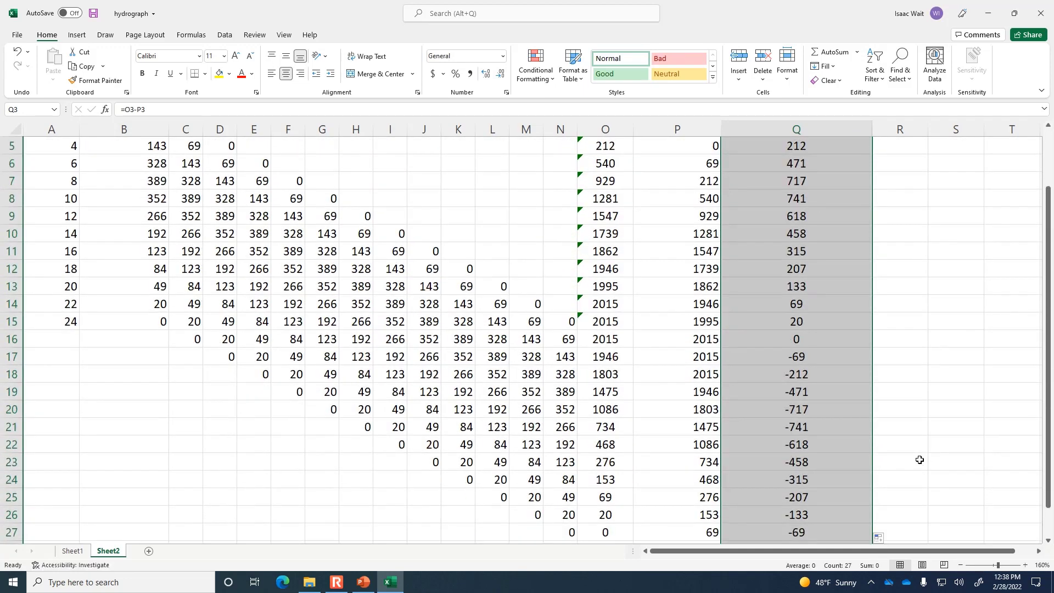
{"action": "scroll", "coordinate": [918, 459], "scroll_direction": "down", "scroll_amount": 1}
{"action": "scroll", "coordinate": [911, 449], "scroll_direction": "up", "scroll_amount": 1}
Replace the negative differences in Q17:Q27 with 0.
{"action": "left_click", "coordinate": [825, 356]}
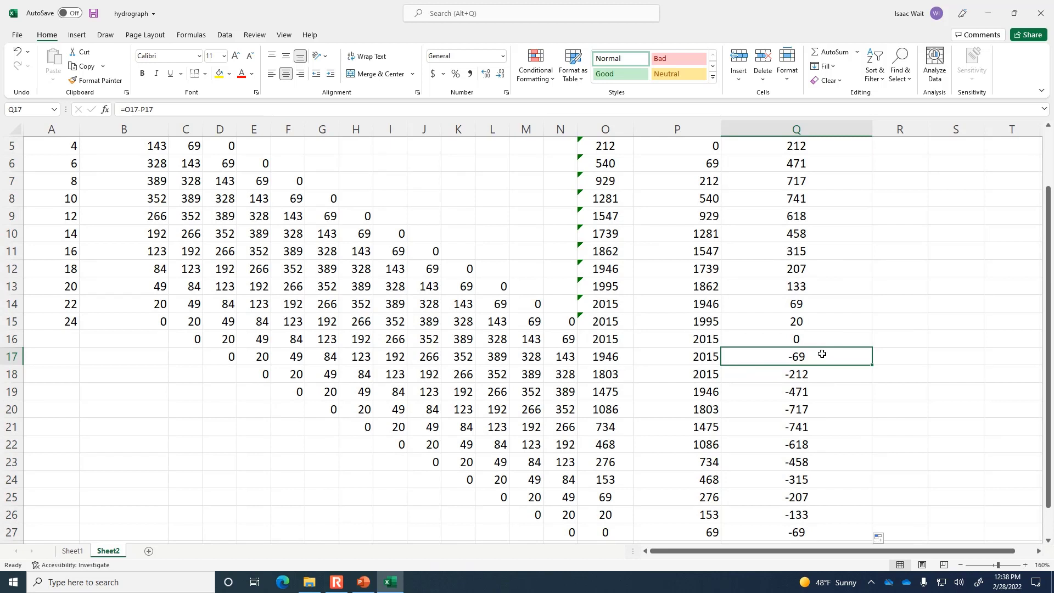
{"action": "type", "text": "0"}
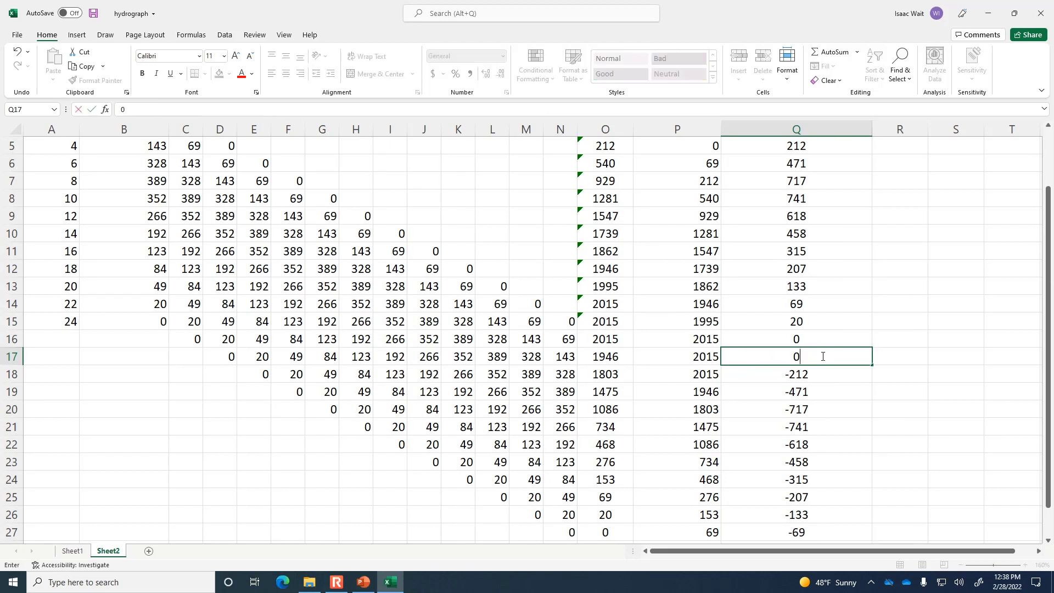
{"action": "key", "text": "Return"}
{"action": "type", "text": "0"}
{"action": "key", "text": "Return"}
{"action": "type", "text": "0"}
{"action": "key", "text": "Return"}
{"action": "type", "text": "0"}
{"action": "key", "text": "Return"}
{"action": "type", "text": "0"}
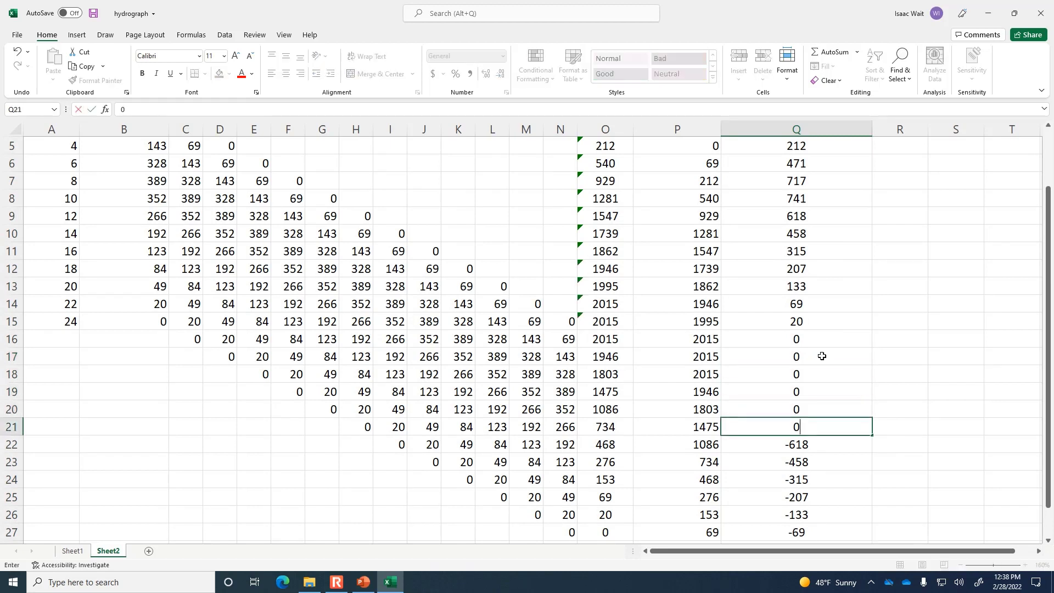
{"action": "key", "text": "Return"}
{"action": "left_click_drag", "start_coordinate": [847, 395], "coordinate": [866, 502]}
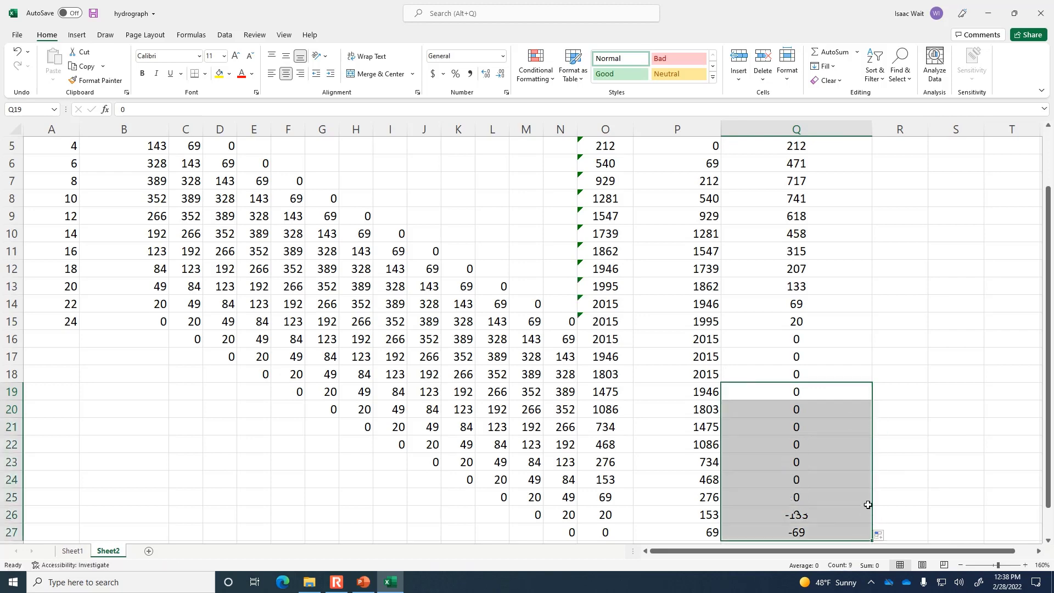
{"action": "scroll", "coordinate": [906, 459], "scroll_direction": "up", "scroll_amount": 2}
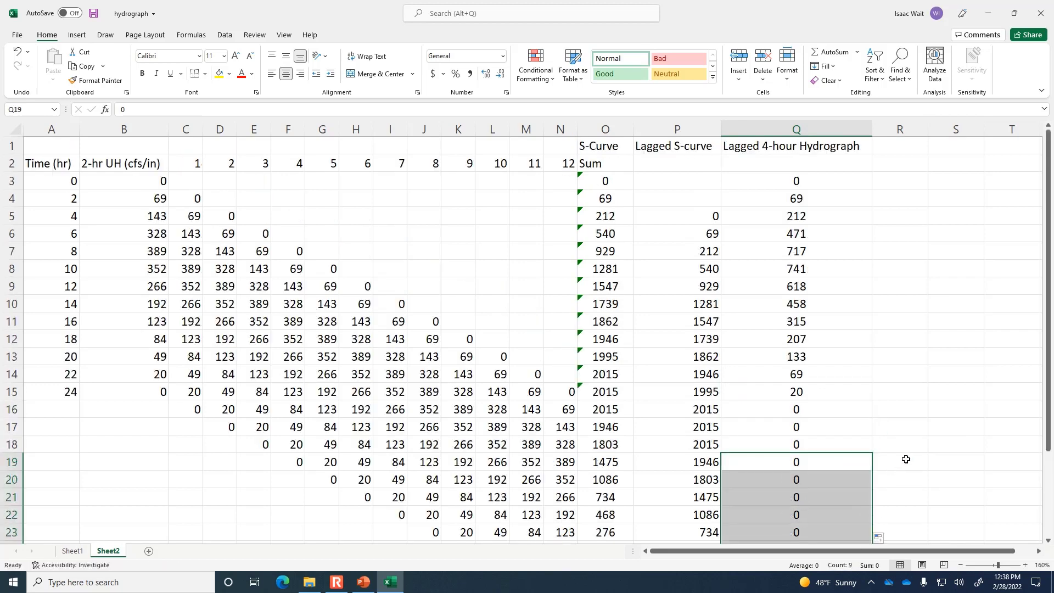
Center the 2-hr UH values in B3:B15.
{"action": "left_click", "coordinate": [817, 199]}
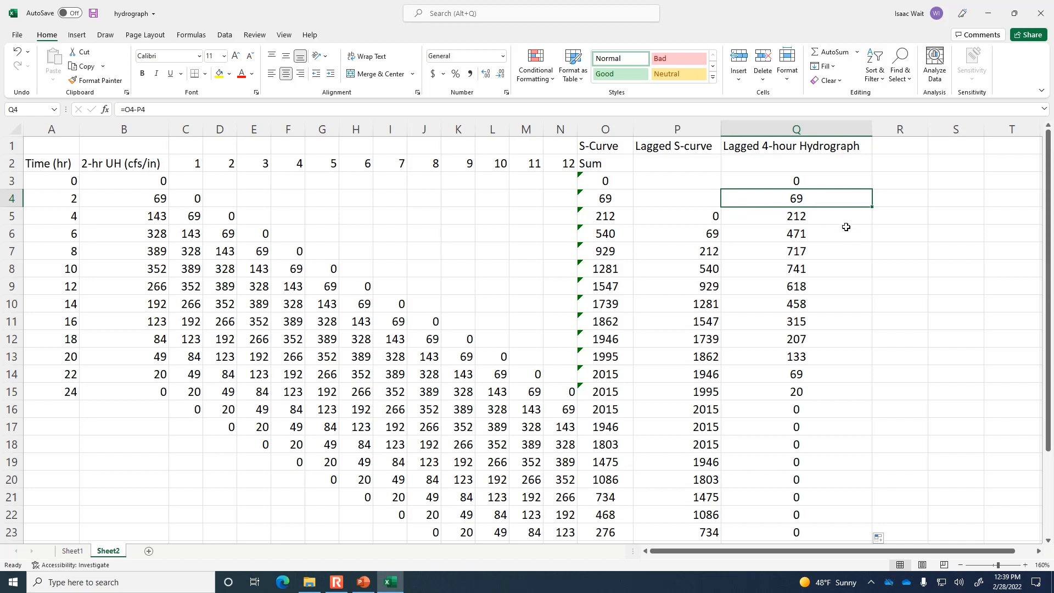
{"action": "left_click", "coordinate": [814, 286]}
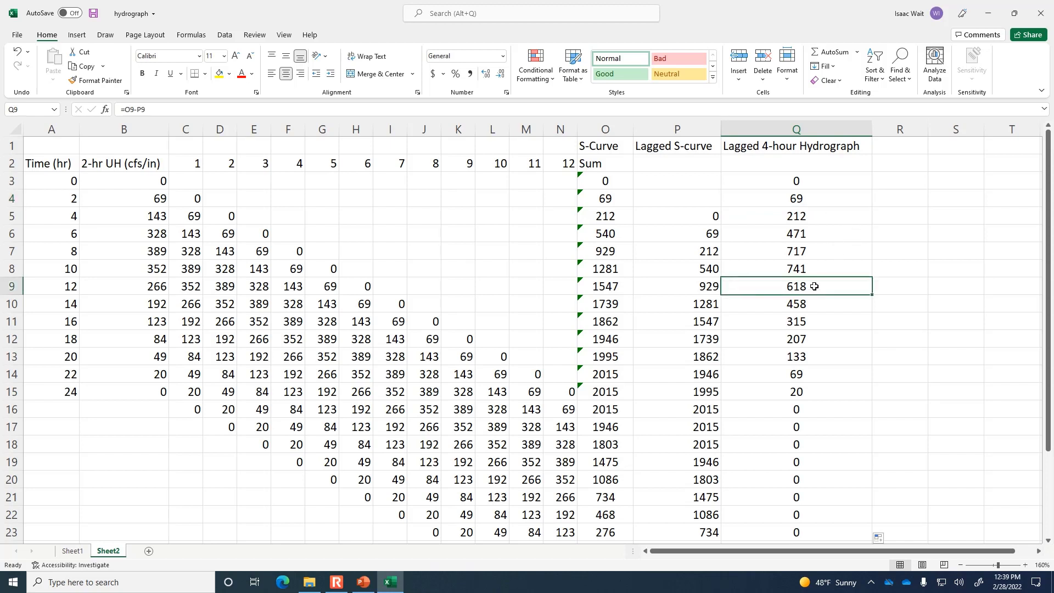
{"action": "left_click_drag", "start_coordinate": [119, 181], "coordinate": [124, 386]}
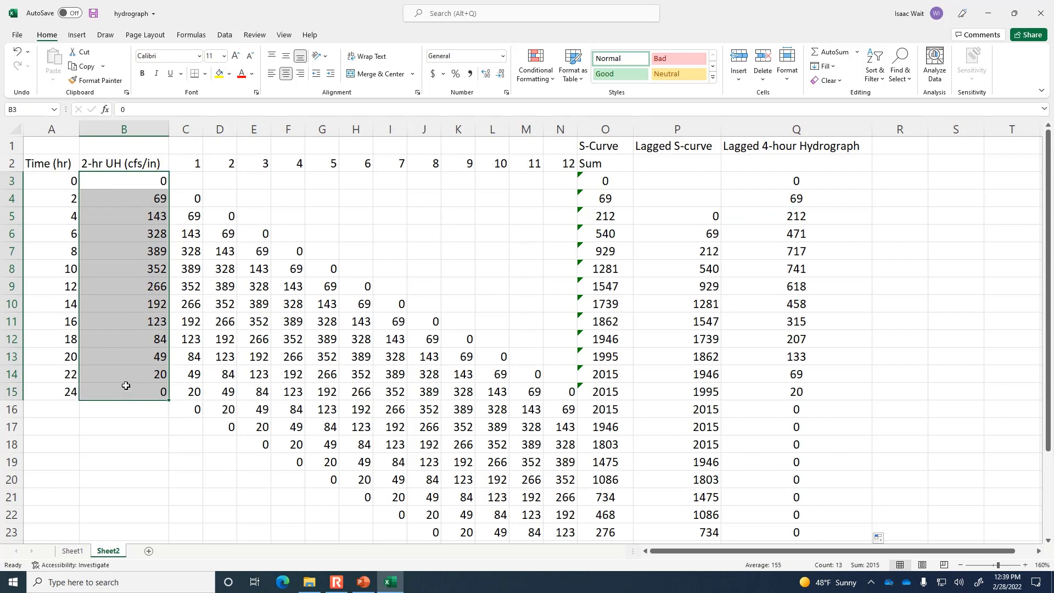
{"action": "left_click", "coordinate": [285, 77]}
Compare the peak and its time in the 2-hr UH column with those in the 4-hour hydrograph column.
{"action": "left_click", "coordinate": [145, 250]}
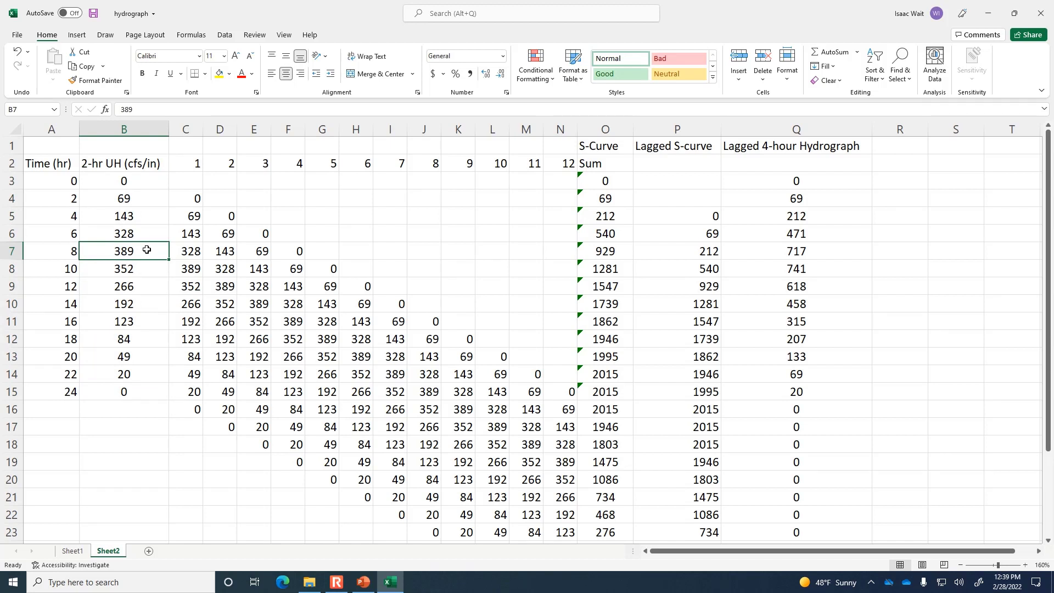
{"action": "left_click", "coordinate": [73, 251]}
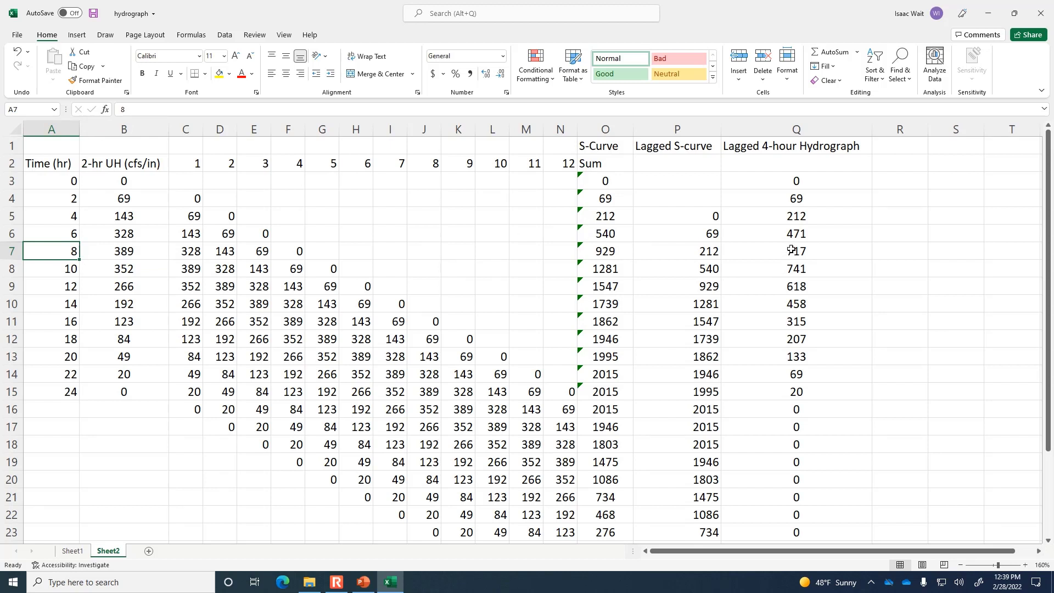
{"action": "left_click", "coordinate": [797, 250]}
{"action": "left_click", "coordinate": [800, 267]}
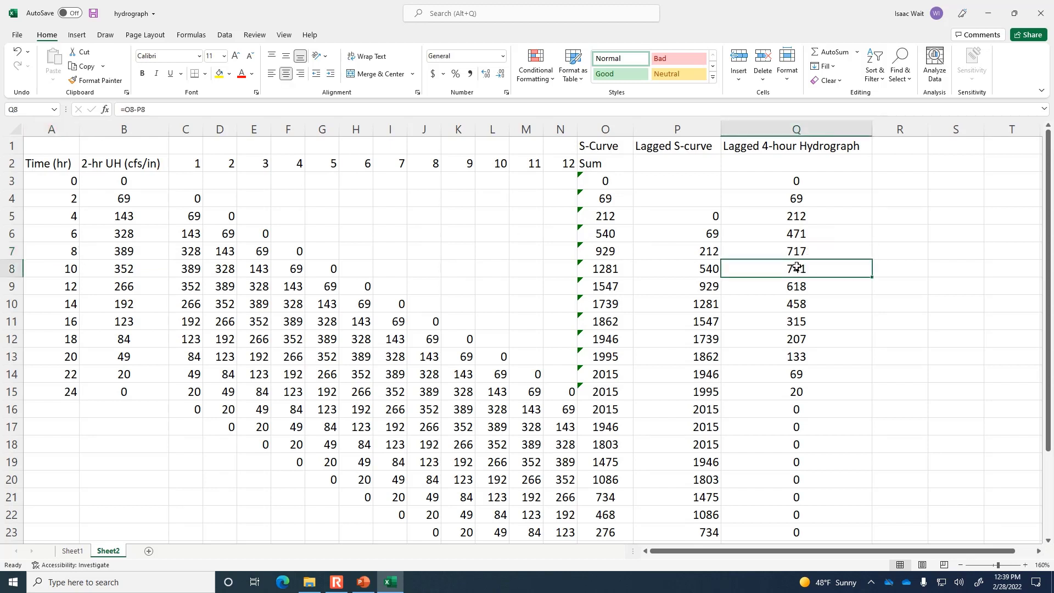
Switch to the PowerPoint slide and review the last procedure item on dividing the result by t'R/tR.
{"action": "left_click", "coordinate": [363, 582]}
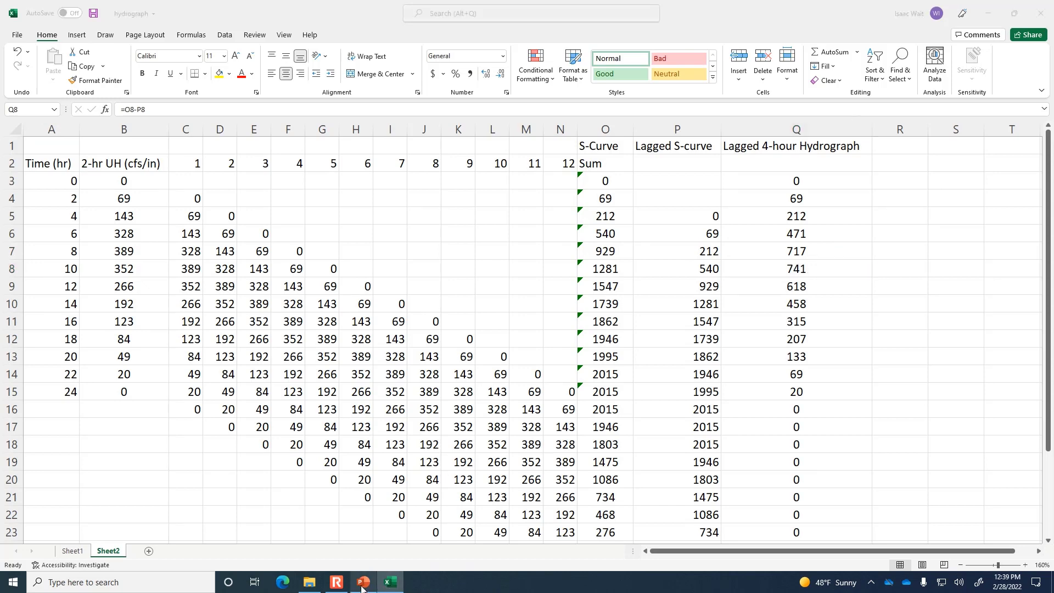
{"action": "left_click_drag", "start_coordinate": [779, 502], "coordinate": [734, 502]}
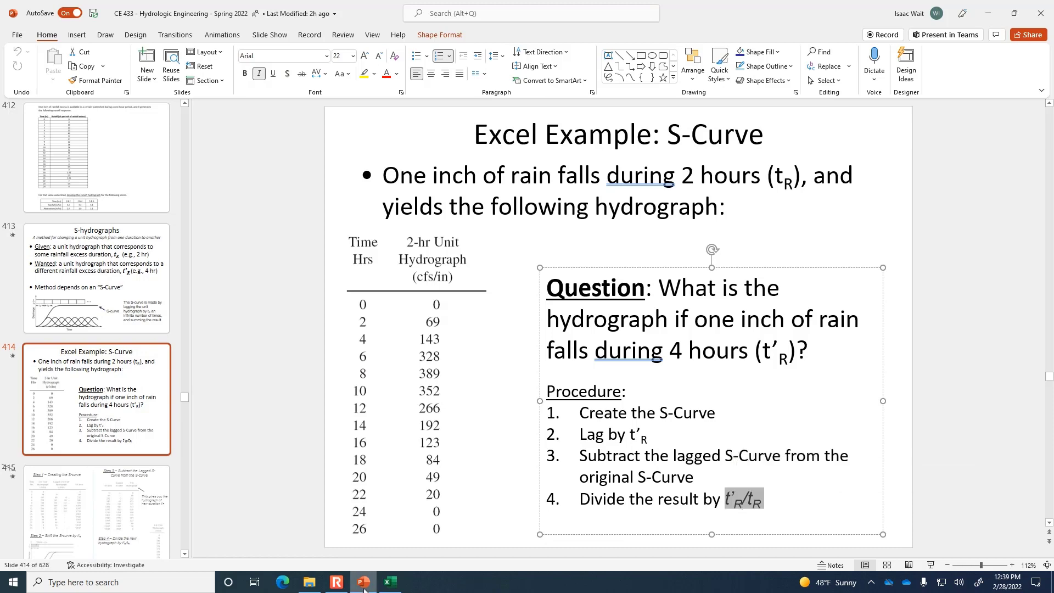
Switch back to the Excel workbook and enter the header "4-hr UNIT hydrograph" in R1.
{"action": "left_click", "coordinate": [391, 582]}
{"action": "left_click", "coordinate": [899, 150]}
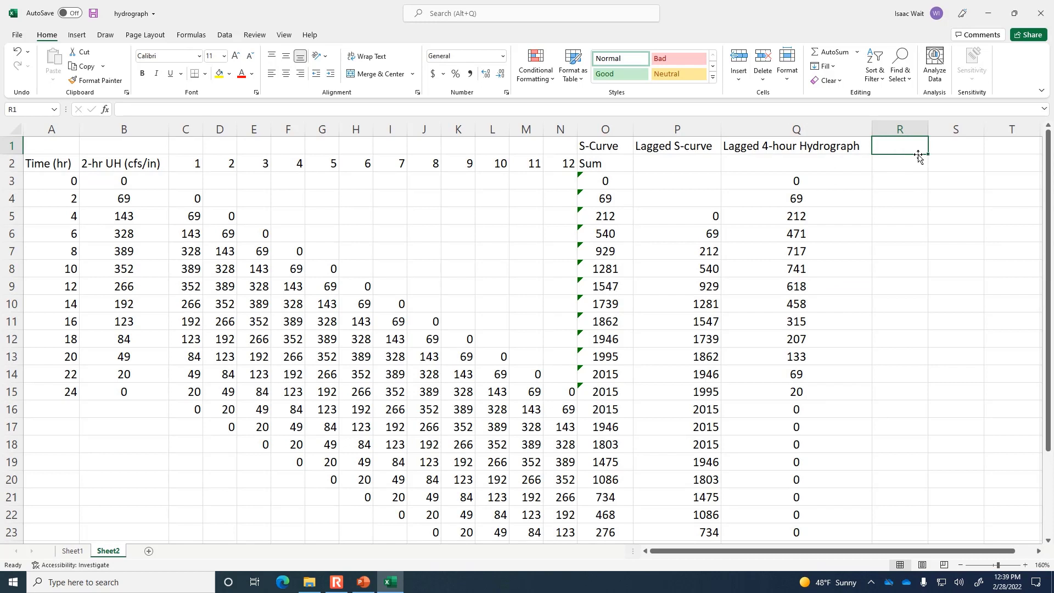
{"action": "type", "text": "4-"}
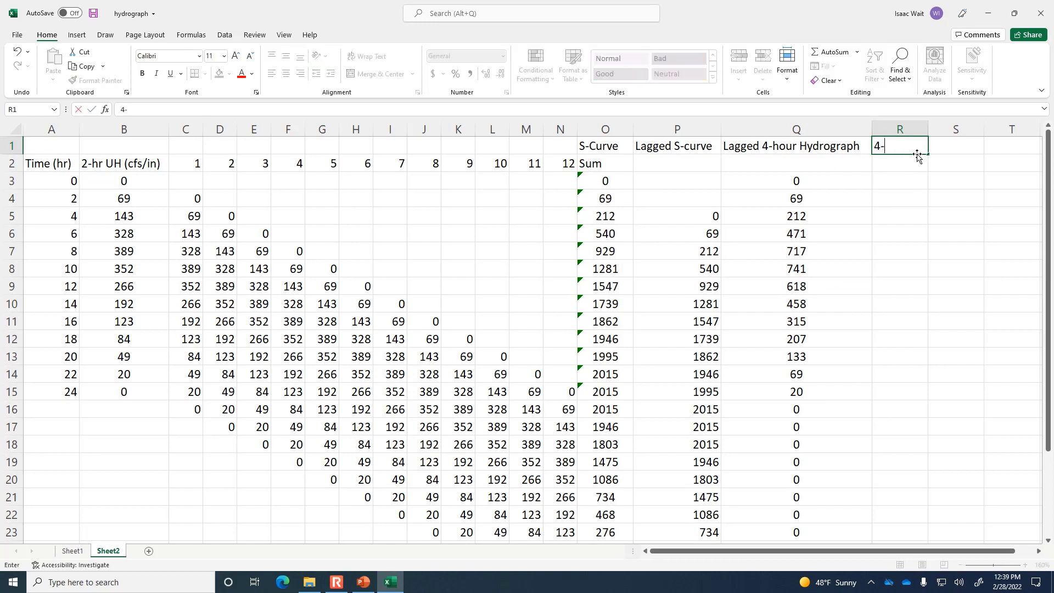
{"action": "type", "text": "hr UNIT hydrograp"}
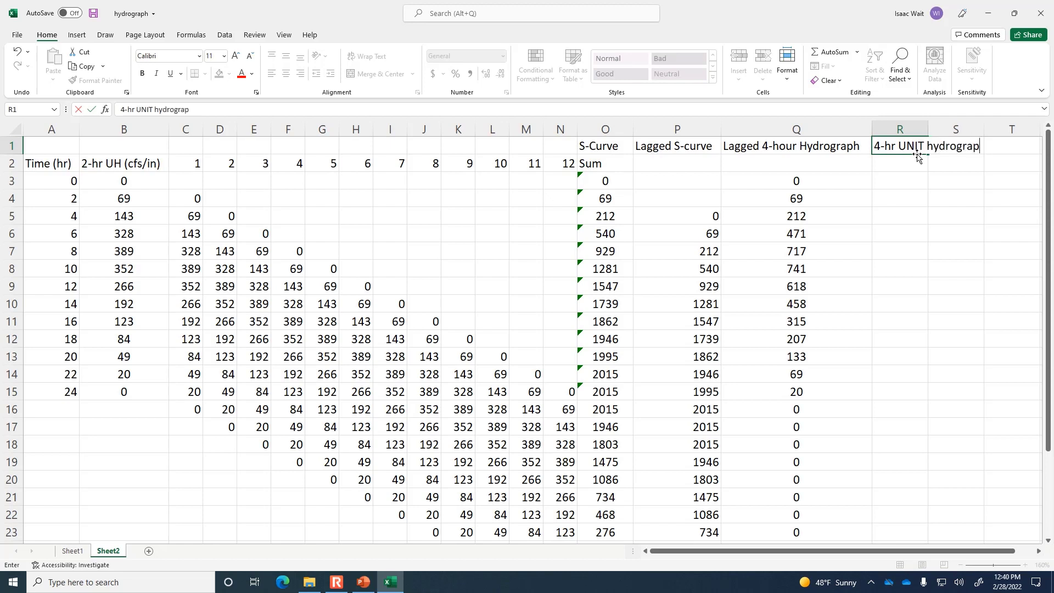
{"action": "key", "text": "BackSpace"}
{"action": "key", "text": "BackSpace"}
{"action": "type", "text": "gra"}
{"action": "key", "text": "BackSpace"}
{"action": "key", "text": "BackSpace"}
{"action": "key", "text": "BackSpace"}
{"action": "type", "text": "raph"}
{"action": "key", "text": "Return"}
Enter the formula =Q3/2 in R3 to scale the 4-hour hydrograph to a unit hydrograph.
{"action": "key", "text": "Return"}
{"action": "type", "text": "="}
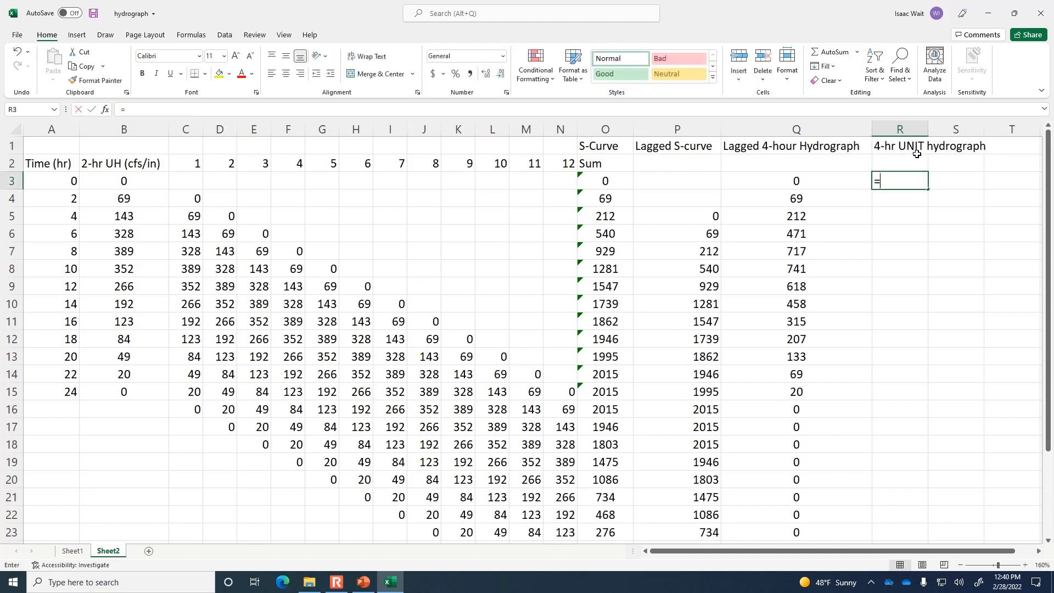
{"action": "left_click", "coordinate": [808, 176]}
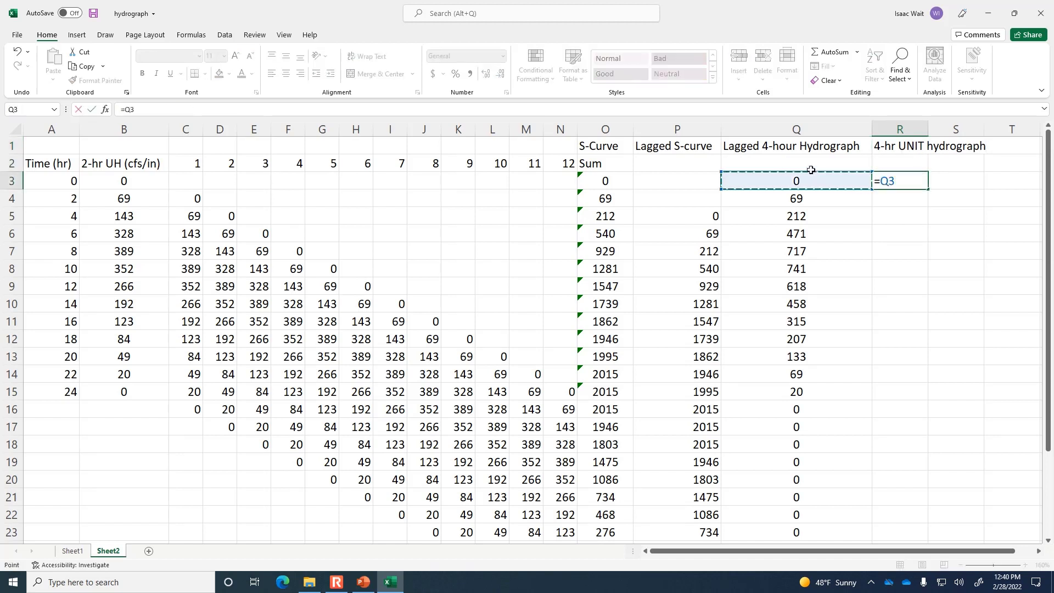
{"action": "type", "text": "/2"}
{"action": "key", "text": "Return"}
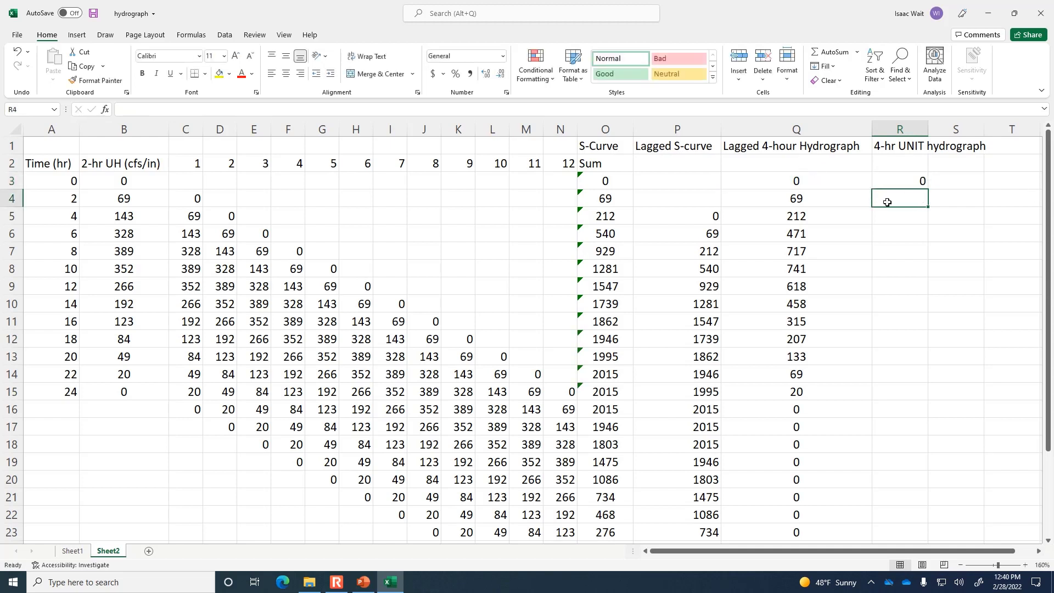
{"action": "left_click", "coordinate": [895, 182]}
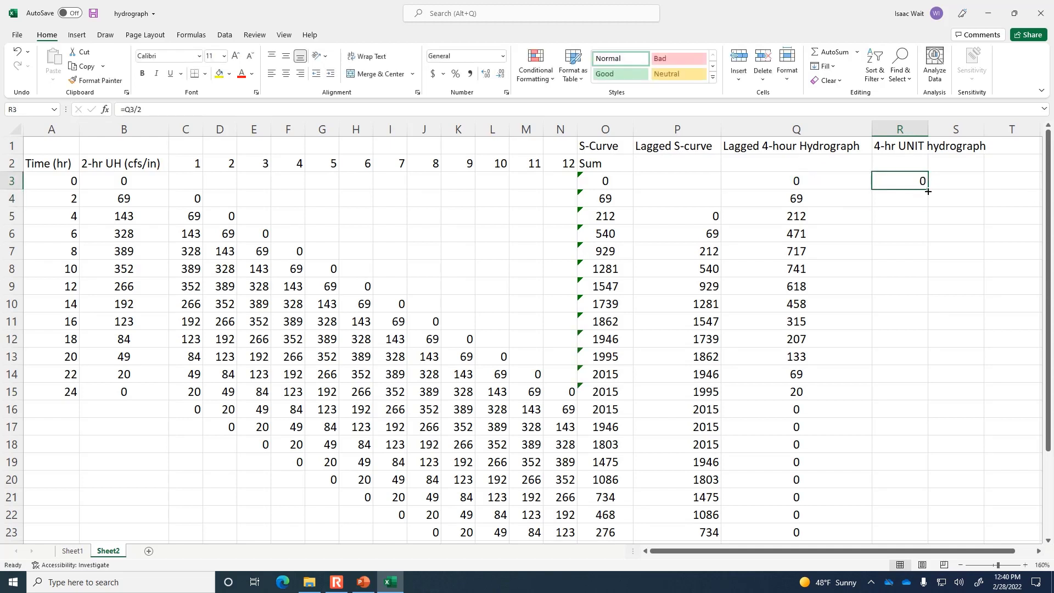
Fill the unit hydrograph formula from R3 down through R16 and check it against the time column.
{"action": "left_click_drag", "start_coordinate": [928, 189], "coordinate": [930, 413]}
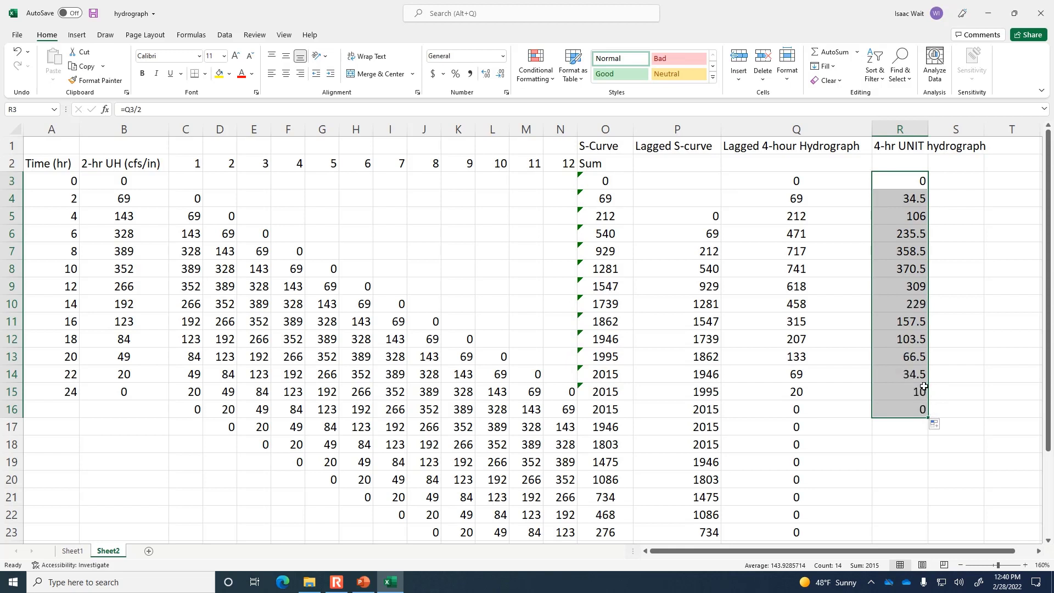
{"action": "left_click_drag", "start_coordinate": [55, 180], "coordinate": [62, 390]}
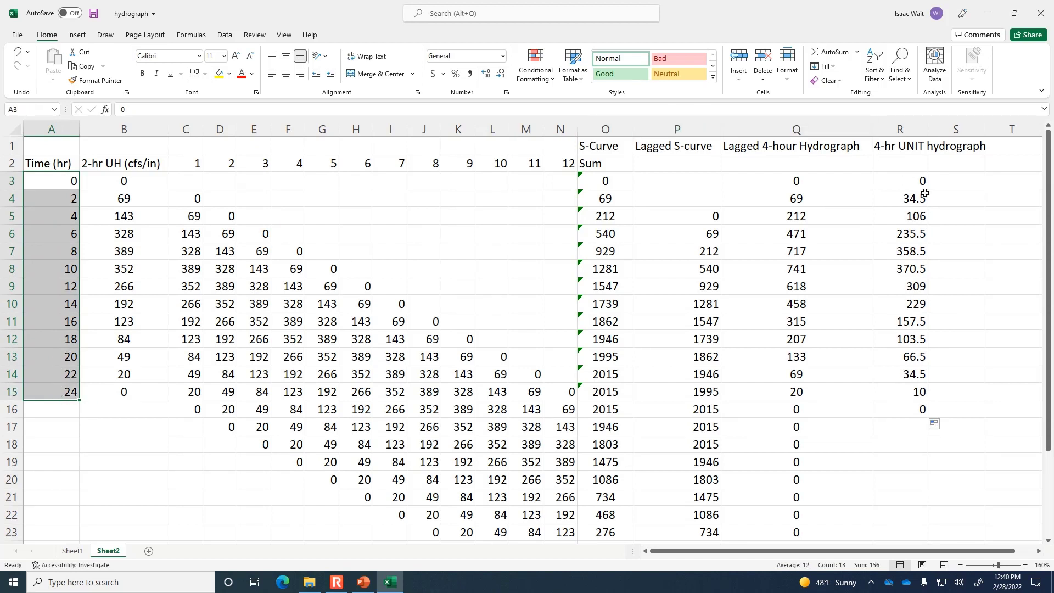
{"action": "left_click", "coordinate": [913, 165]}
Apply all borders to the 4-hr unit hydrograph values in R3:R16.
{"action": "left_click", "coordinate": [912, 184]}
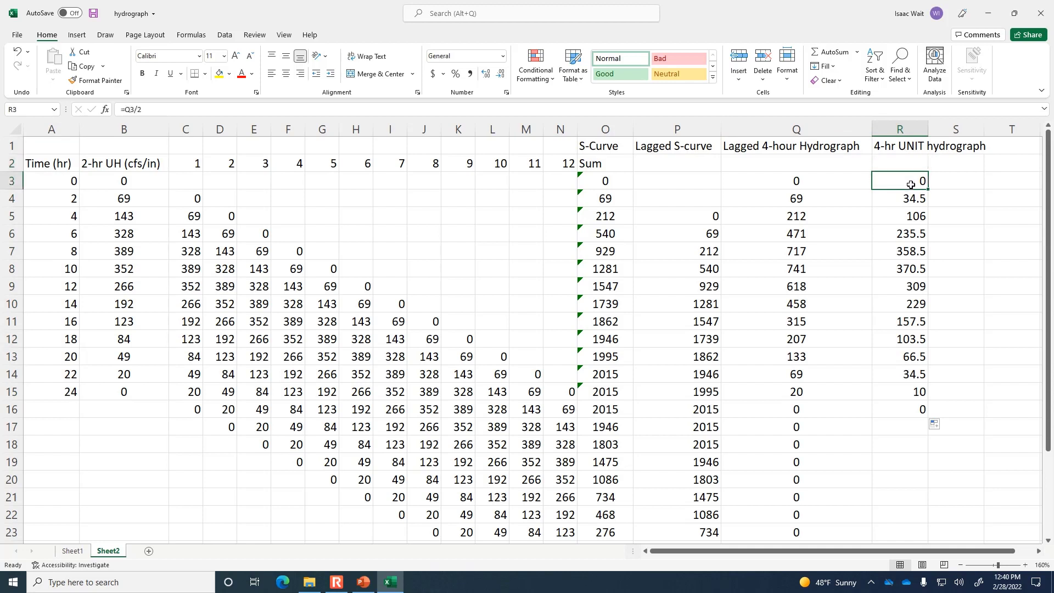
{"action": "left_click_drag", "start_coordinate": [914, 193], "coordinate": [918, 412]}
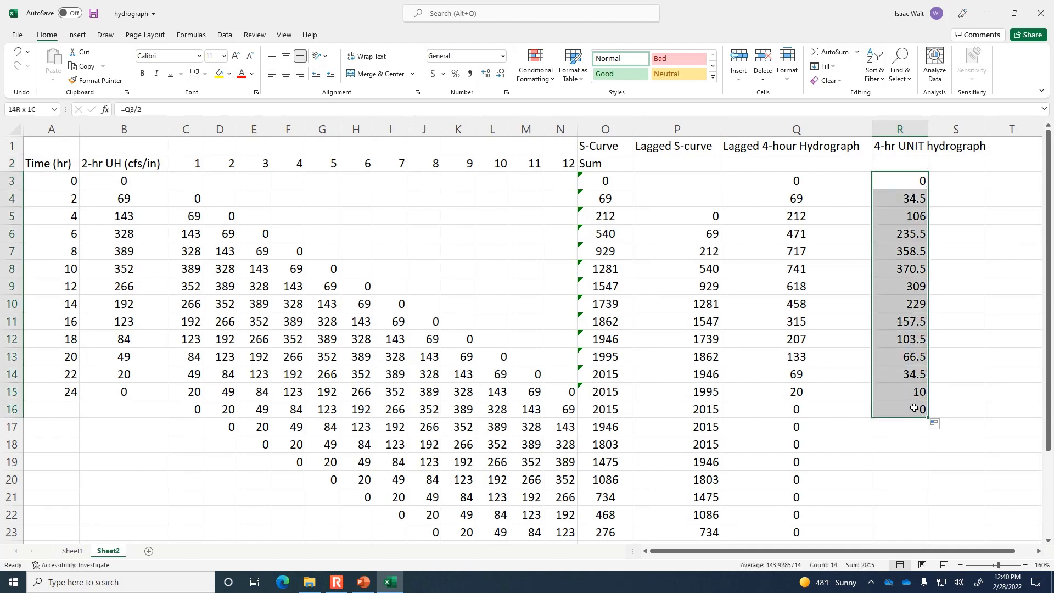
{"action": "left_click", "coordinate": [204, 74]}
{"action": "left_click", "coordinate": [222, 184]}
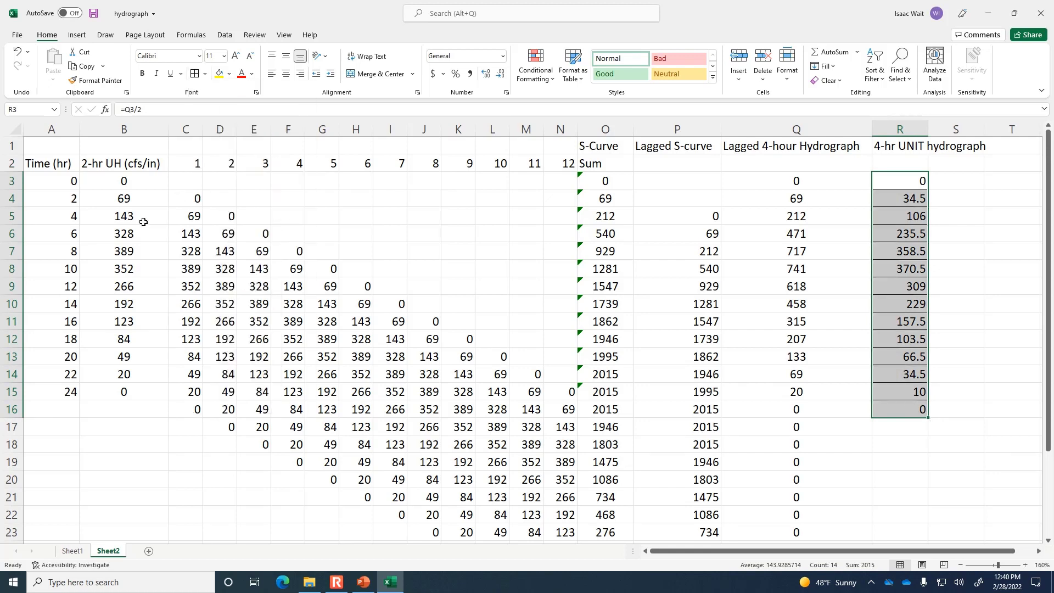
Apply all borders to the time values in A3:A15.
{"action": "left_click", "coordinate": [118, 231]}
{"action": "left_click_drag", "start_coordinate": [51, 183], "coordinate": [74, 392]}
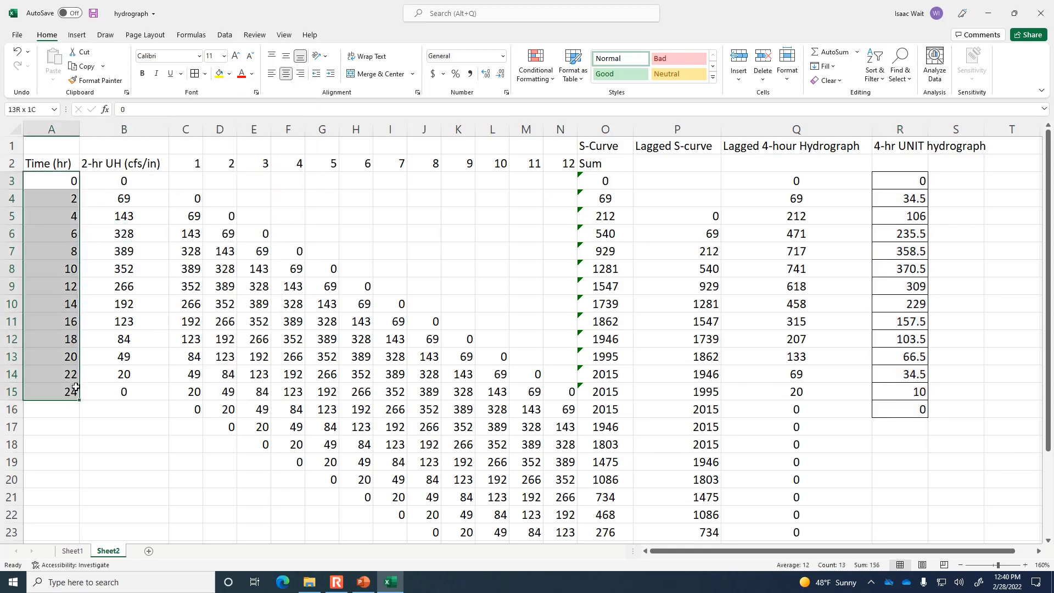
{"action": "left_click", "coordinate": [197, 75]}
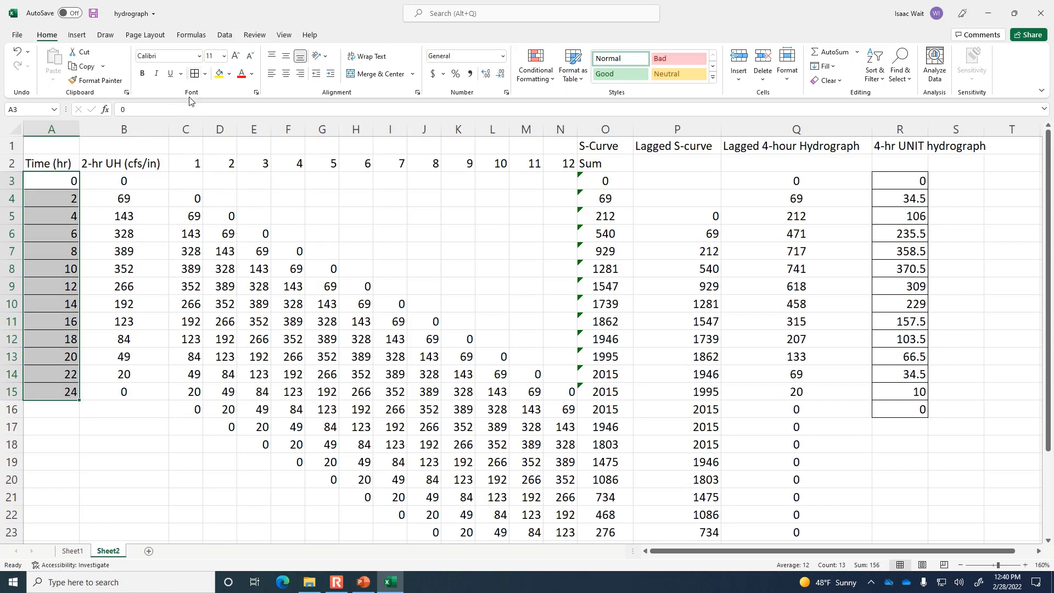
{"action": "left_click", "coordinate": [991, 288]}
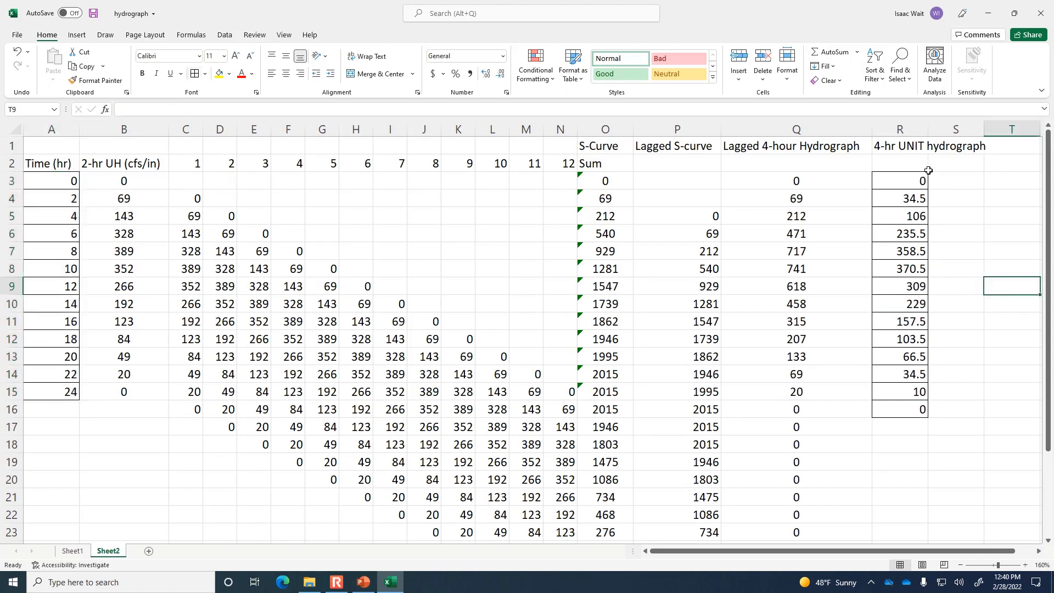
Compare the peak flow and its time in the 2-hr UH column with those of the 4-hr unit hydrograph.
{"action": "left_click", "coordinate": [142, 250]}
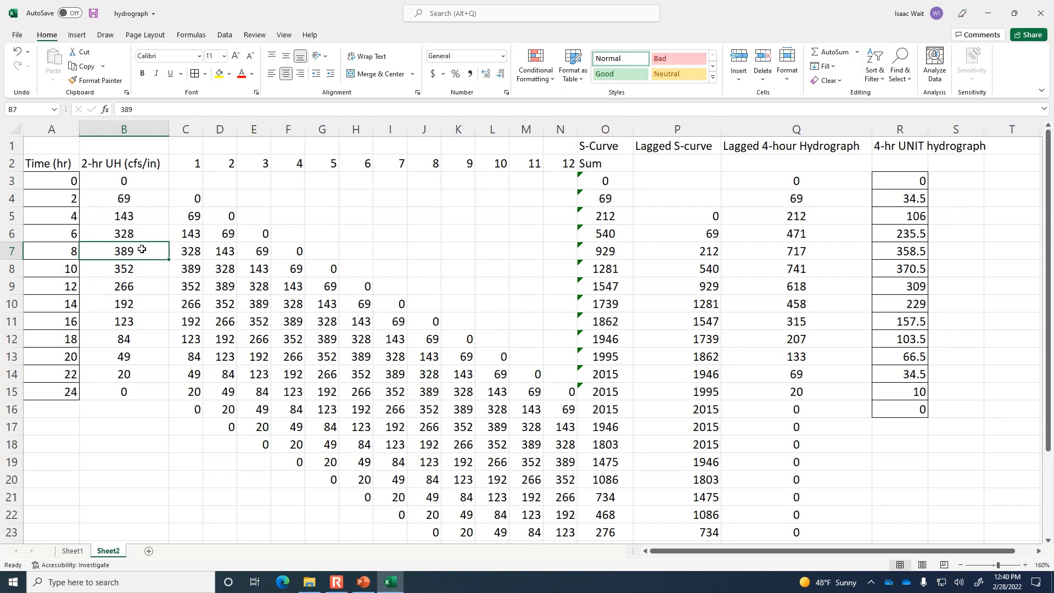
{"action": "left_click", "coordinate": [917, 271]}
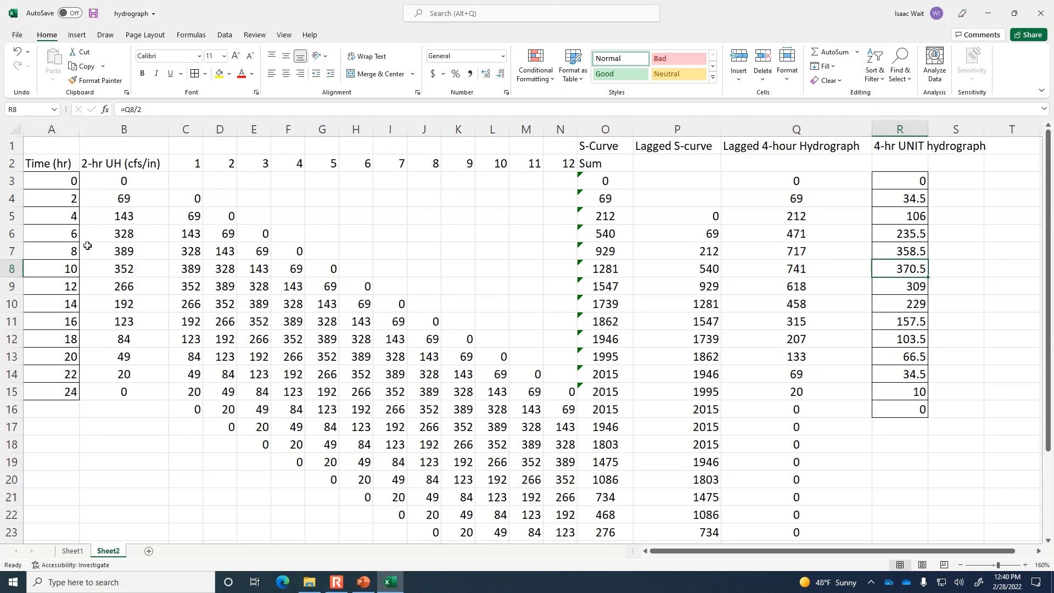
{"action": "left_click", "coordinate": [64, 266]}
{"action": "left_click", "coordinate": [66, 252]}
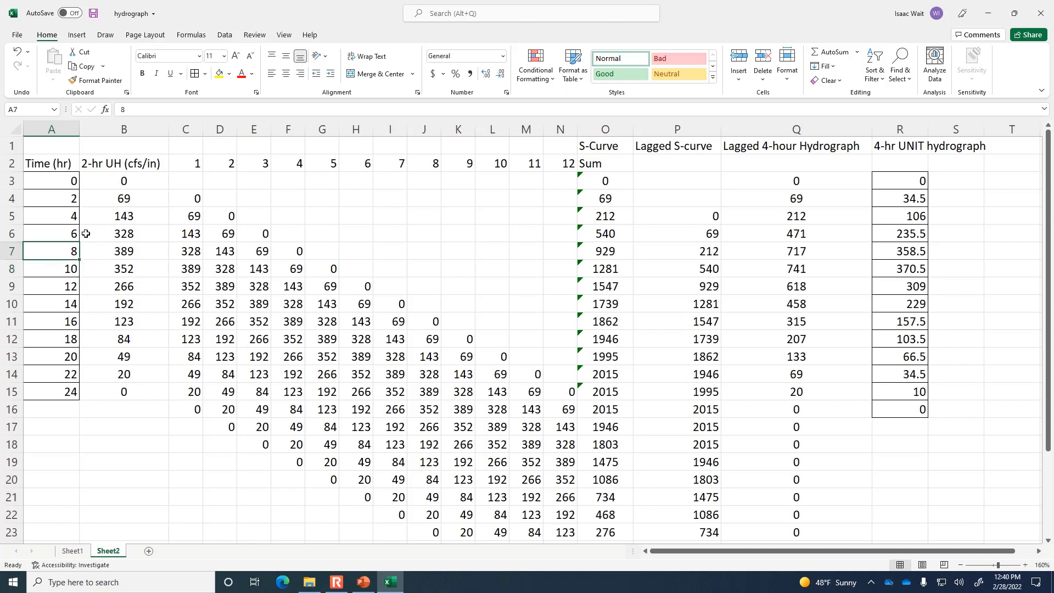
{"action": "left_click", "coordinate": [70, 268]}
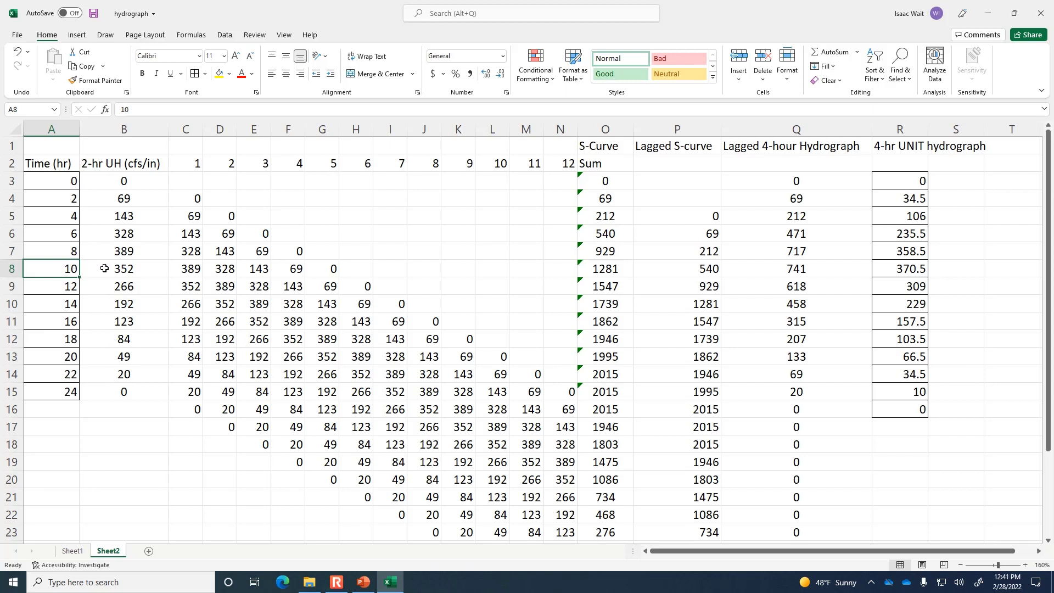
{"action": "left_click", "coordinate": [892, 195]}
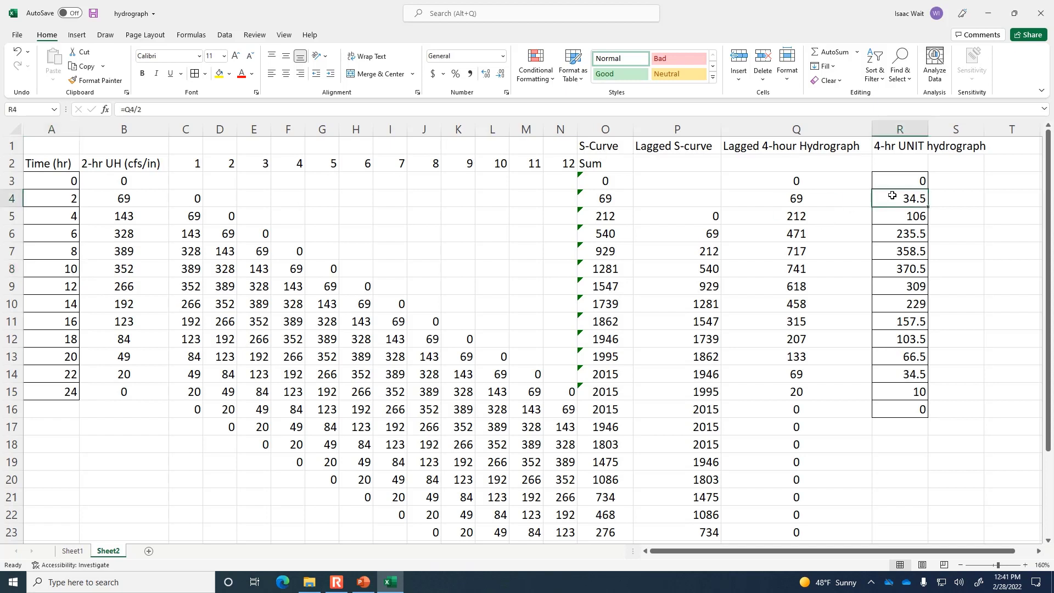